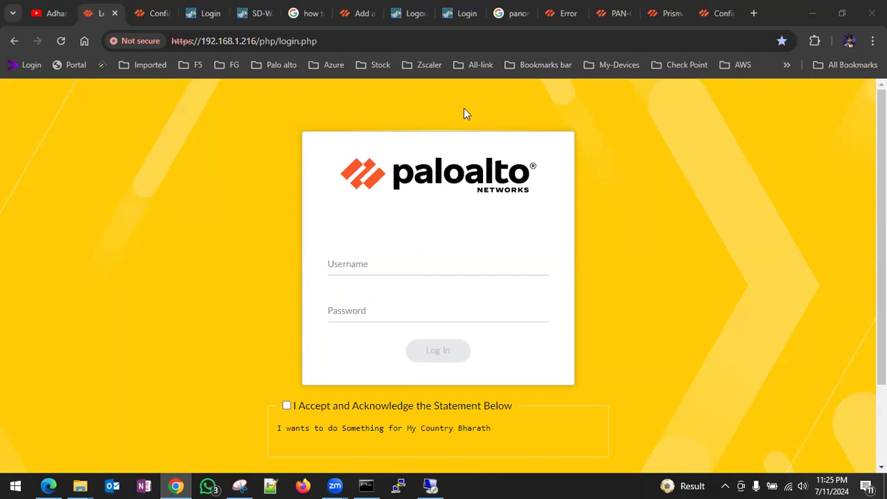
- Sign in to Panorama as admin with the account password, accepting the login acknowledgement statement
left_click(371, 261)
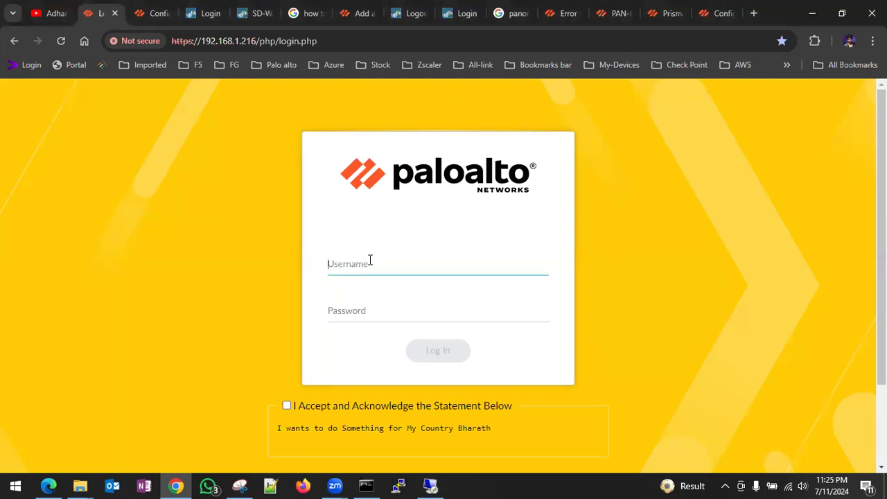
type("admin")
key("Tab")
type("a")
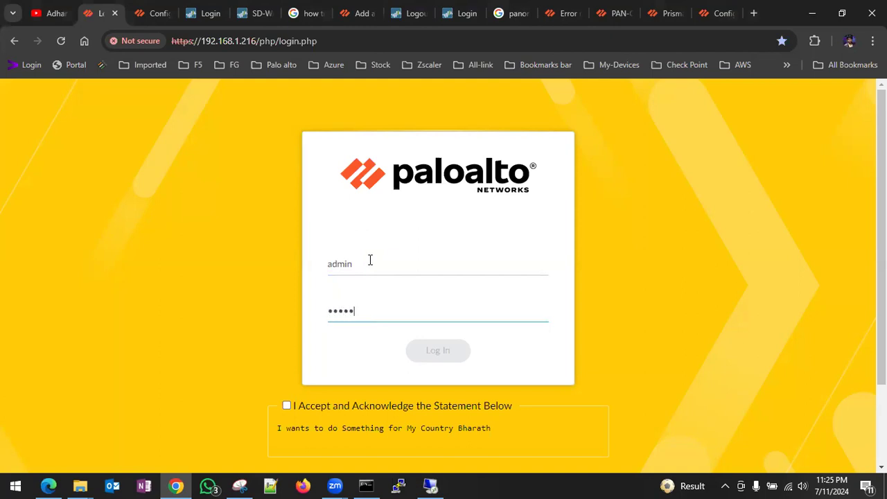
left_click(287, 406)
left_click(434, 351)
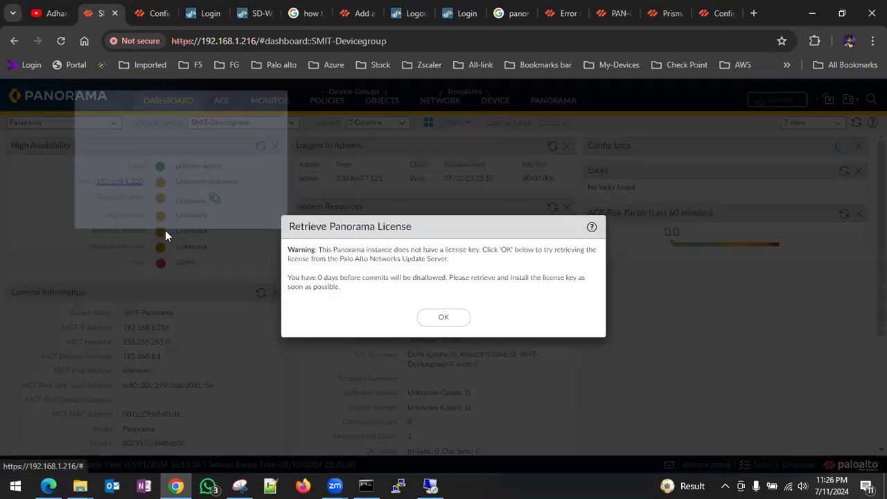
- Dismiss the license warning and the Welcome to Panorama 10.0 notice, then retrieve the Panorama license
left_click(437, 313)
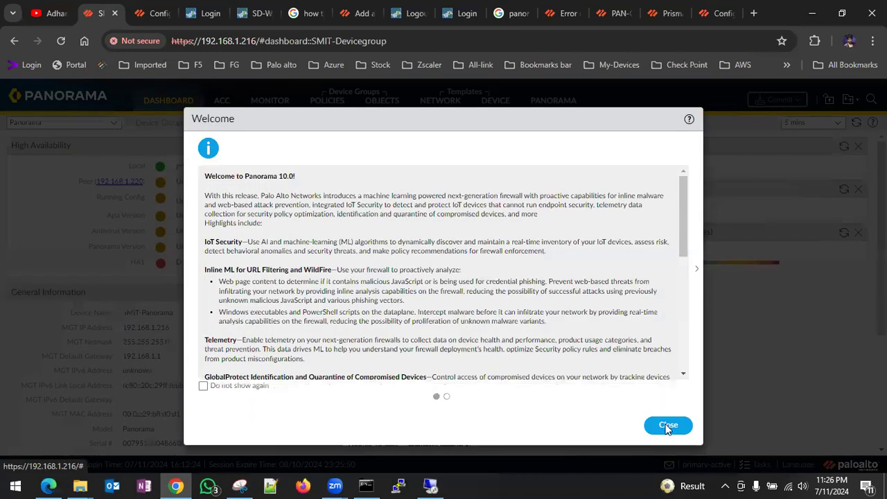
left_click(667, 426)
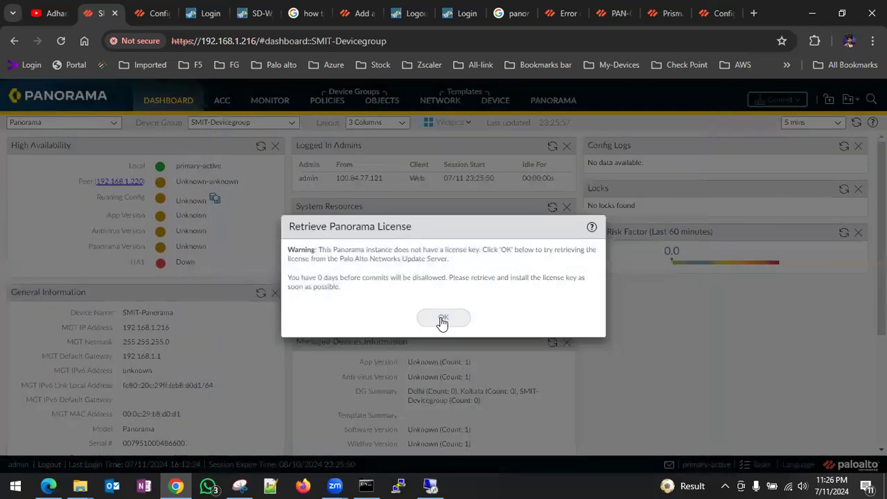
left_click(442, 318)
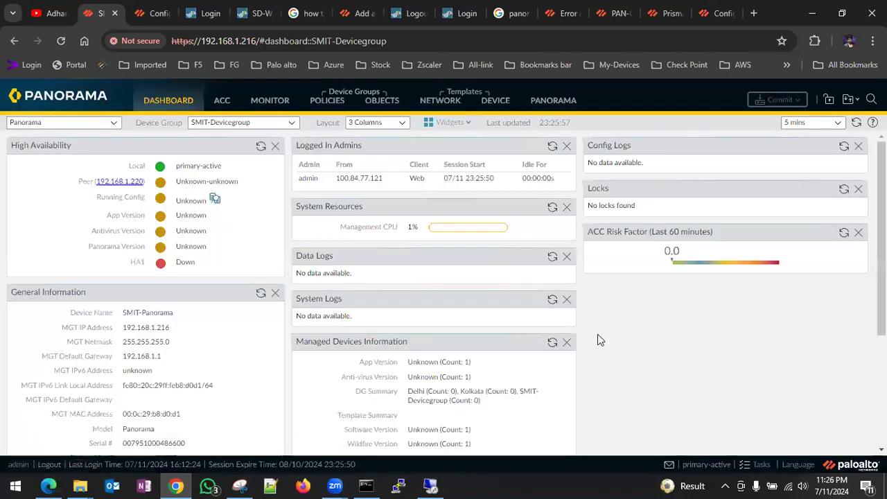
- Browse Panorama's Software versions list and the Managed Devices summary
left_click(117, 125)
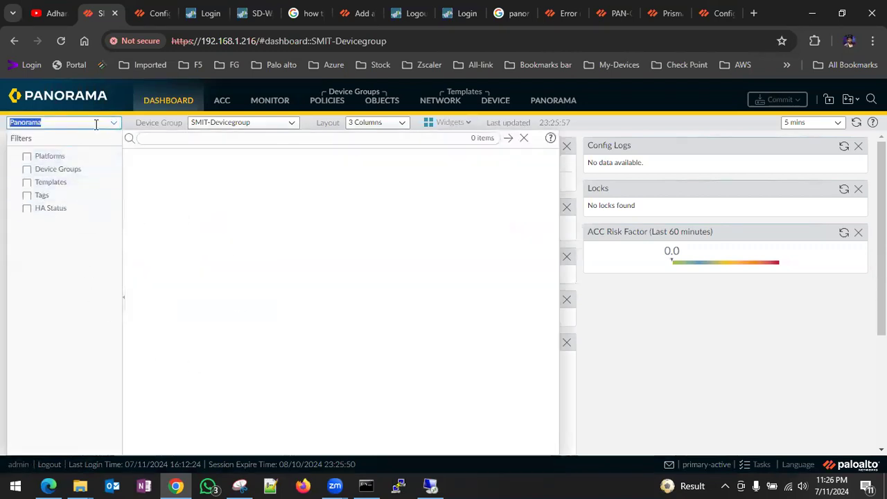
left_click(558, 101)
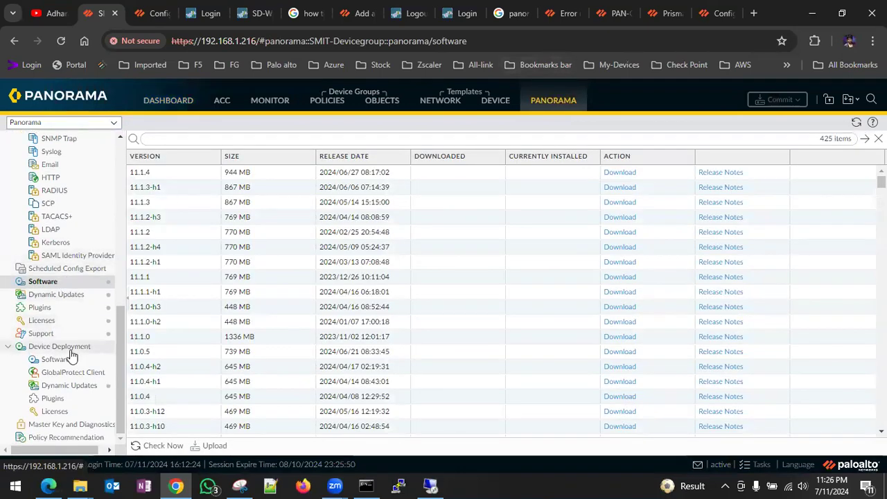
scroll(97, 245, "up", 8)
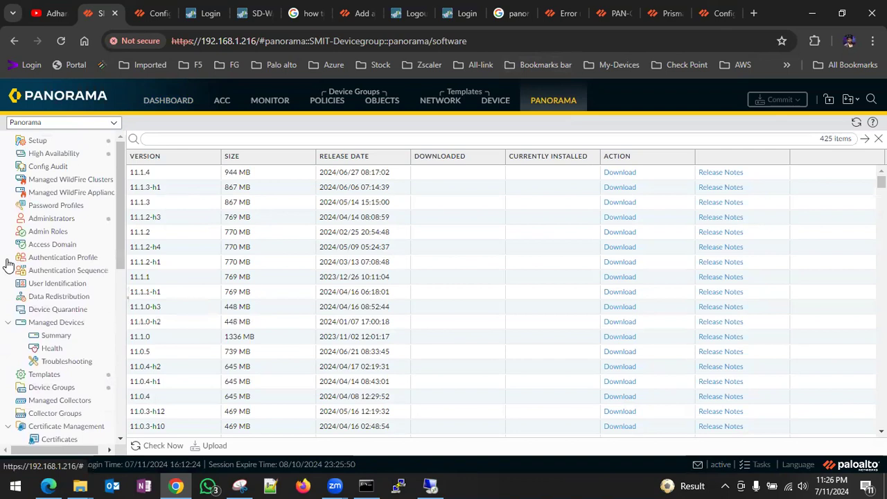
left_click(58, 336)
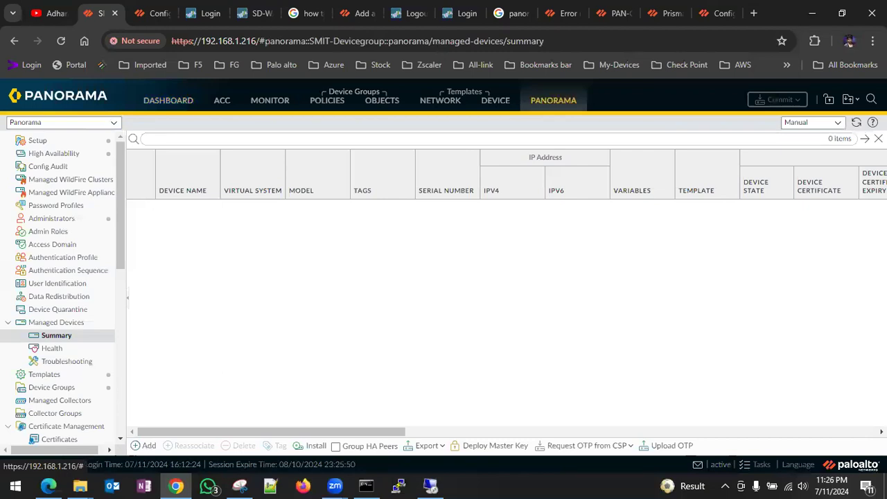
- Open Setup > Operations to show the revert, save, load, export and import configuration actions
left_click(804, 102)
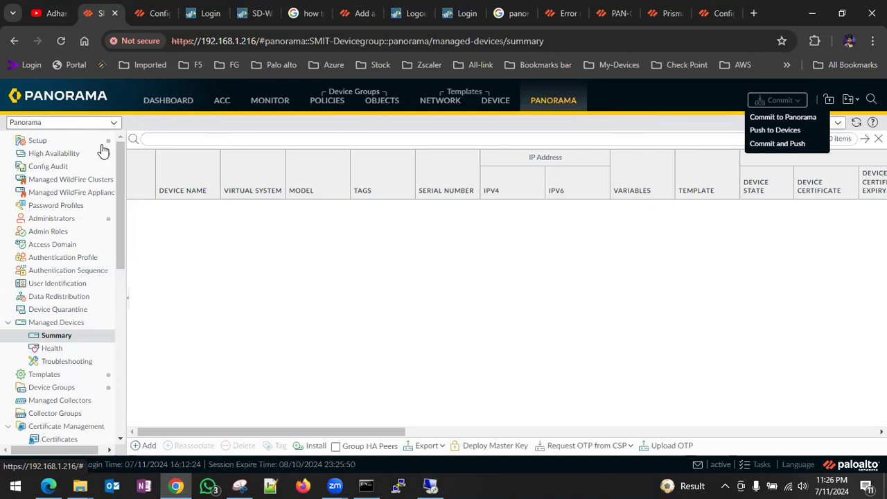
left_click(58, 144)
left_click(58, 142)
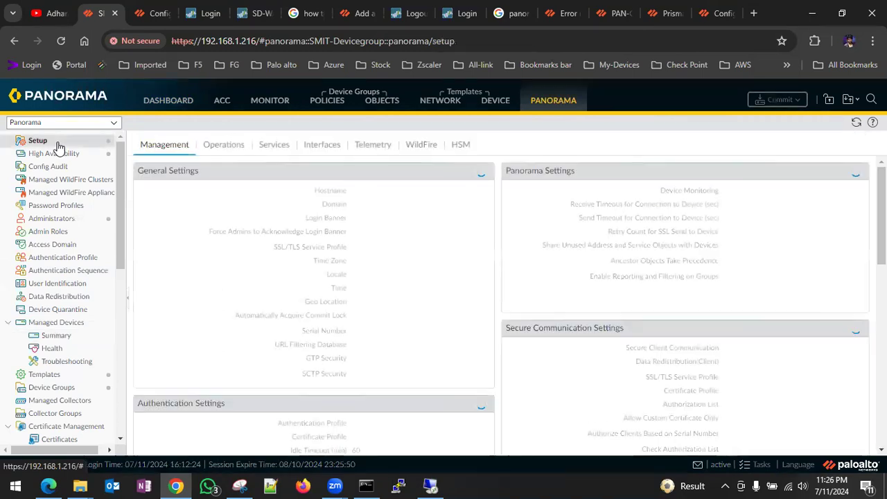
left_click(229, 147)
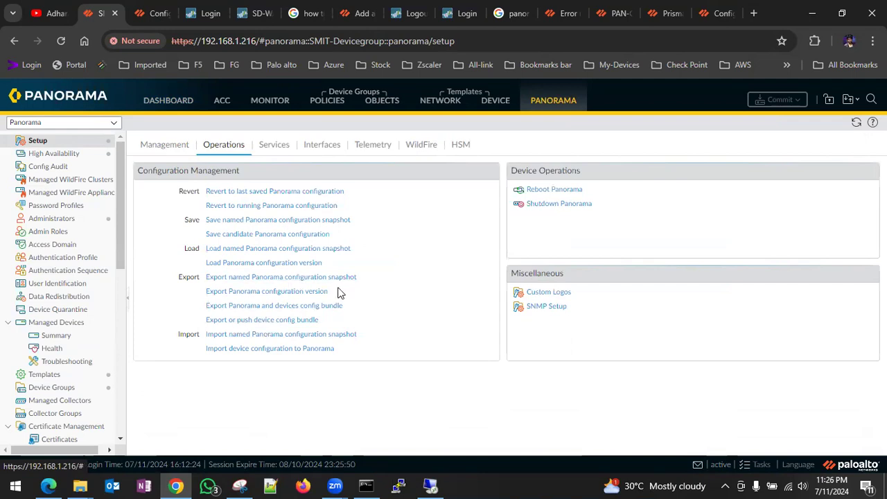
- On the dashboard, select the Serial # value under General Information
left_click(179, 104)
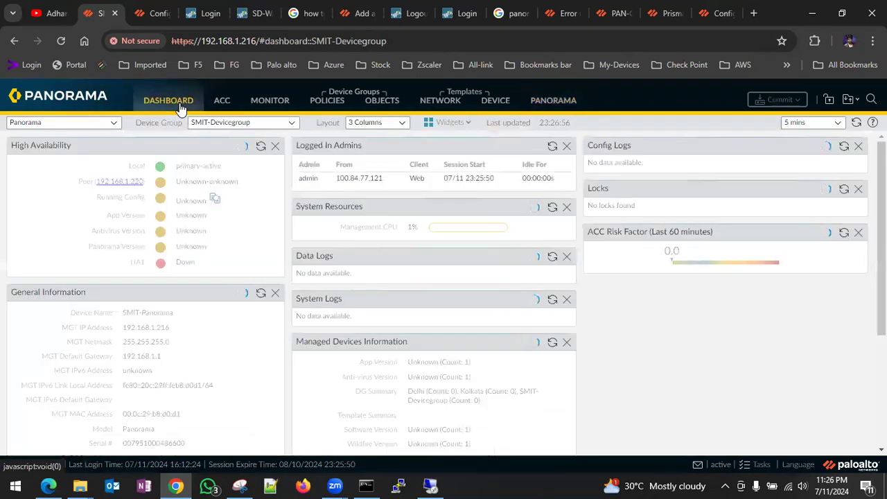
scroll(197, 374, "down", 1)
scroll(198, 375, "down", 2)
left_click_drag(132, 261, 185, 261)
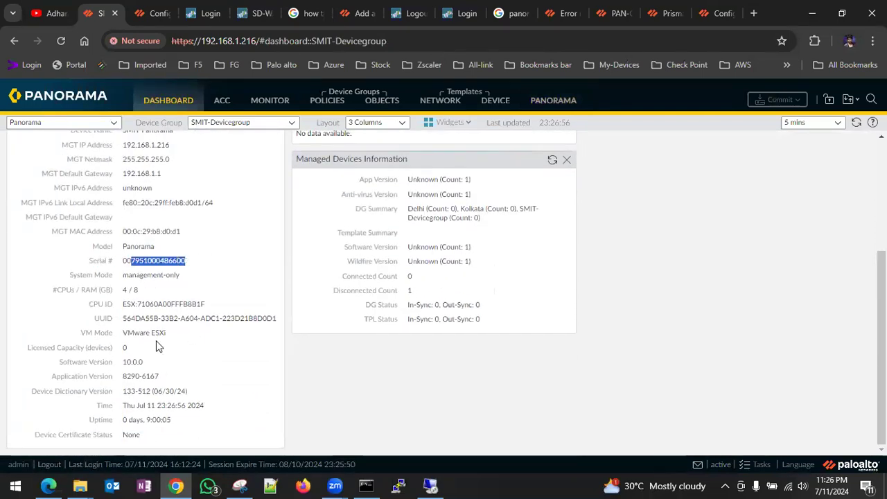
scroll(211, 387, "up", 3)
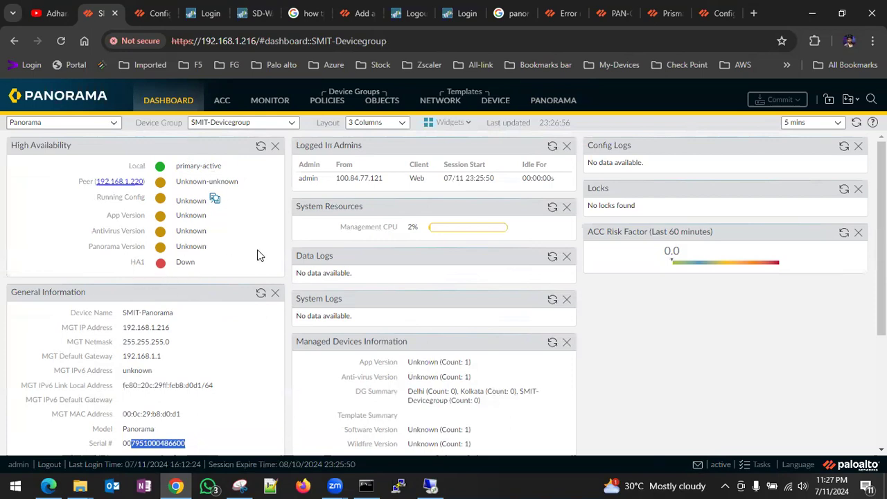
- Show Panorama's own Software versions list
left_click(552, 103)
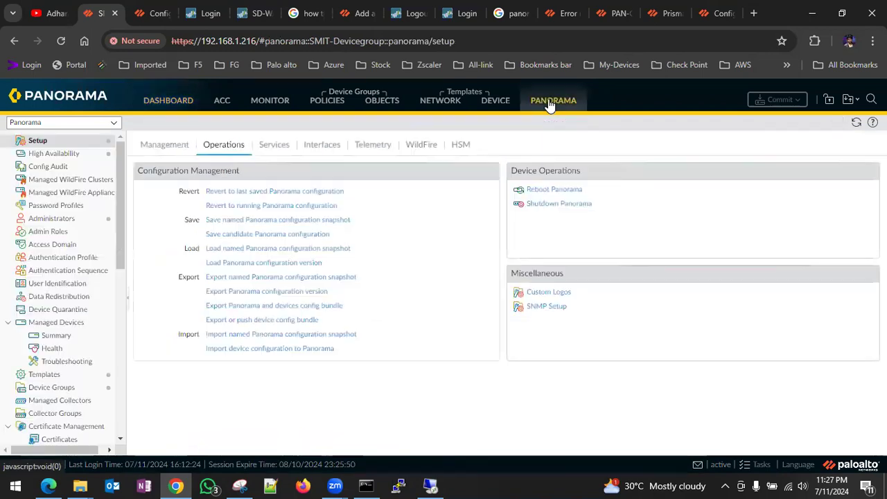
scroll(79, 235, "down", 5)
scroll(80, 236, "down", 3)
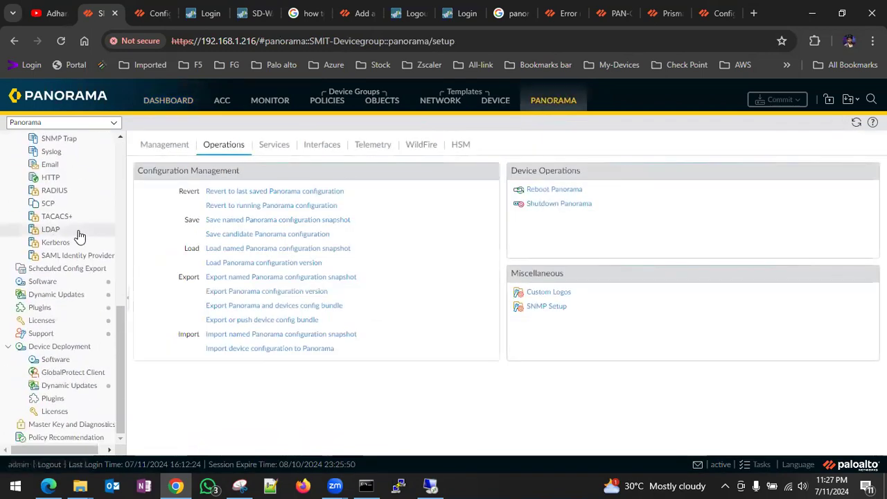
left_click(44, 284)
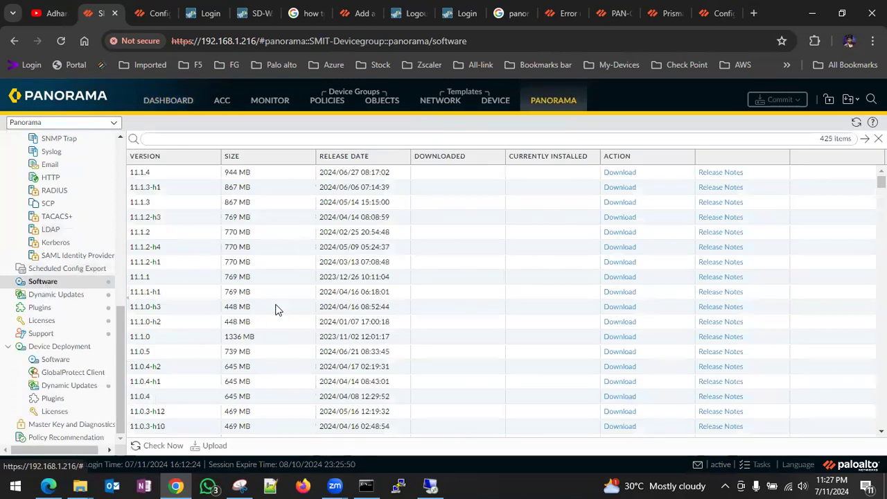
scroll(421, 234, "left", 3)
- Check Device Deployment Software, GlobalProtect Client and Dynamic Updates, dismissing the 'Error while trying to read upgrade info'
left_click(66, 360)
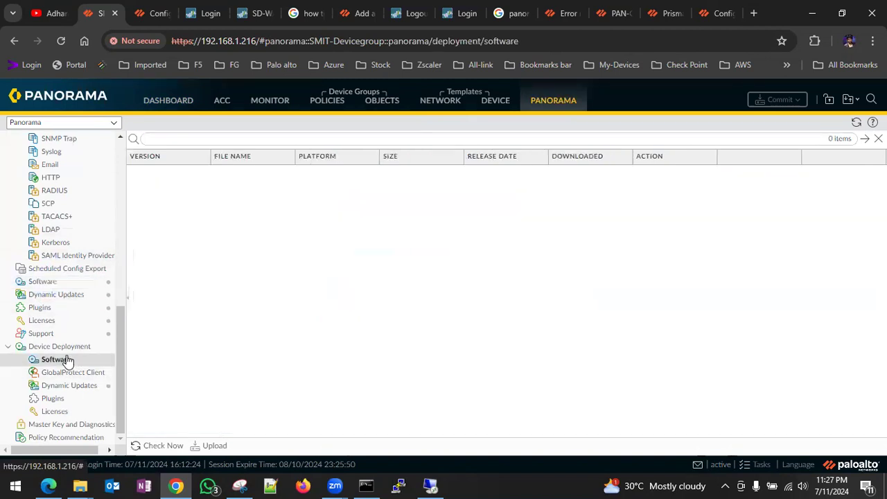
left_click(140, 446)
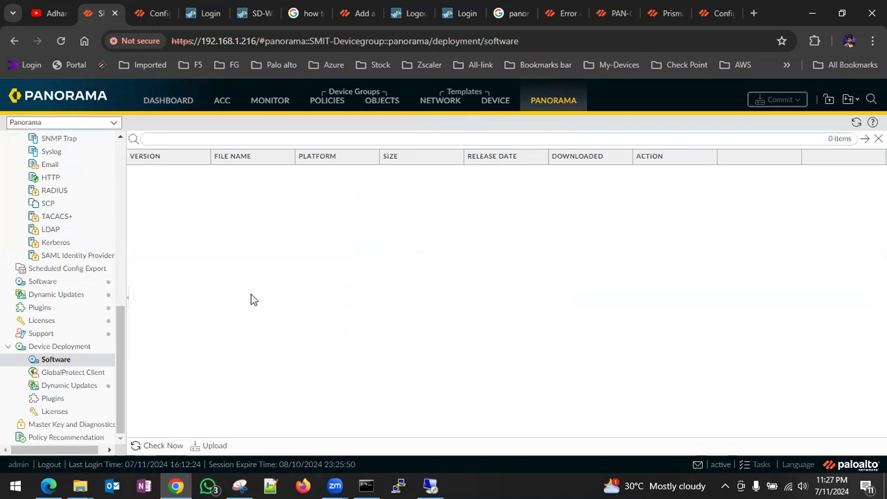
left_click(79, 374)
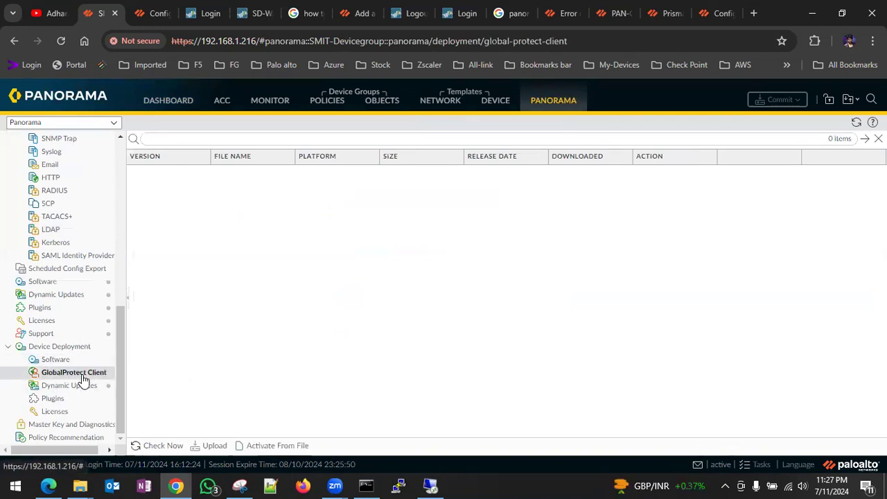
left_click(76, 386)
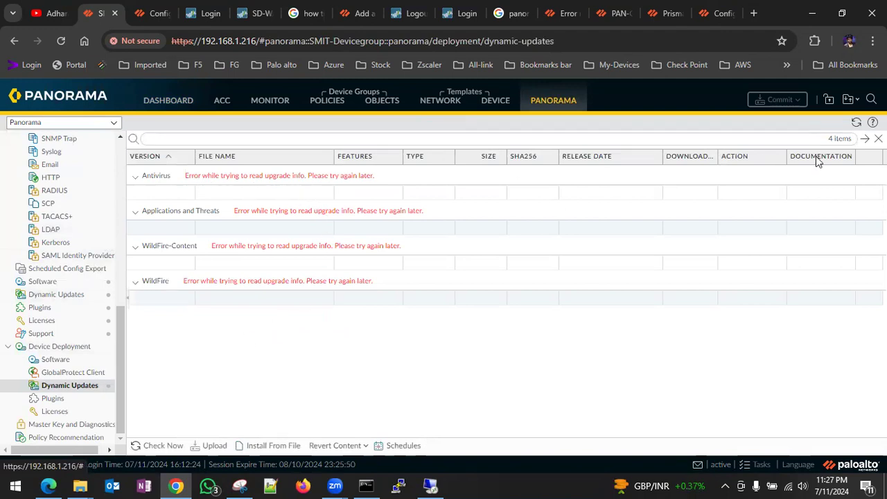
left_click(163, 446)
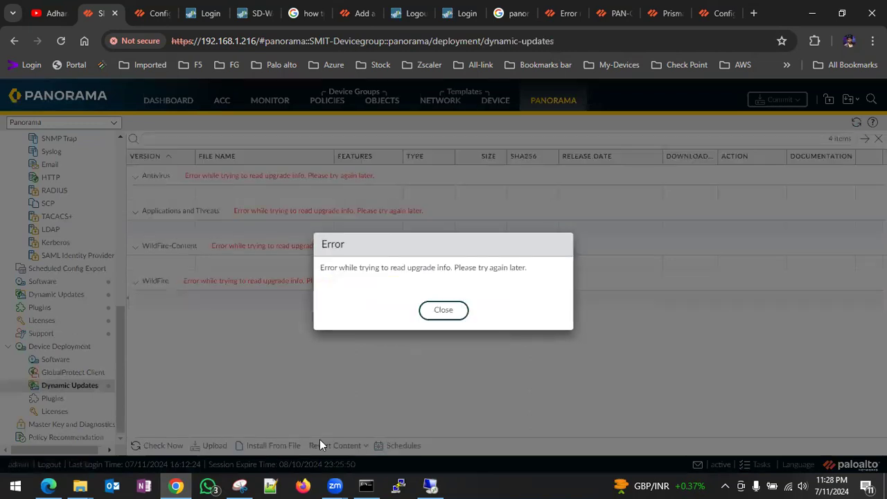
left_click(440, 315)
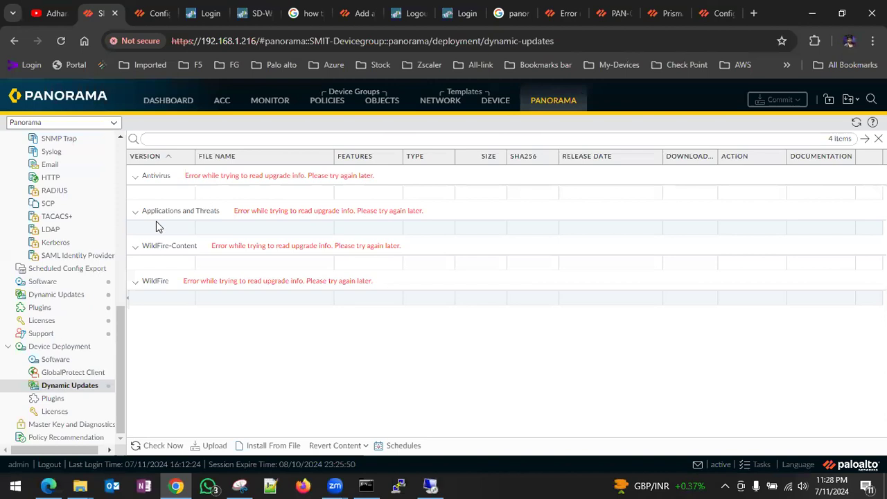
scroll(80, 219, "up", 5)
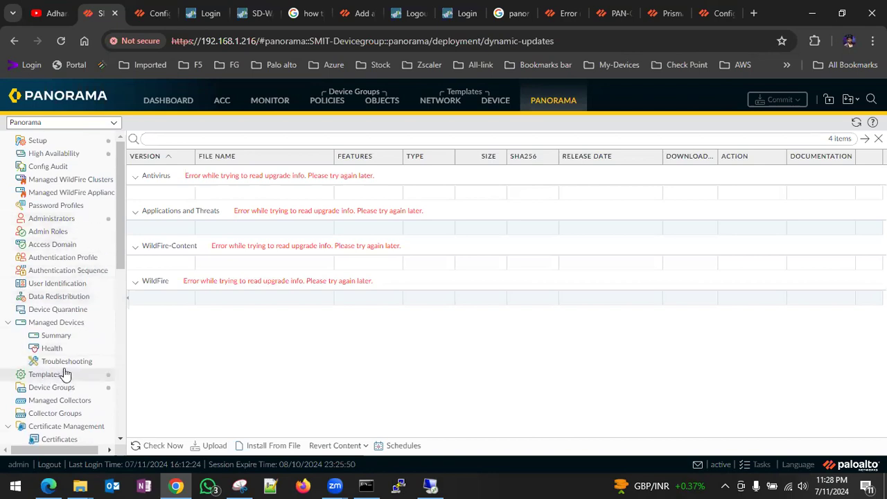
- On the dashboard, highlight the installed Software Version 10.0.0
scroll(59, 390, "down", 3)
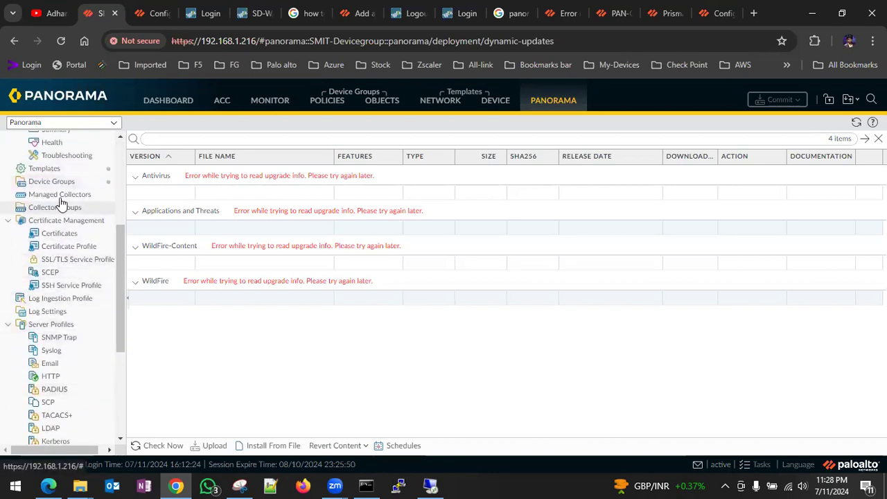
left_click(181, 102)
scroll(148, 308, "down", 3)
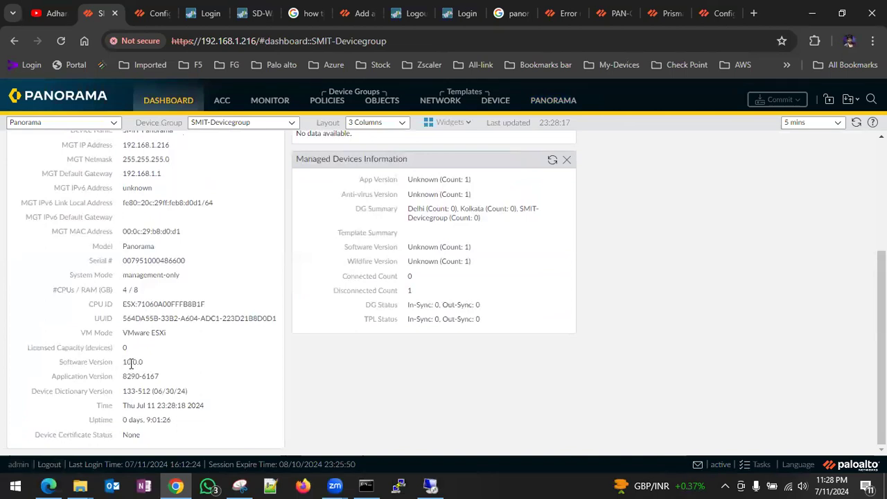
left_click_drag(147, 361, 122, 366)
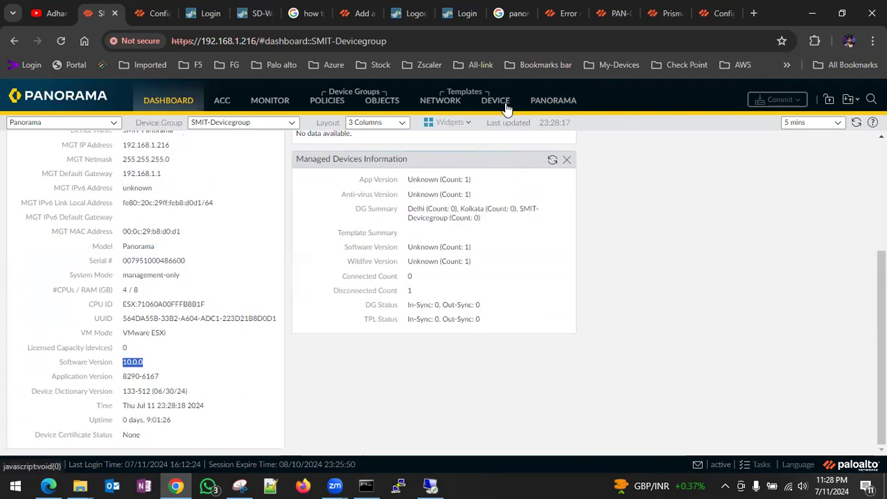
- Show Panorama's Software page listing 425 available versions, newest 11.1.4
left_click(548, 103)
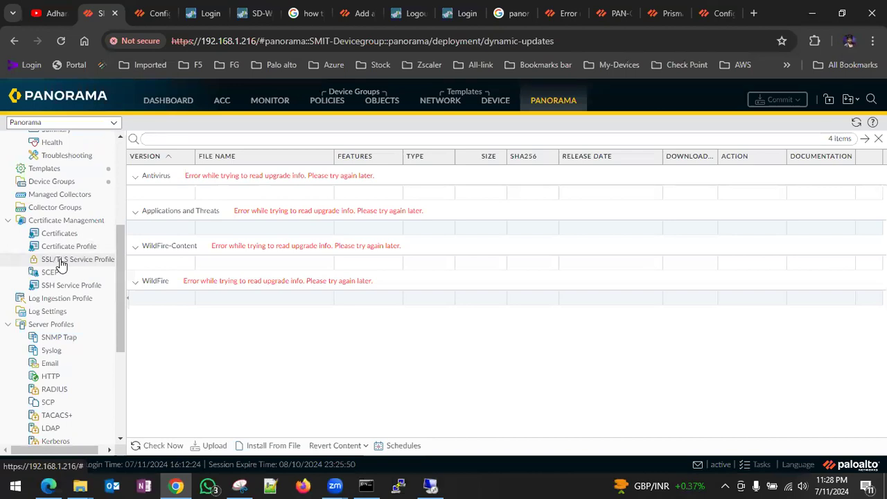
scroll(61, 264, "up", 3)
scroll(56, 267, "down", 5)
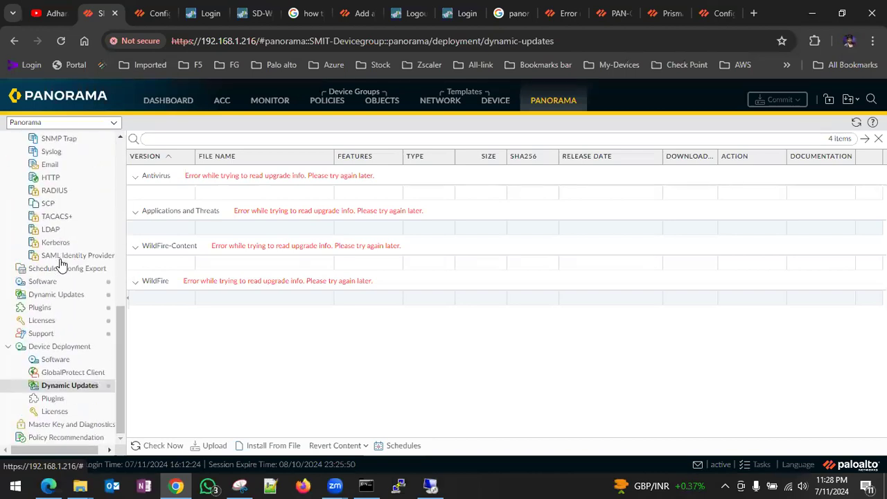
left_click(38, 283)
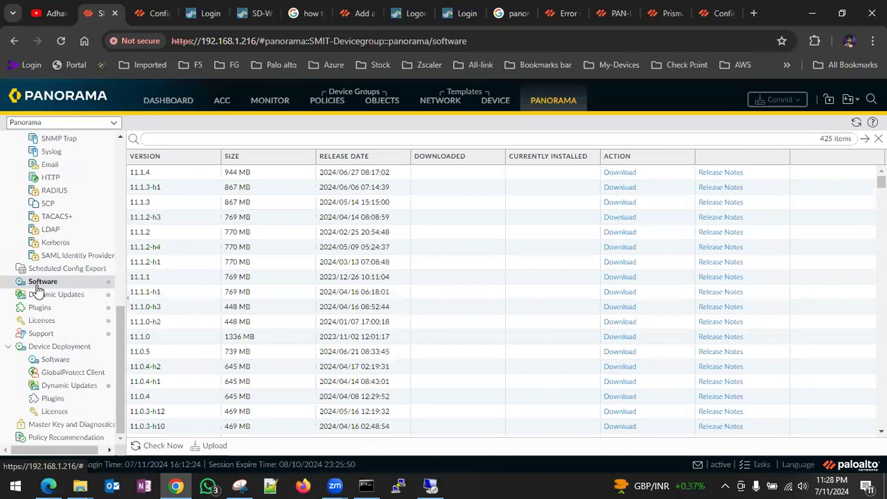
- Refresh the software list from the update server and sort it by version, newest first
scroll(205, 247, "up", 1)
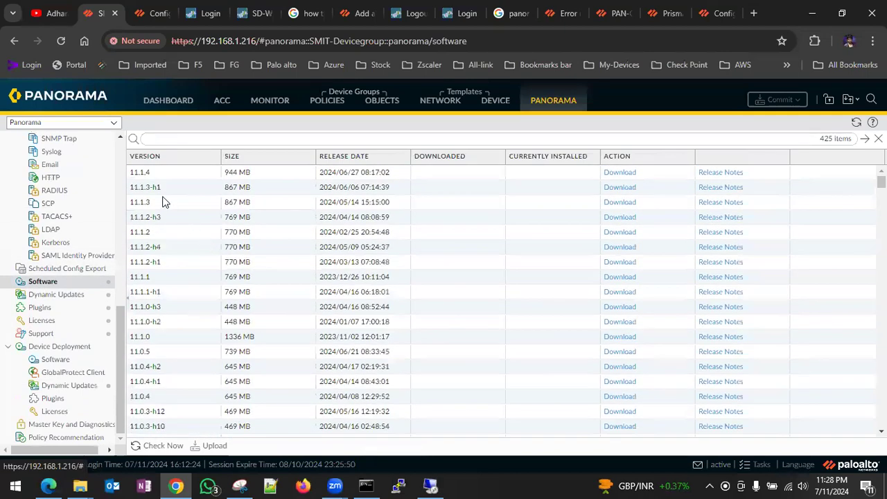
left_click(158, 446)
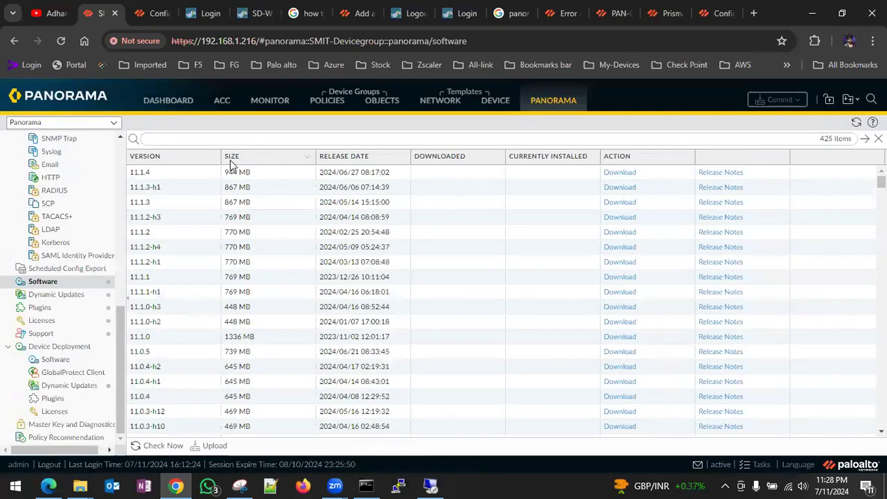
left_click(163, 159)
left_click(163, 159)
- Scroll the list to locate installed 10.0.0 and the later 10.0.x builds up to 10.0.12-h6
scroll(184, 329, "down", 6)
scroll(184, 330, "down", 15)
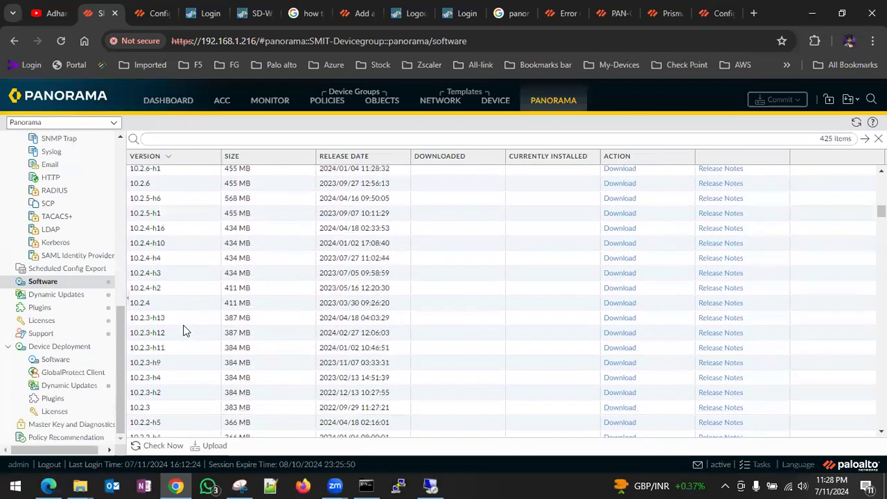
scroll(184, 331, "down", 12)
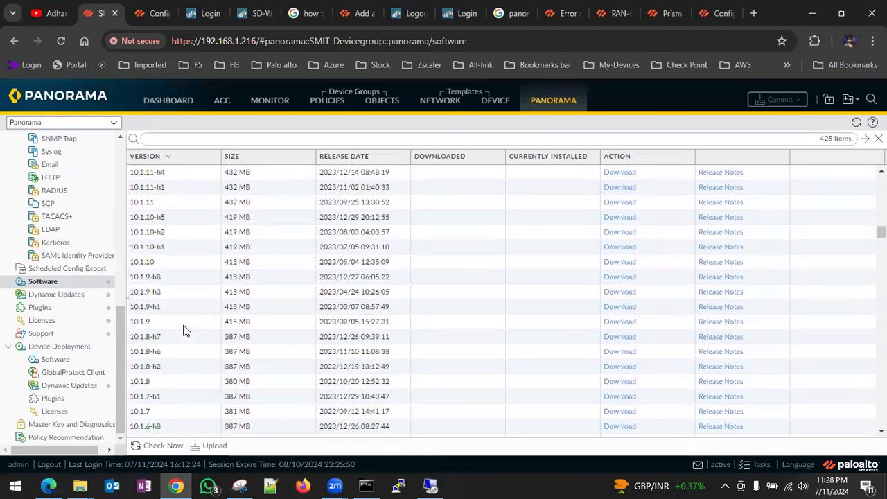
scroll(416, 366, "down", 10)
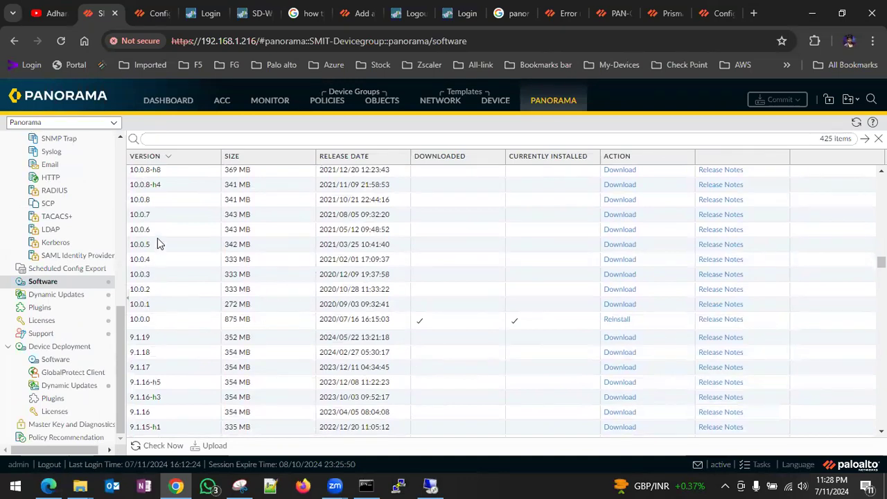
scroll(153, 208, "up", 1)
scroll(155, 215, "up", 3)
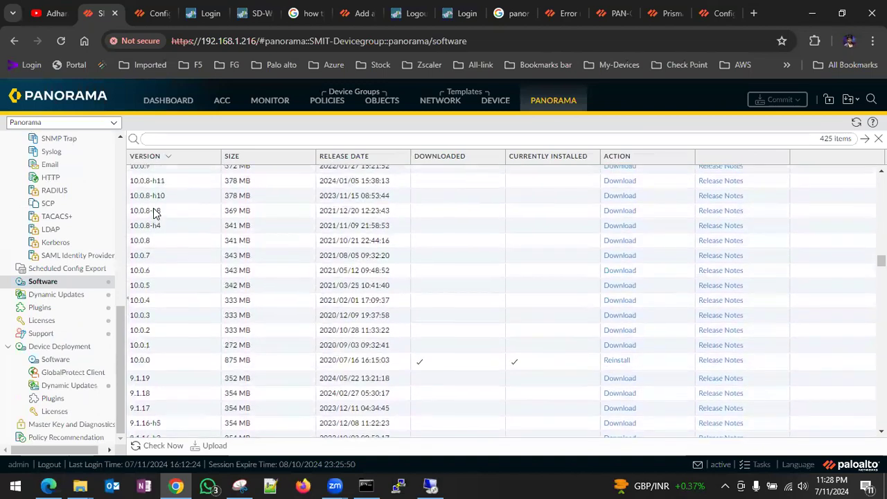
scroll(156, 215, "up", 5)
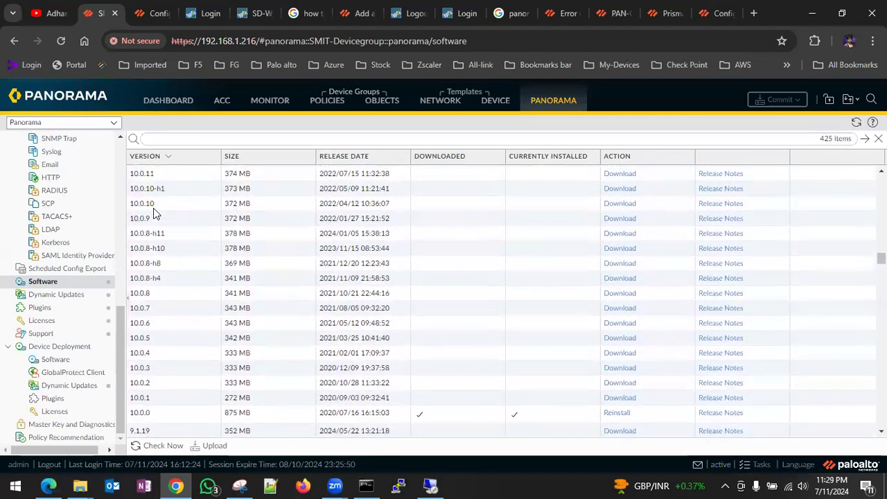
scroll(156, 214, "up", 5)
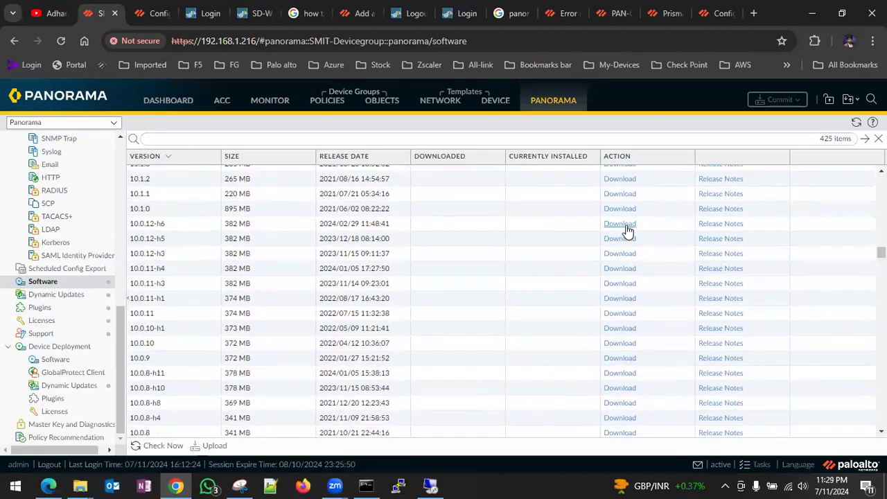
- Download the 10.0.12-h6 image and follow its progress in Tasks, reaching 15%
left_click(628, 226)
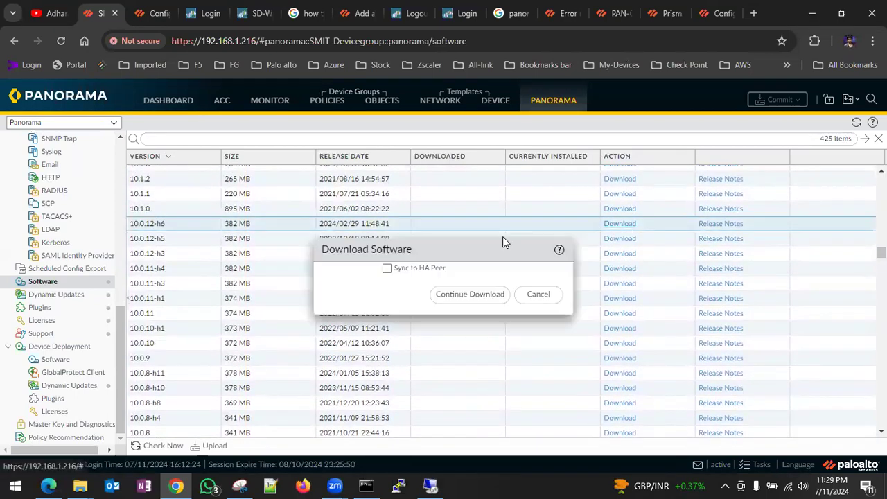
left_click(475, 296)
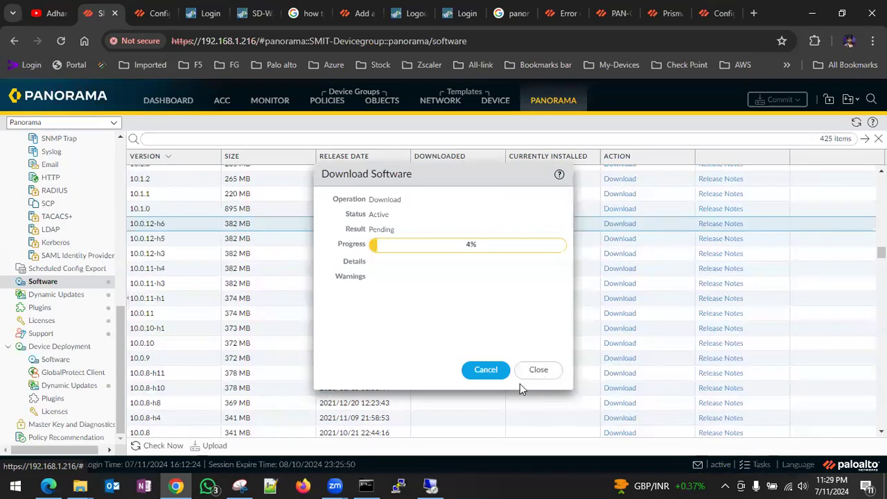
left_click(548, 370)
left_click(756, 459)
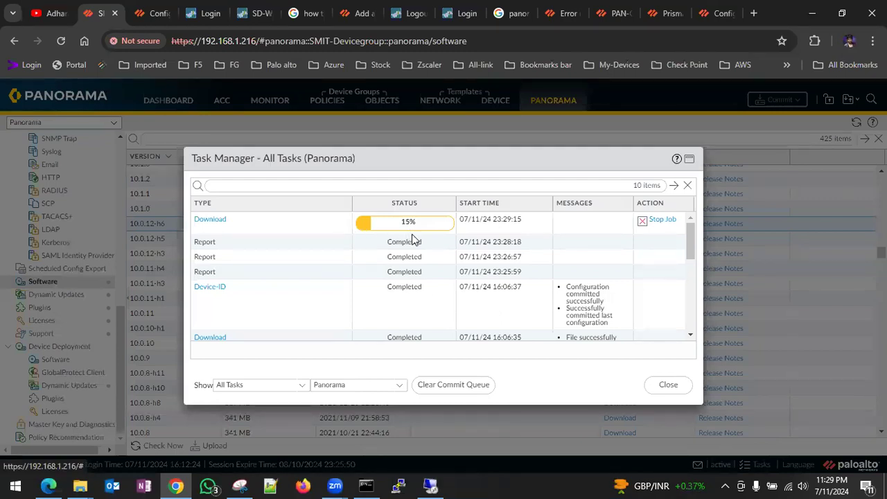
left_click(669, 385)
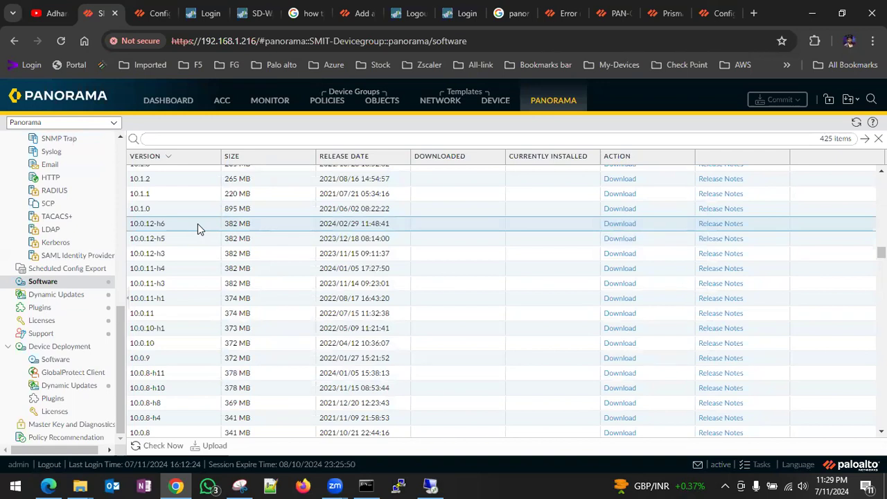
scroll(197, 229, "up", 1)
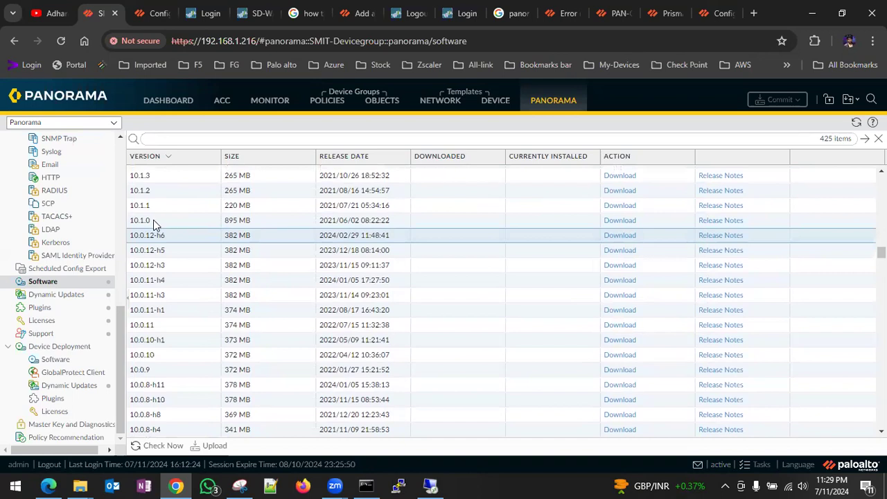
scroll(164, 235, "up", 3)
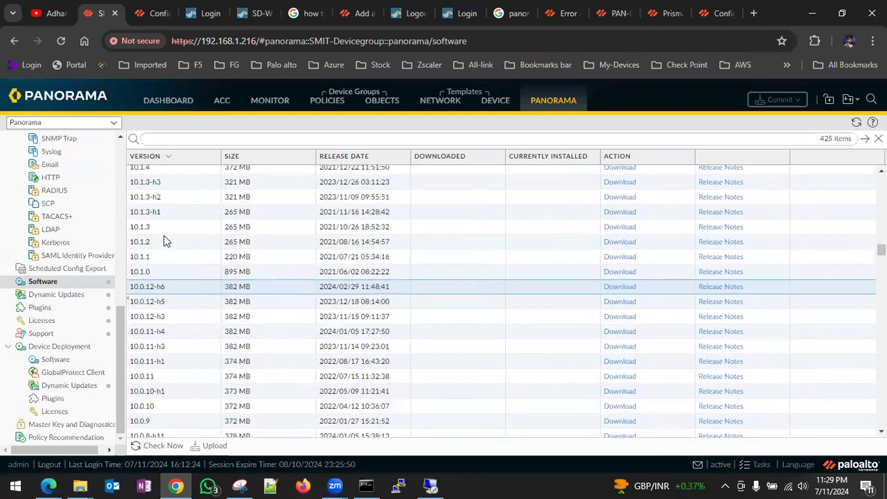
scroll(164, 235, "up", 2)
scroll(164, 235, "up", 6)
scroll(164, 235, "up", 4)
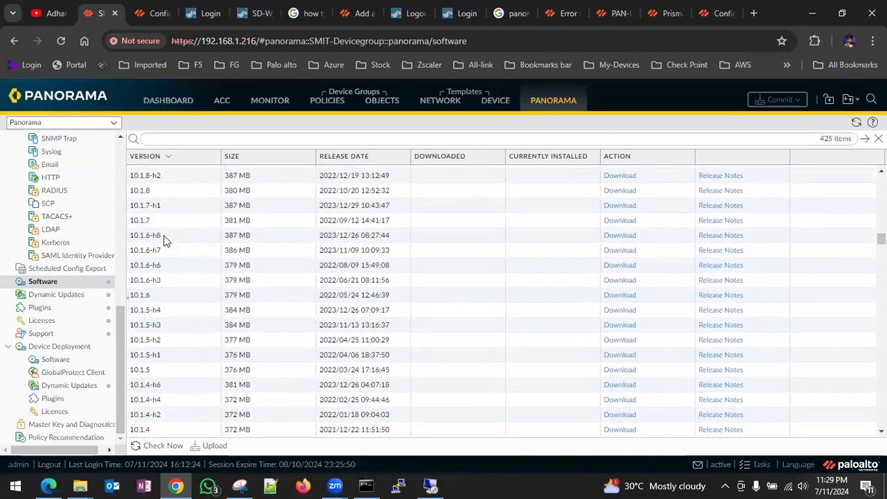
scroll(163, 235, "up", 3)
scroll(163, 240, "up", 3)
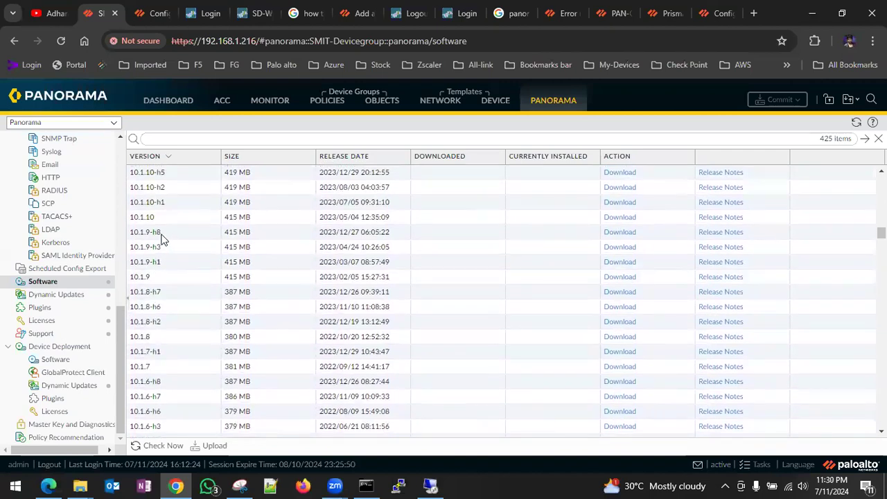
scroll(167, 208, "up", 3)
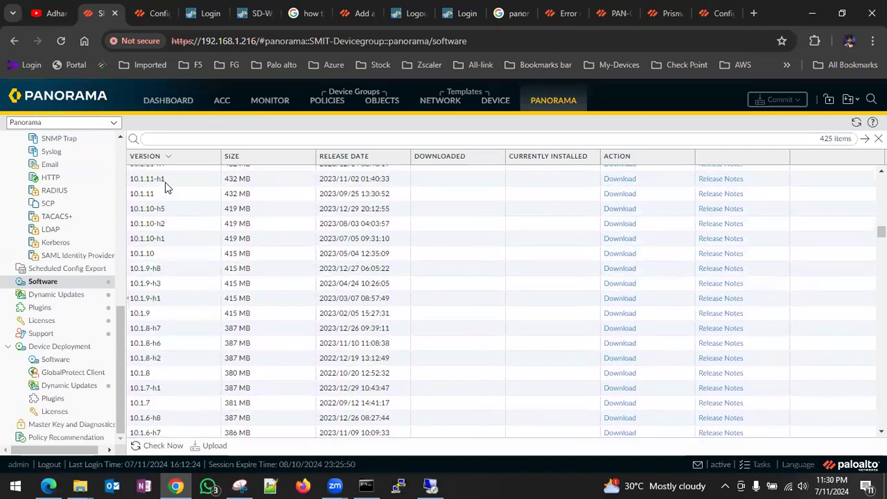
scroll(185, 242, "up", 2)
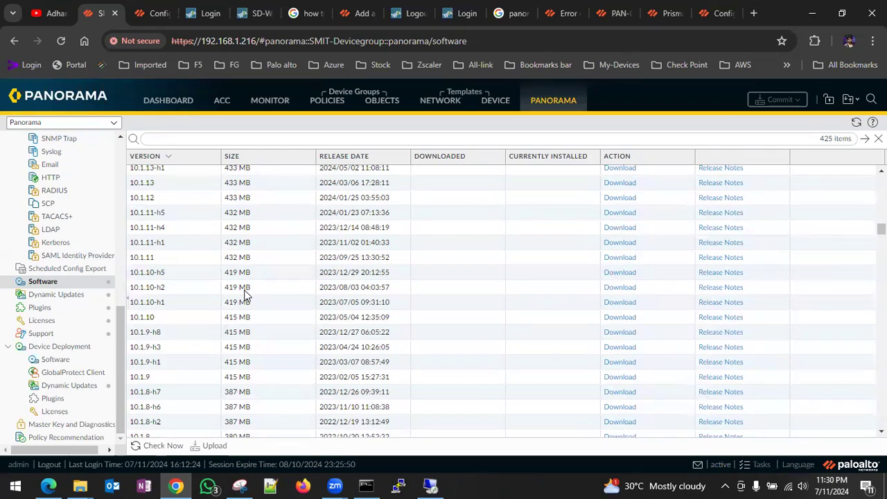
scroll(244, 294, "down", 3)
- Confirm in Tasks that the 10.0.12-h6 download reached 99%, then switch to the firewall login tab
left_click(758, 463)
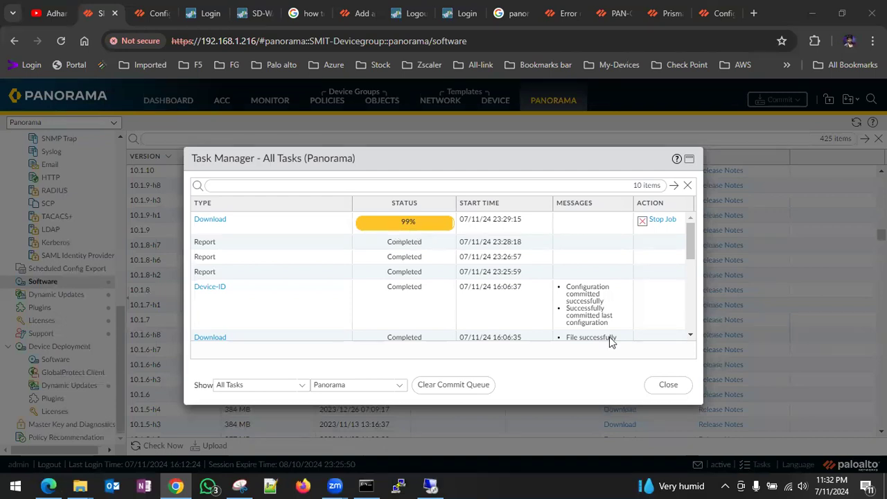
left_click(667, 385)
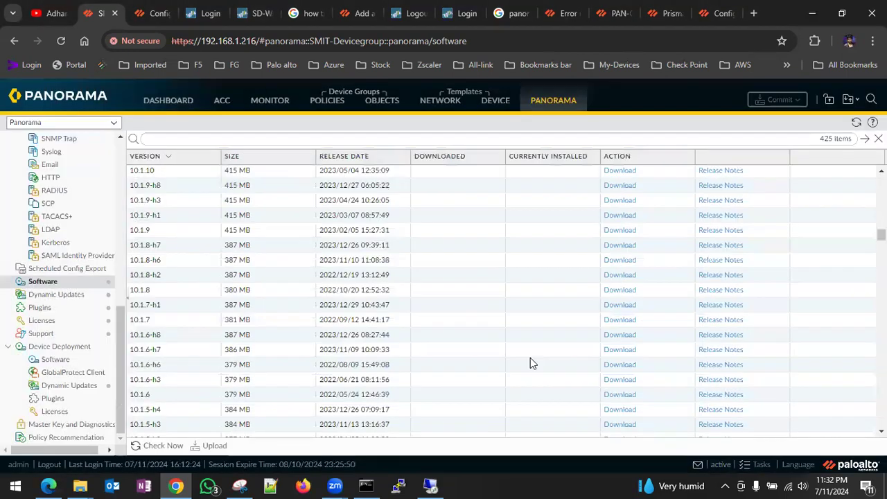
scroll(163, 335, "down", 10)
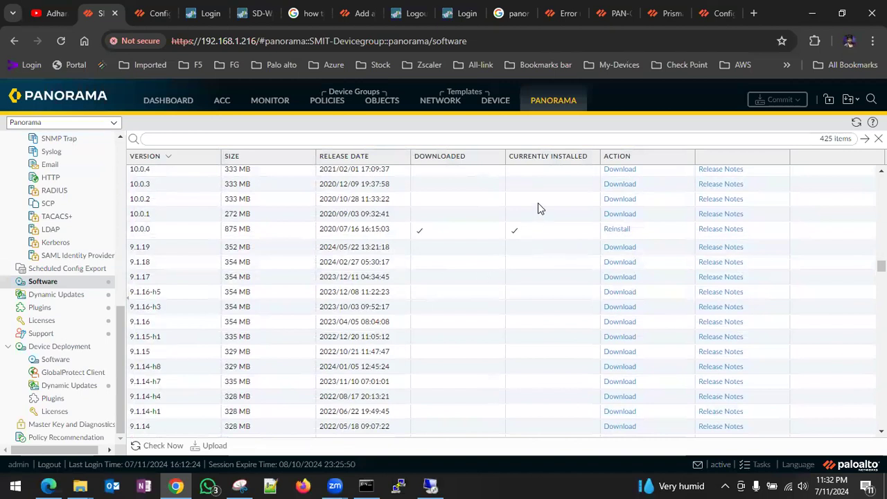
scroll(436, 215, "up", 1)
scroll(437, 216, "up", 8)
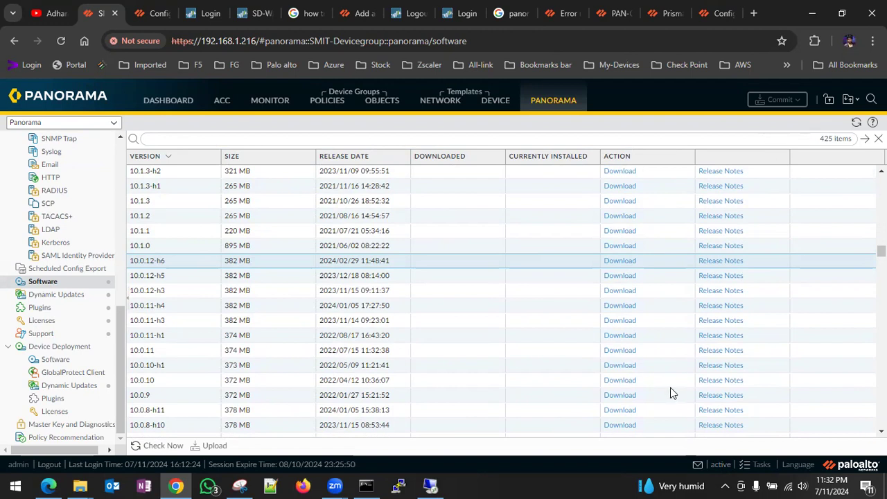
left_click(763, 466)
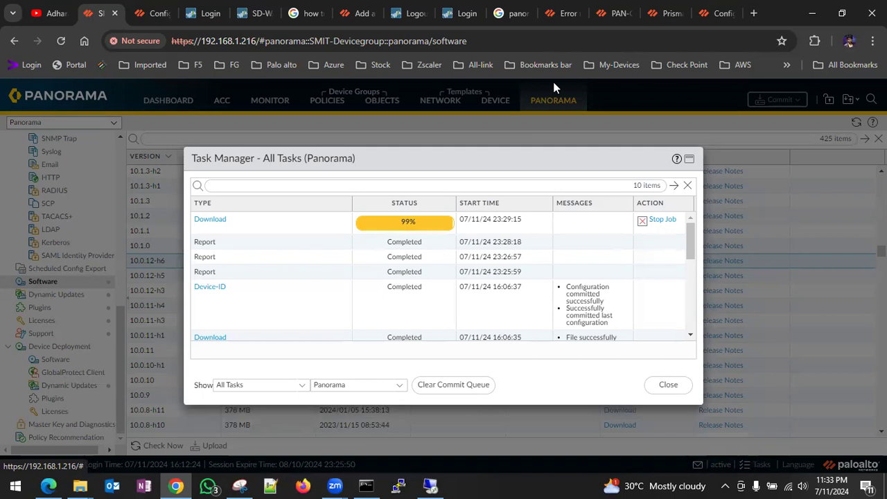
left_click(461, 17)
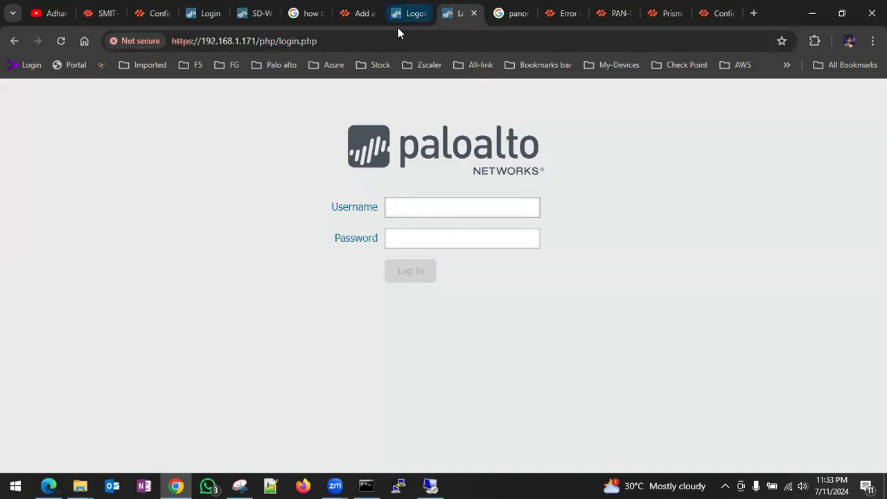
- Attempt the firewall admin login and dismiss the browser's password breach warning
type("admin")
key("Tab")
type("******")
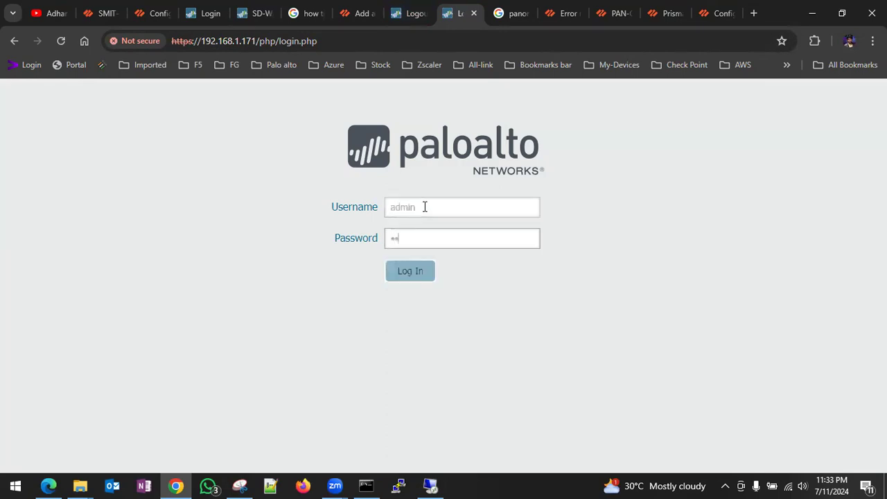
type("***")
key("Return")
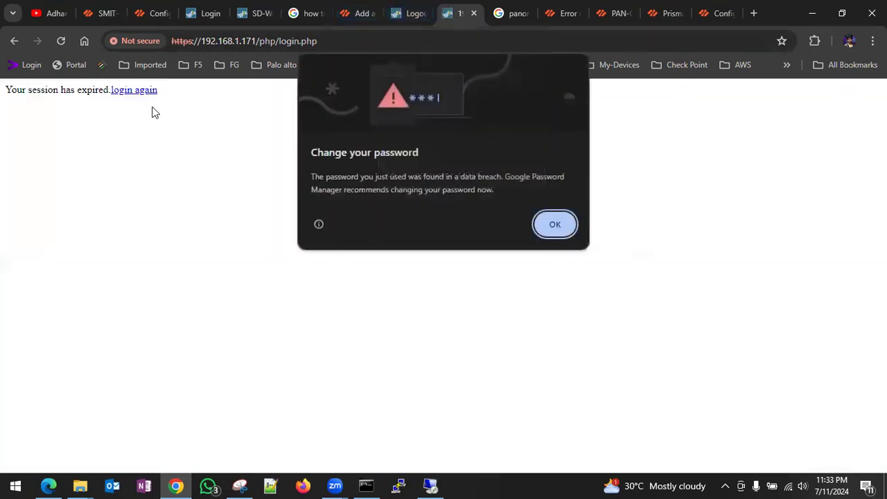
left_click(409, 13)
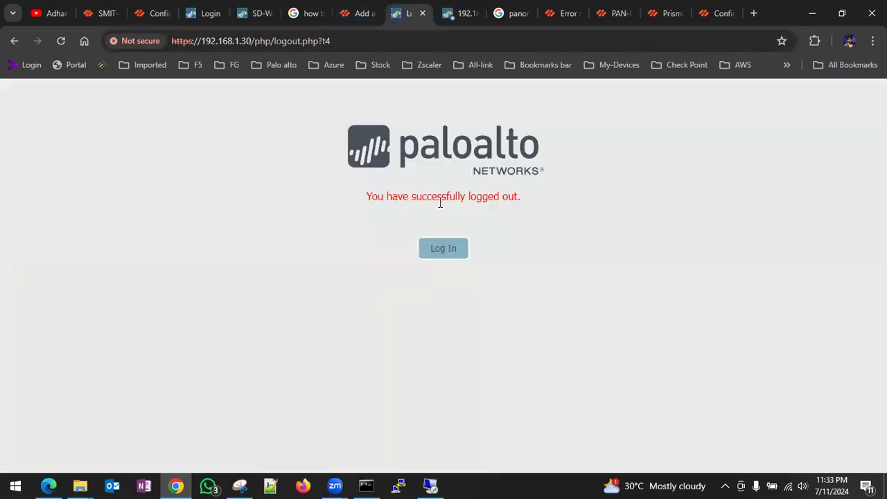
left_click(442, 253)
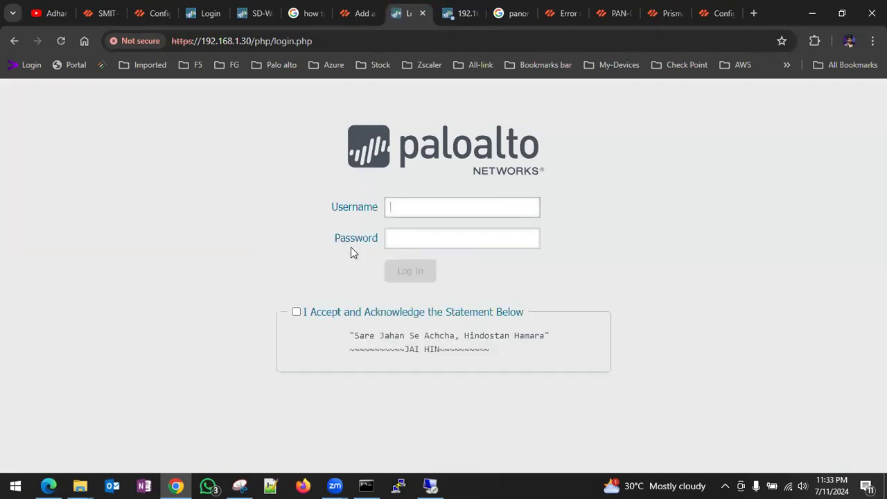
- Retry the admin login accepting the acknowledgement statement, then resend the expired-session form on 192.168.1.171
type("admin")
key("Tab")
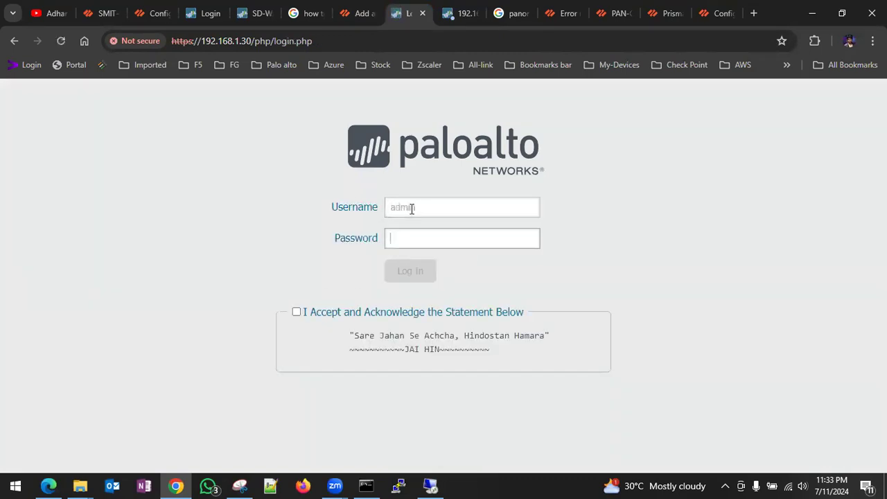
type("•••••••••")
key("Tab")
key("space")
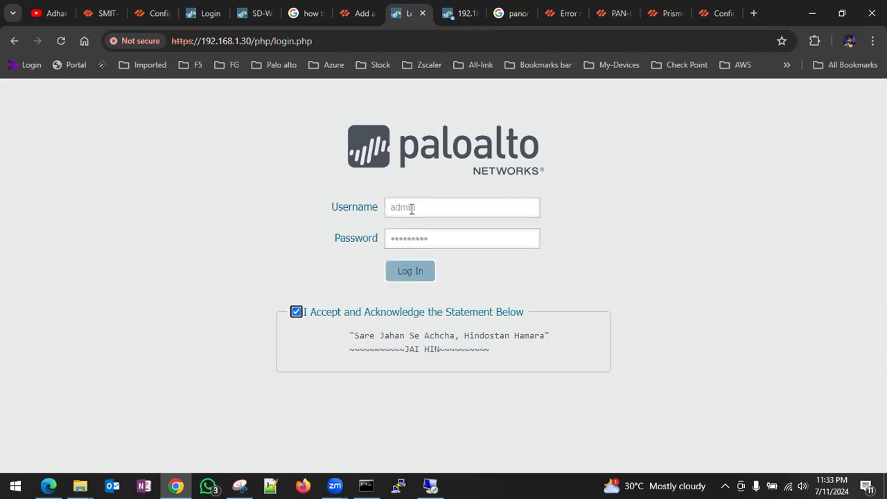
key("Return")
left_click(469, 11)
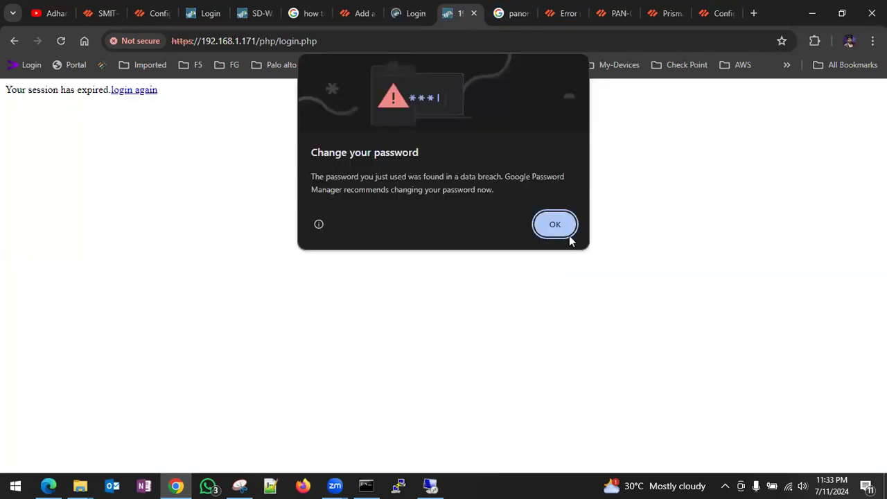
left_click(569, 236)
left_click(61, 41)
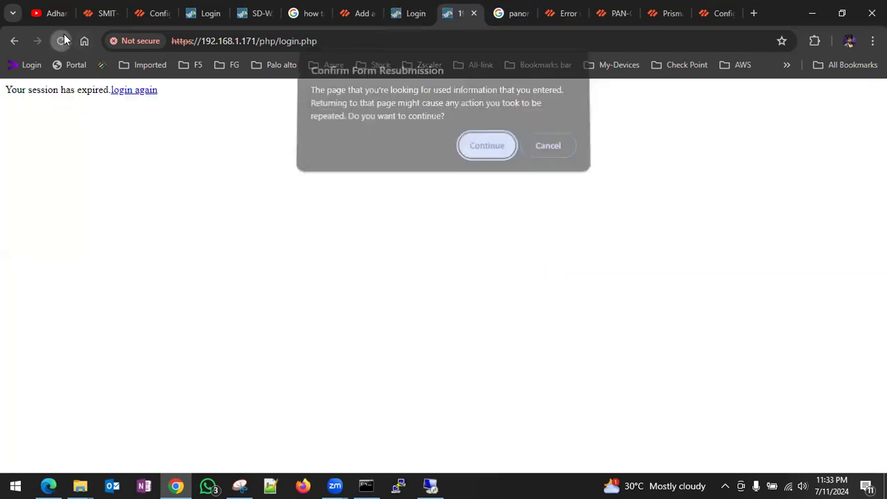
left_click(484, 159)
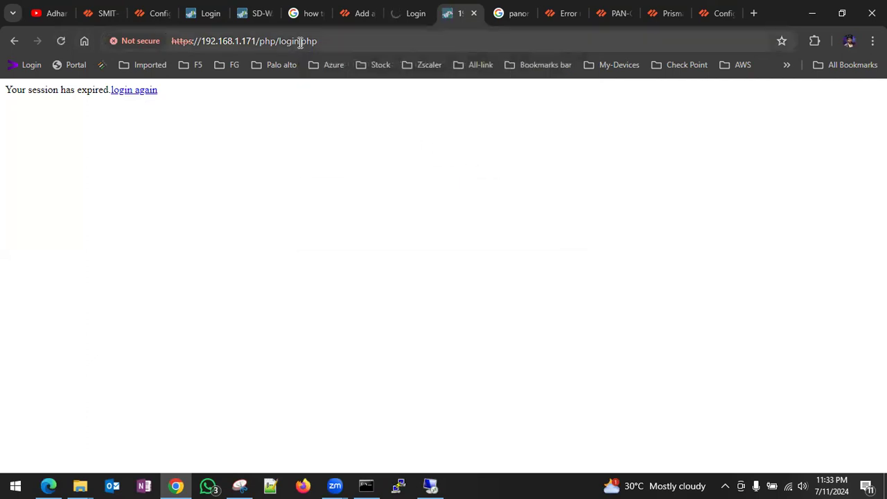
- Log in as admin on the 192.168.1.71 page and resend the expired-session form
left_click(206, 14)
left_click(400, 208)
type("admin")
key("Tab")
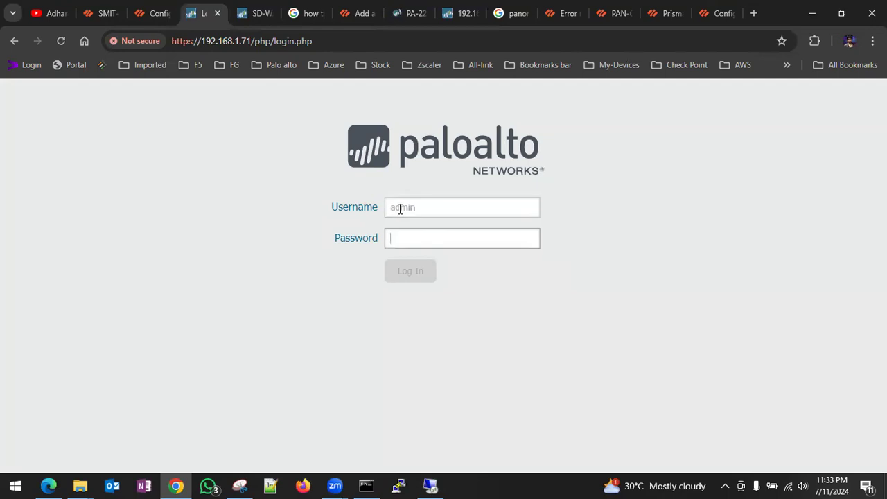
type("*********")
key("Return")
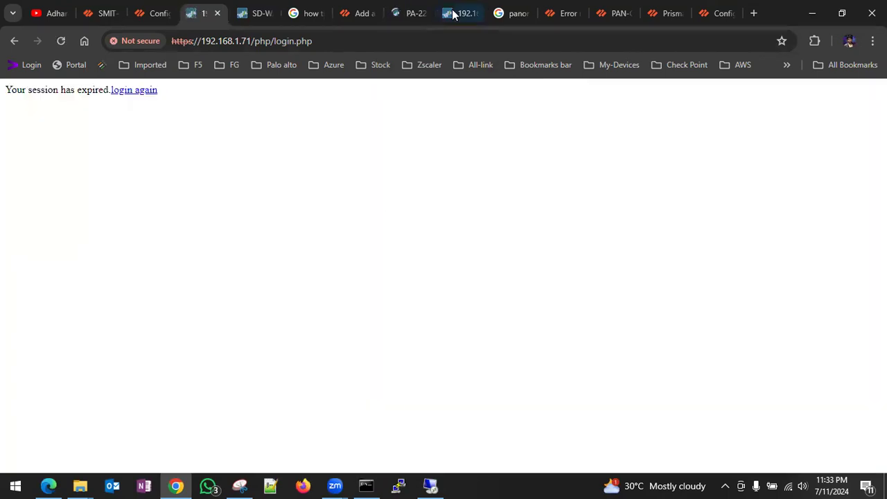
left_click(61, 40)
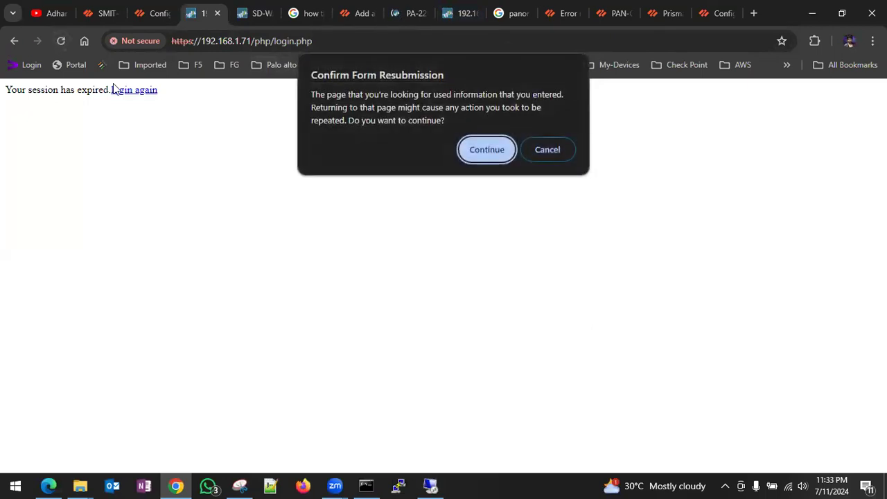
left_click(492, 153)
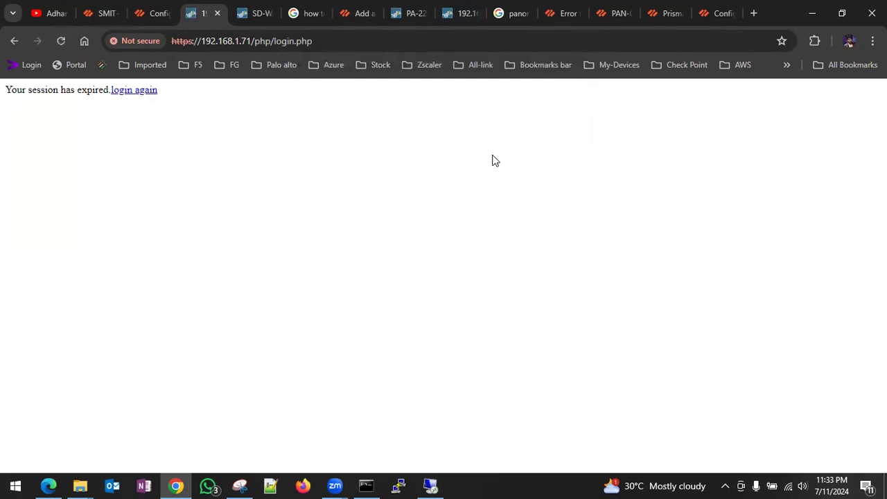
- Return to the 192.168.1.71 login page and sign in as admin to start a session
left_click(136, 91)
left_click(421, 208)
type("admin")
key("Tab")
type("••")
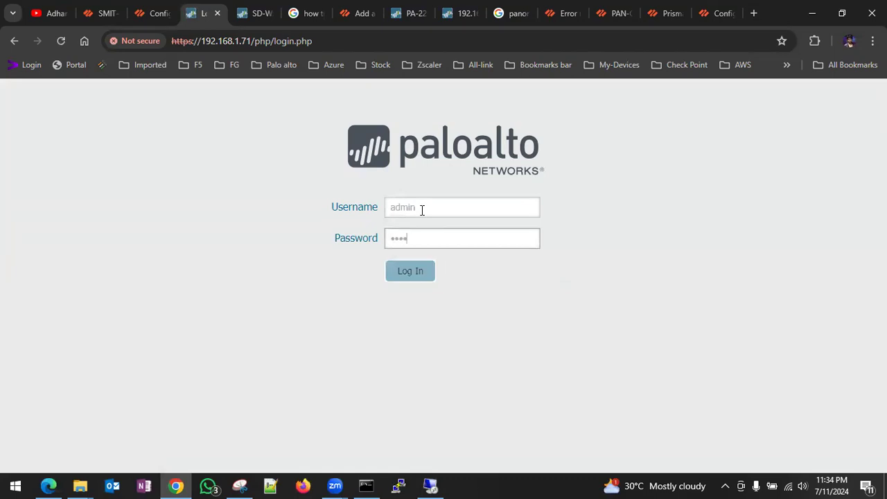
key("Return")
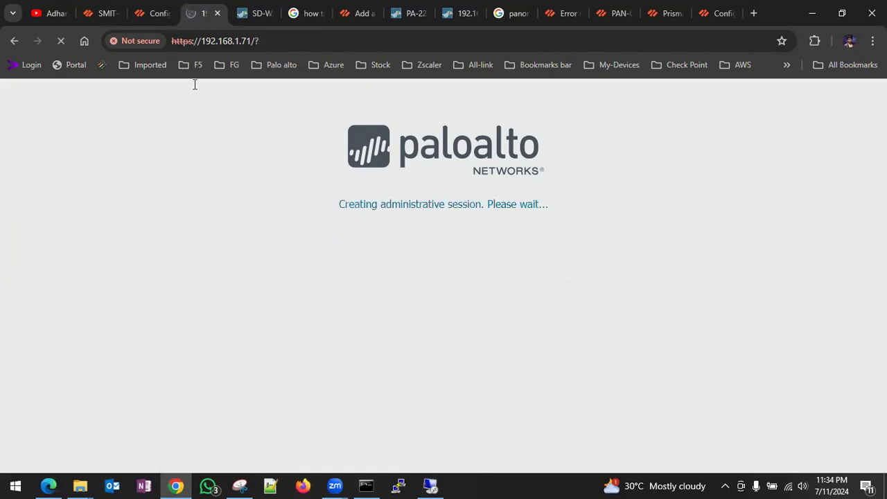
- Return to Panorama's software versions list with Task Manager closed
left_click(86, 12)
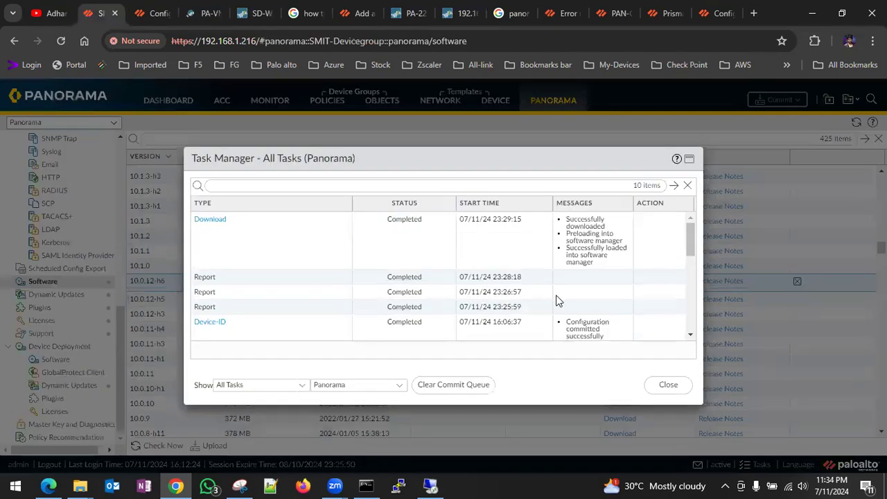
left_click(669, 386)
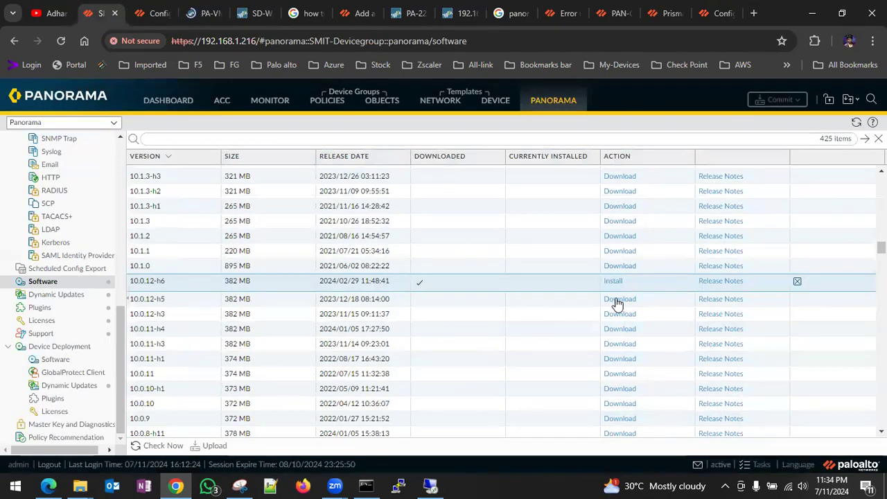
scroll(513, 287, "down", 3)
scroll(513, 287, "up", 2)
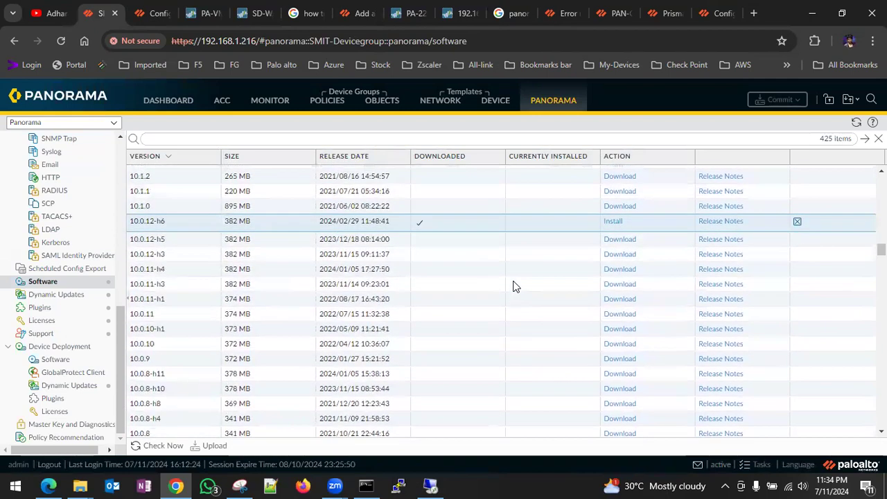
scroll(504, 219, "up", 1)
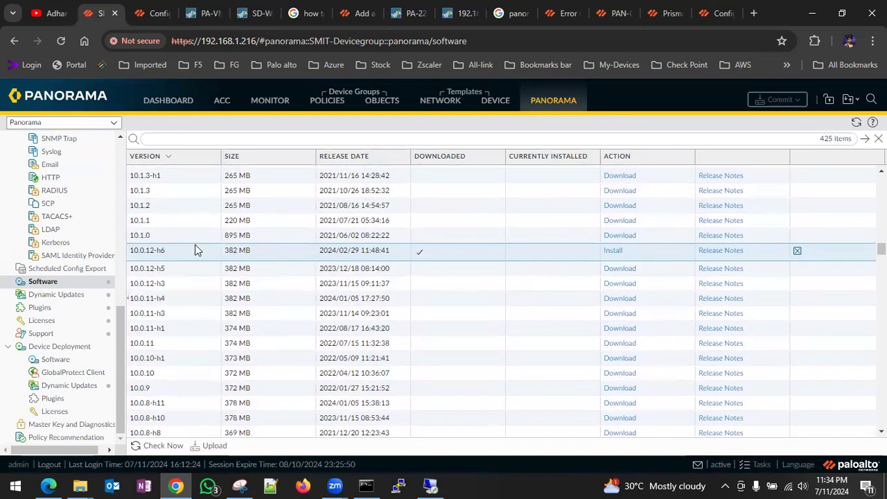
- Attempt to install 10.0.12-h6 and read the error requiring content version 8332 or greater
left_click(611, 251)
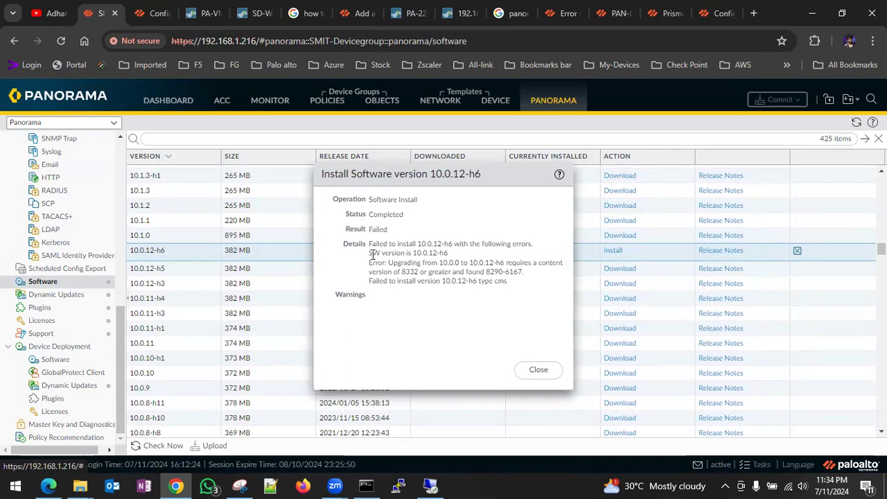
left_click_drag(370, 254, 450, 255)
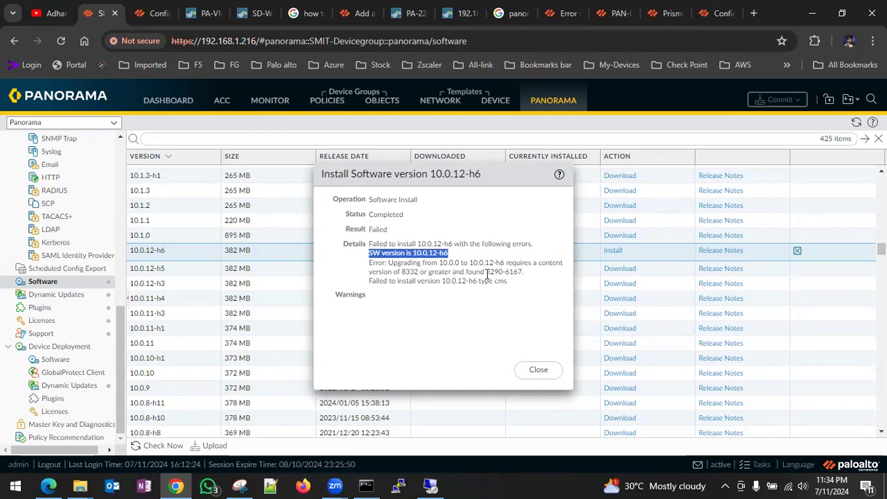
left_click_drag(367, 274, 524, 272)
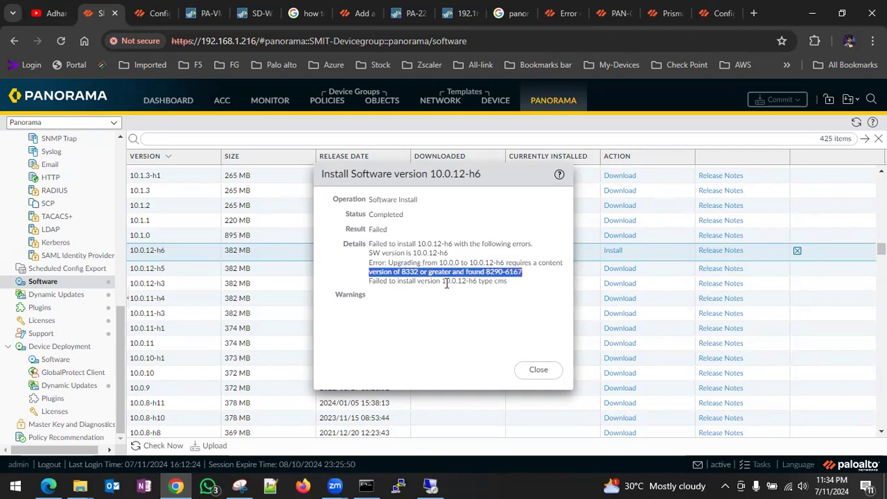
double_click(404, 272)
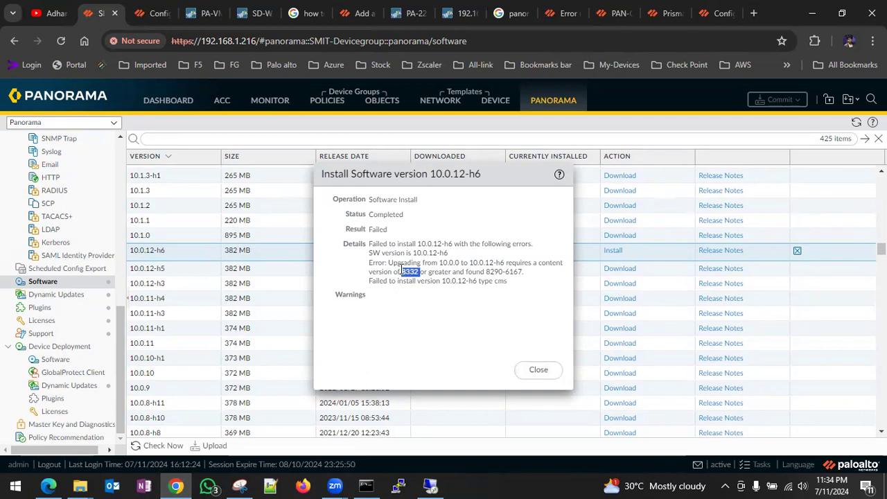
- Dismiss the failed install details and check the update server for new dynamic content
left_click(535, 378)
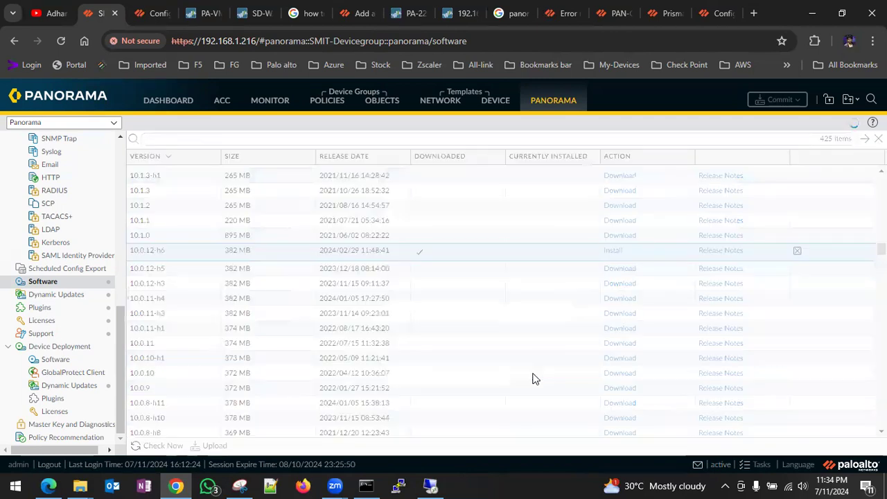
left_click(71, 301)
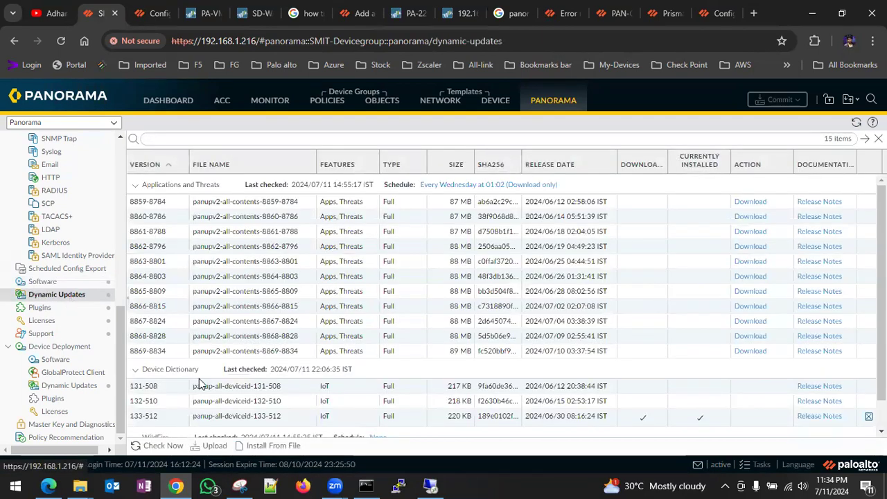
left_click(161, 445)
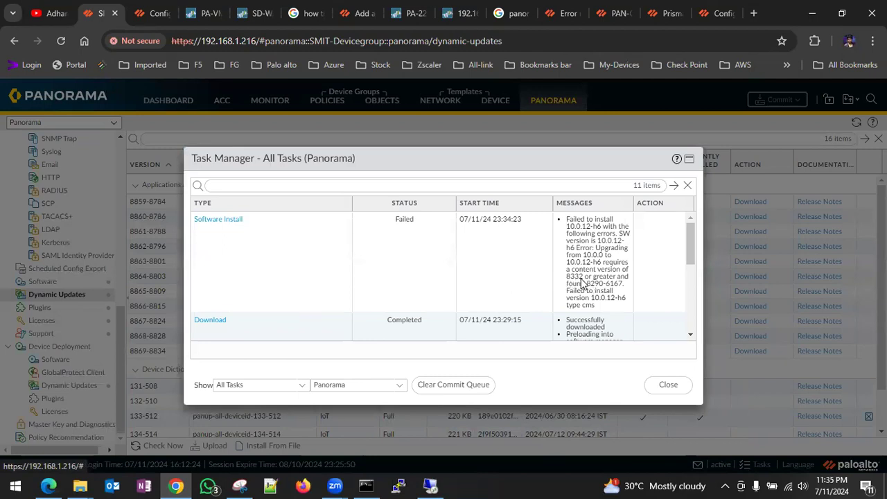
left_click(668, 385)
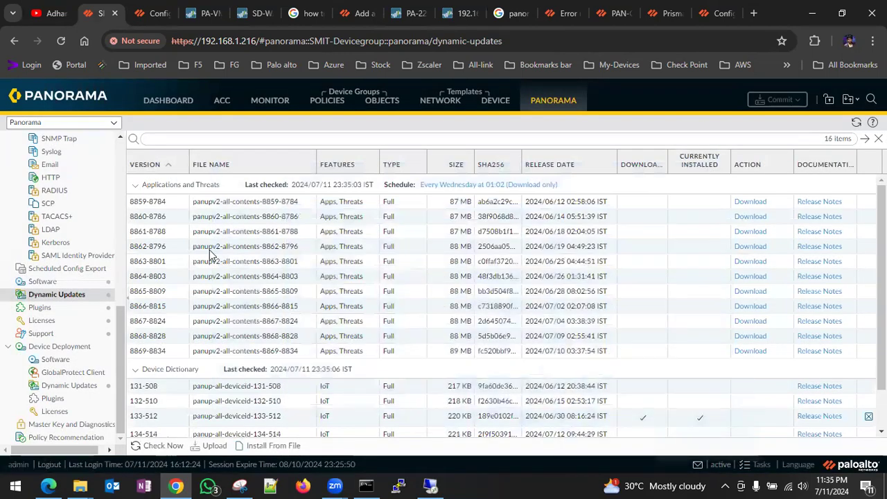
- Download the Apps and Threats content package 8869-8834
scroll(160, 351, "down", 3)
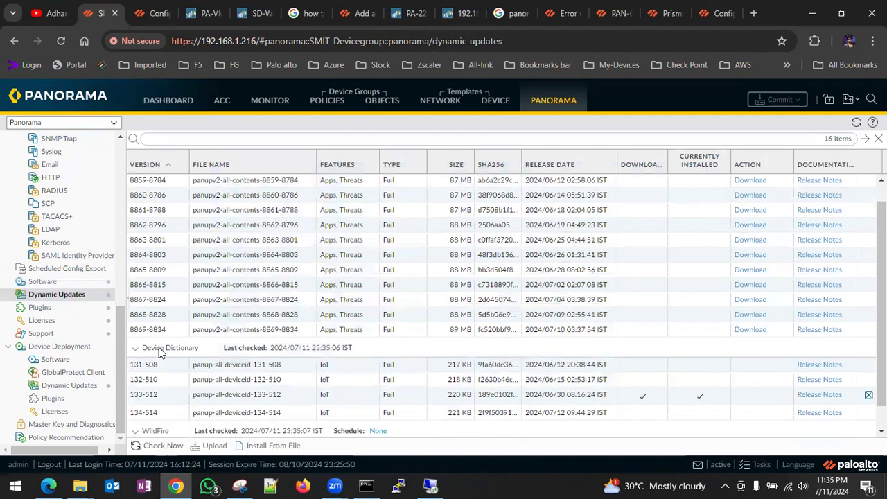
scroll(159, 351, "up", 3)
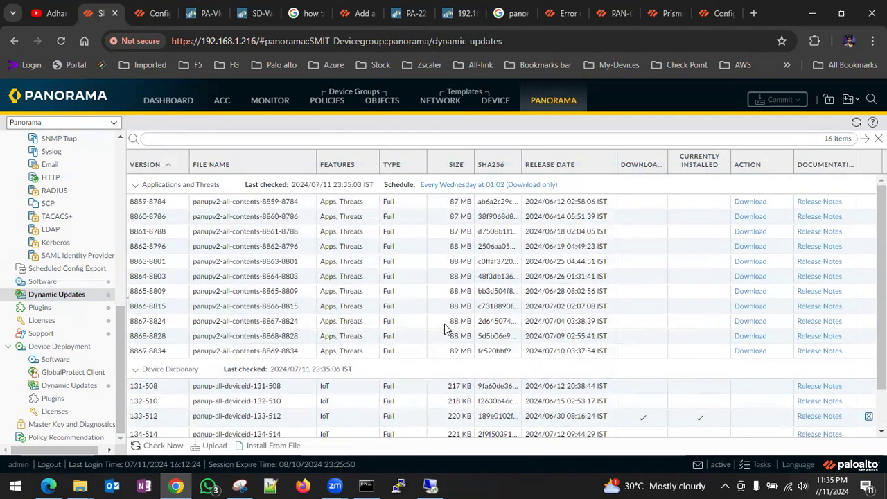
scroll(340, 354, "down", 2)
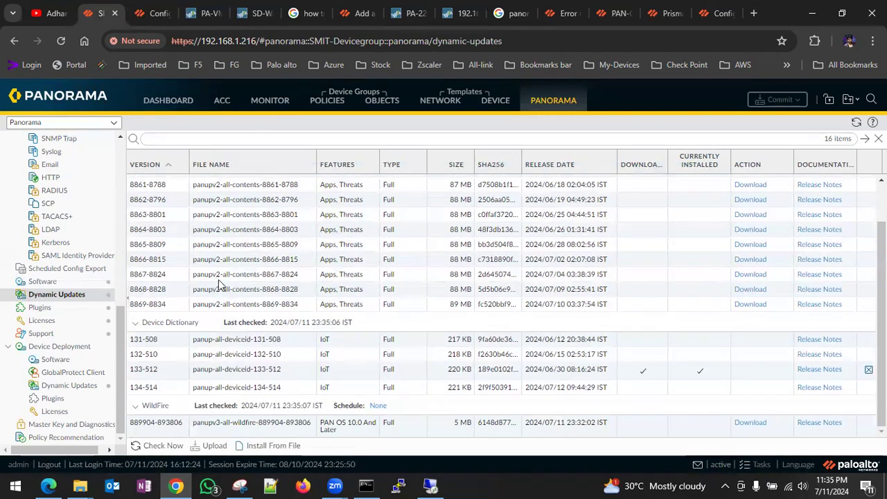
scroll(219, 284, "up", 1)
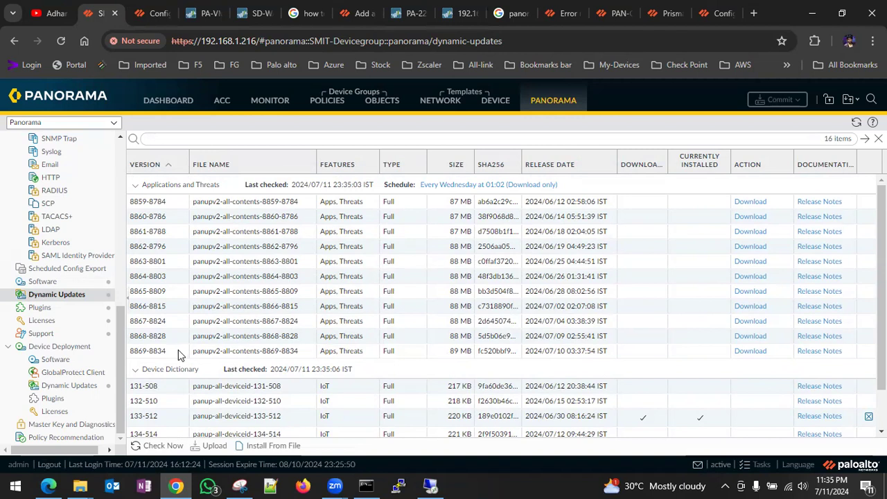
left_click(750, 351)
left_click(469, 295)
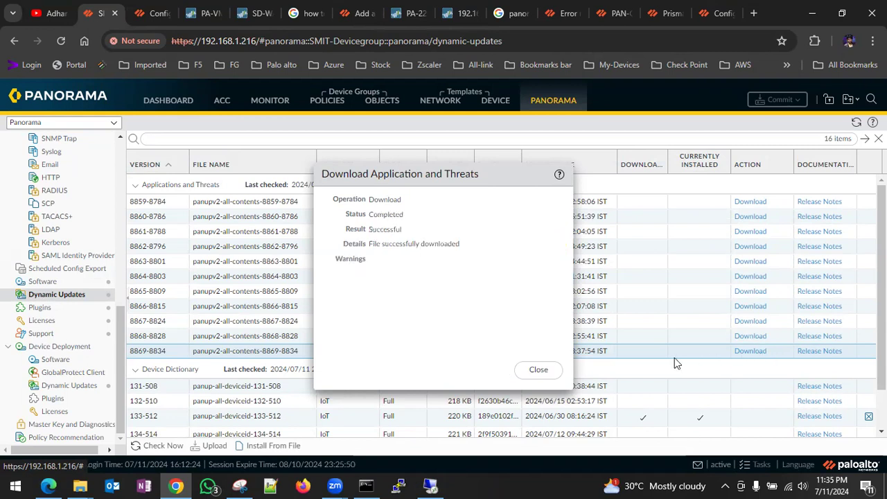
- Try installing content 8869-8834, read the failure details, and bring up the full task list
left_click(536, 369)
left_click(744, 353)
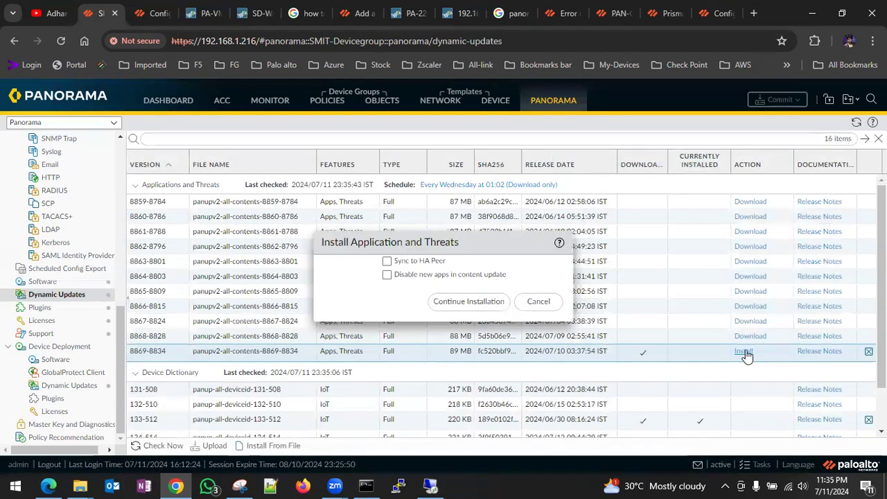
left_click(479, 307)
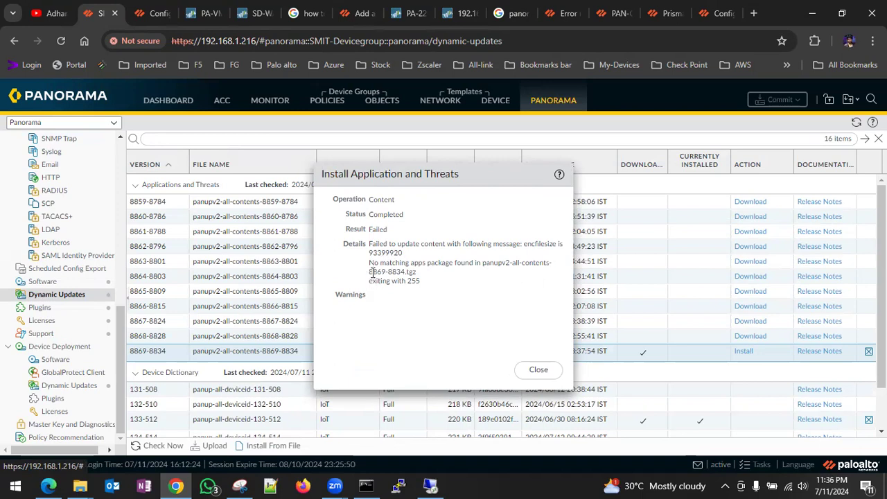
left_click_drag(372, 272, 421, 282)
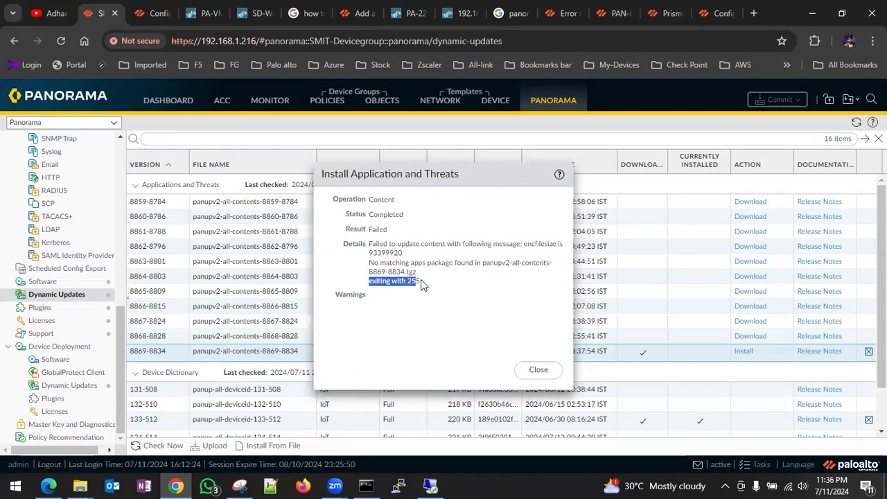
left_click(538, 371)
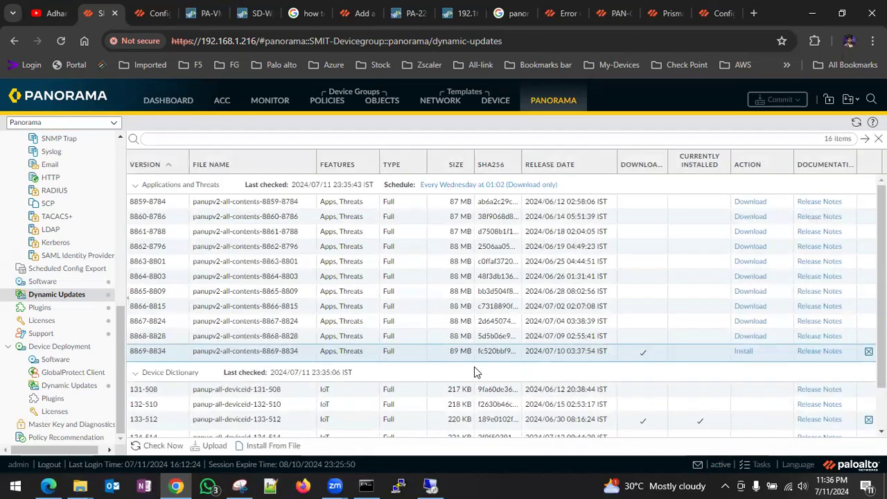
left_click(759, 464)
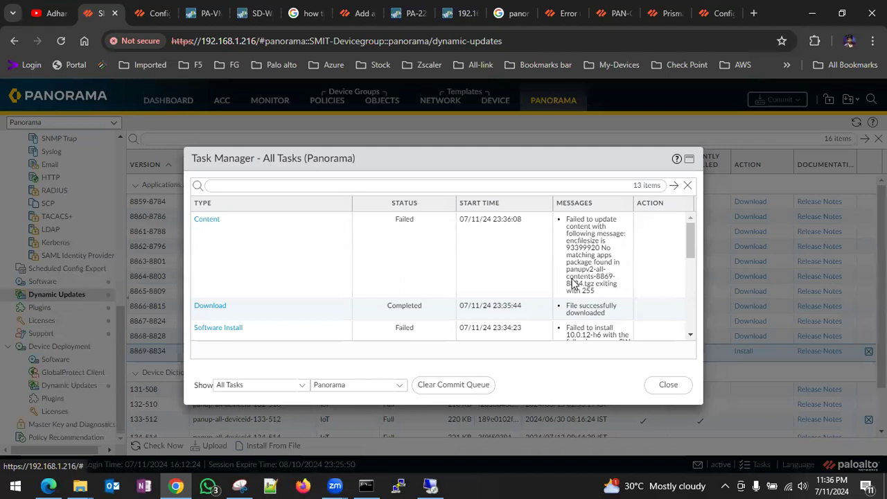
- Review the failed install messages, close Task Manager, and scroll down to the WildFire updates
scroll(573, 284, "down", 5)
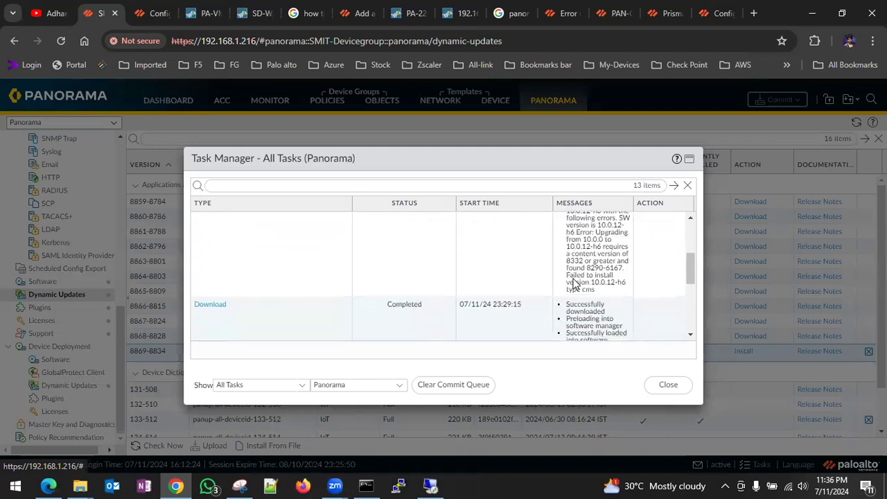
scroll(573, 285, "down", 1)
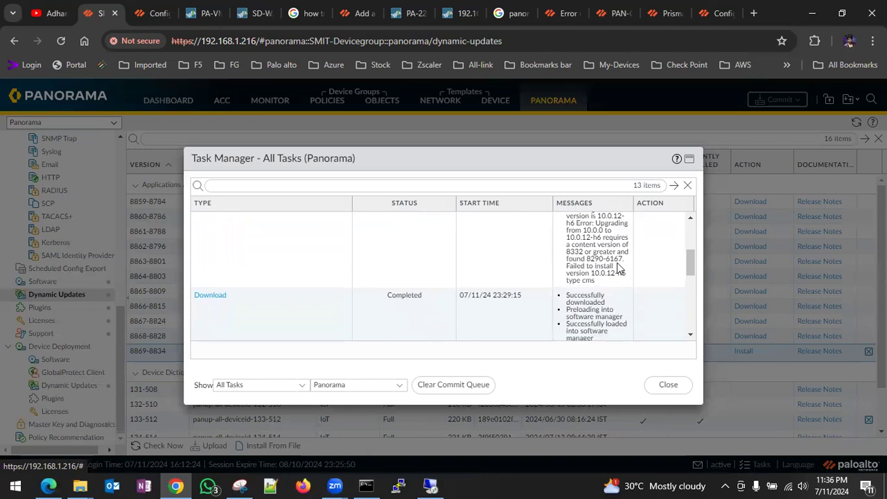
left_click(669, 385)
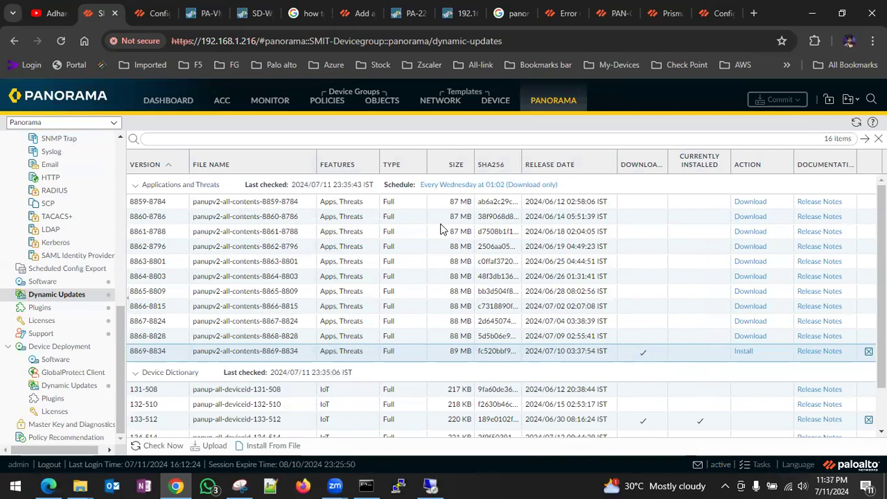
scroll(444, 229, "down", 2)
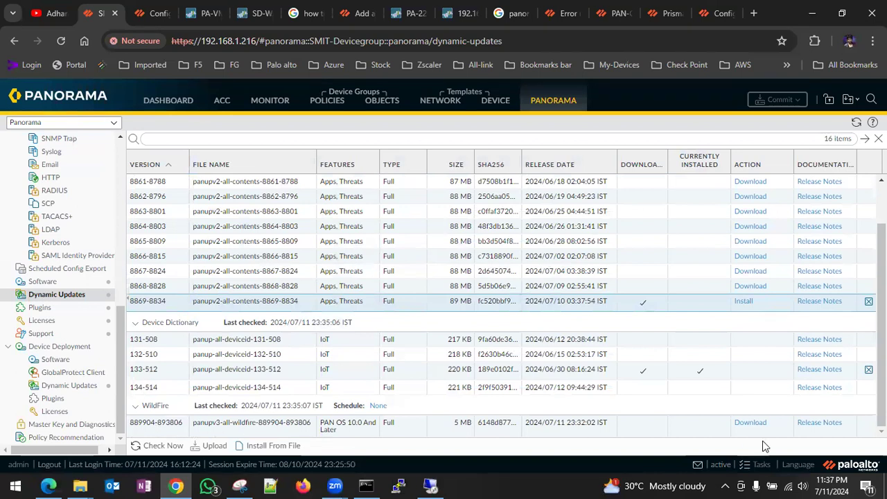
left_click(750, 424)
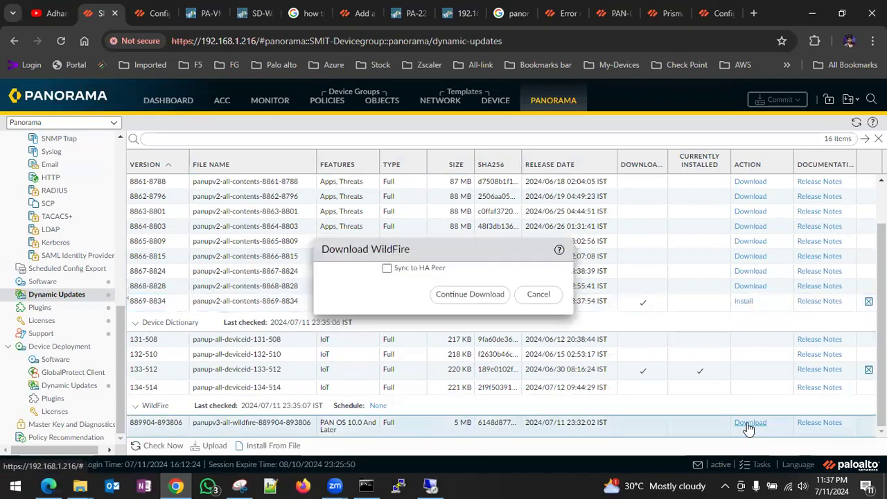
left_click(474, 300)
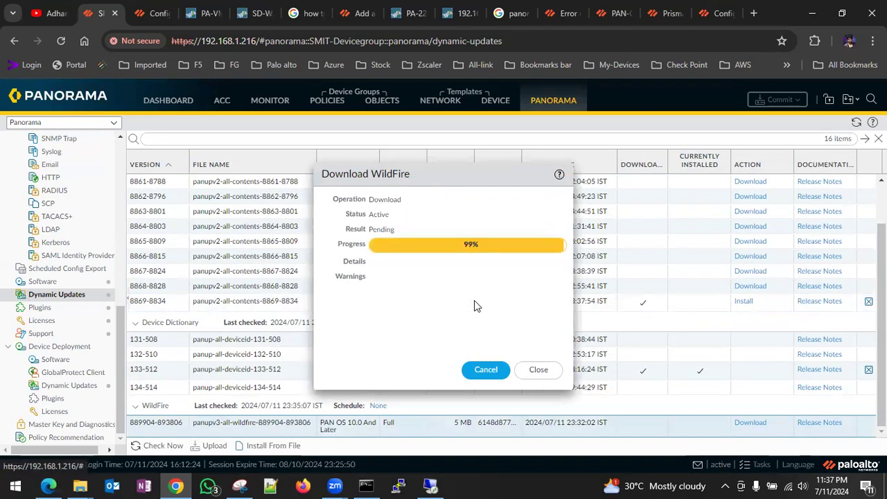
left_click(538, 371)
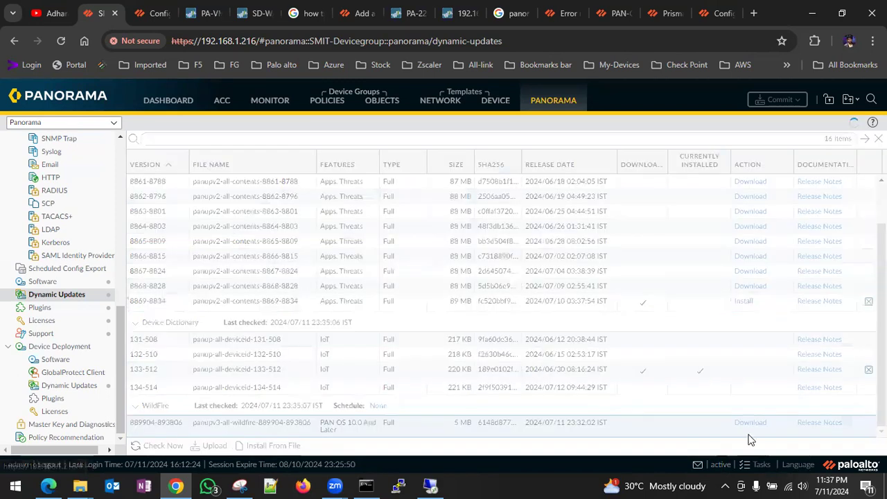
left_click(744, 423)
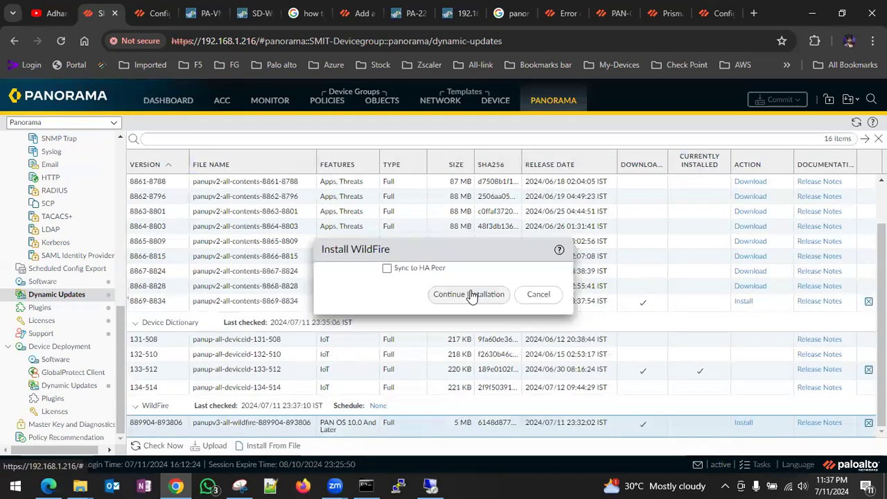
left_click(483, 297)
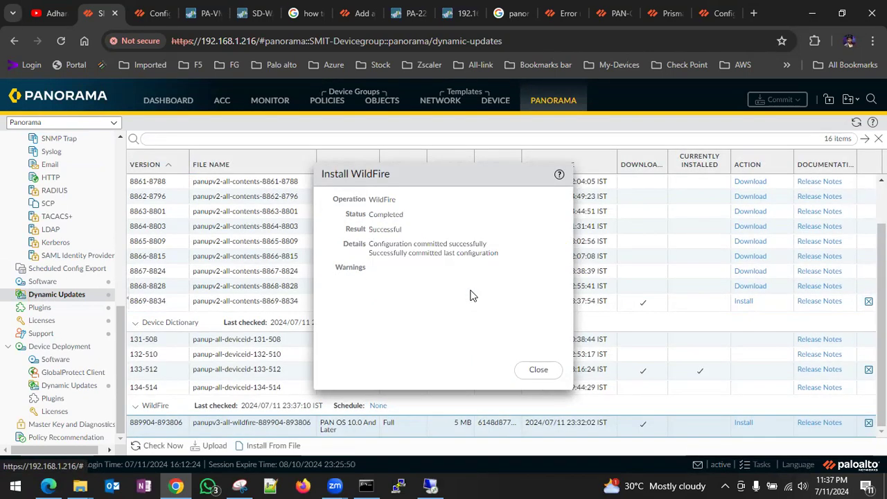
left_click(539, 373)
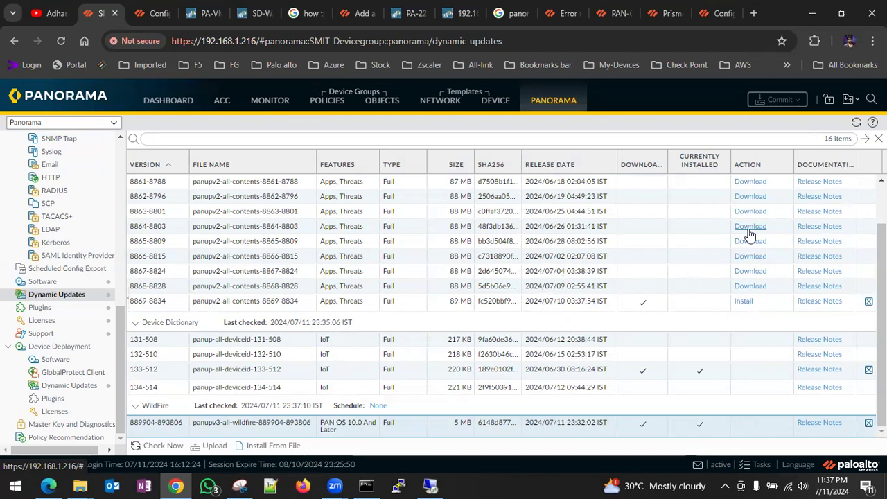
- Download Apps and Threats content package 8865-8809
left_click(751, 241)
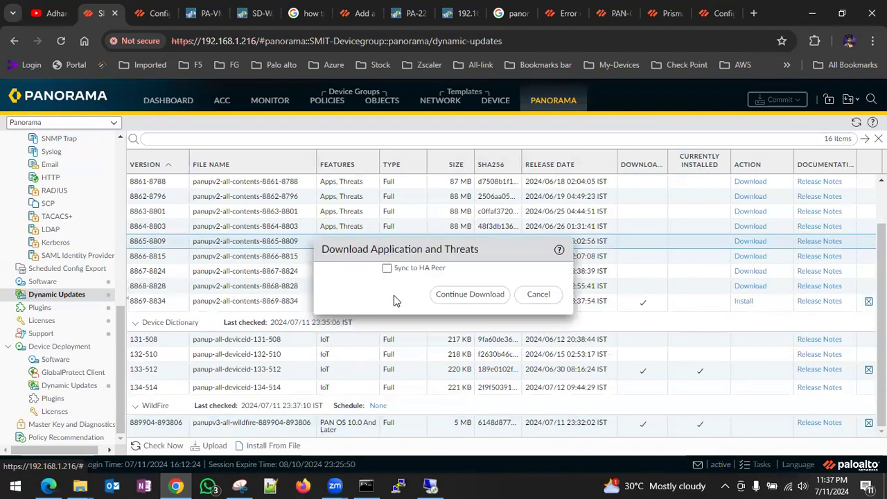
left_click(465, 296)
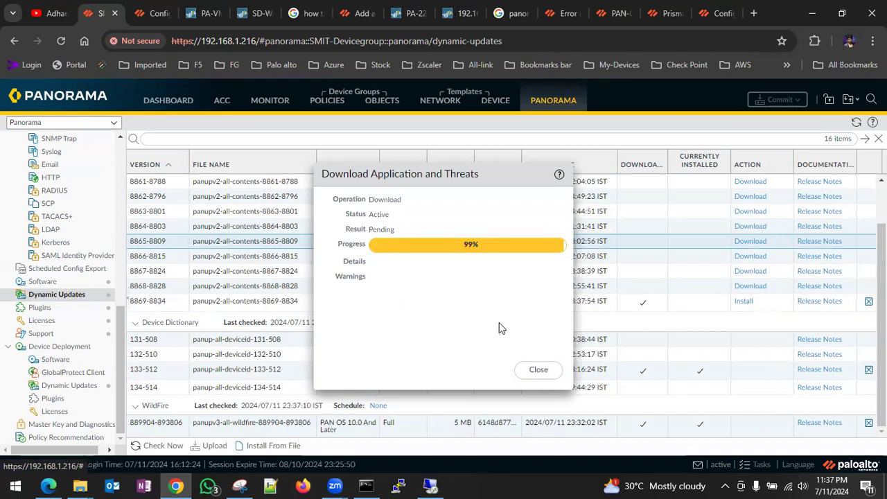
left_click(539, 371)
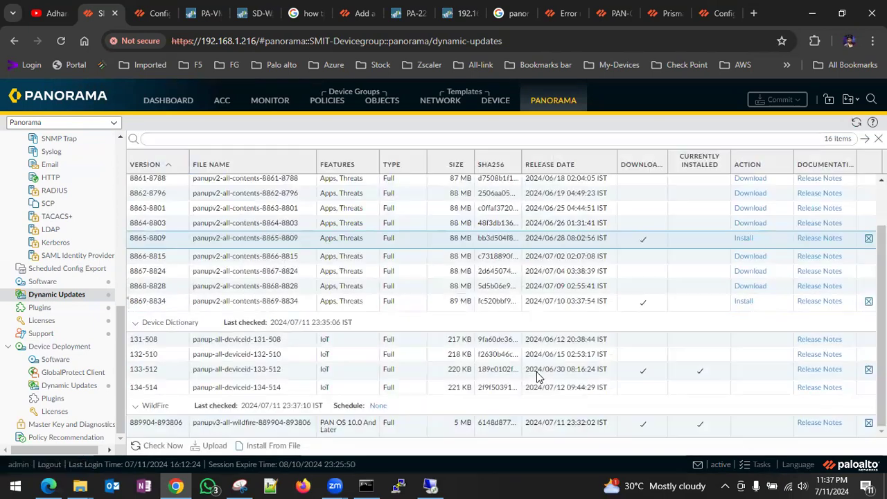
- Attempt to install content 8865-8809 and dismiss the no-matching-apps-package failure
left_click(744, 239)
left_click(463, 302)
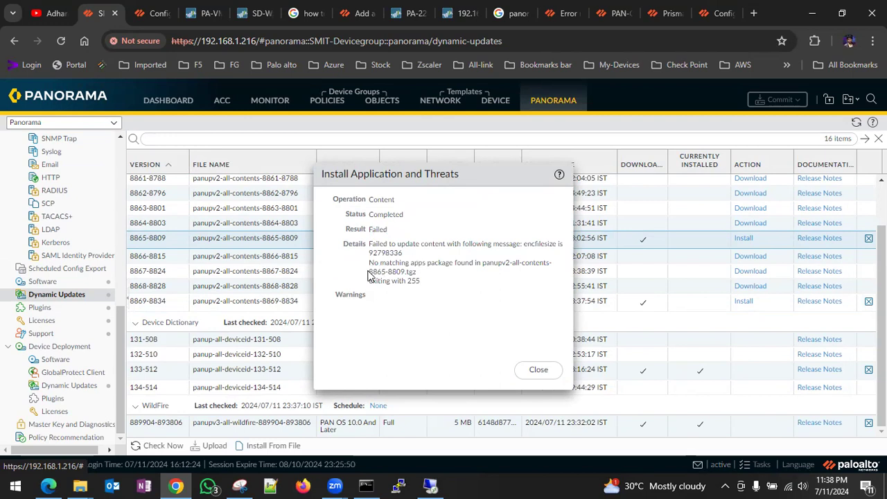
left_click_drag(484, 266, 542, 319)
left_click(538, 369)
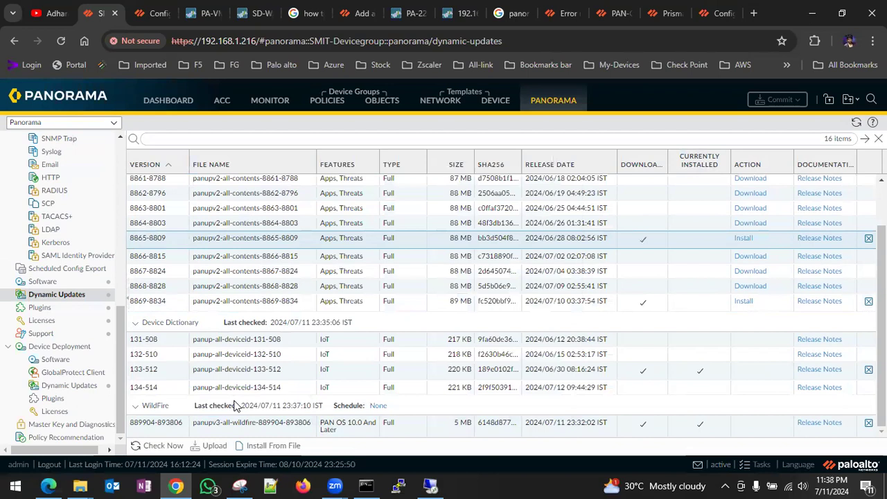
left_click(157, 446)
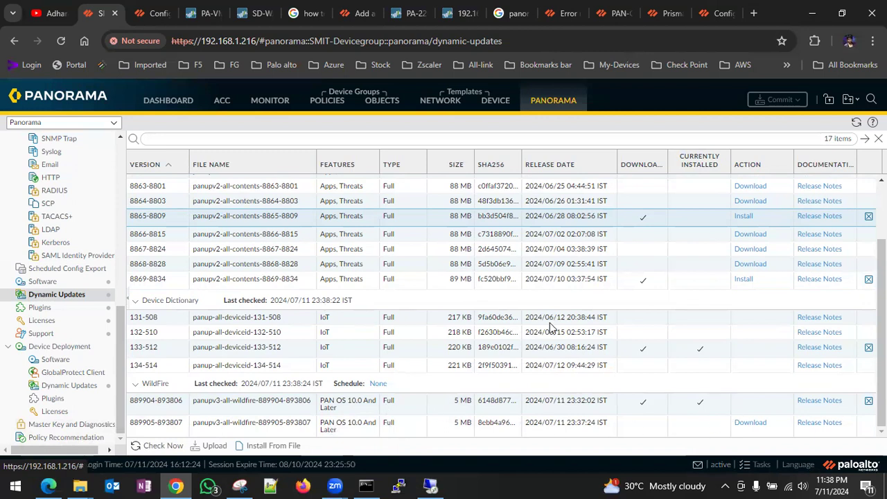
scroll(264, 364, "up", 2)
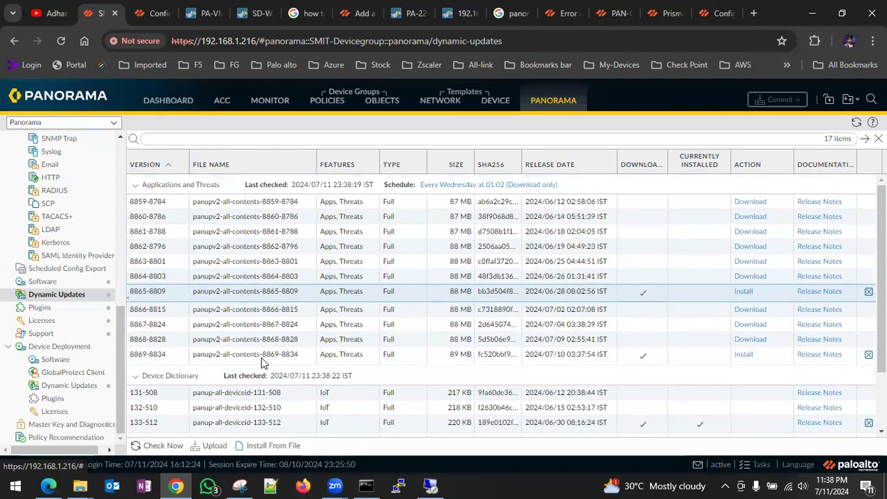
- Reload Dynamic Updates and download Apps and Threats content package 8859-8784
left_click(67, 298)
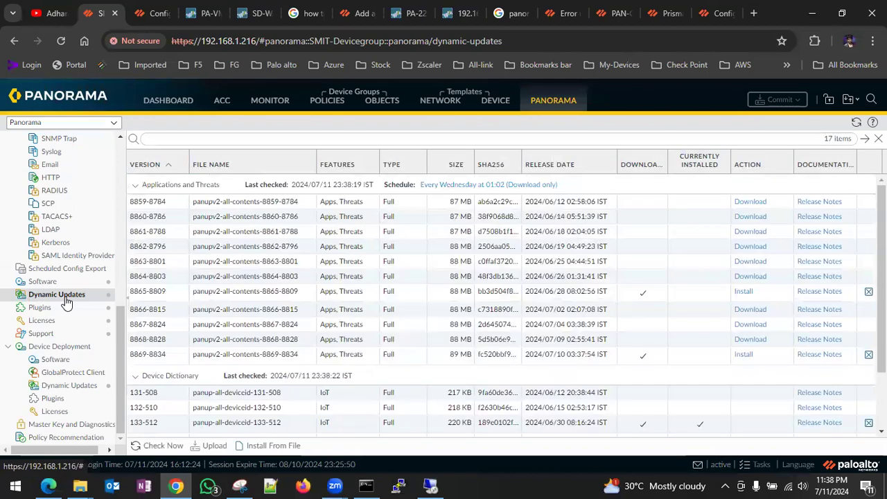
left_click(750, 203)
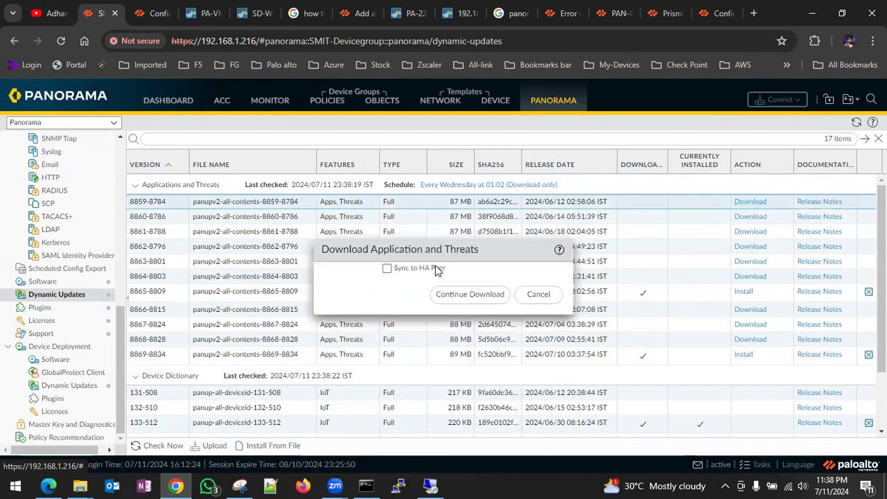
left_click(473, 297)
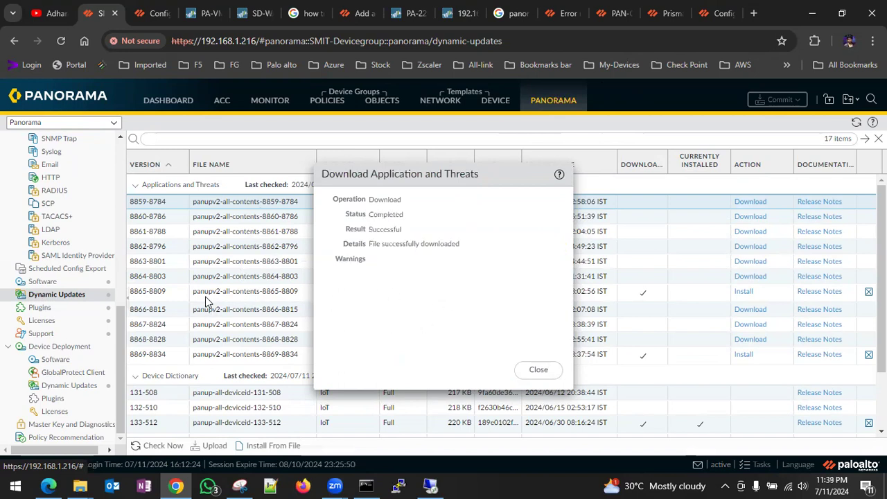
left_click(539, 369)
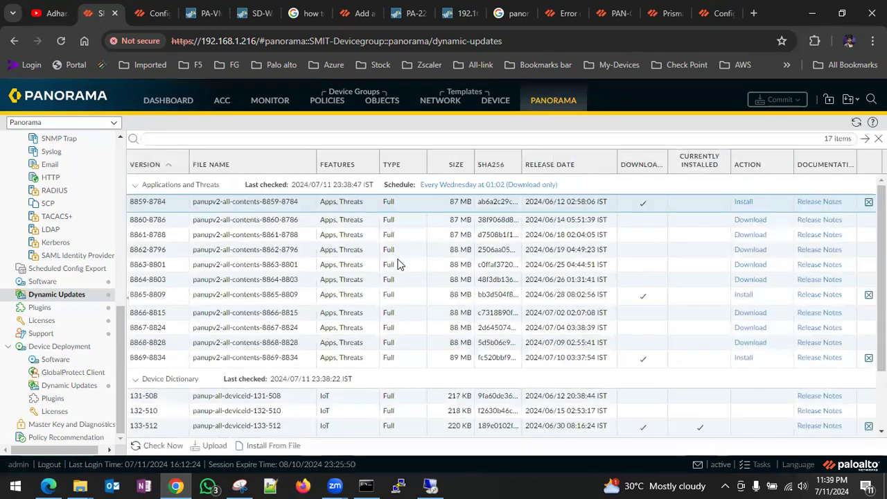
- Attempt to install content 8859-8784 and close the failure showing exit code 255
left_click(742, 207)
left_click(468, 302)
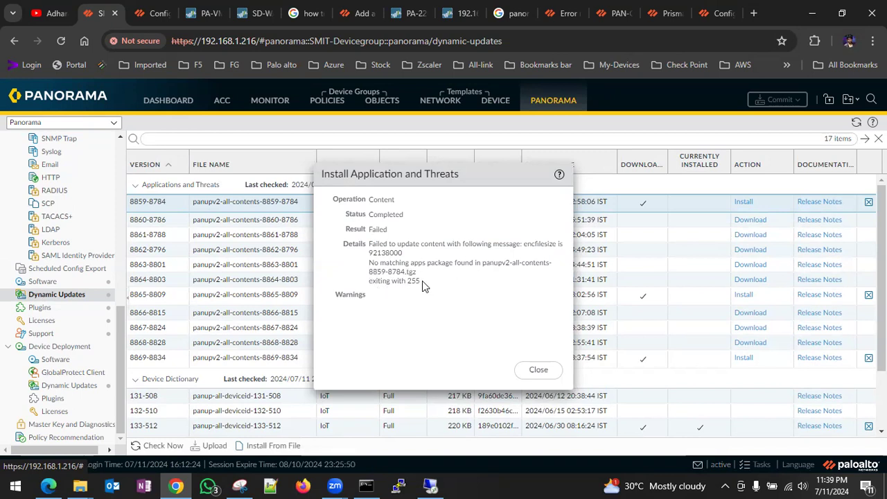
left_click_drag(421, 281, 409, 282)
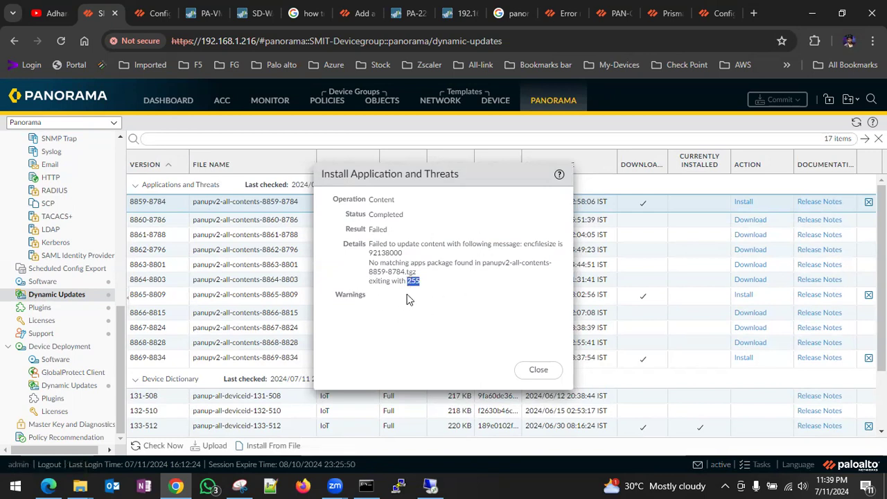
left_click(539, 371)
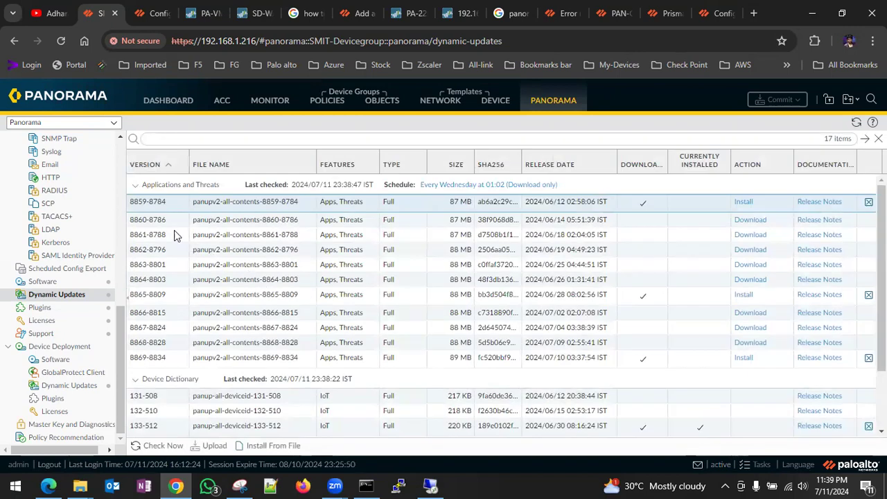
- Scroll the Dynamic Updates list to review downloaded packages 8859-8784, 8865-8809 and 8869-8834
scroll(177, 357, "down", 2)
scroll(177, 360, "up", 2)
scroll(177, 361, "down", 2)
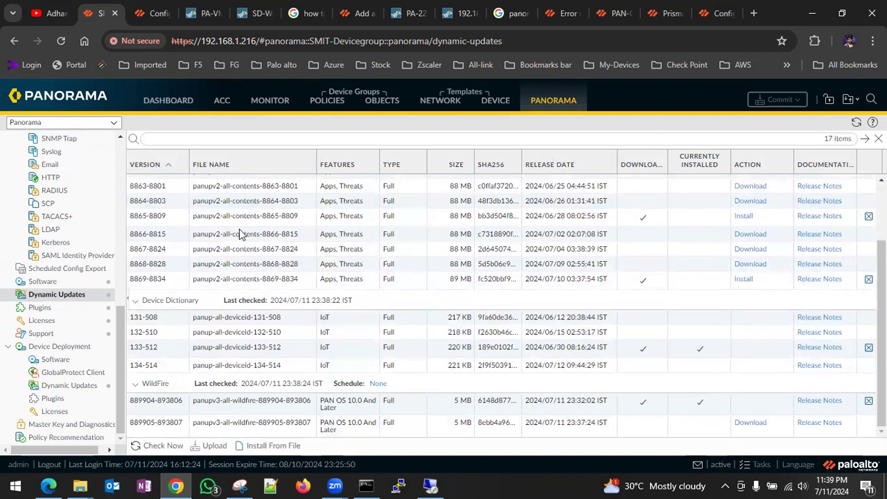
scroll(233, 269, "up", 2)
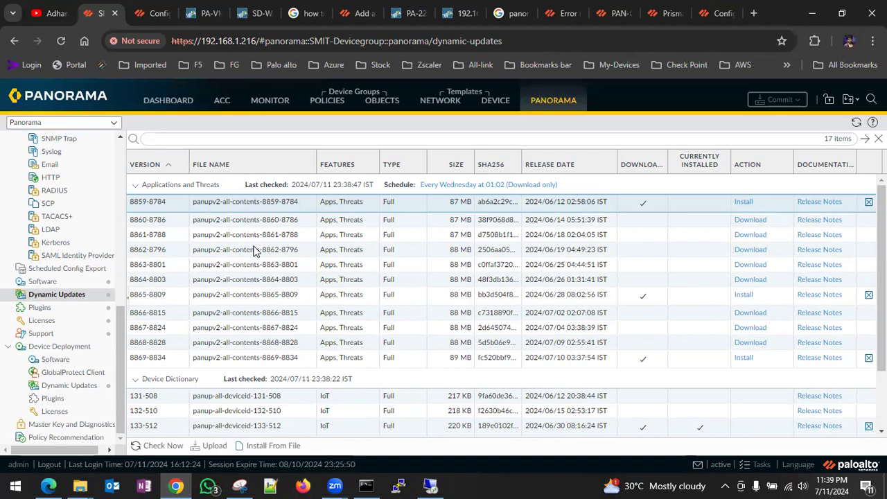
- Start downloading Panorama software 10.0.8-h4, then move to the PA-VM firewall tab
left_click(43, 282)
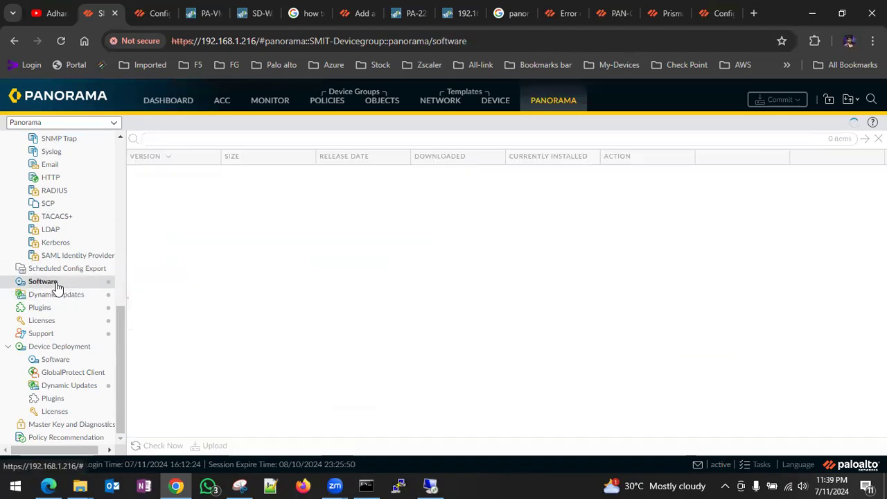
scroll(351, 307, "down", 15)
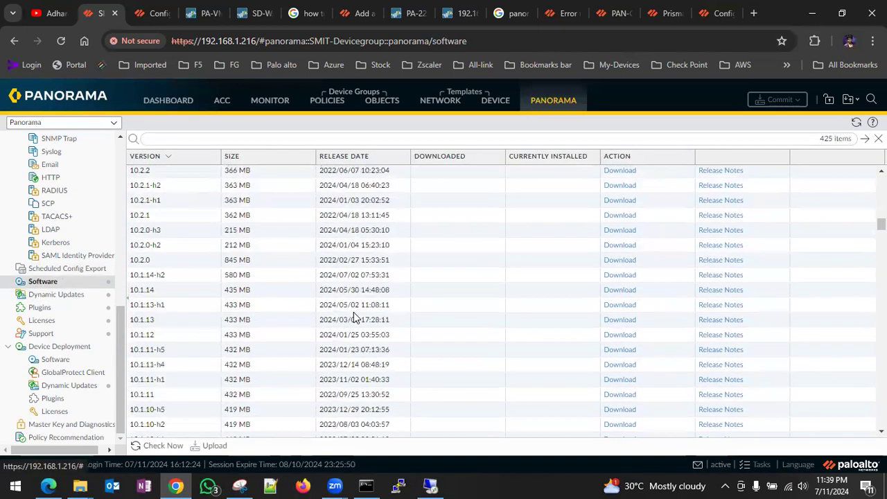
scroll(354, 316, "down", 6)
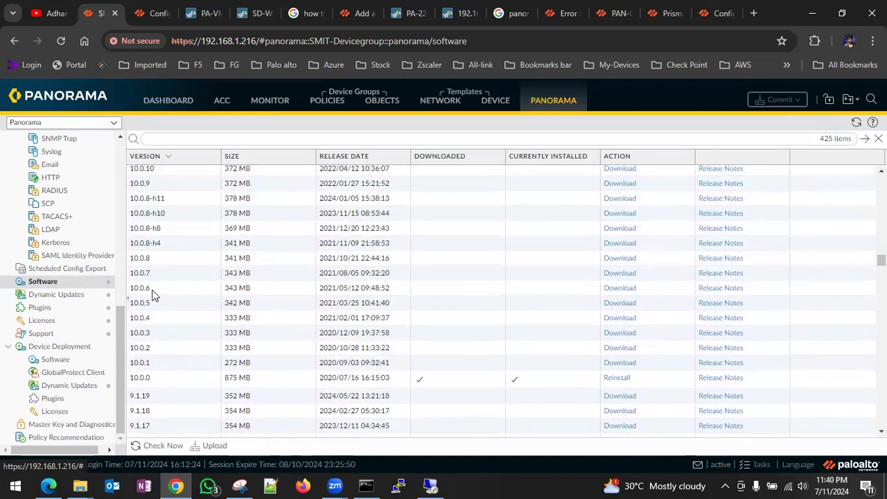
left_click(149, 244)
left_click(619, 249)
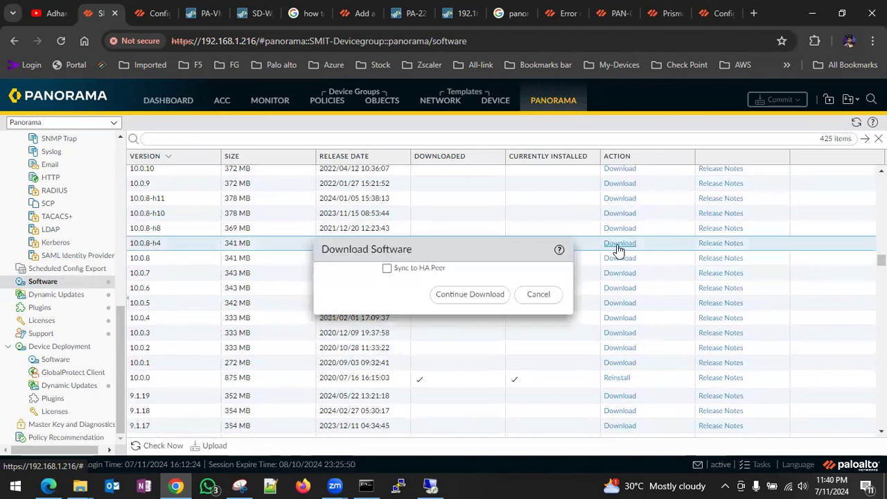
left_click(488, 301)
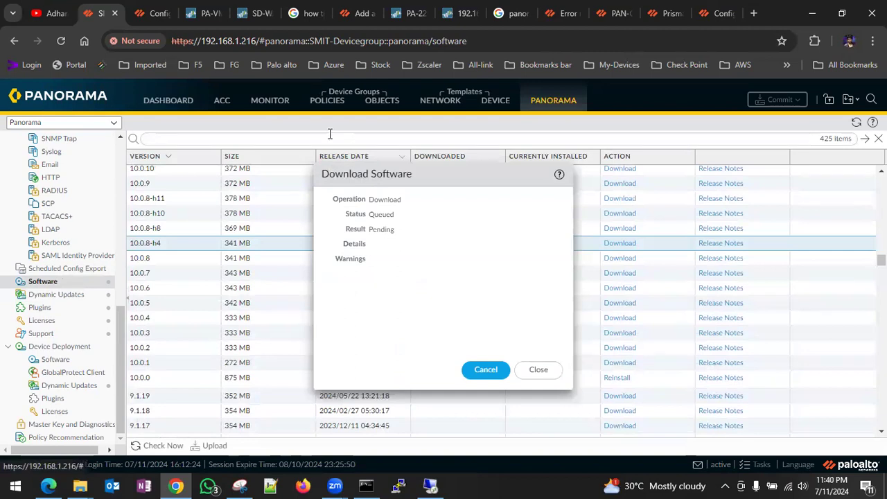
left_click(205, 13)
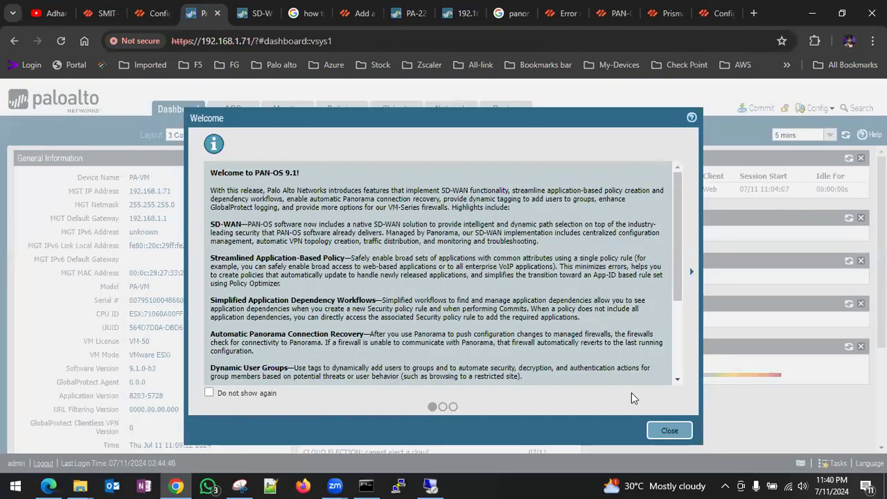
- Dismiss the firewall's welcome message and select the 9.1.19 release in Device > Software
left_click(671, 431)
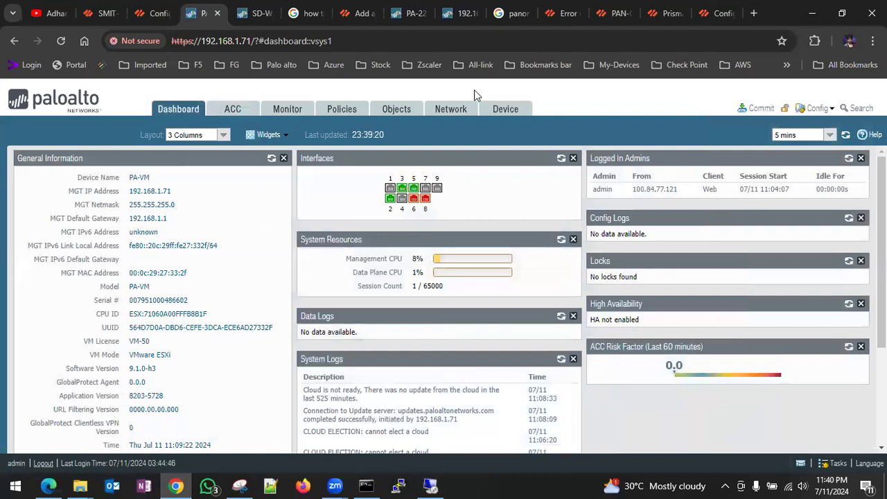
left_click(495, 113)
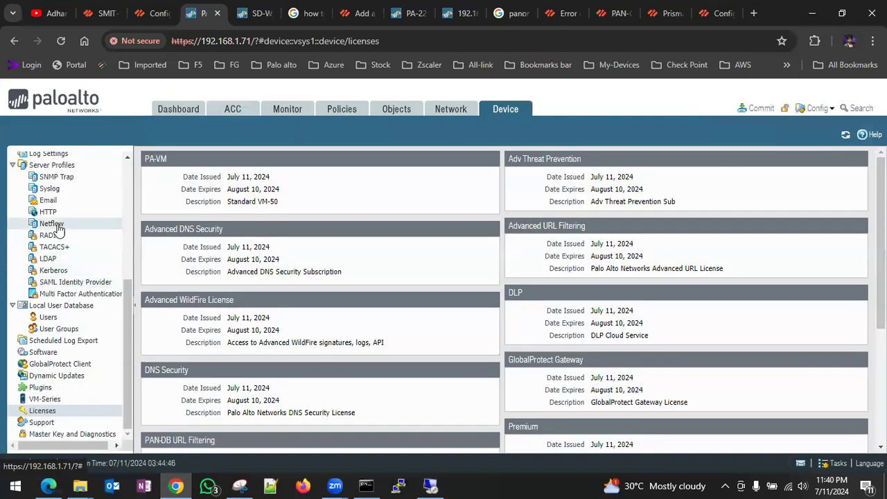
left_click(87, 353)
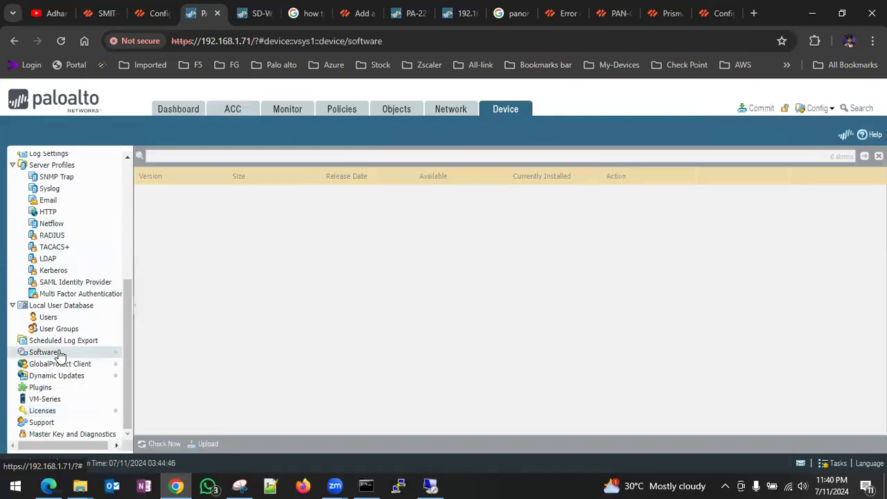
scroll(297, 297, "down", 15)
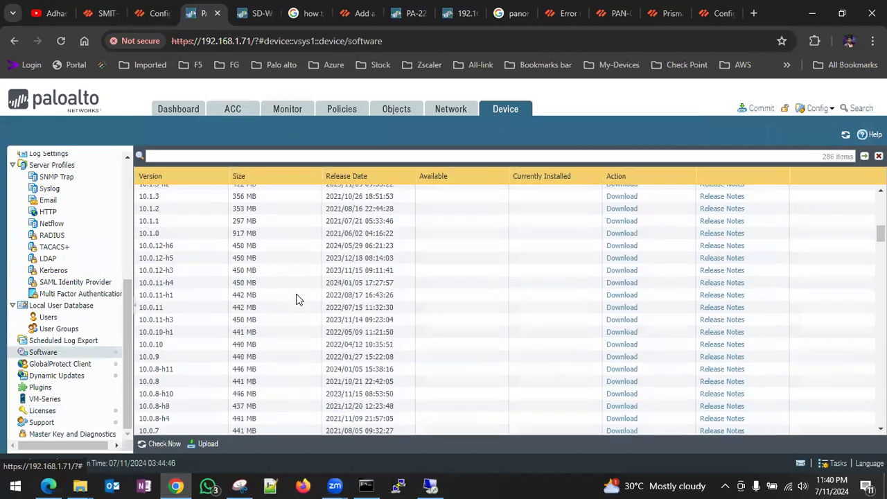
scroll(297, 299, "up", 5)
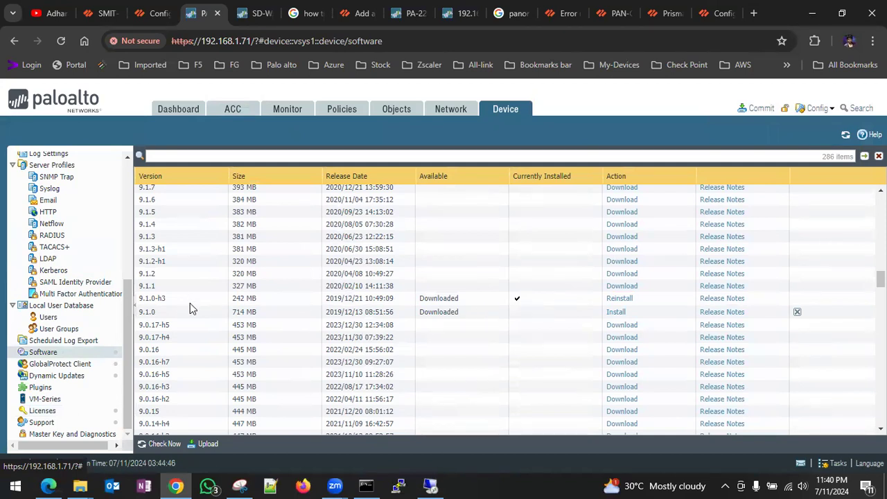
scroll(191, 309, "up", 10)
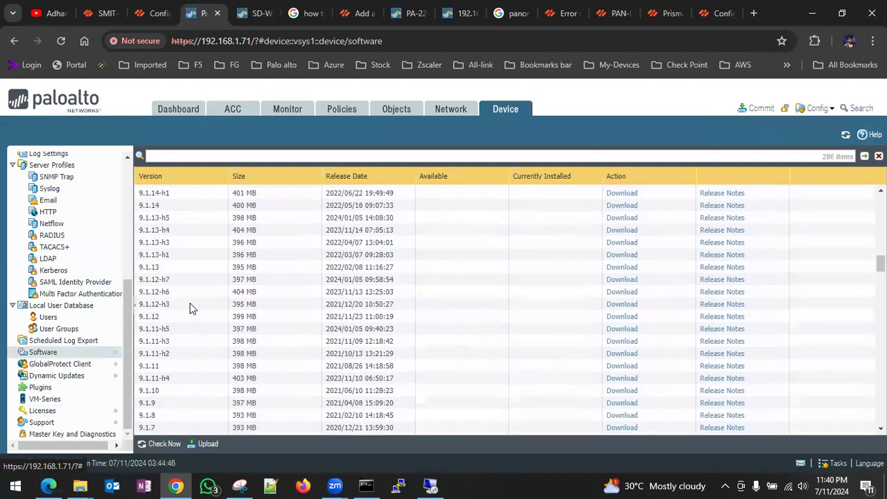
scroll(192, 308, "up", 5)
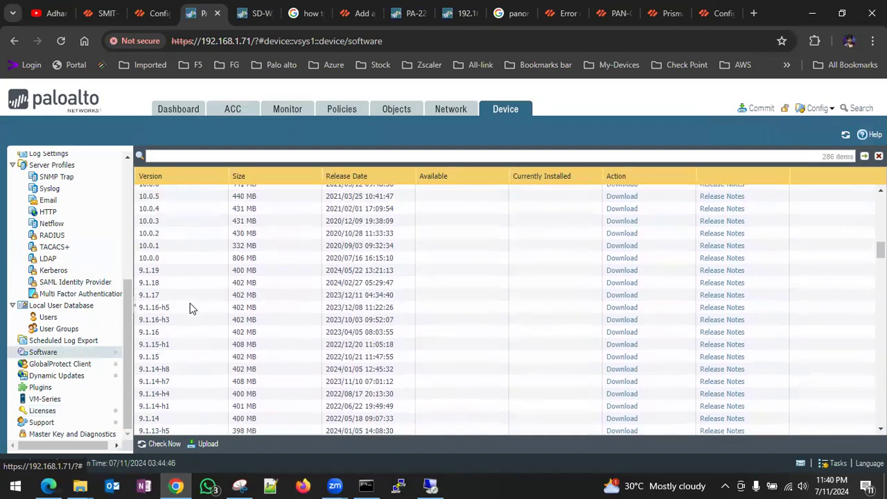
left_click(149, 274)
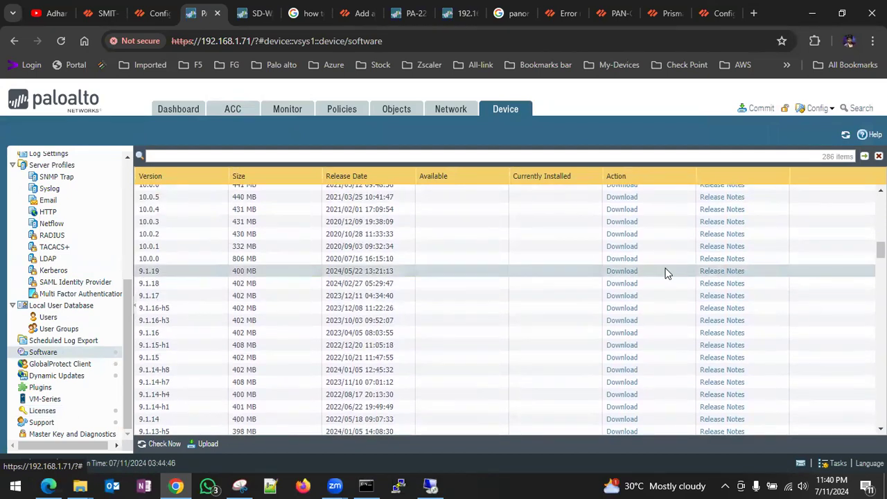
- Start downloading PAN-OS 9.1.19 and check the firewall's Dynamic Updates for new content
left_click(624, 273)
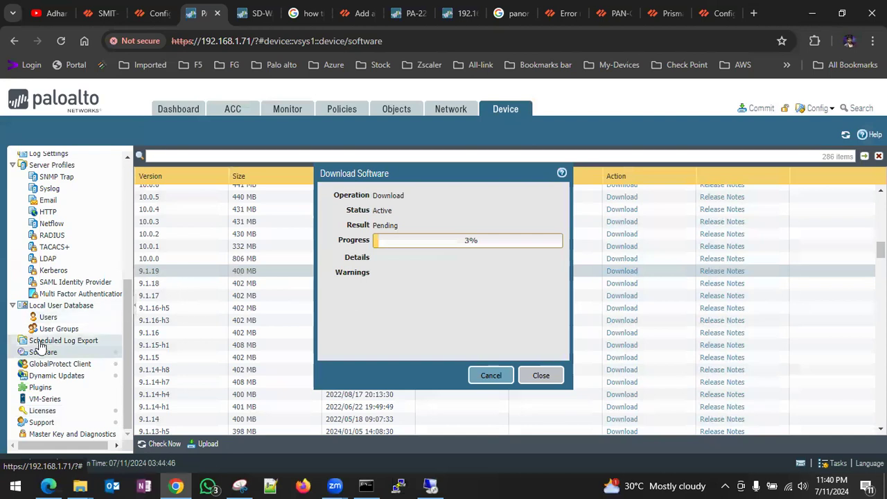
left_click(58, 375)
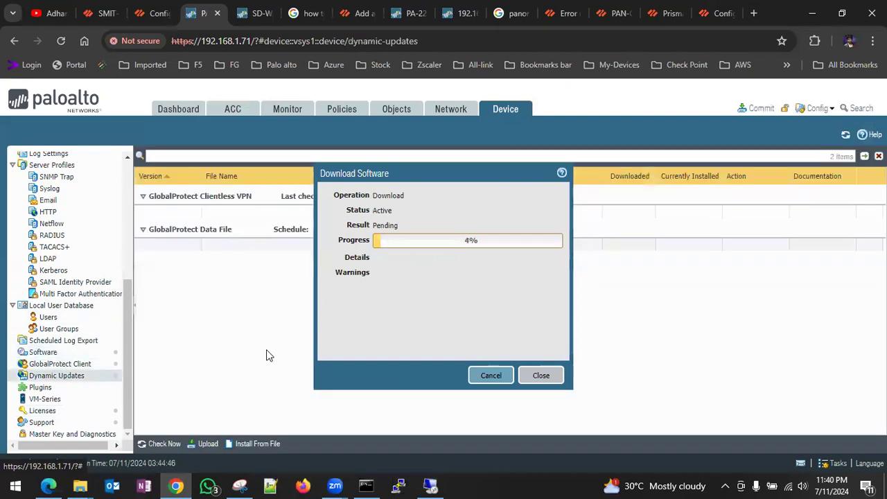
left_click(160, 445)
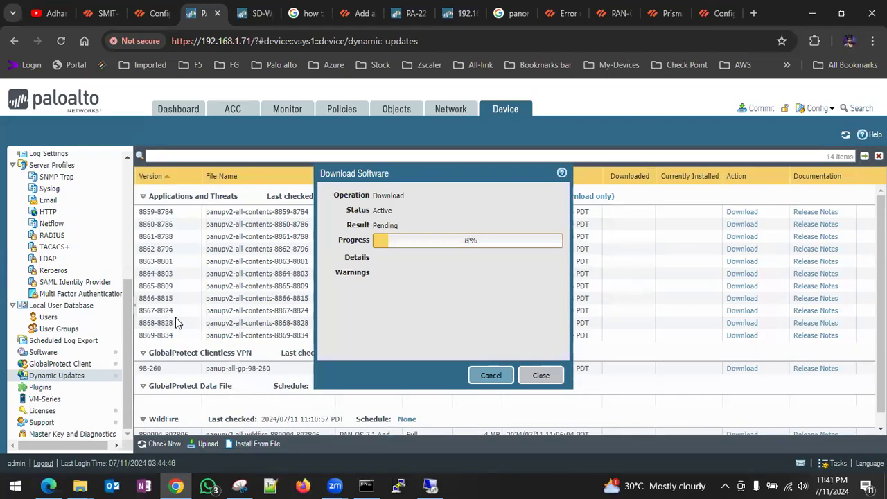
- Download the latest WildFire update and Applications and Threats content 8859-8784
scroll(224, 377, "down", 1)
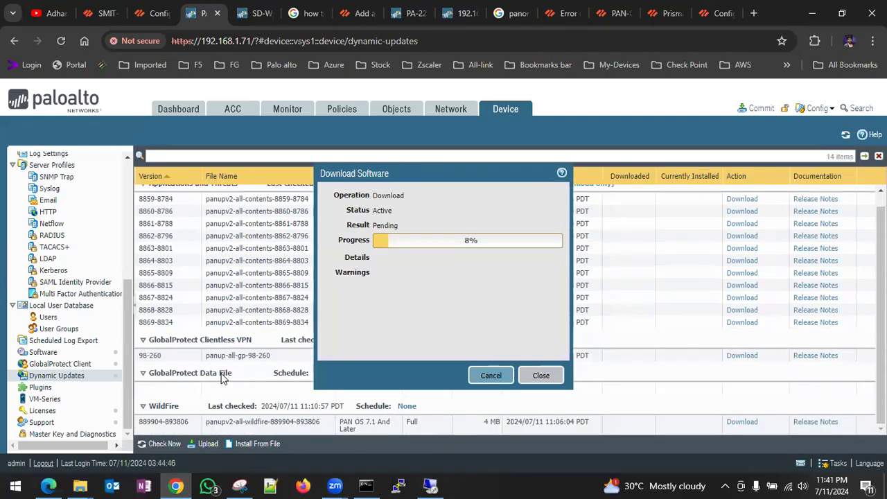
left_click(751, 425)
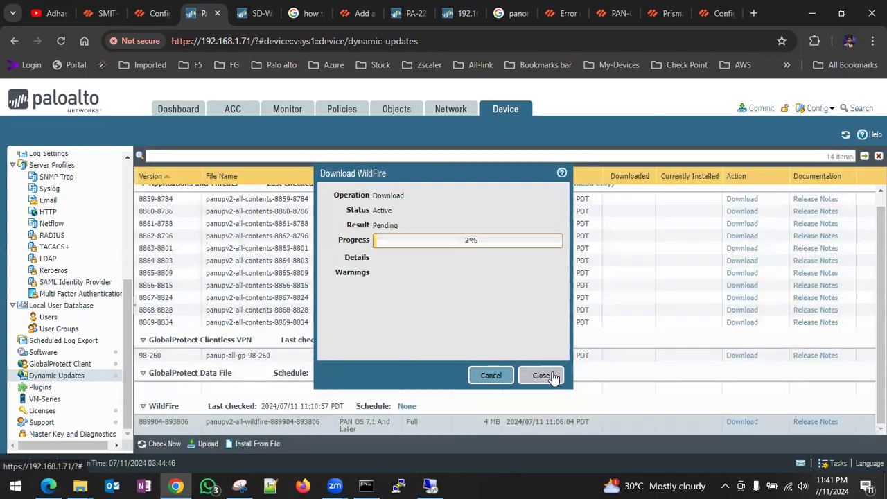
left_click(743, 200)
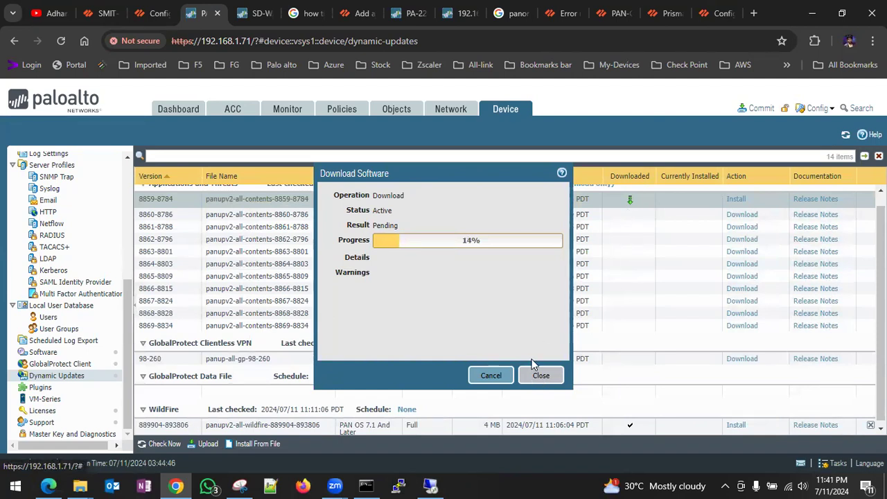
left_click(541, 377)
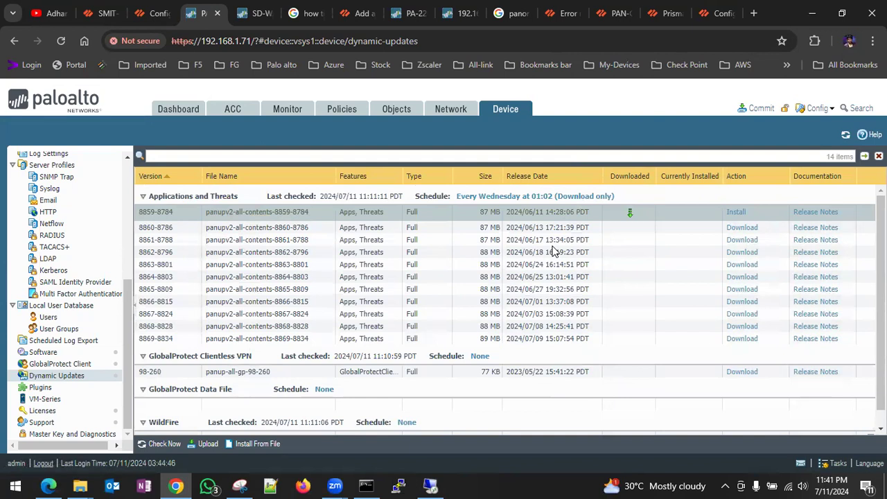
- Begin installing the downloaded WildFire update, then return to Panorama
scroll(714, 331, "down", 1)
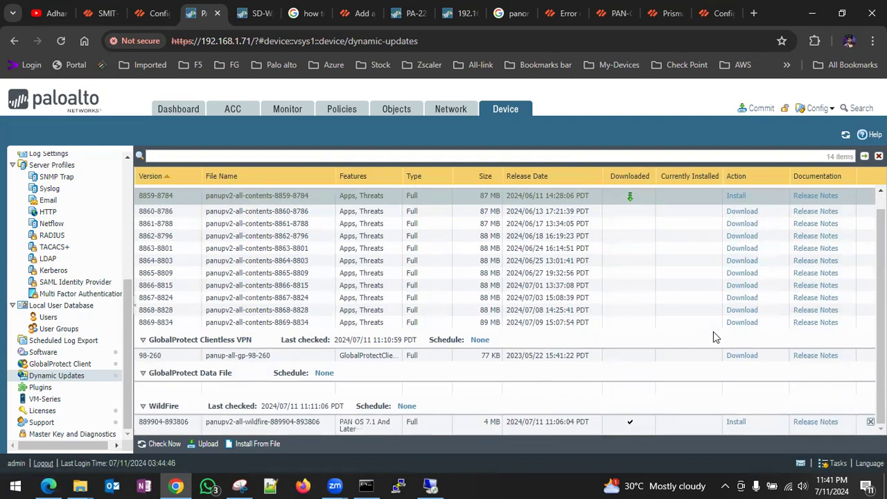
left_click(736, 423)
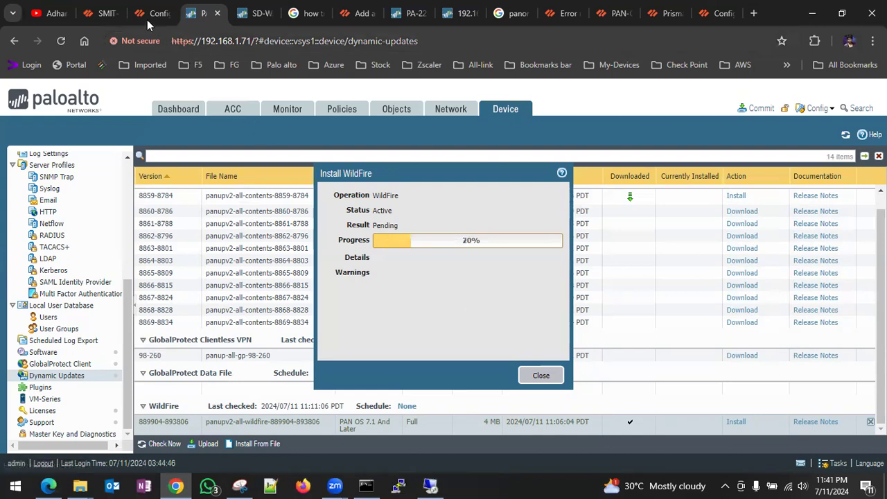
left_click(99, 13)
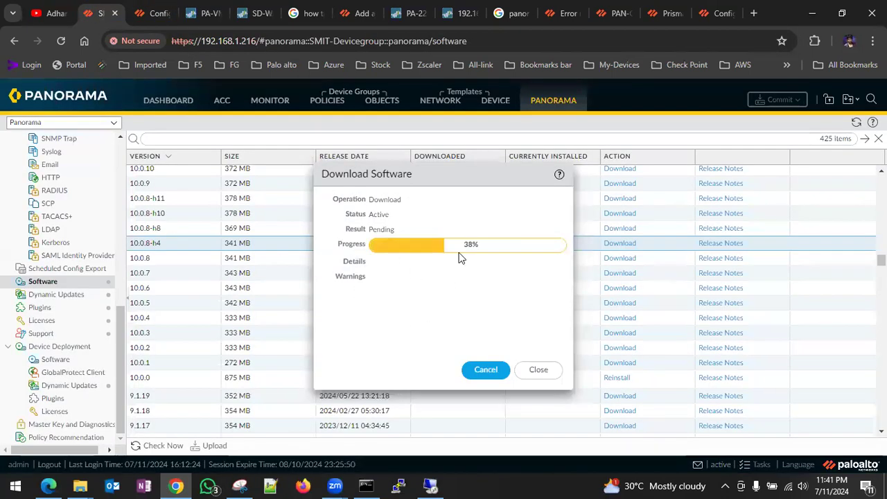
- Review the firewall's Task Manager, then bring back Panorama's 10.0.8-h4 download progress
left_click(193, 16)
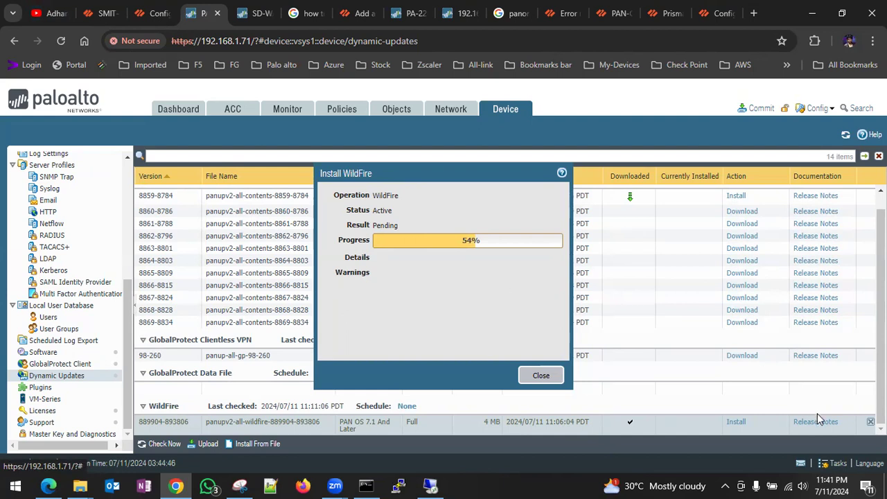
left_click(825, 461)
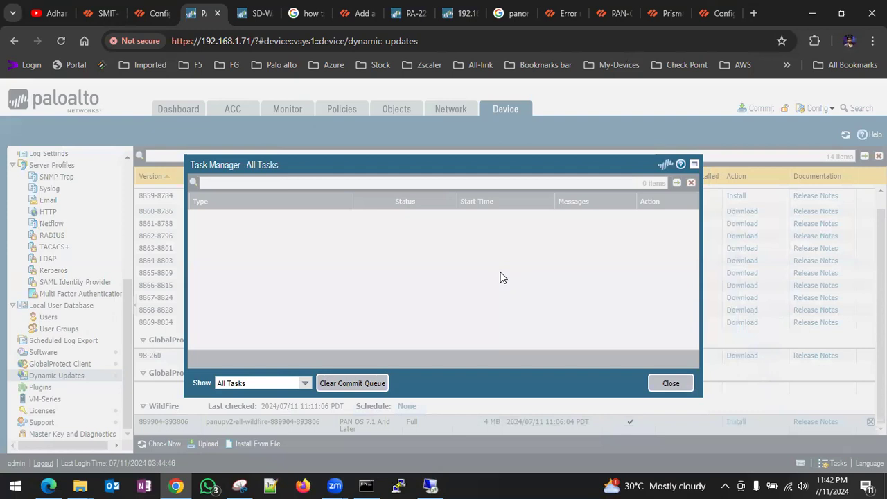
left_click(94, 20)
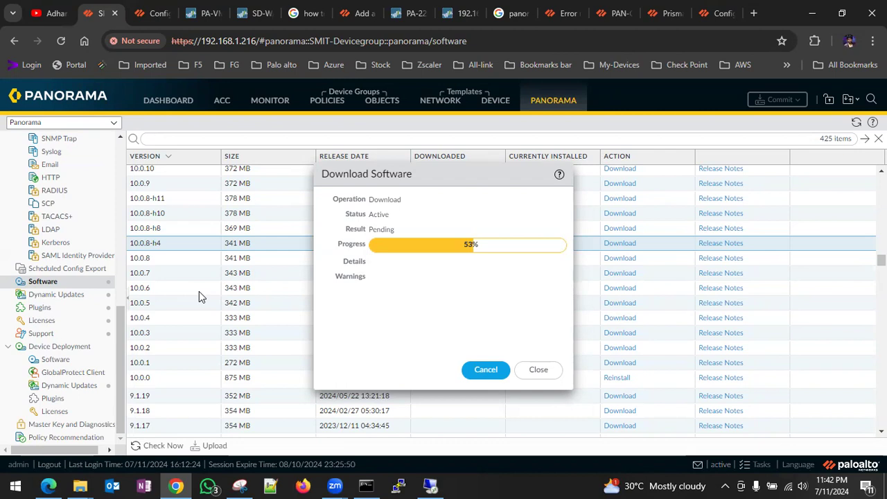
- SSH into Panorama at 192.168.1.216 with PuTTY, log in as admin and accept the banner
left_click(398, 485)
type("192.168.1.216")
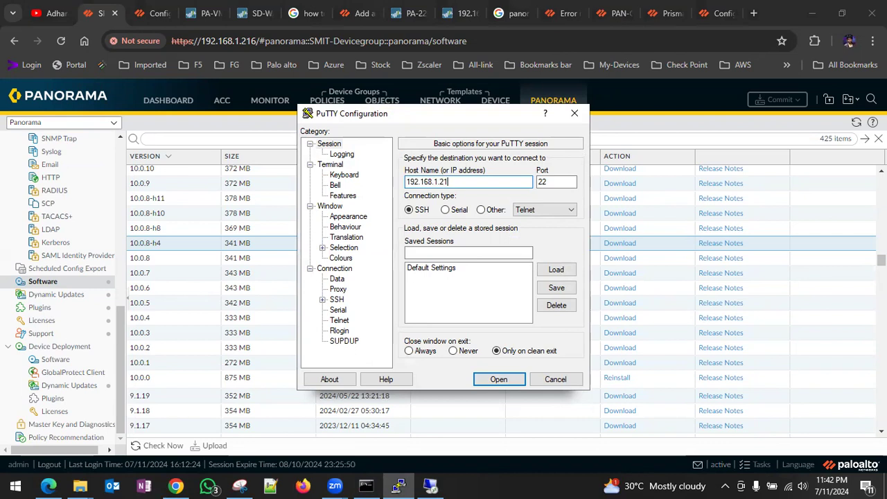
key("Return")
type("admin")
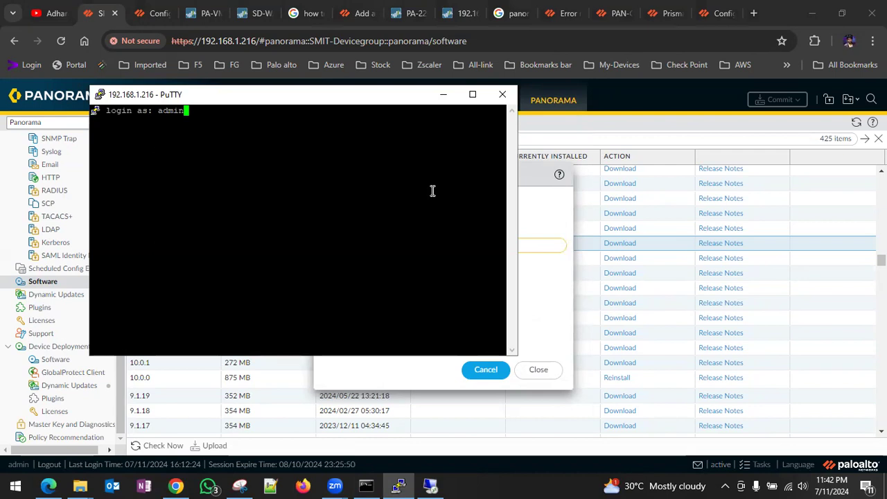
key("Return")
type("yes")
key("Return")
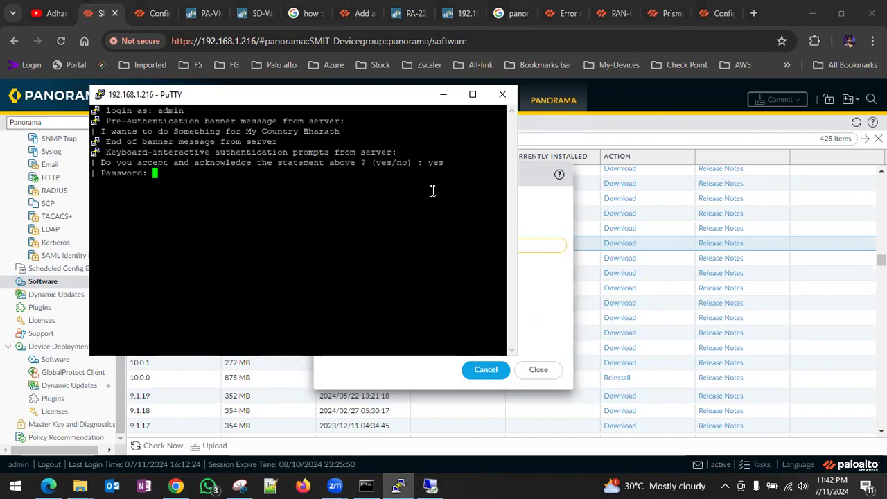
key("Return")
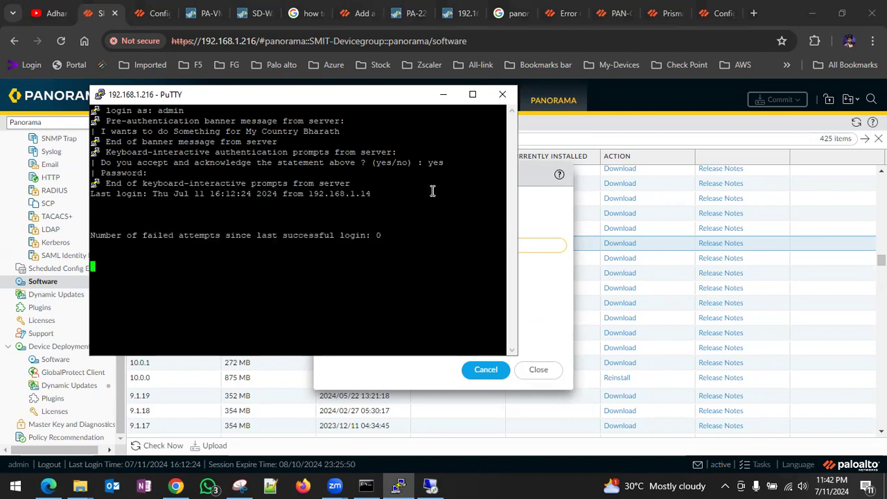
key("Return")
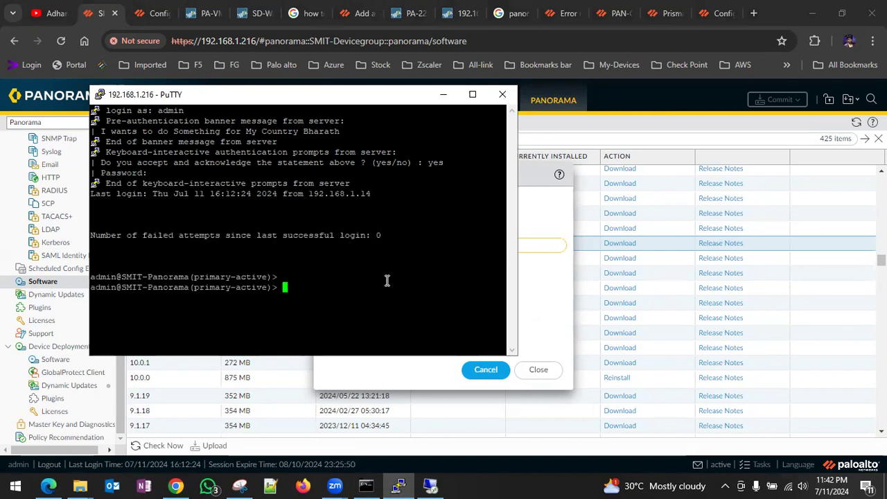
left_click(271, 486)
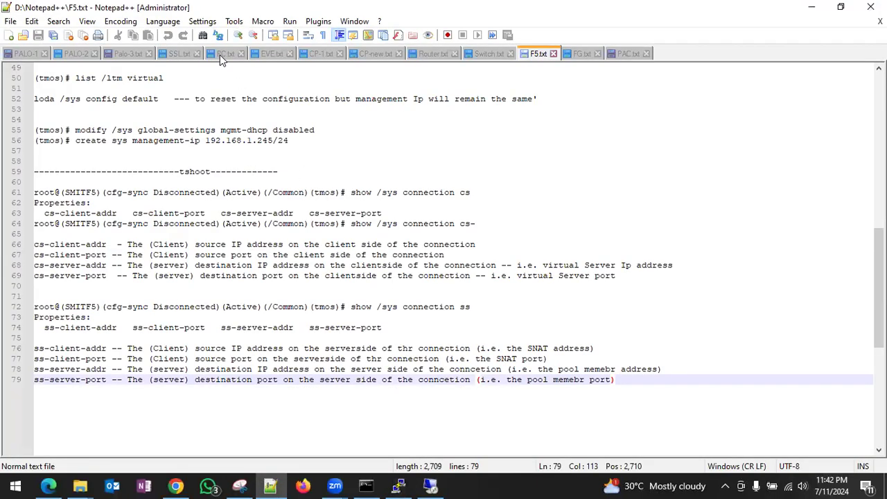
- Show the Palo-3.txt command notes from line 1 in Notepad++
left_click(125, 55)
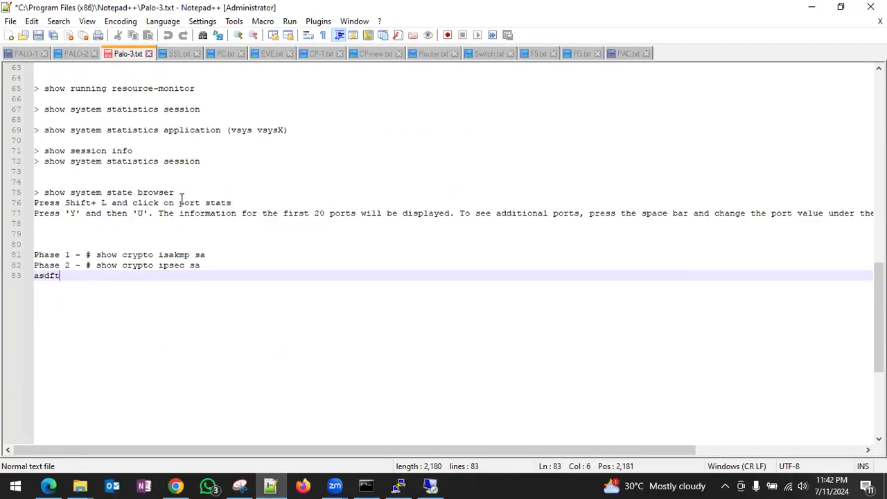
scroll(182, 197, "up", 9)
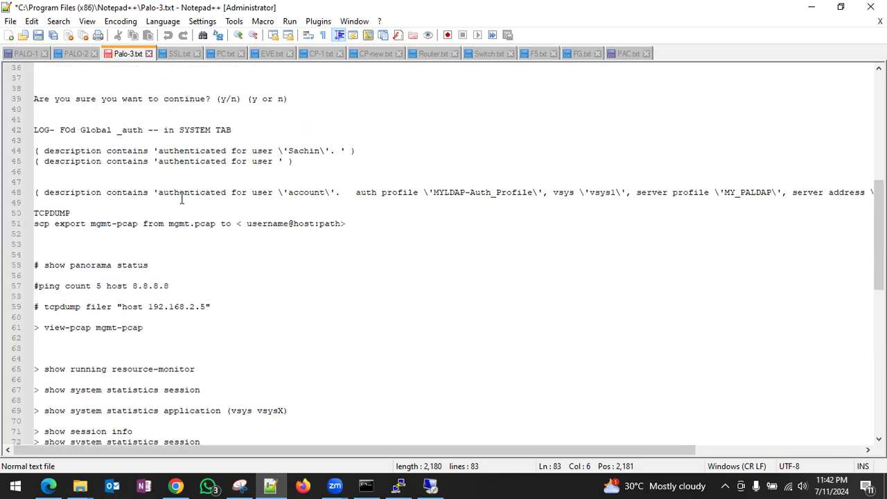
scroll(182, 199, "up", 12)
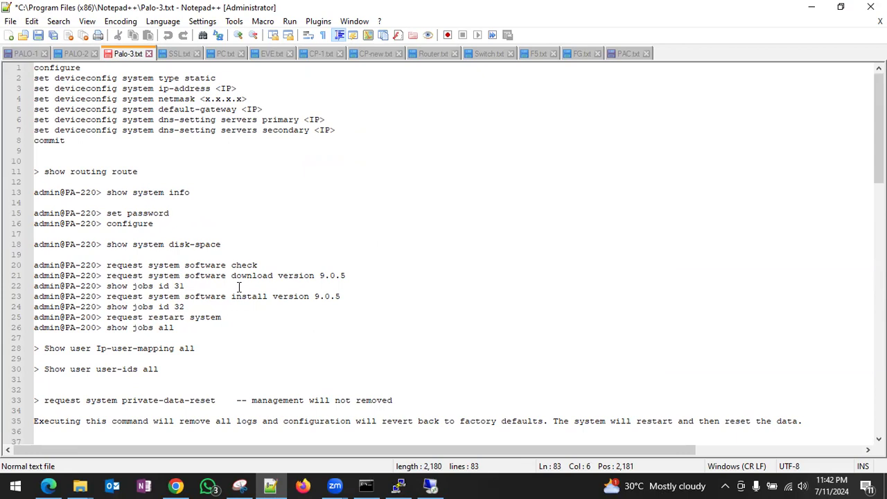
- In Panorama's CLI, list the options for 'request system software download ?'
left_click(398, 486)
type("request system ")
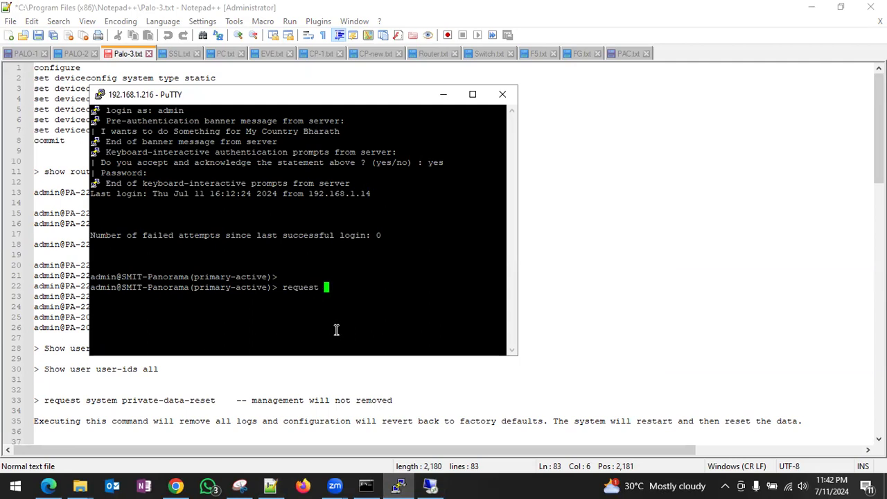
type("software ?")
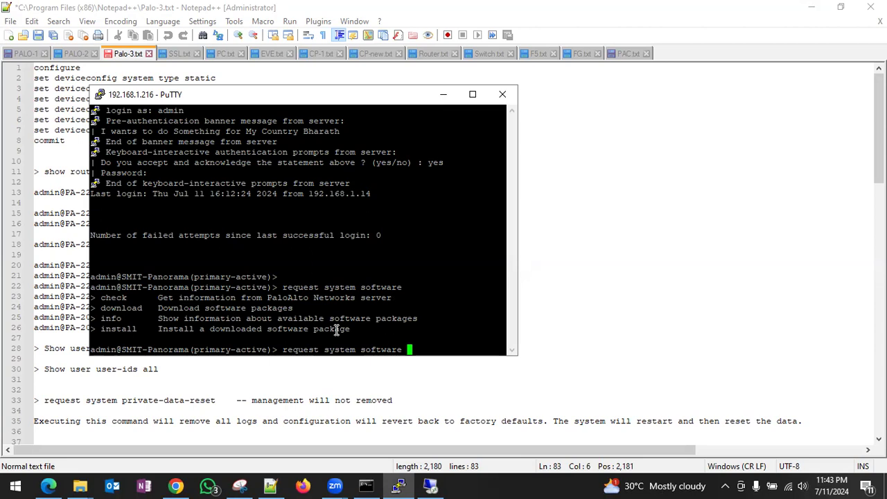
type("download")
key("question")
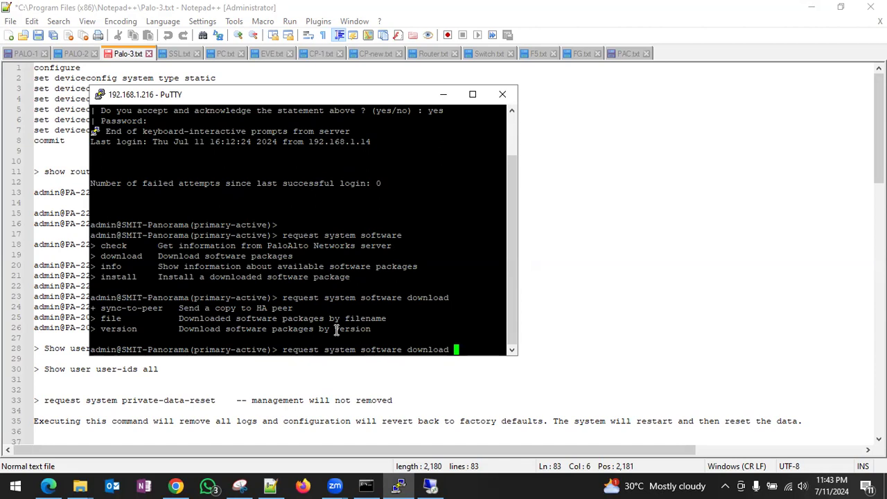
key("question")
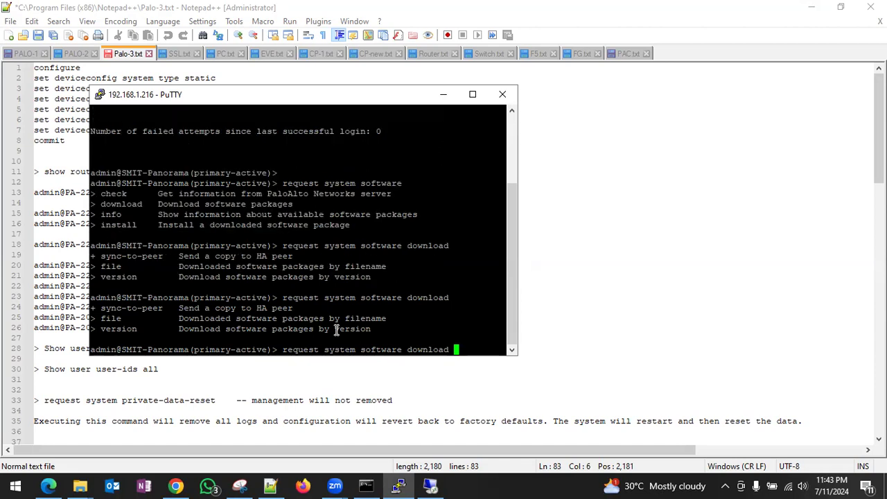
- Check Panorama's Dynamic Updates page and scroll further through the command notes
left_click(176, 486)
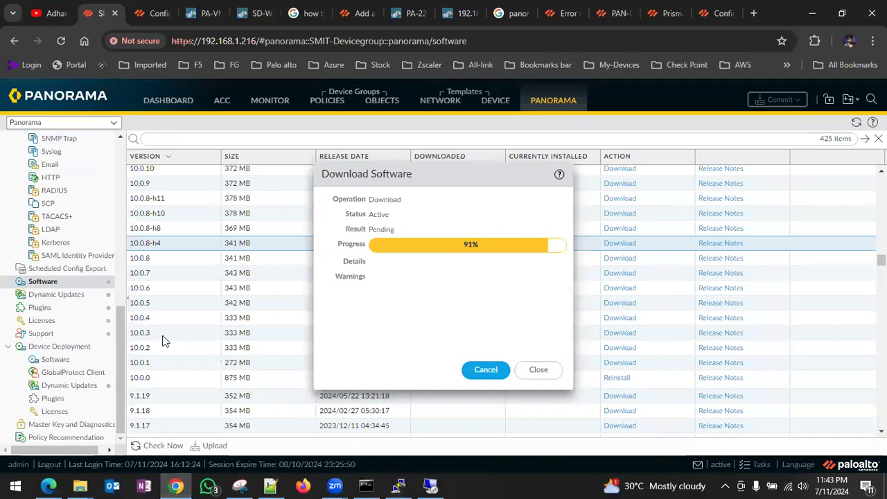
left_click(61, 297)
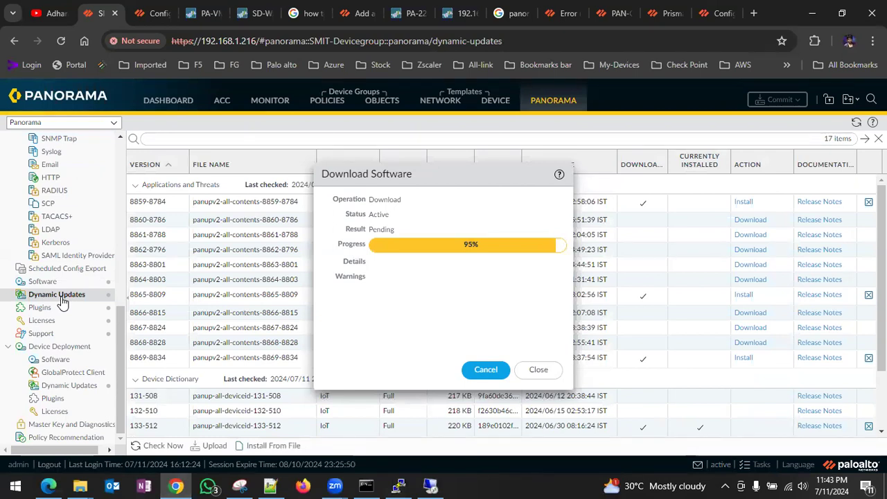
key("alt+Tab")
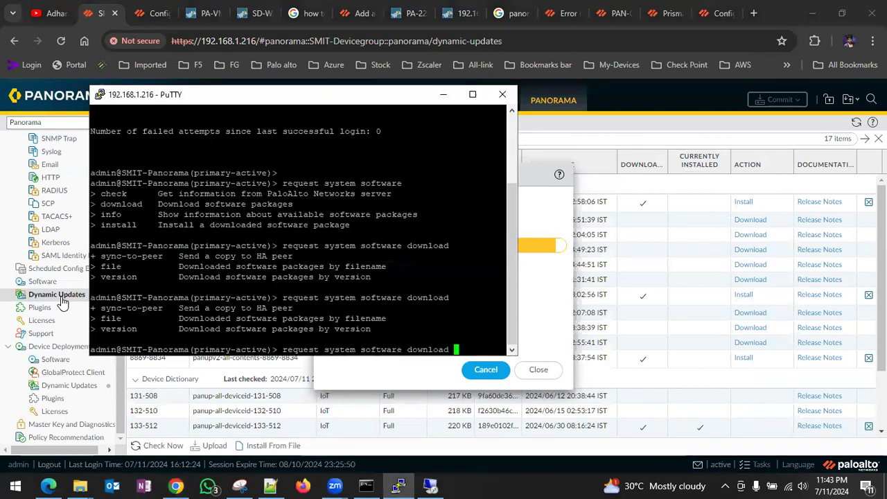
left_click(272, 486)
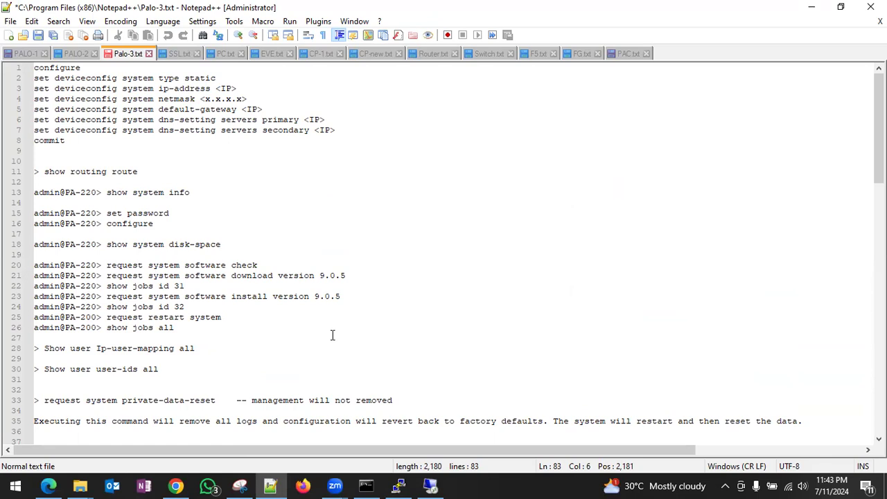
scroll(332, 335, "down", 2)
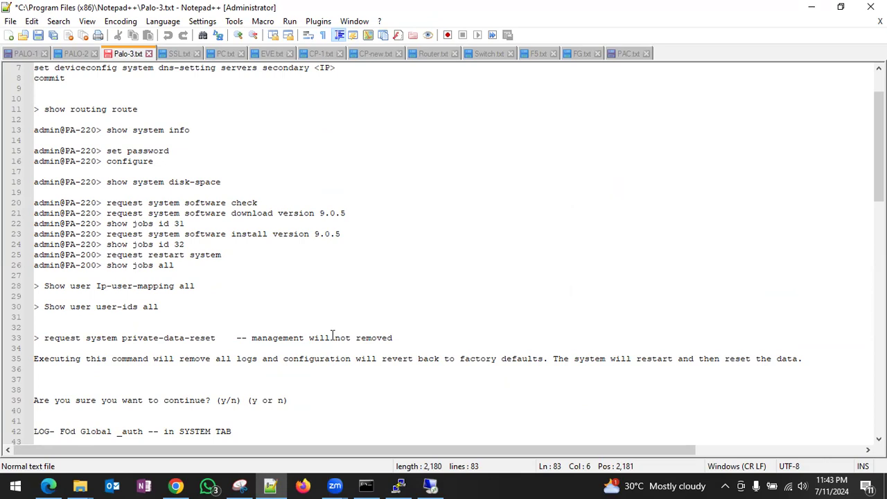
- Trim the command back to 'request system ?' to list its sub-commands
key("alt+Tab")
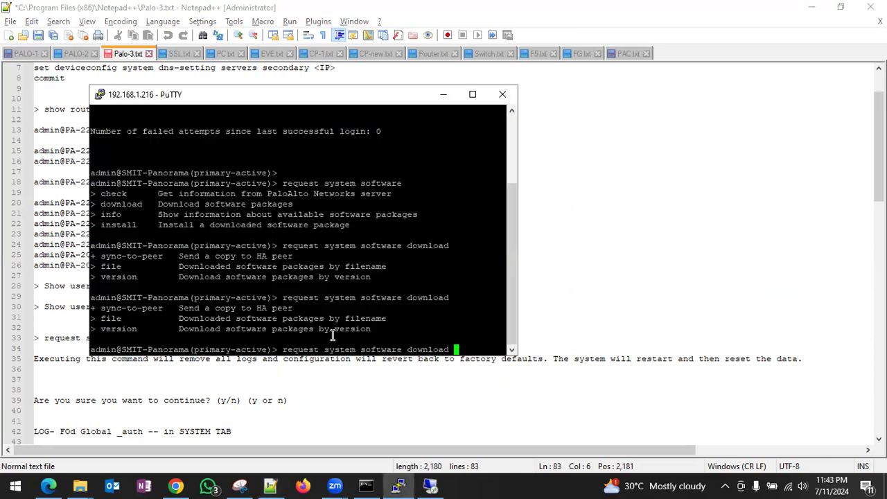
key("BackSpace")
key("BackSpace")
key("BackSpace")
key("BackSpace")
key("BackSpace")
key("BackSpace")
key("BackSpace")
key("BackSpace")
key("BackSpace")
key("BackSpace")
key("BackSpace")
key("BackSpace")
key("BackSpace")
key("BackSpace")
key("BackSpace")
key("BackSpace")
key("BackSpace")
key("BackSpace")
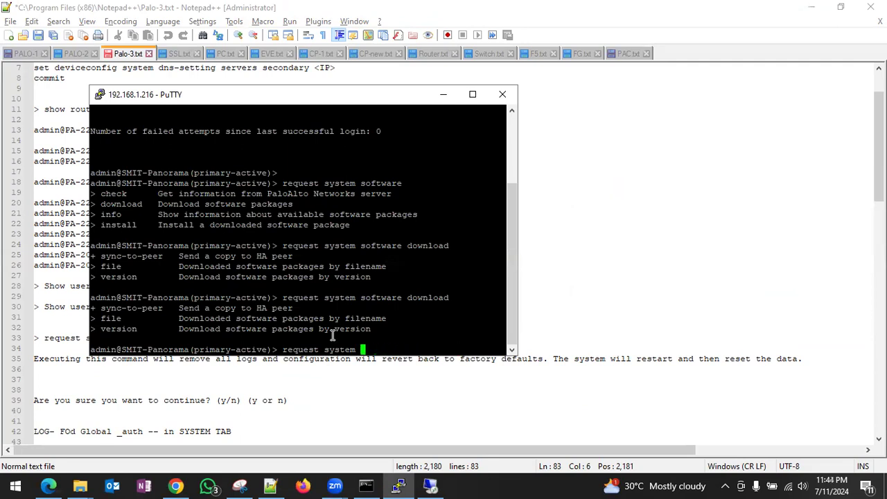
key("question")
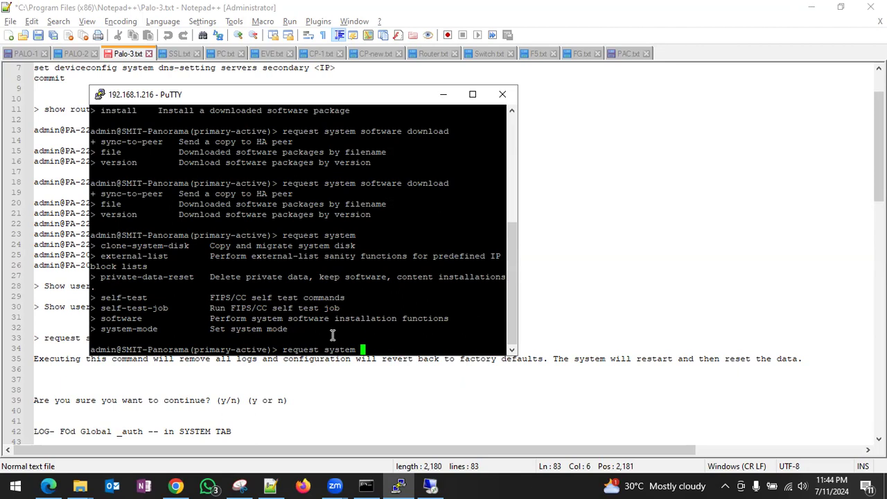
key("alt+Tab")
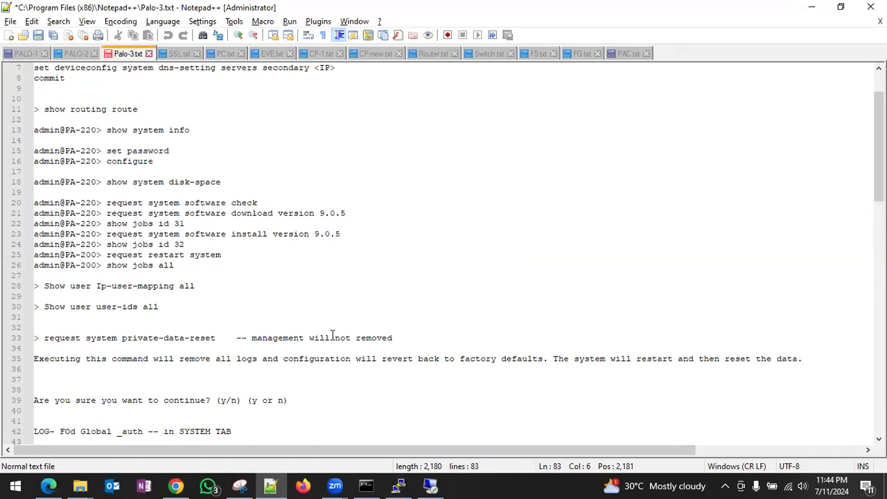
- Close Panorama's completed download dialog, install content 8859-8784, then view the firewall's tasks
left_click(177, 486)
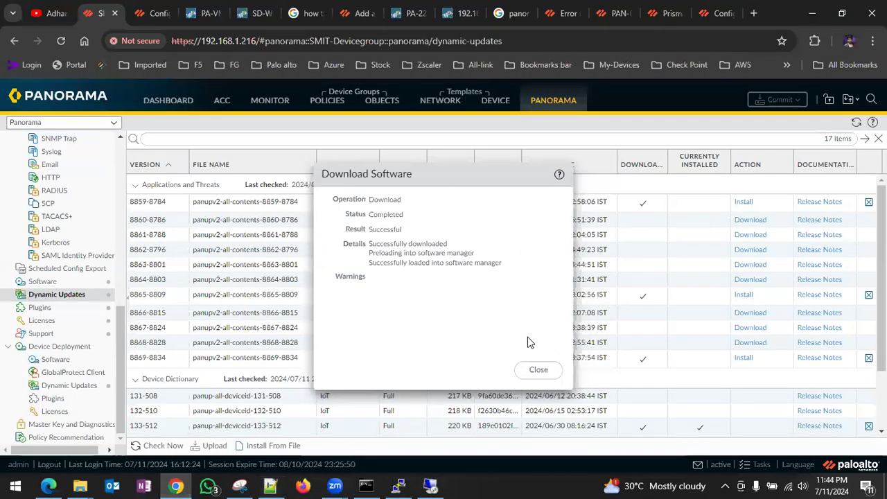
left_click(538, 370)
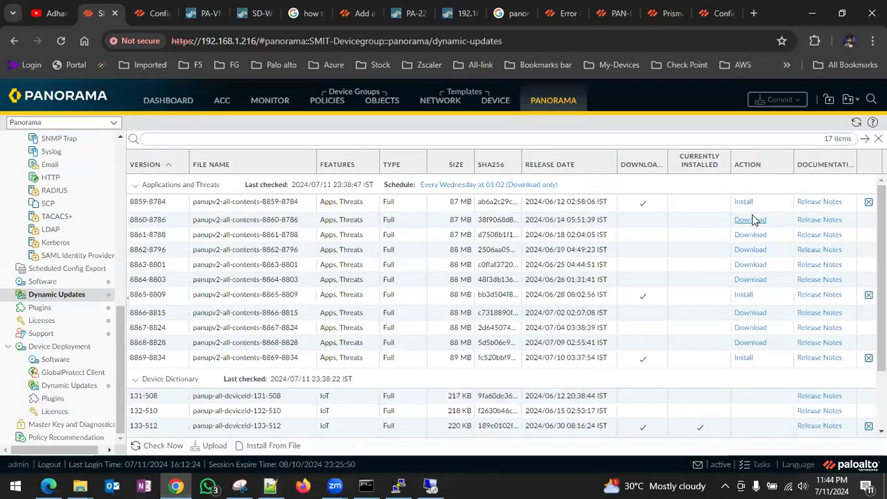
left_click(752, 205)
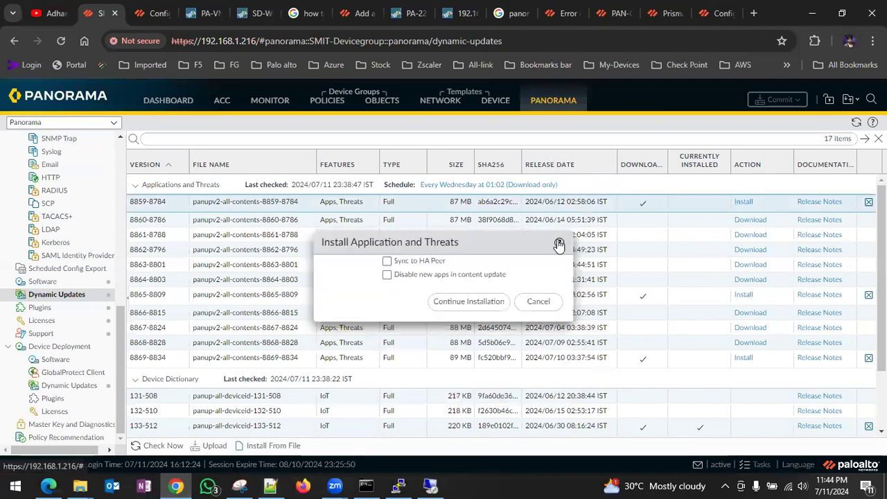
left_click(467, 302)
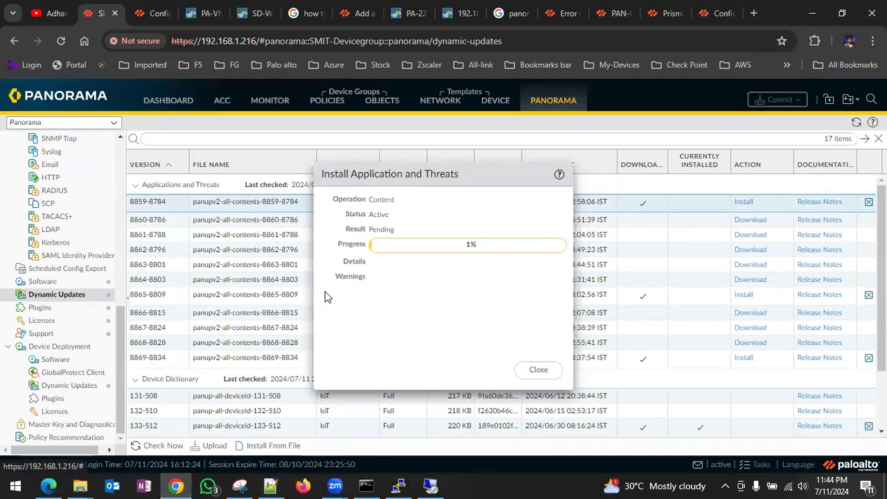
left_click(204, 18)
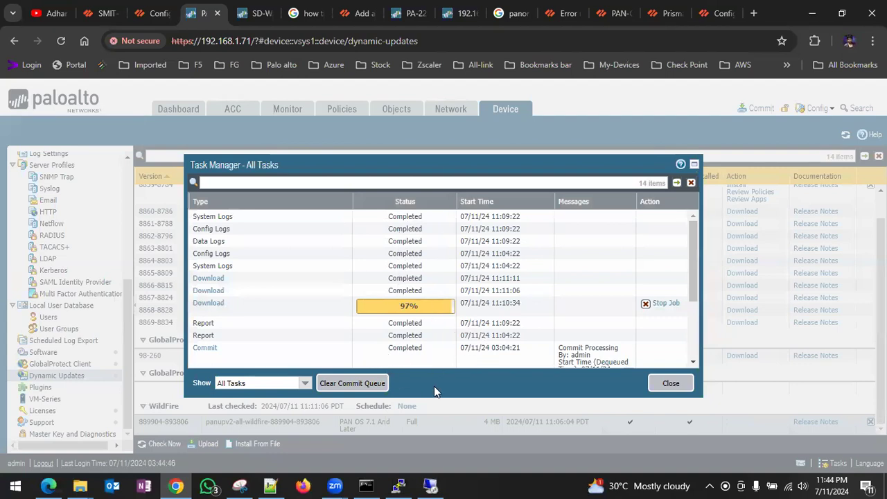
- On the firewall, close Task Manager and the WildFire result, then install content 8859-8784
left_click(669, 384)
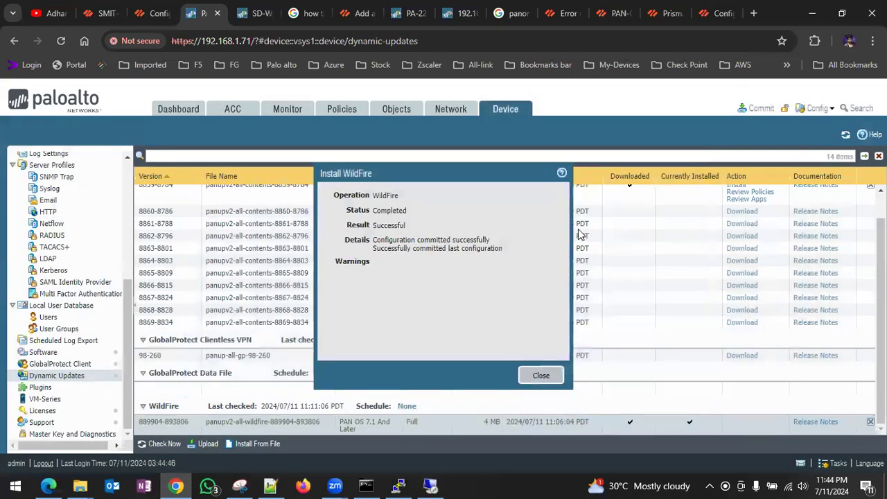
left_click(541, 377)
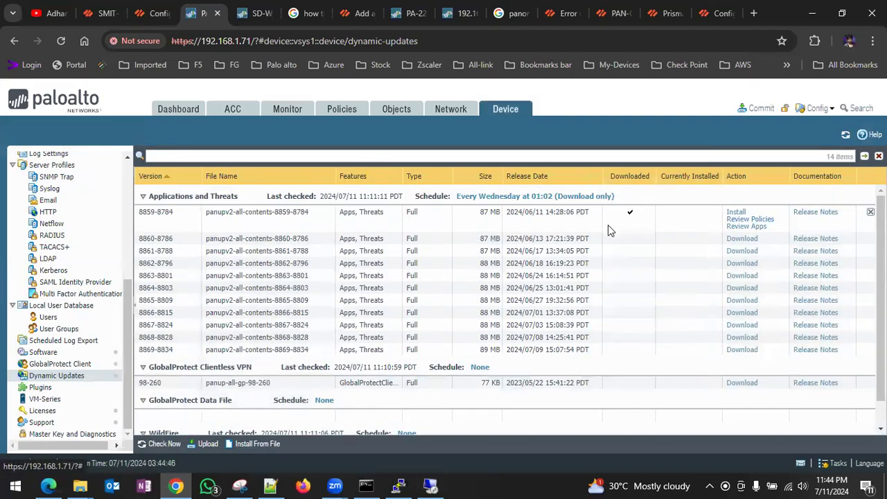
left_click(738, 217)
left_click(478, 295)
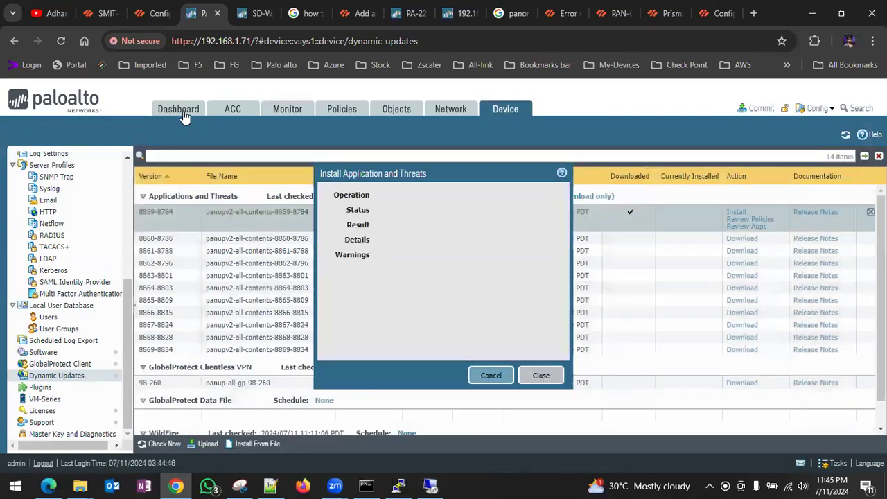
- Browse the firewall Dashboard's addable widgets list, then return to Panorama
left_click(183, 113)
scroll(172, 284, "down", 3)
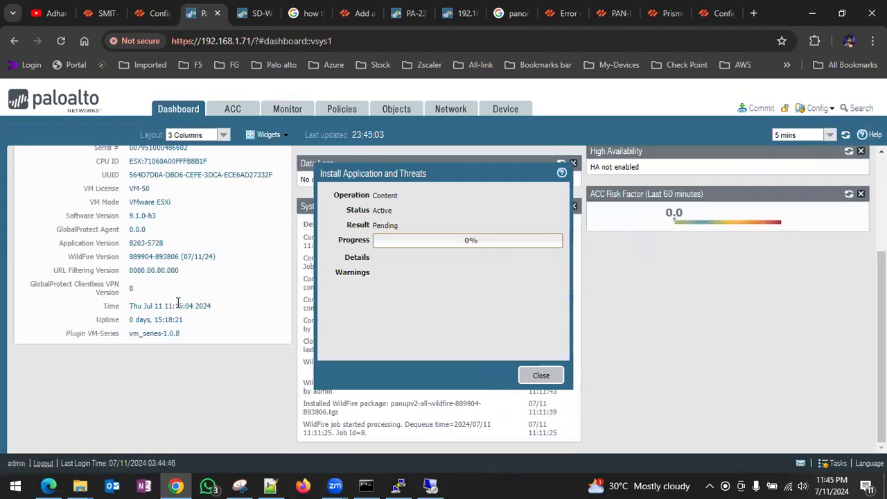
scroll(178, 303, "up", 3)
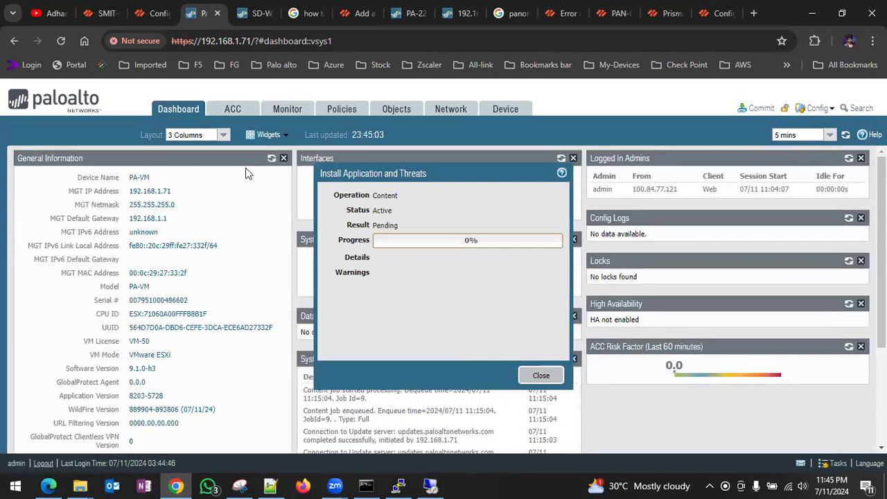
left_click(279, 137)
mouse_move(293, 158)
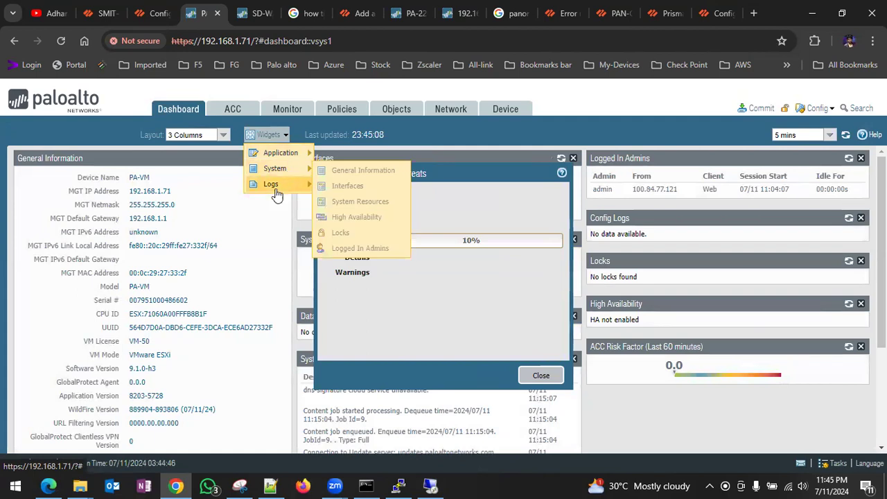
mouse_move(277, 194)
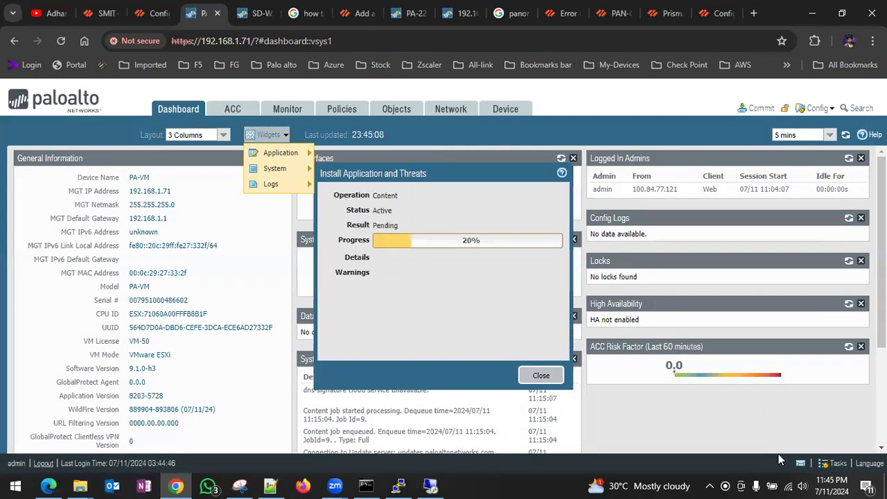
left_click(709, 454)
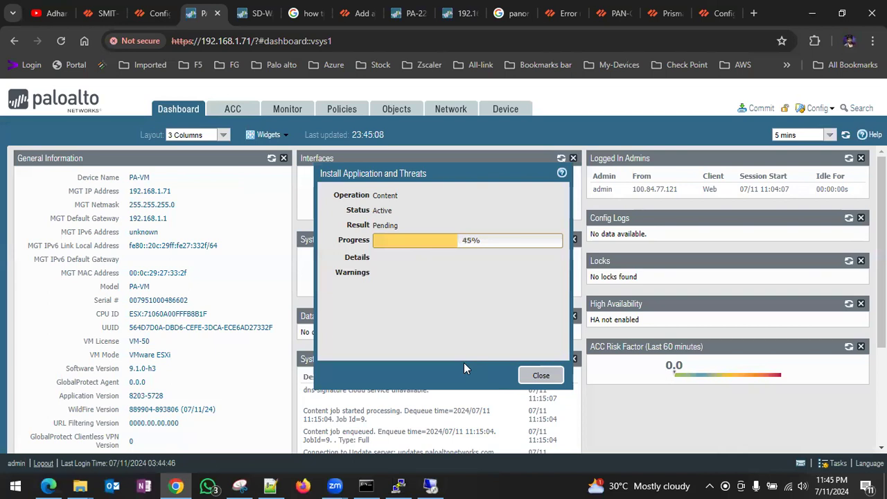
left_click(103, 12)
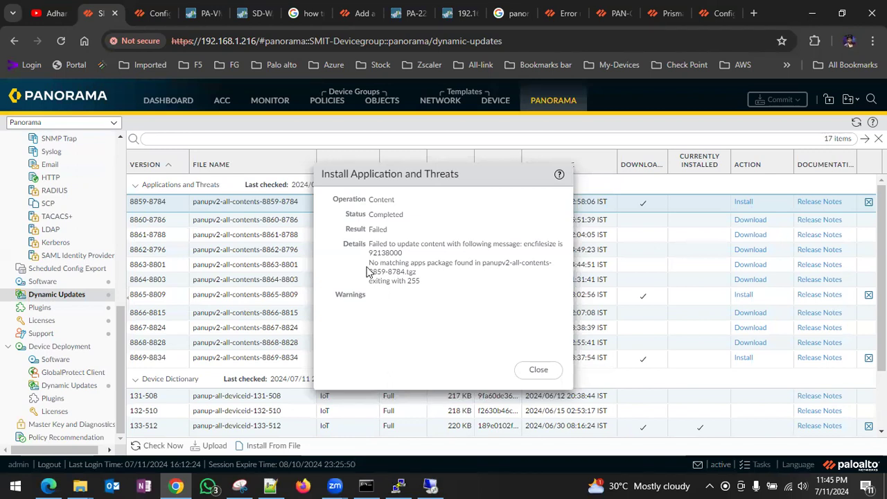
- Select the 'no matching apps package' error, close the failed 8859-8784 install report
left_click_drag(369, 263, 561, 274)
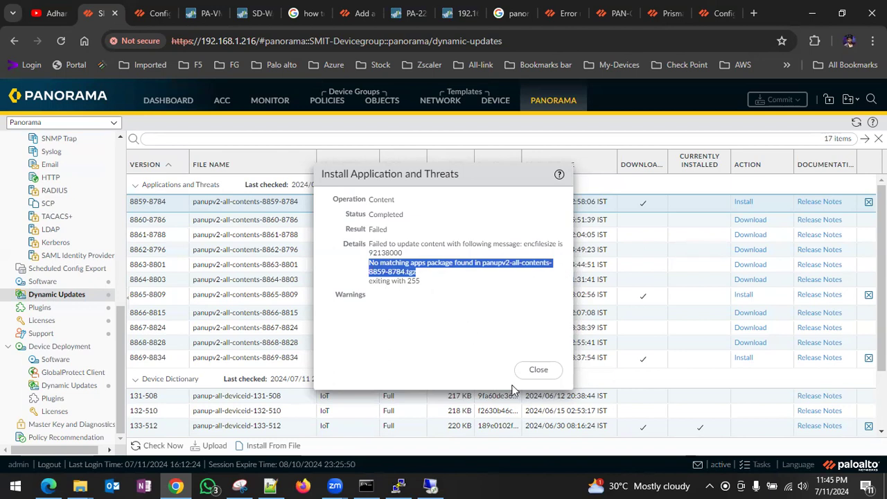
left_click(548, 381)
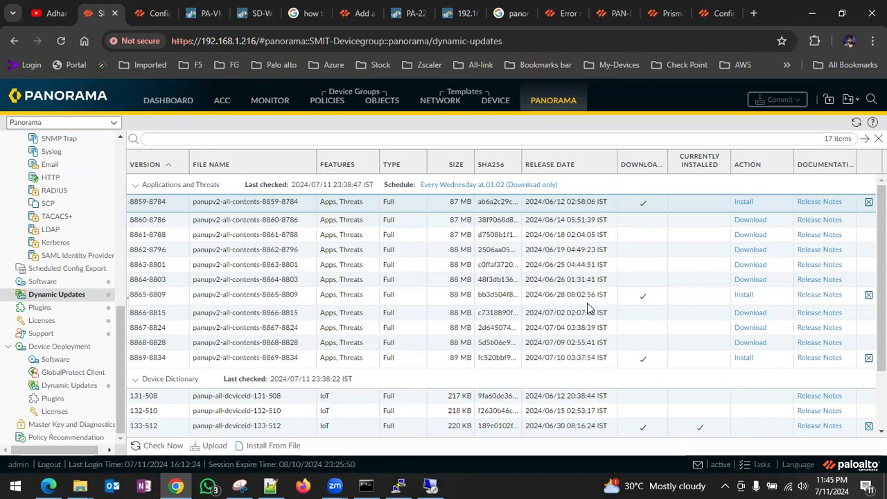
left_click(208, 15)
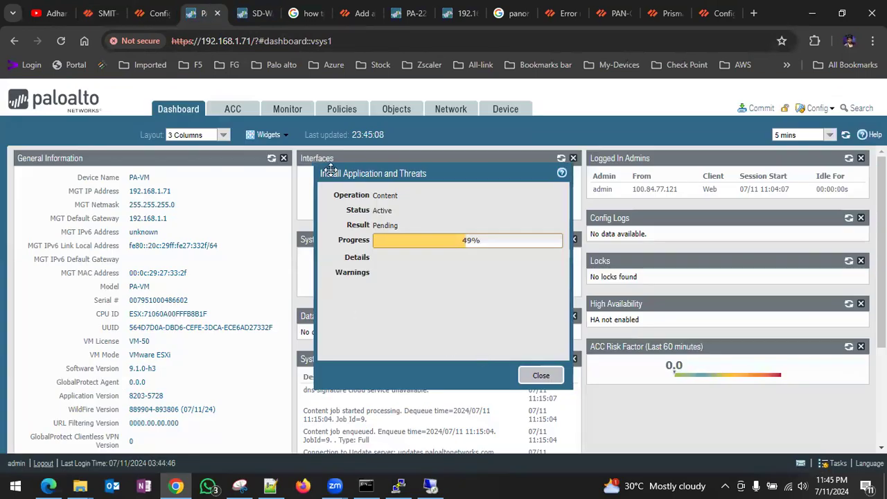
left_click(97, 13)
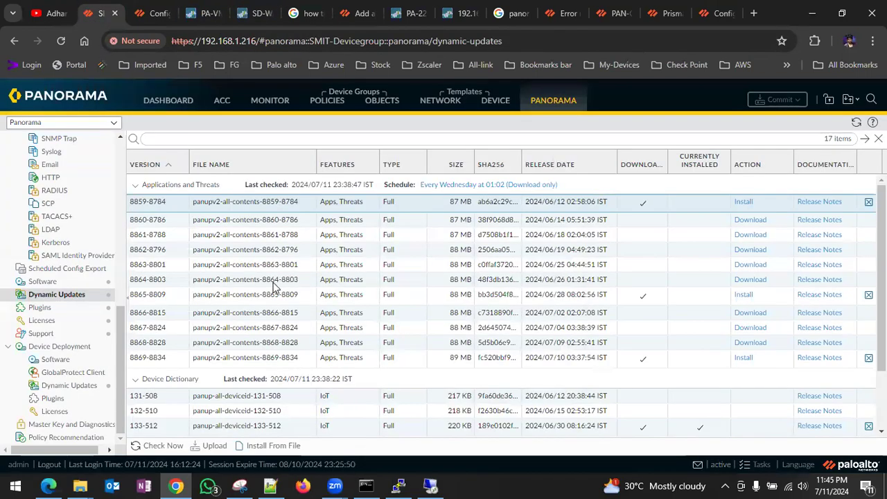
scroll(273, 282, "down", 3)
scroll(274, 282, "up", 3)
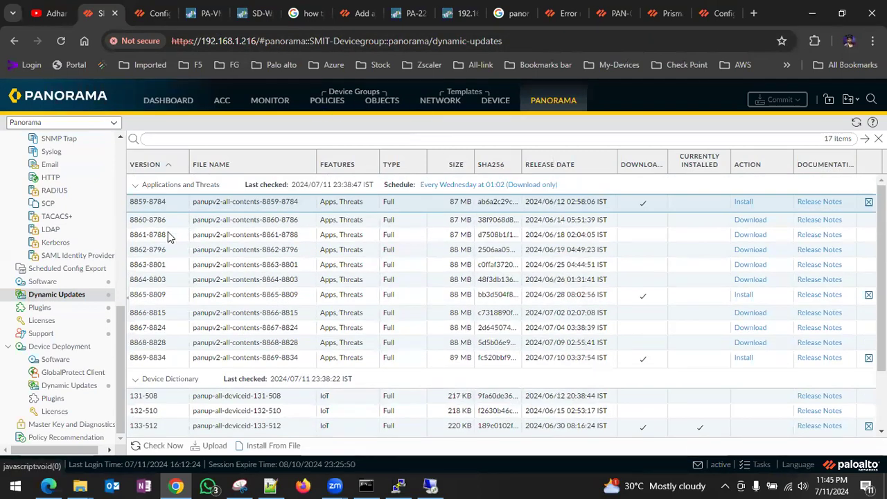
- Try installing Panorama 10.0.8-h4 and select its error requiring content version 8332 or greater
left_click(30, 285)
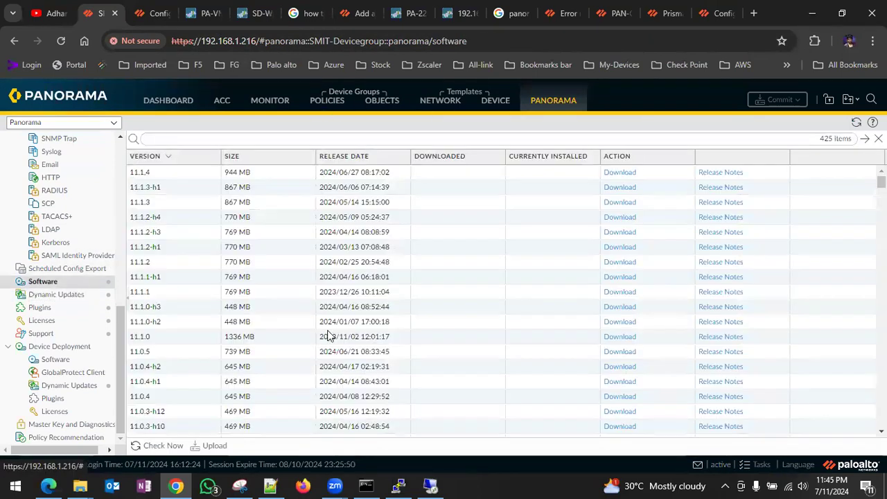
scroll(330, 337, "down", 15)
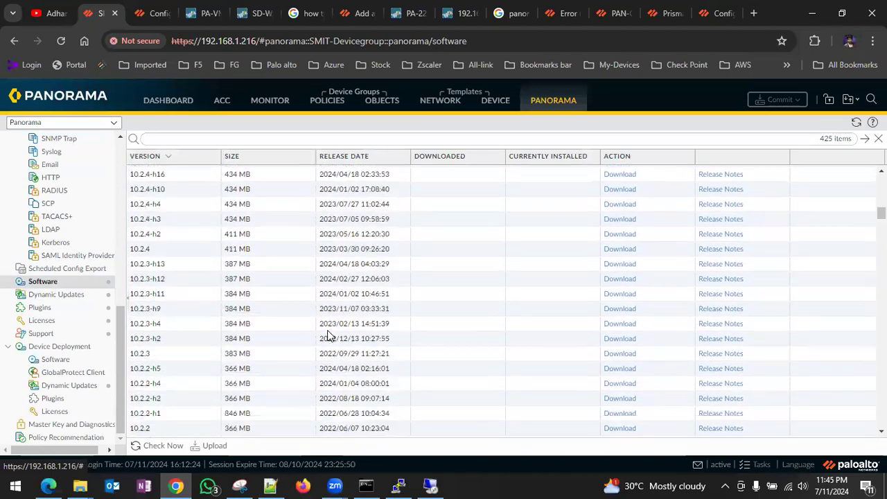
scroll(330, 336, "down", 15)
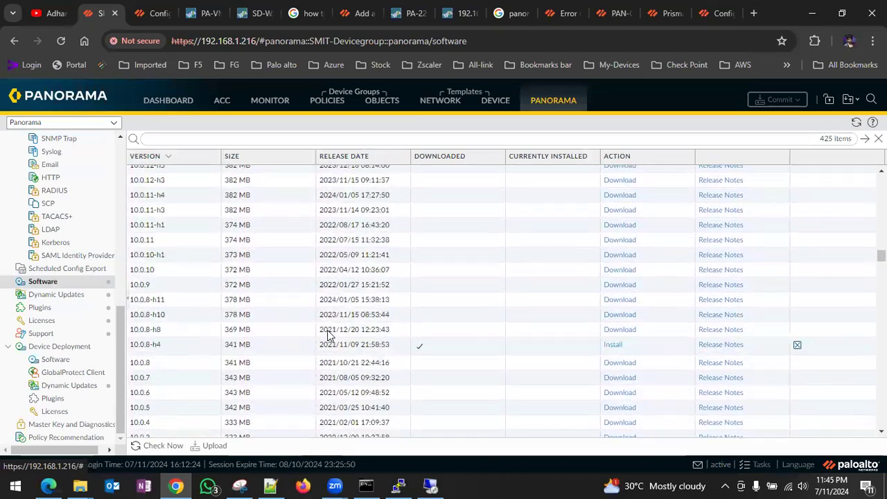
left_click(609, 368)
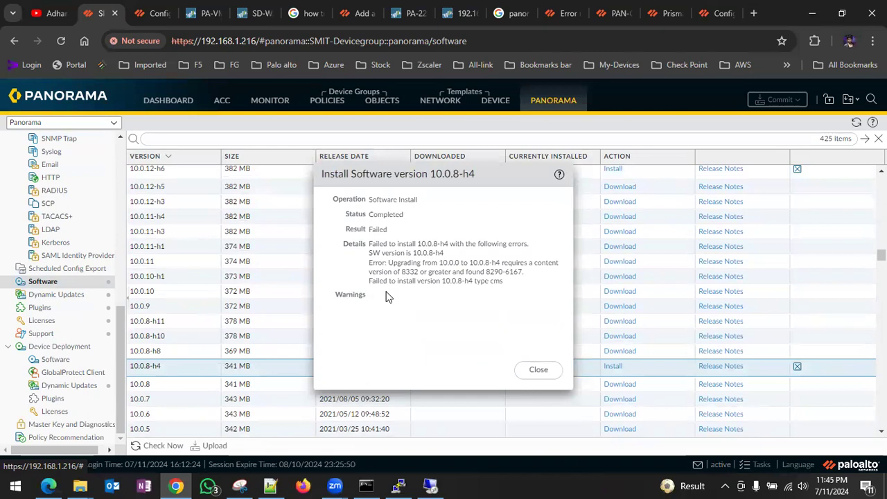
double_click(414, 271)
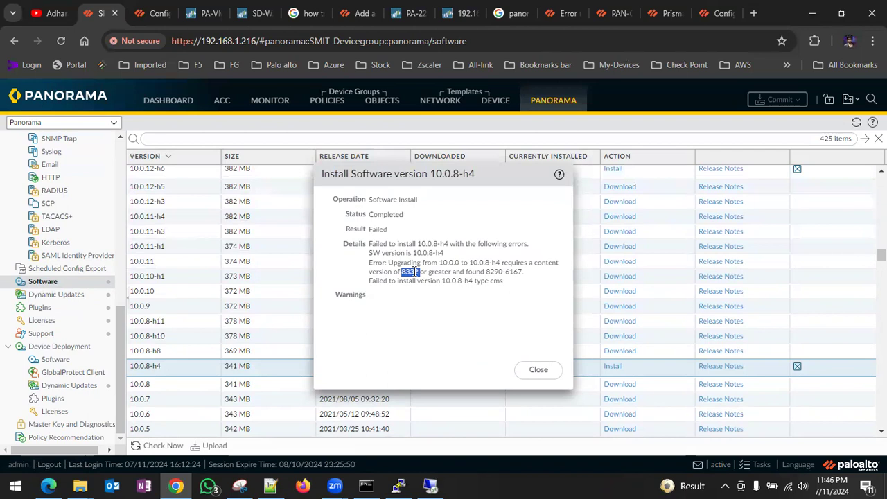
left_click_drag(509, 283, 366, 250)
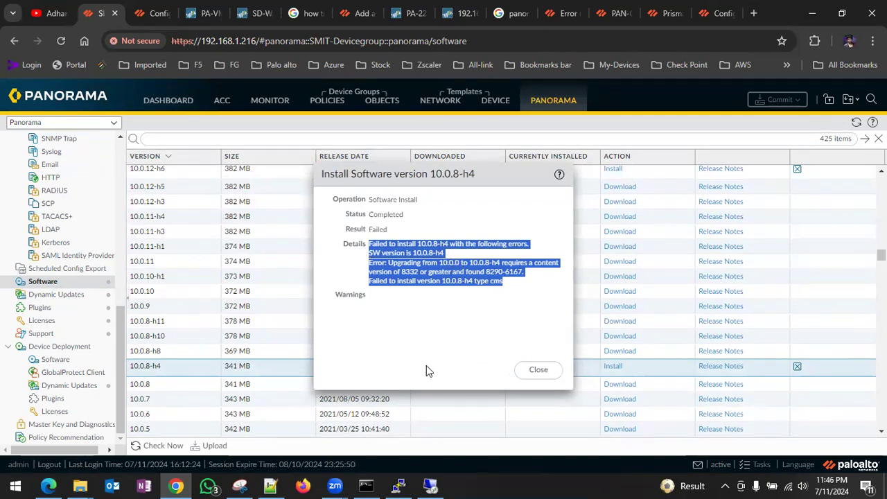
- Paste the install error into a new Notepad note, then switch to the firewall's tab
key("super")
type("not")
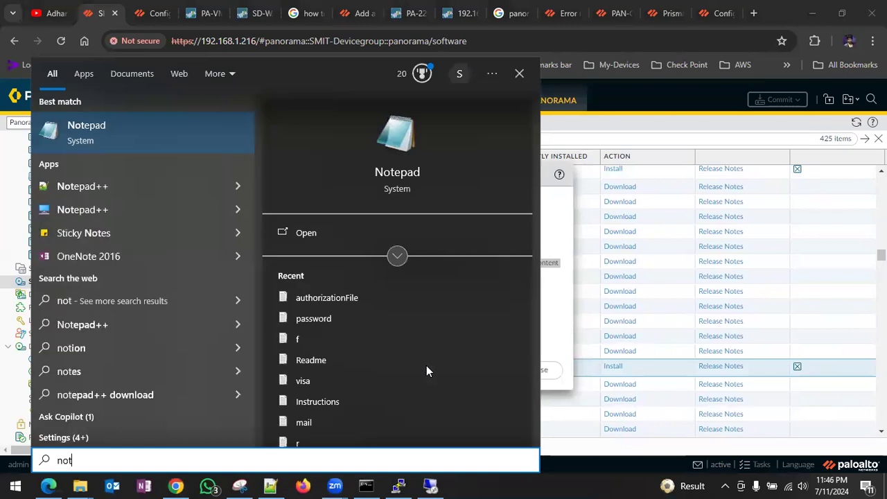
left_click(392, 144)
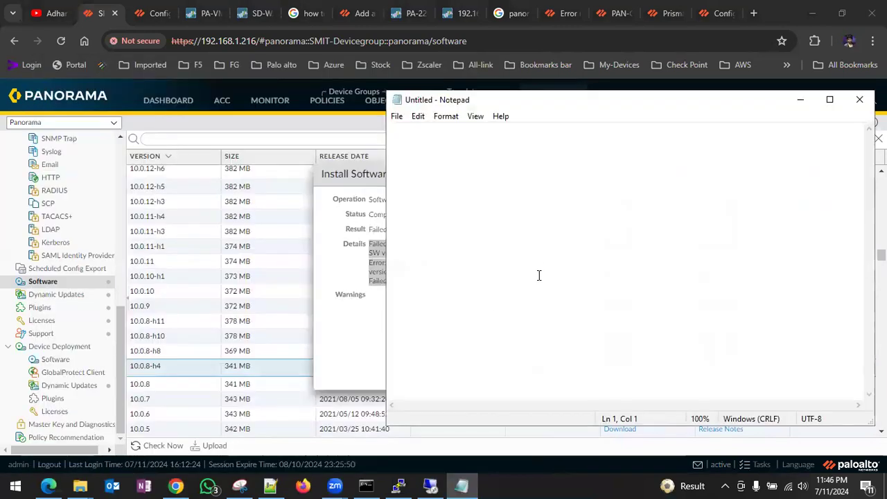
key("ctrl+v")
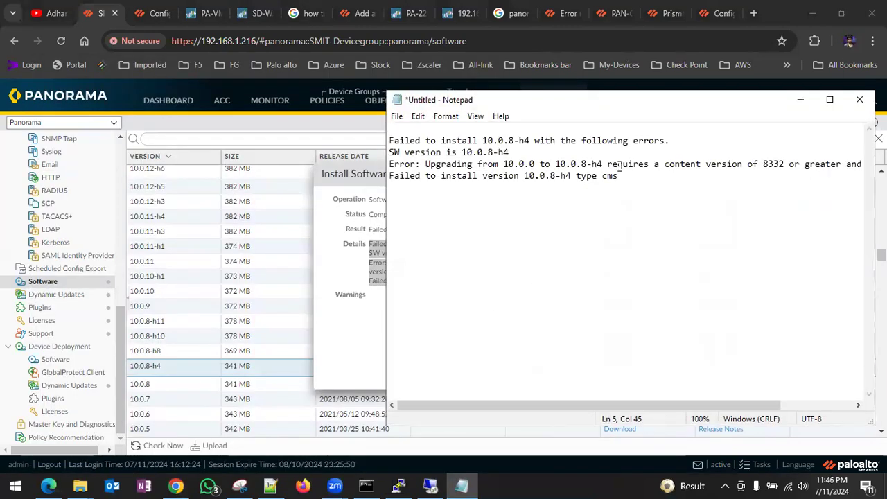
left_click(800, 100)
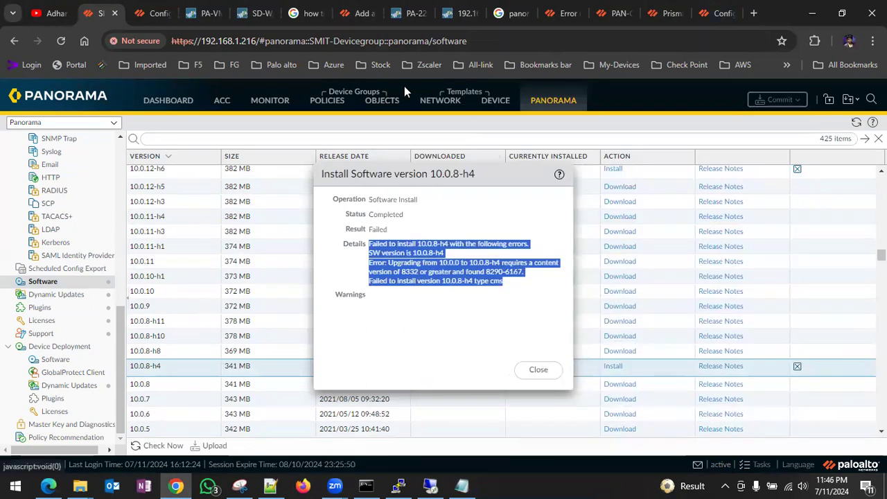
left_click(200, 19)
- On the firewall, dismiss the content install dialog and start installing software version 9.1.19
left_click(541, 375)
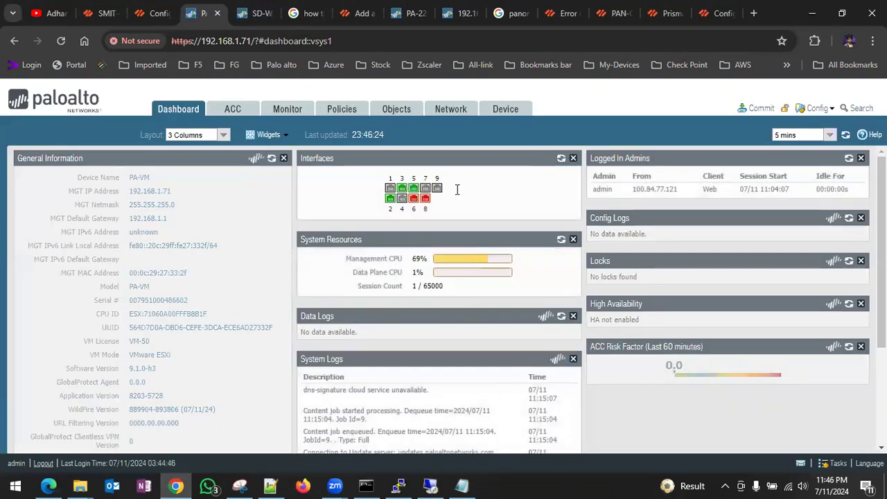
left_click(499, 111)
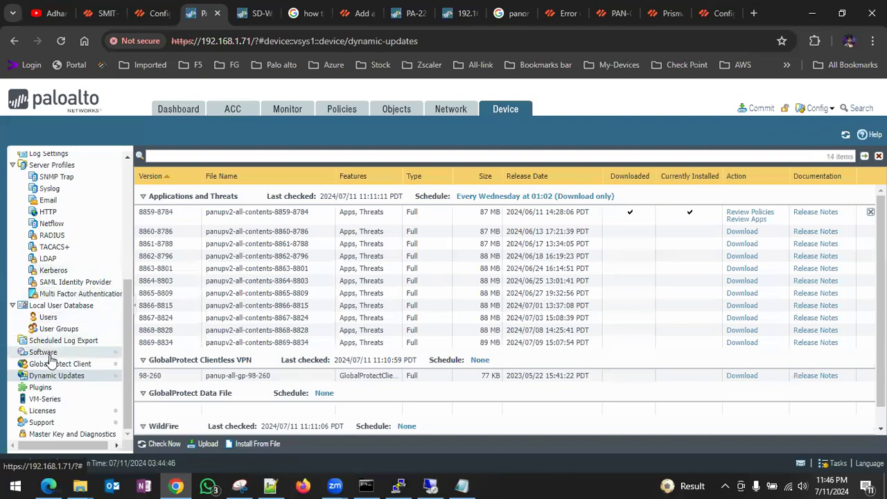
left_click(49, 353)
scroll(442, 344, "down", 15)
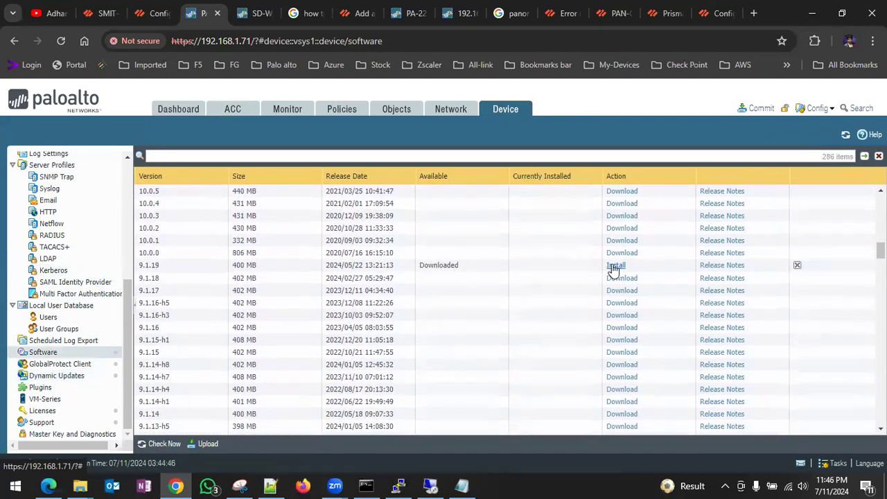
left_click(614, 266)
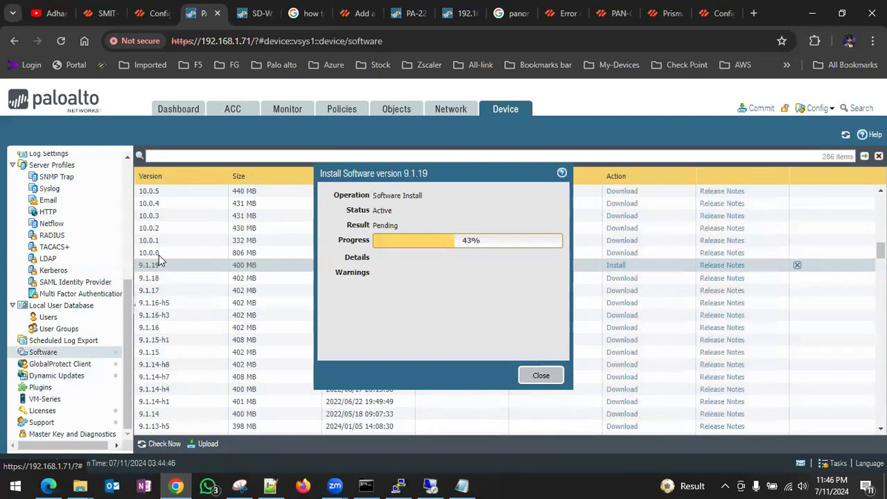
- Back in Panorama, reread the 10.0.8-h4 failure details: content 8332 or greater is required
left_click(102, 13)
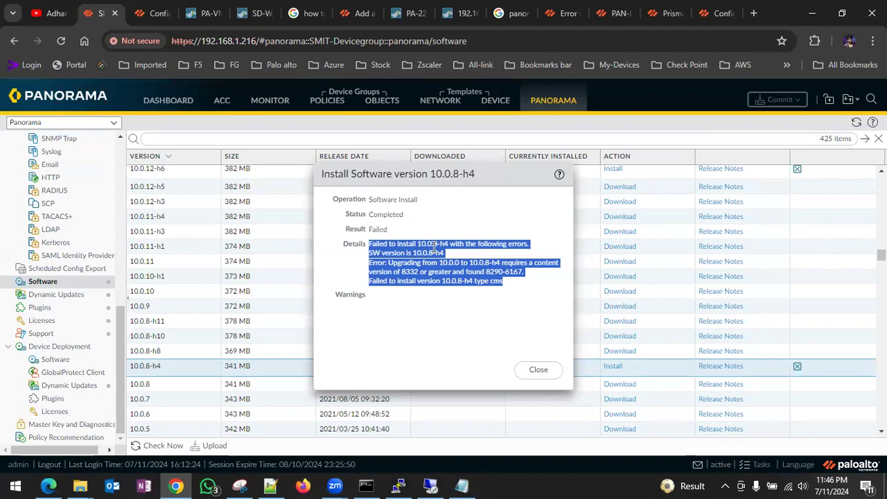
scroll(89, 291, "up", 5)
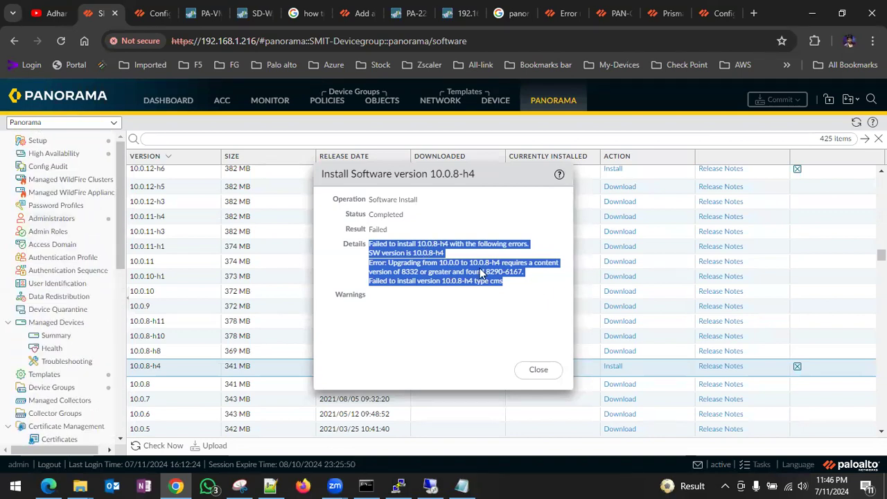
left_click(409, 274)
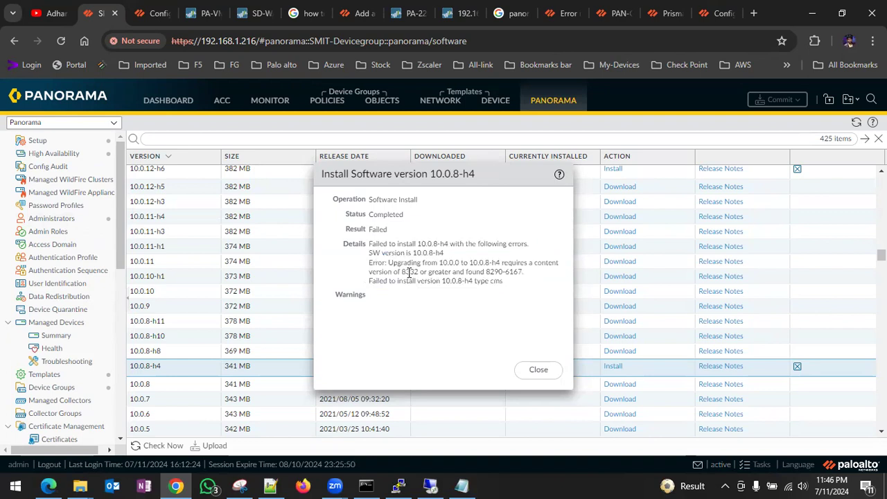
- In a new tab, Google how to download dynamic updates in Palo Alto via CLI
left_click(755, 14)
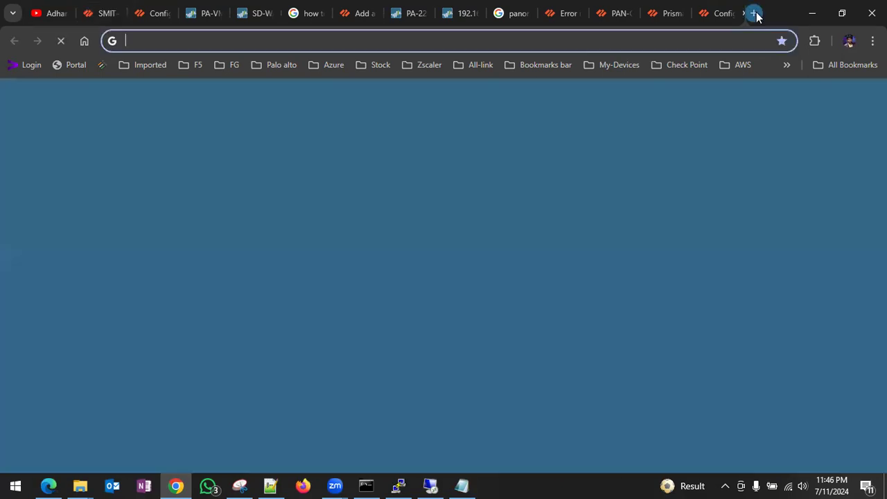
left_click(292, 347)
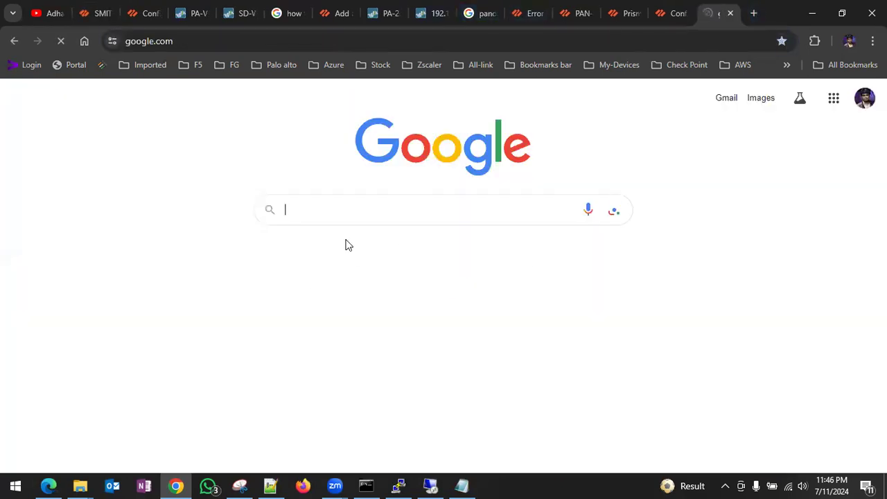
type("how t")
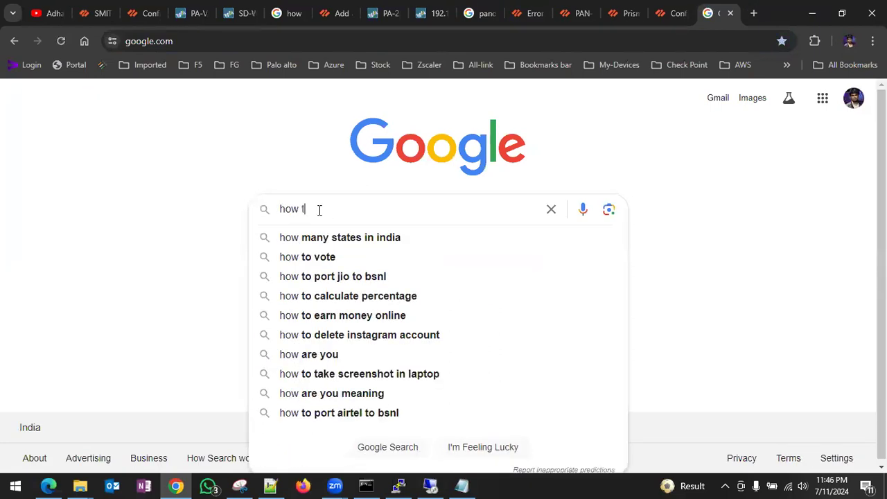
type("o do")
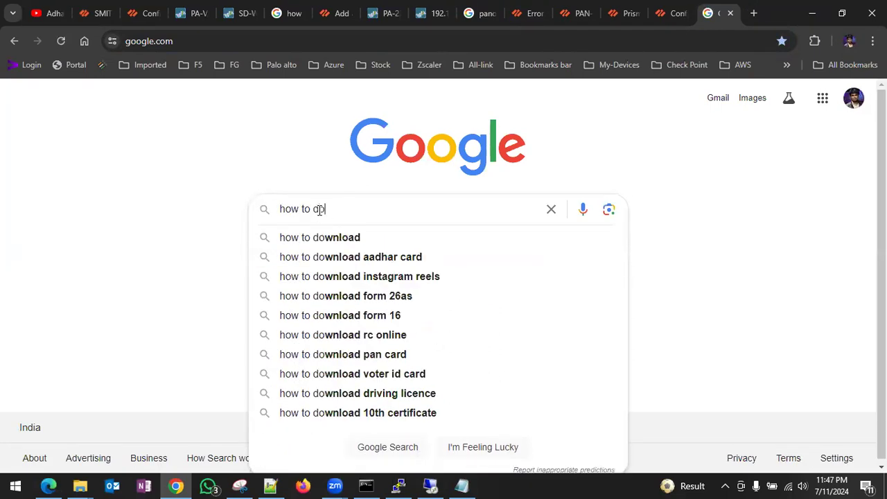
type("wnload ")
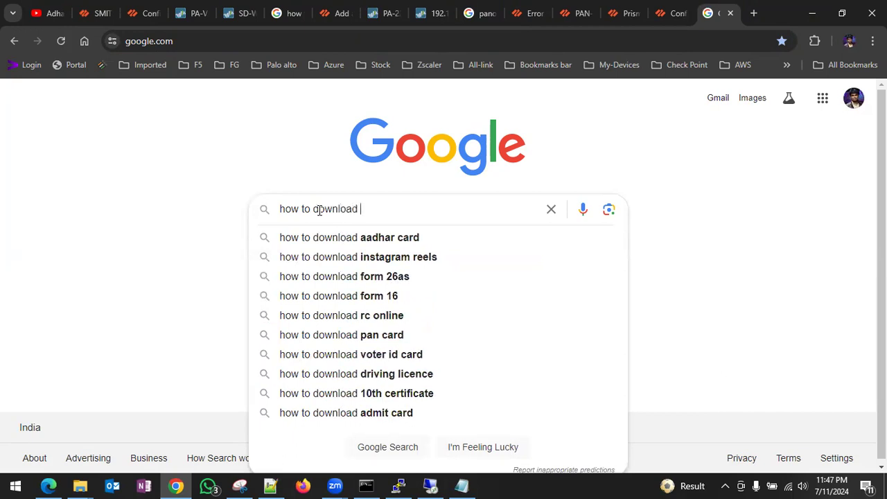
type("dyna")
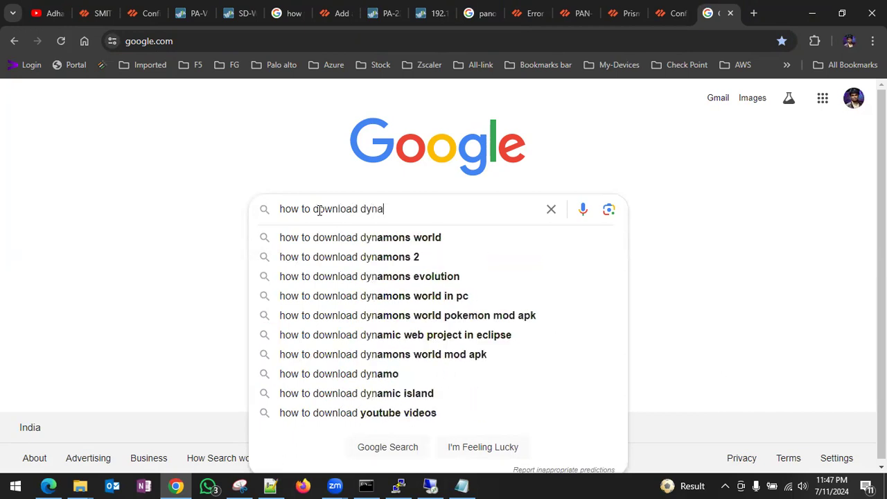
type("mic upd")
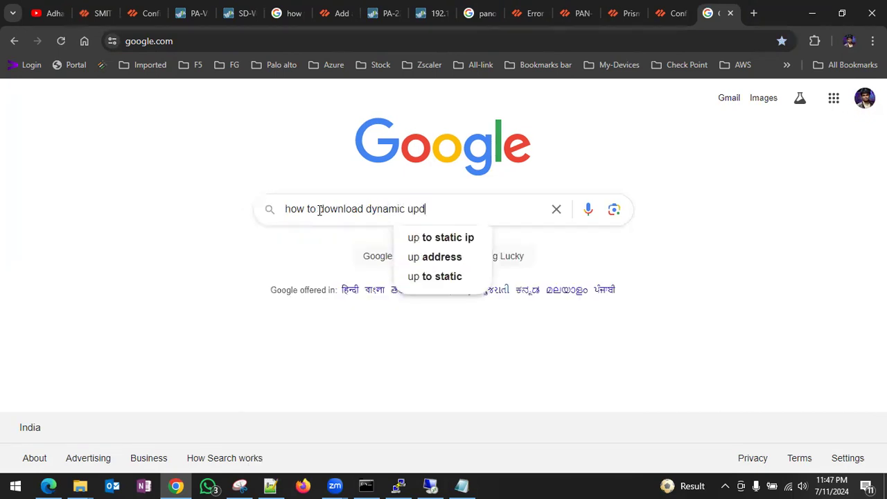
type("ate in palo")
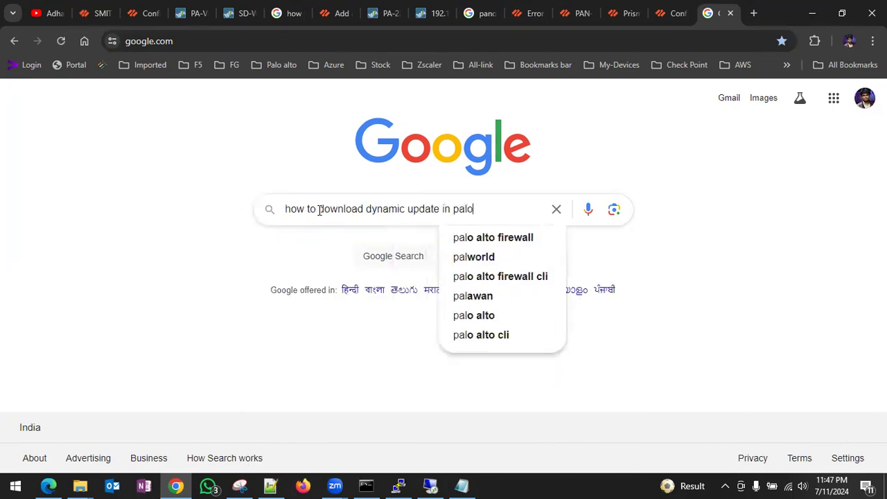
type("alto vi")
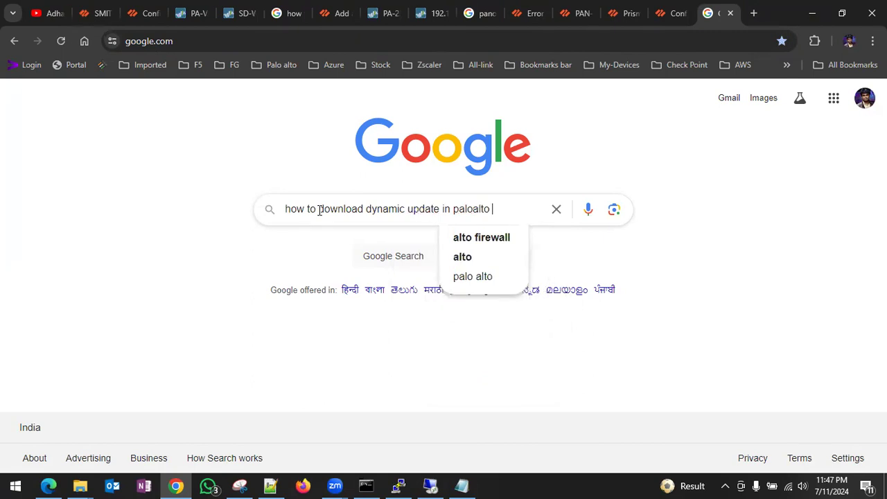
type("li")
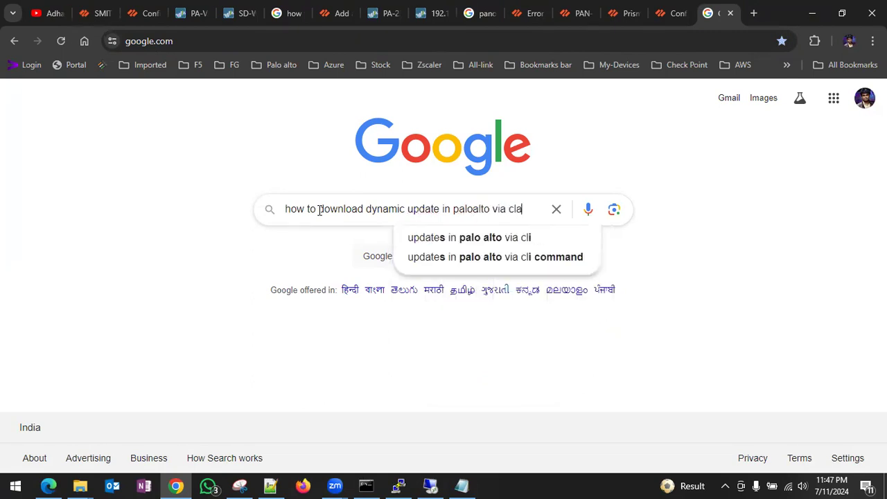
key("Return")
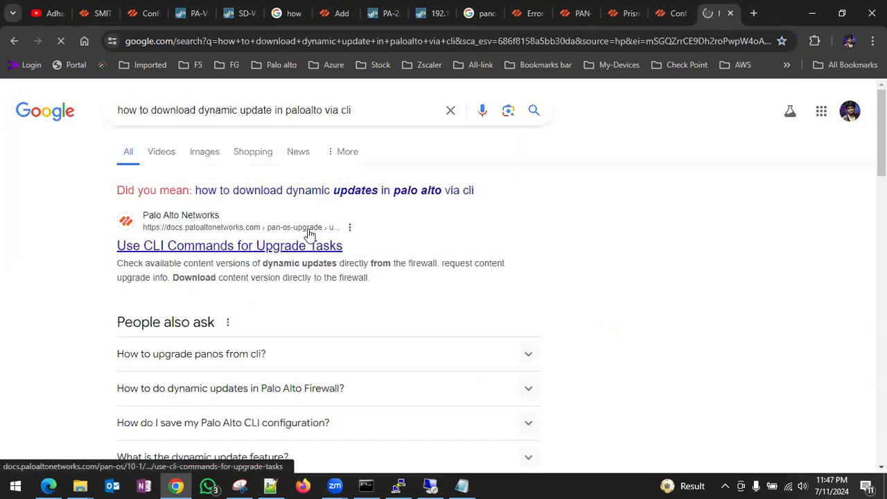
- Open 'Use CLI Commands for Upgrade Tasks' in a new tab and select the request content upgrade check command
right_click(267, 249)
left_click(309, 267)
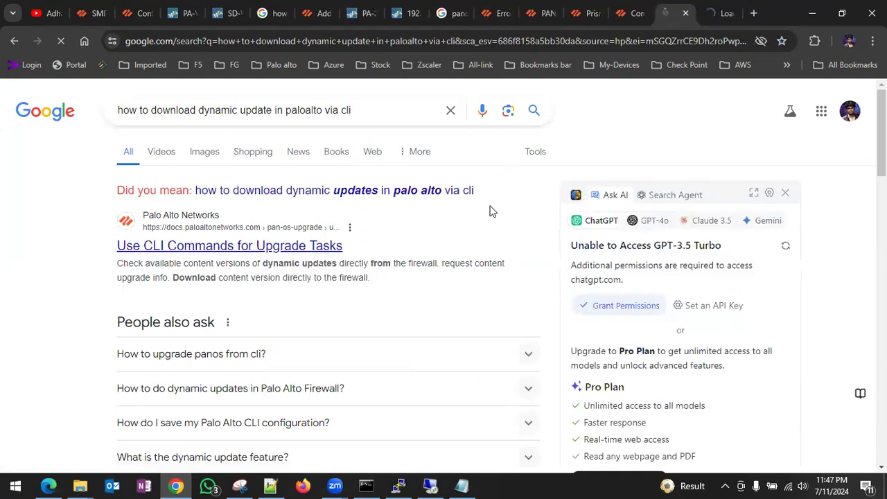
scroll(367, 222, "down", 2)
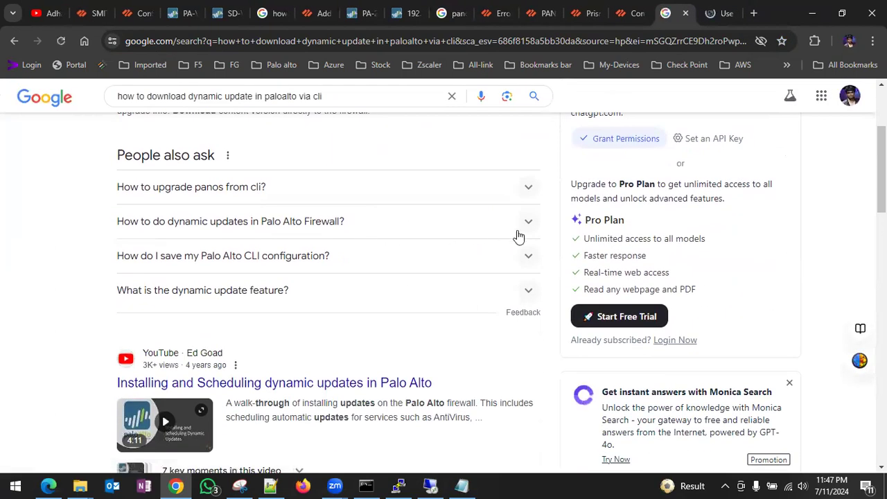
left_click(529, 235)
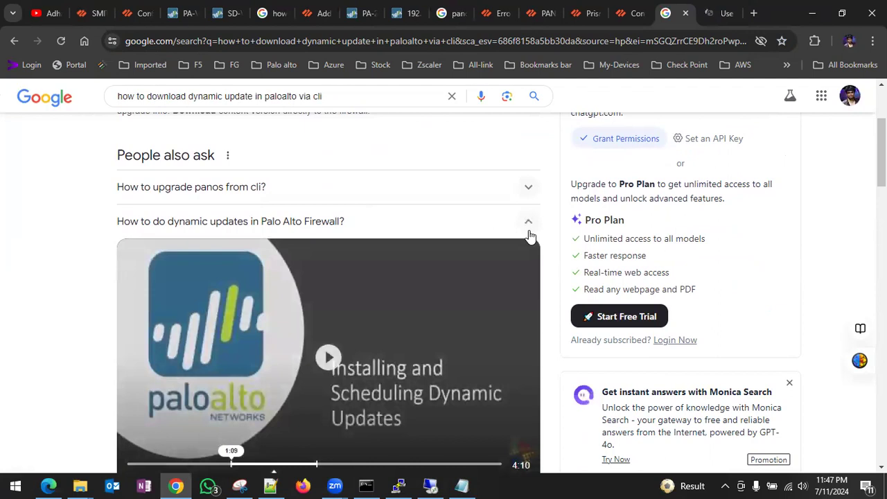
left_click(707, 17)
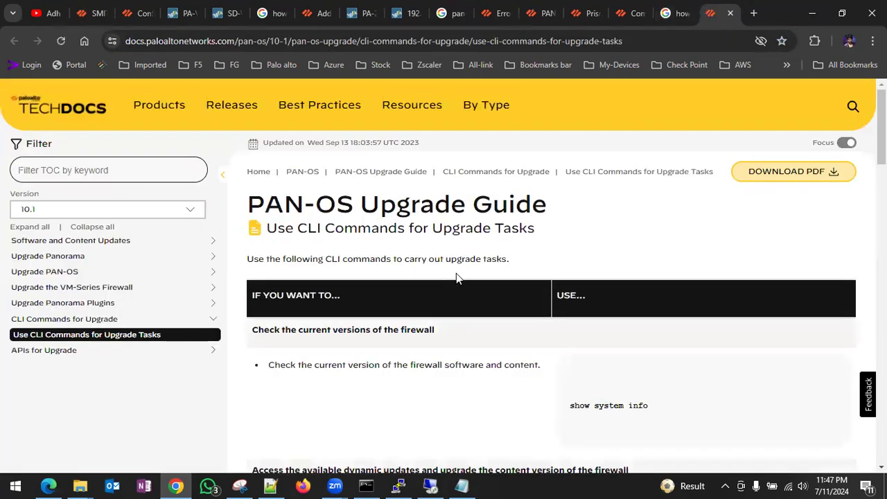
scroll(456, 276, "down", 3)
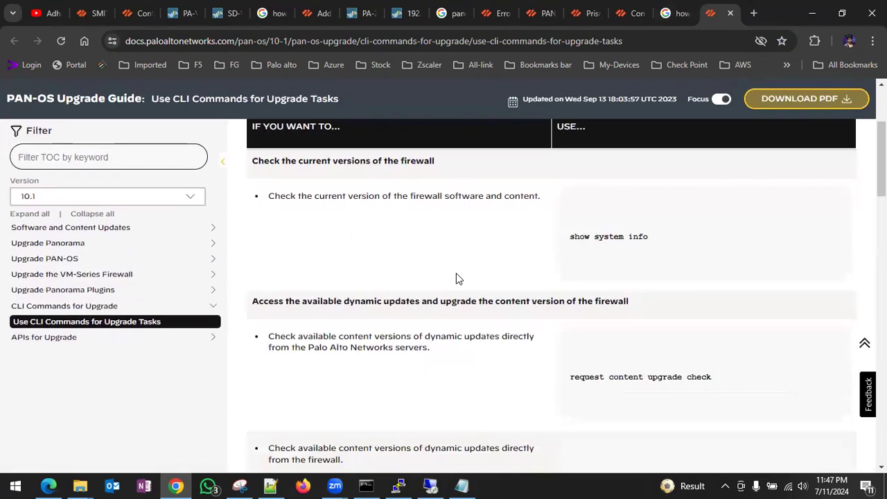
left_click_drag(715, 378, 569, 382)
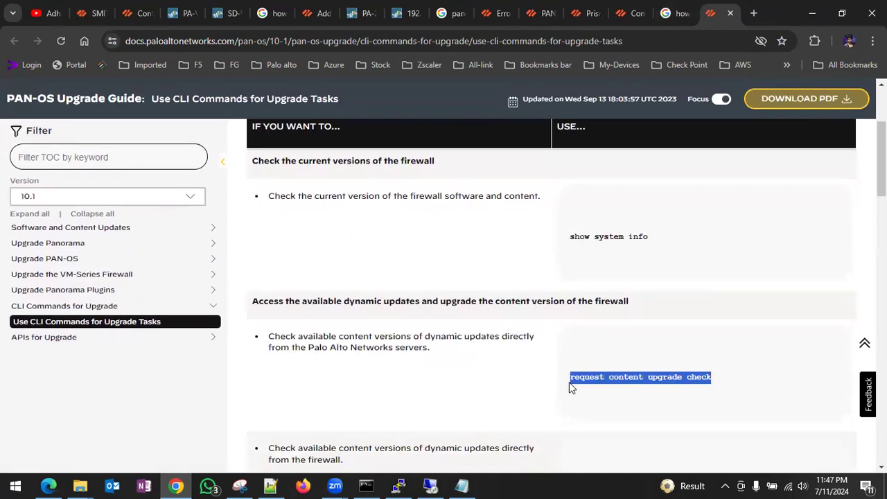
- In Panorama's PuTTY session, run 'request content upgrade check', using Tab completion and ? help
left_click(398, 486)
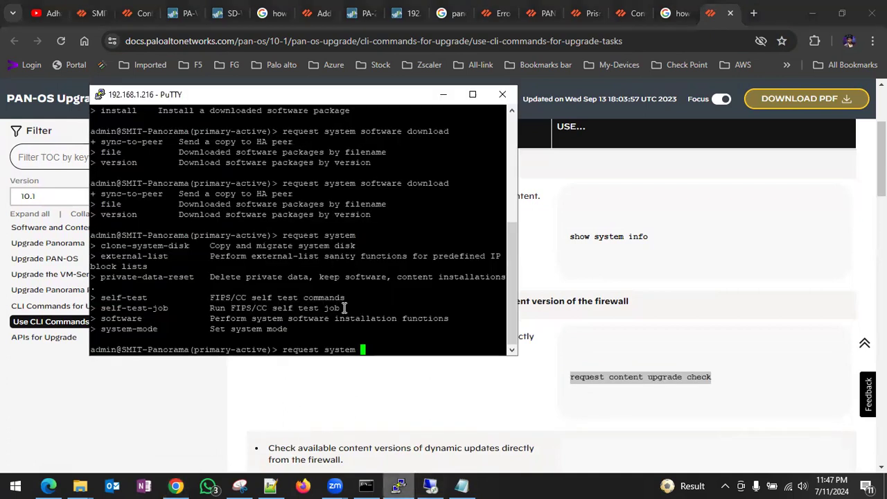
key("BackSpace")
key("BackSpace")
key("BackSpace")
key("BackSpace")
key("BackSpace")
key("BackSpace")
key("BackSpace")
key("BackSpace")
key("BackSpace")
key("BackSpace")
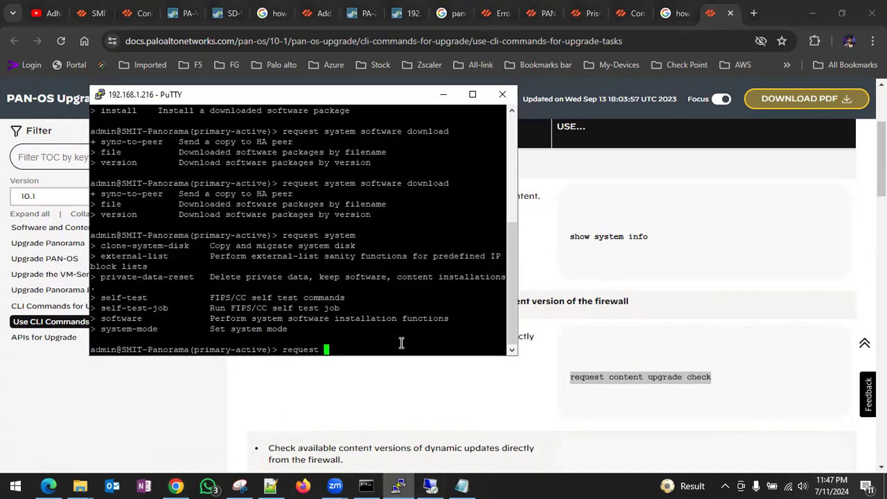
type("st con")
key("Tab")
type("up")
key("Tab")
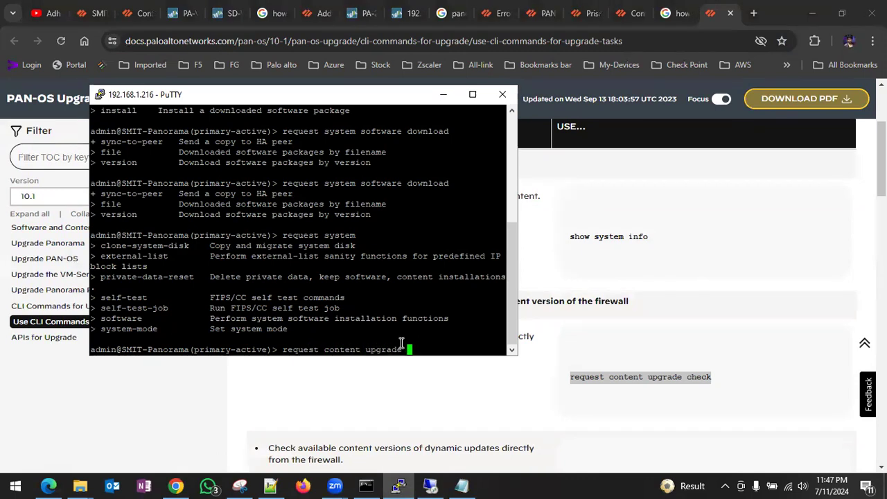
key("BackSpace")
key("BackSpace")
key("BackSpace")
key("BackSpace")
key("BackSpace")
key("BackSpace")
key("BackSpace")
key("BackSpace")
key("question")
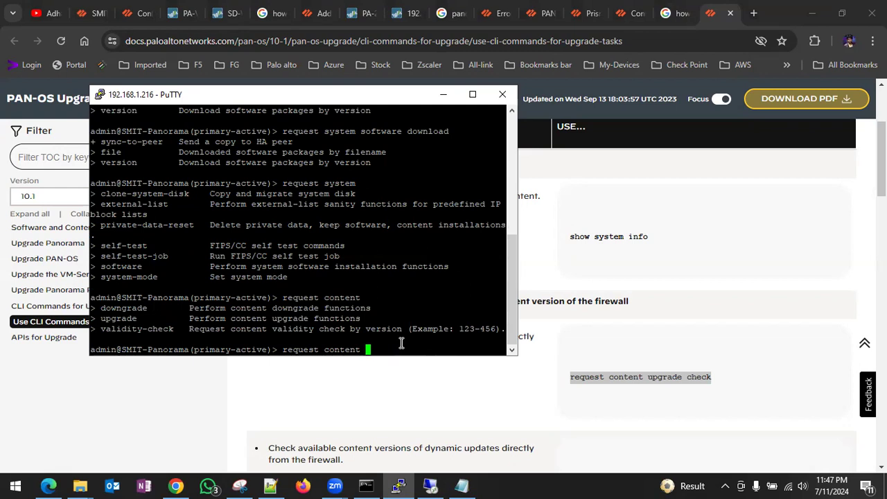
type("upg")
key("Tab")
key("question")
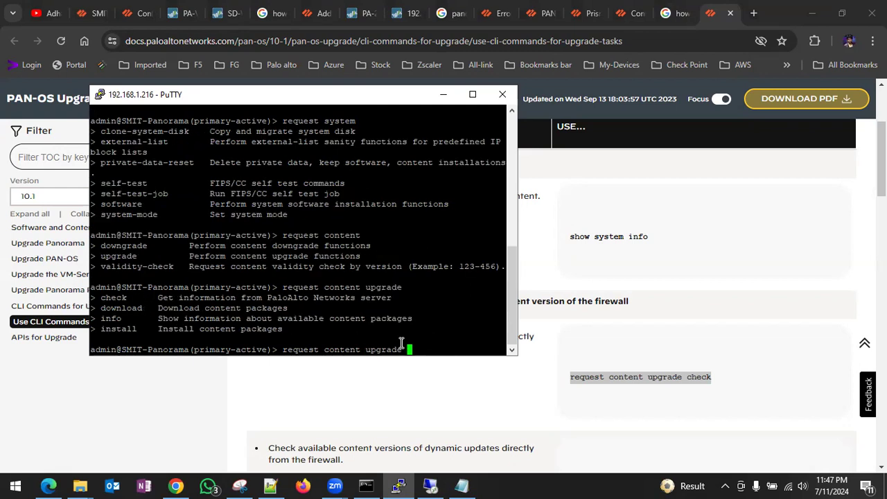
type("check")
key("Return")
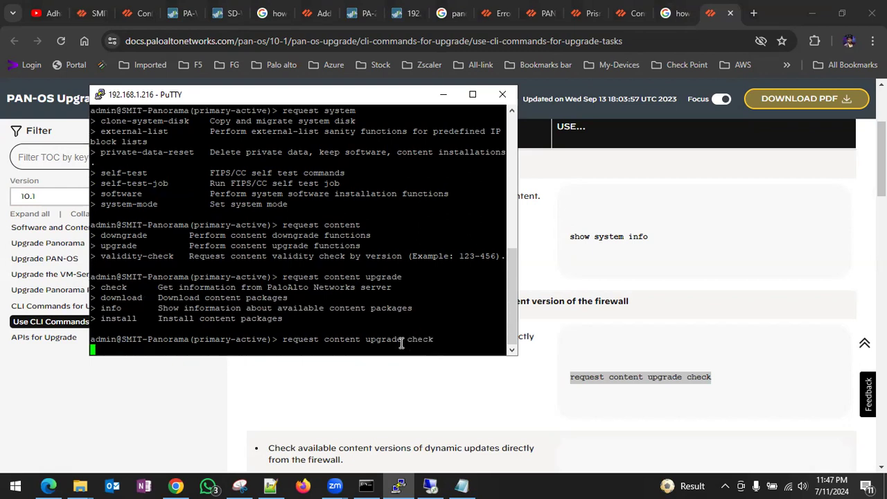
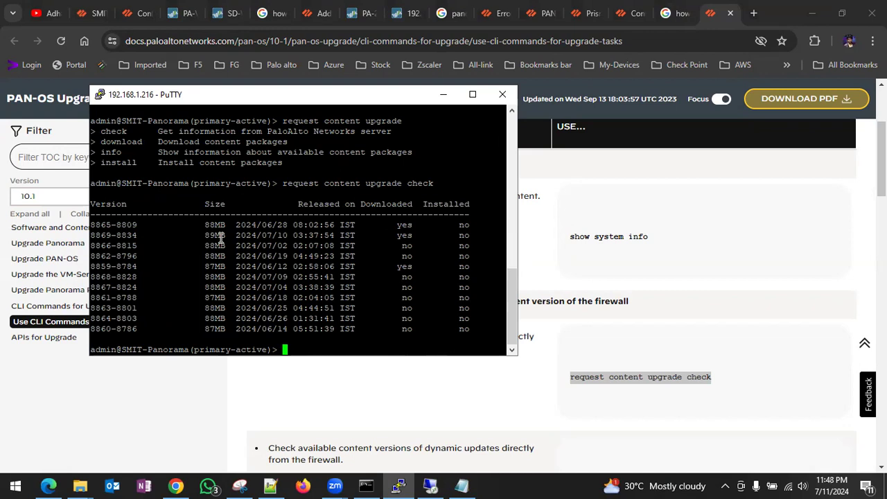
- Edit the recalled command into 'request content downgrade install', checking the options with ? help
key("Up")
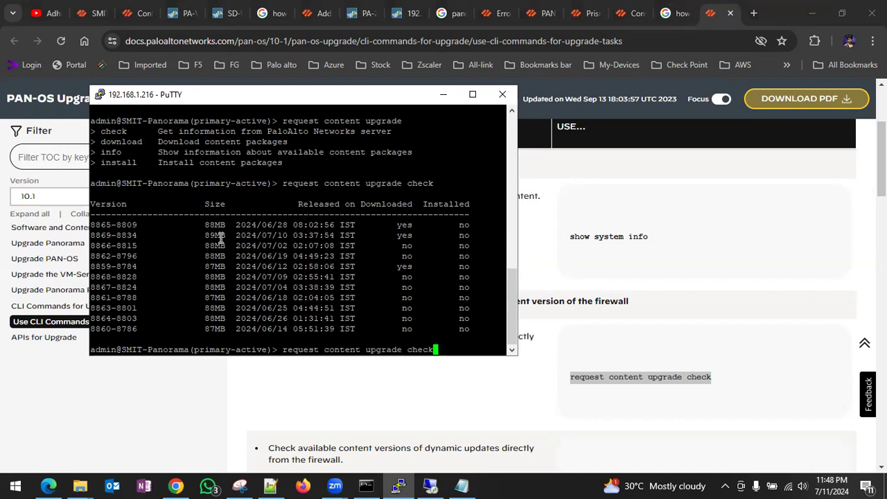
key("BackSpace")
key("BackSpace")
key("BackSpace")
key("BackSpace")
key("BackSpace")
key("BackSpace")
key("BackSpace")
key("BackSpace")
key("BackSpace")
key("BackSpace")
key("BackSpace")
key("BackSpace")
key("BackSpace")
type("downgrade")
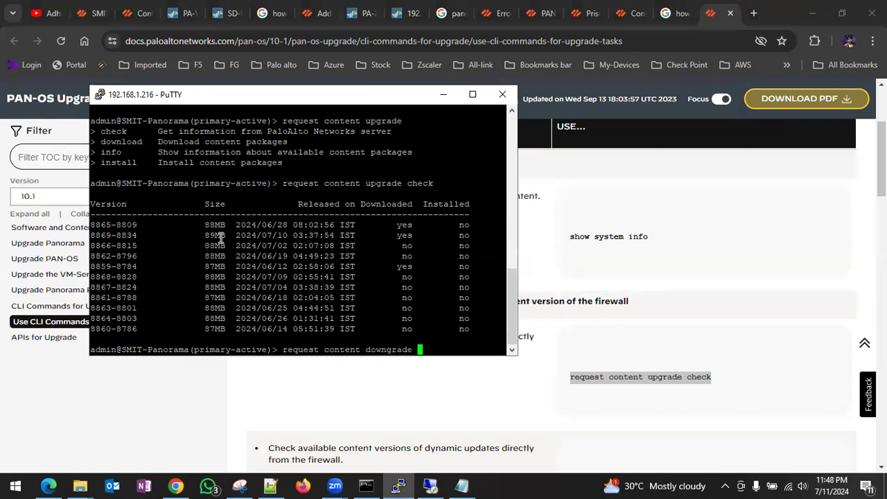
key("question")
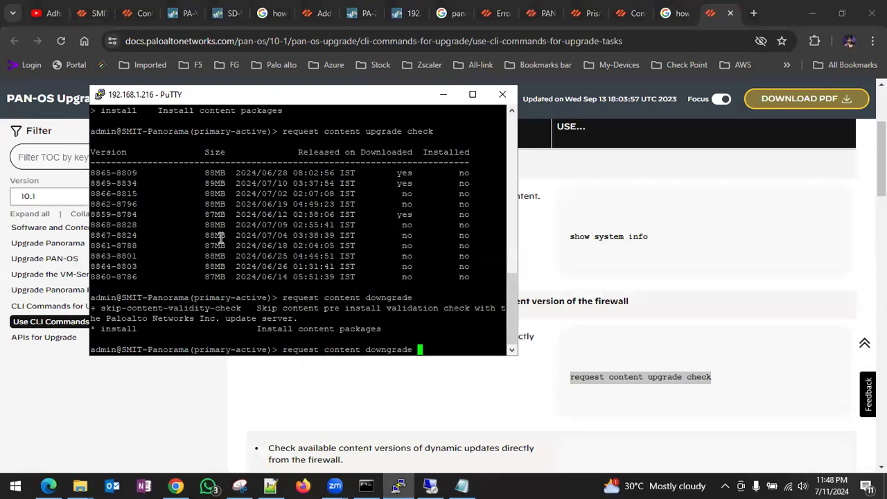
key("question")
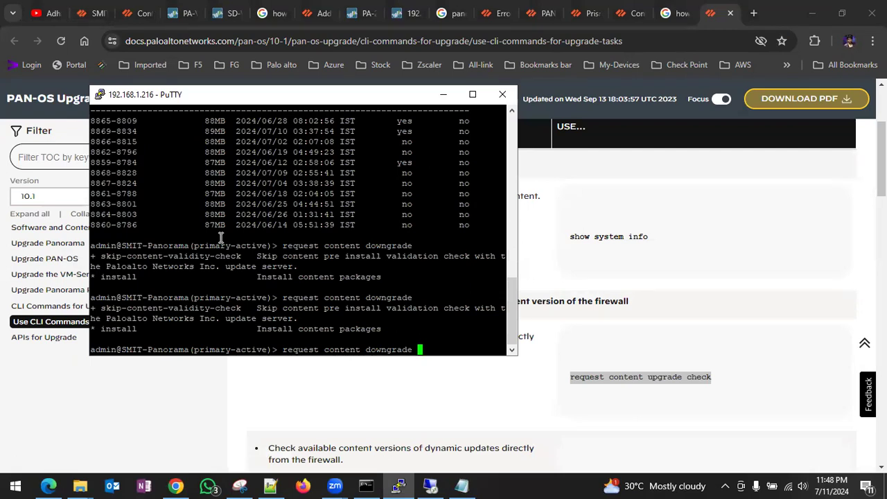
type("install")
key("question")
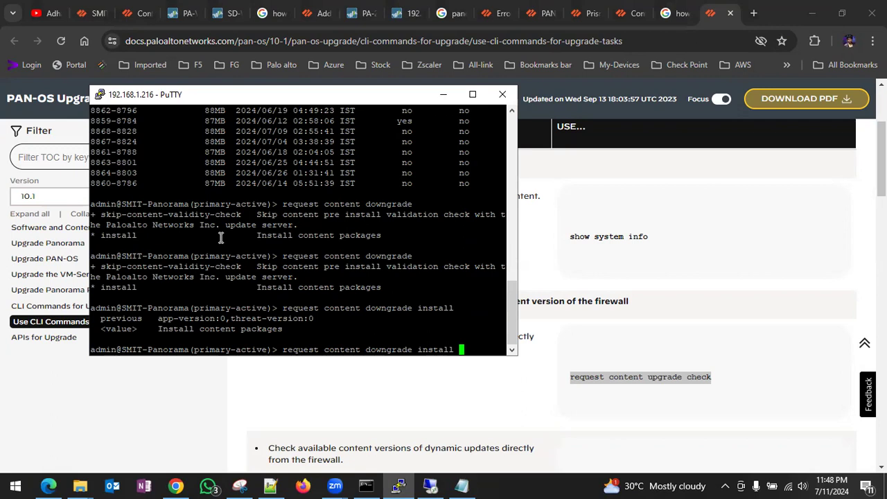
- Finish with 'previous' to reinstall the prior content version, then run 'show jobs all'
type("previous")
key("Return")
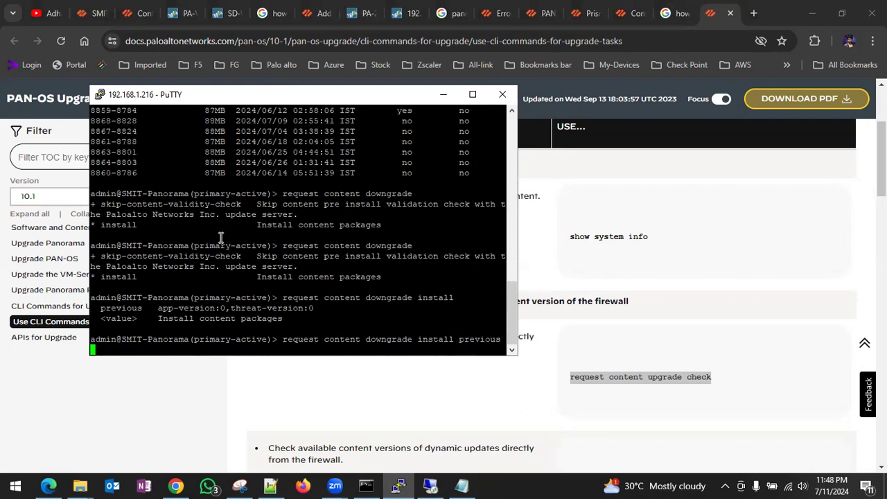
key("question")
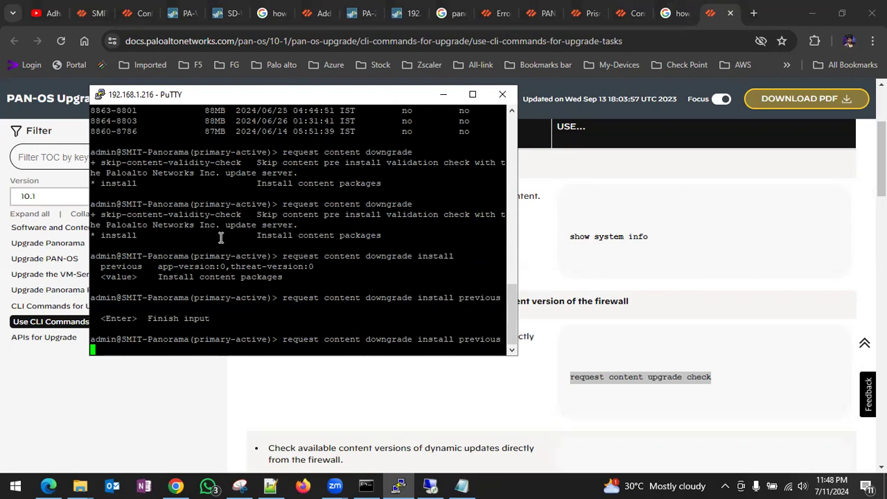
key("Return")
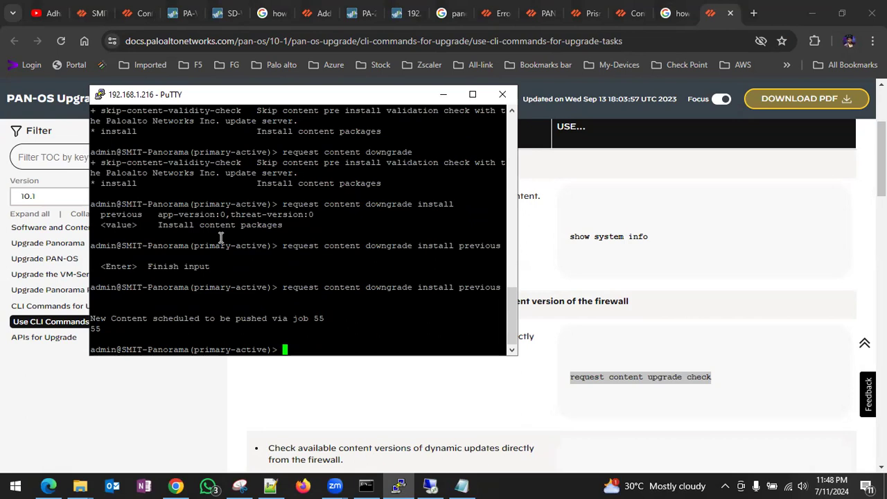
type("show jobs all")
key("Return")
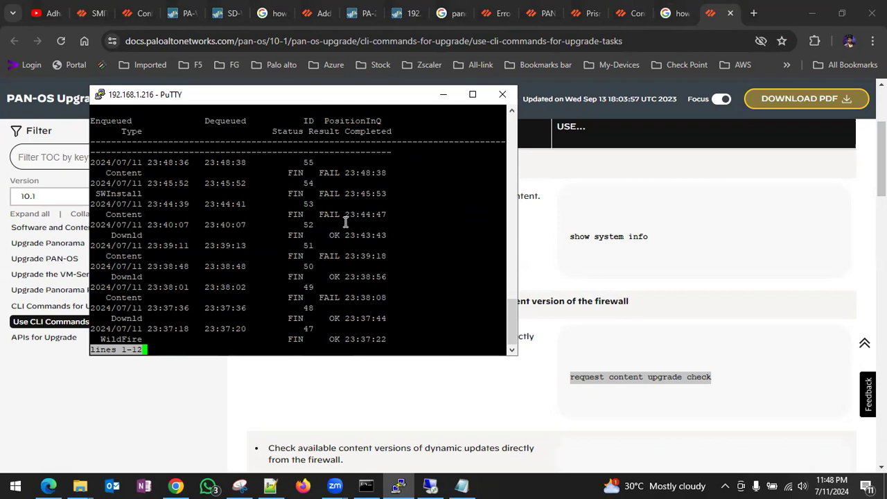
- Page through the job list, then run bare 'request content downgrade', which returns Invalid syntax
key("space")
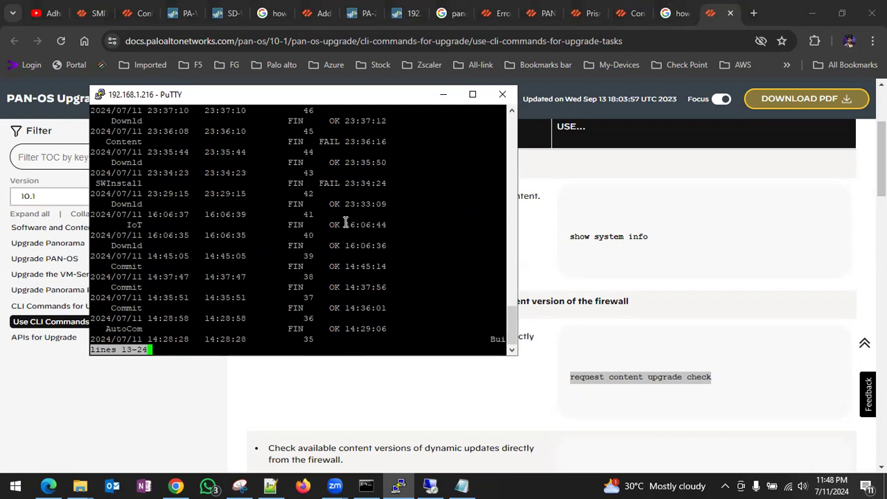
key("space")
key("Up")
key("Up")
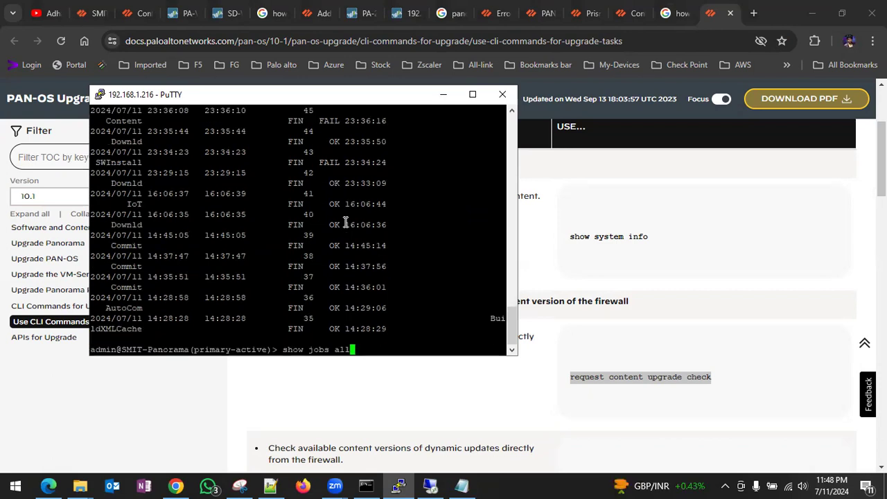
key("BackSpace")
key("BackSpace")
key("BackSpace")
key("BackSpace")
key("BackSpace")
key("BackSpace")
key("BackSpace")
key("BackSpace")
key("BackSpace")
key("BackSpace")
key("BackSpace")
key("BackSpace")
key("BackSpace")
key("BackSpace")
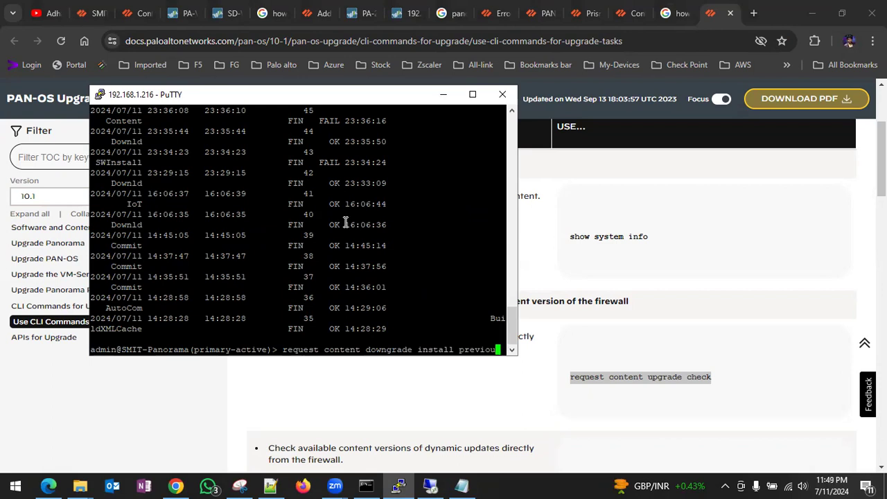
key("BackSpace")
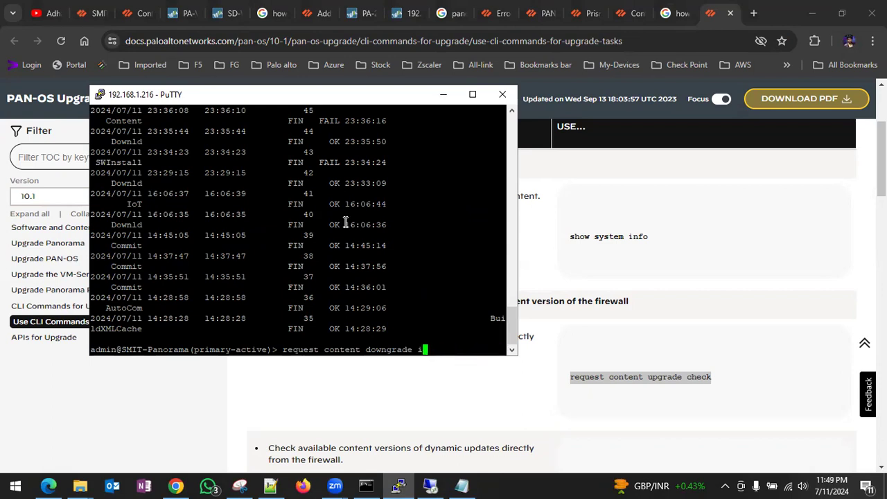
key("BackSpace")
key("question")
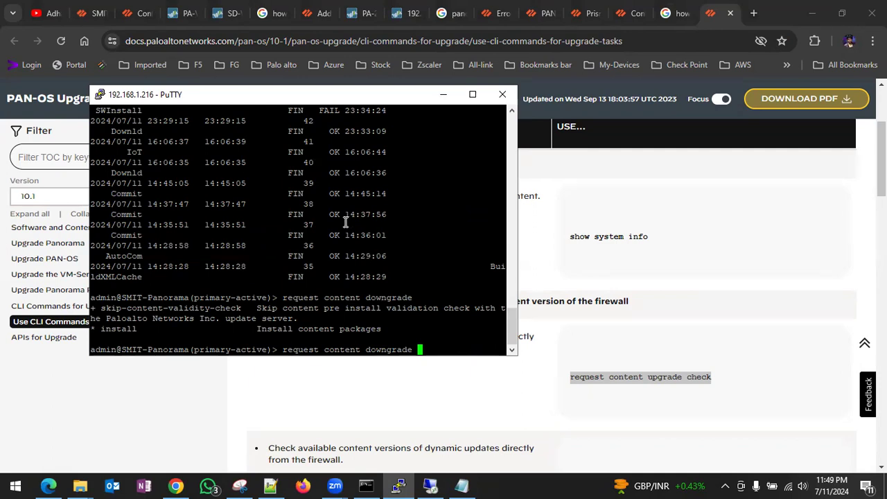
key("Return")
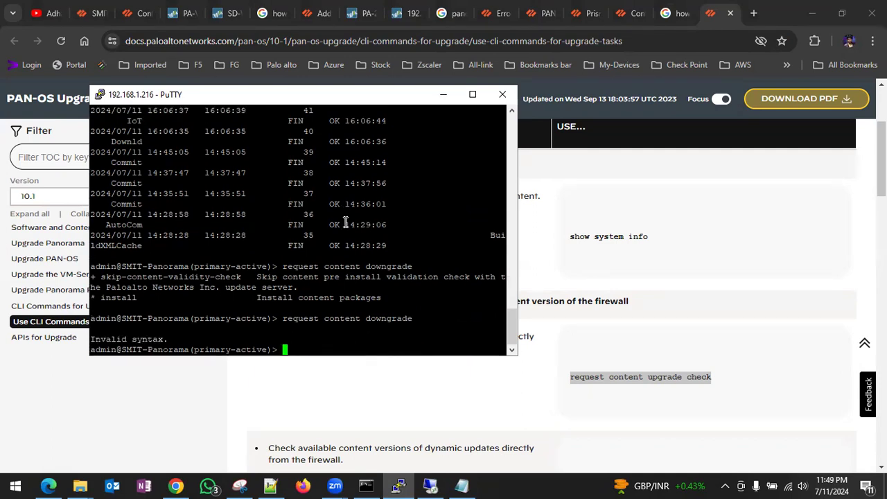
- Review the content downgrade options again and bring up the Notepad error notes
key("Up")
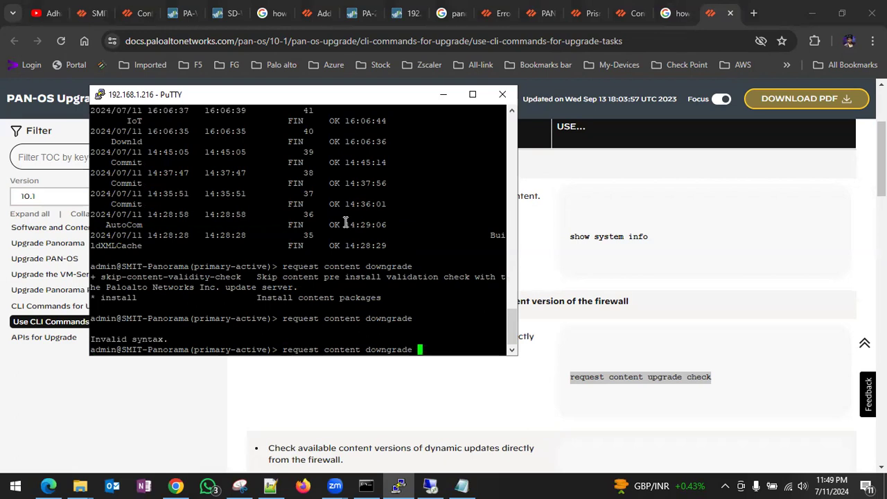
key("question")
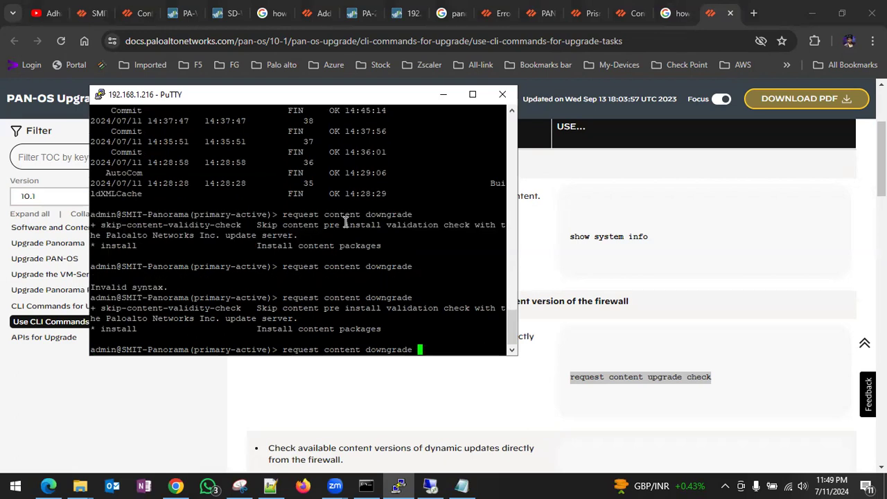
scroll(586, 363, "down", 2)
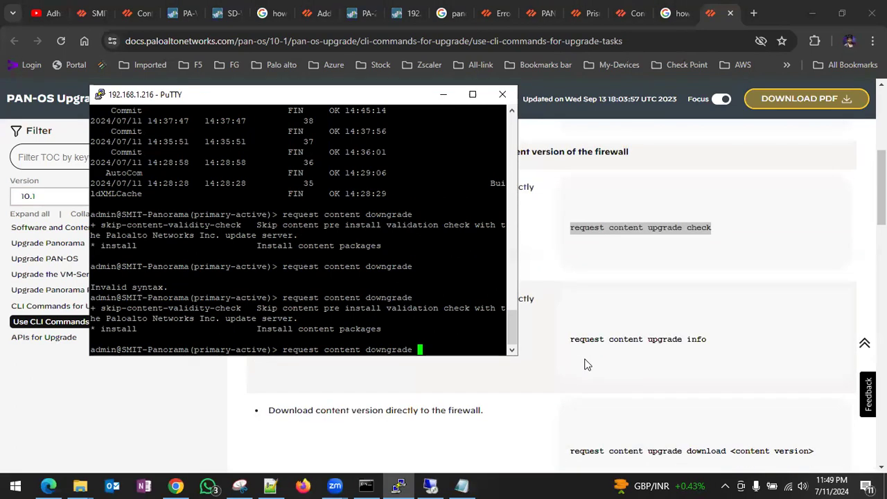
scroll(586, 363, "down", 2)
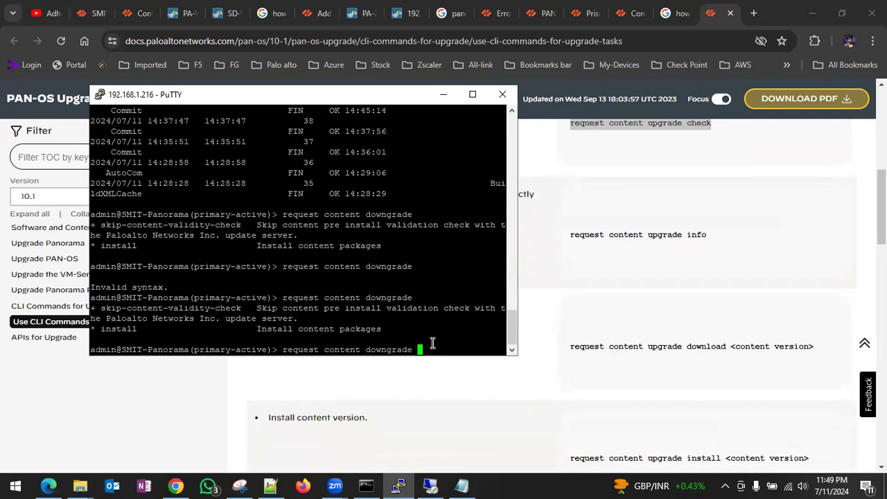
left_click(461, 485)
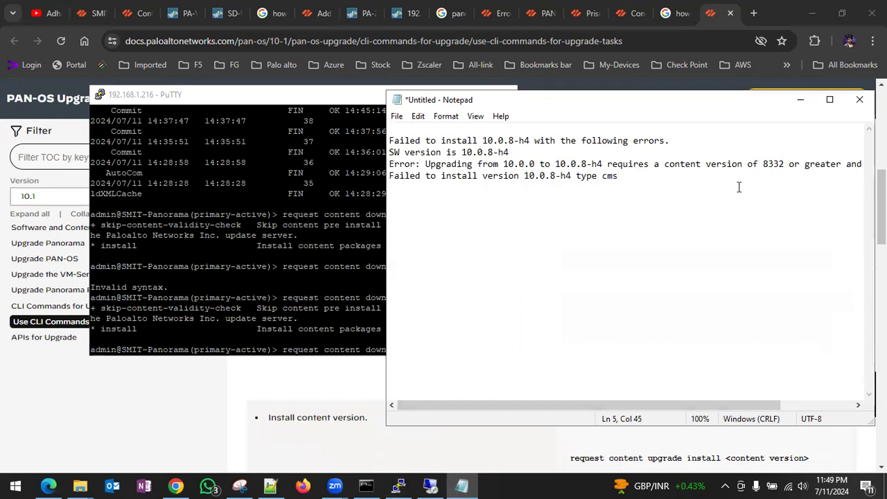
- Copy content version 8290-6167 from Notepad and run the downgrade to it in PuTTY
scroll(739, 187, "right", 2)
scroll(739, 188, "right", 1)
left_click(810, 164)
left_click_drag(810, 164, 858, 165)
key("ctrl+c")
left_click(455, 351)
right_click(456, 347)
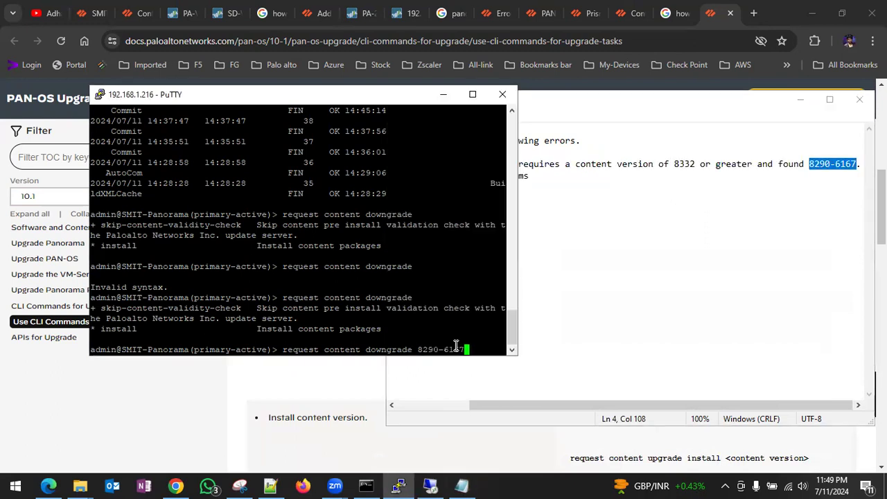
key("Return")
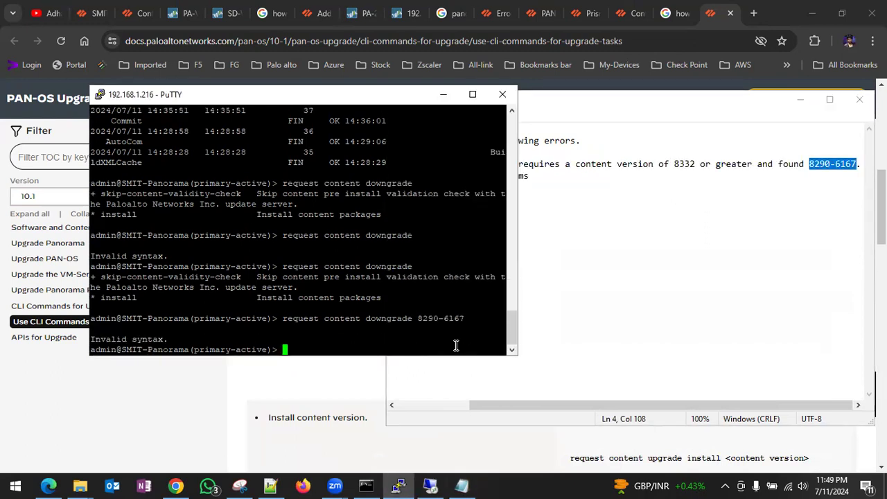
- Retry the 8290-6167 downgrade command after adjusting the spacing before the version
key("Up")
key("Left")
key("Left")
key("Left")
key("Left")
key("Left")
key("Left")
key("Left")
key("Left")
key("Left")
key("BackSpace")
key("Return")
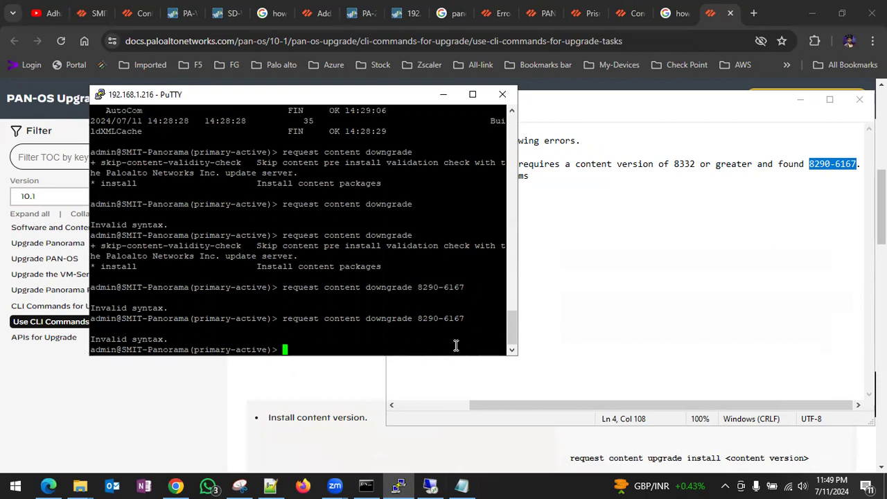
key("Up")
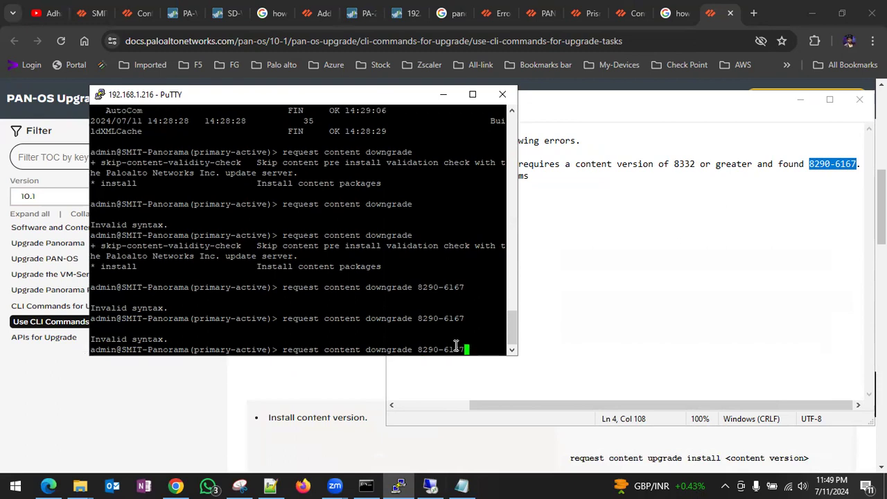
- Check the upgrade documentation, then return to the firewall's install progress and Reboot Device prompt
key("alt+Tab")
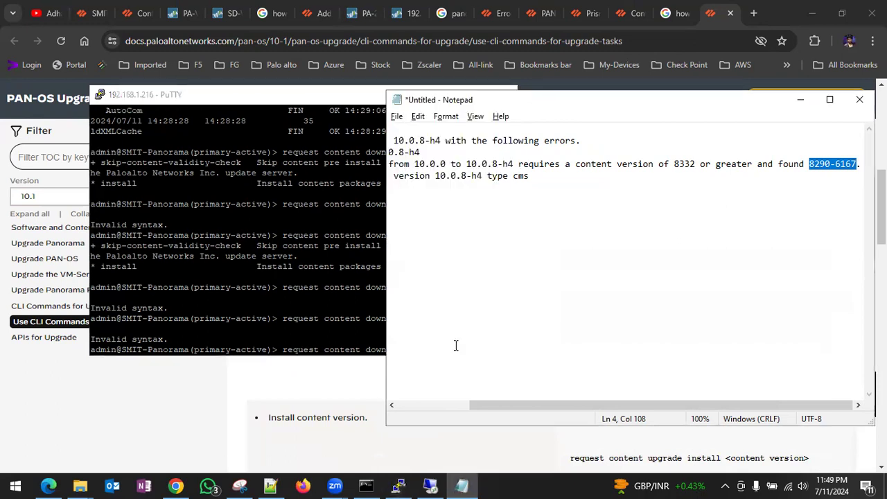
key("alt+Tab")
key("alt+Tab")
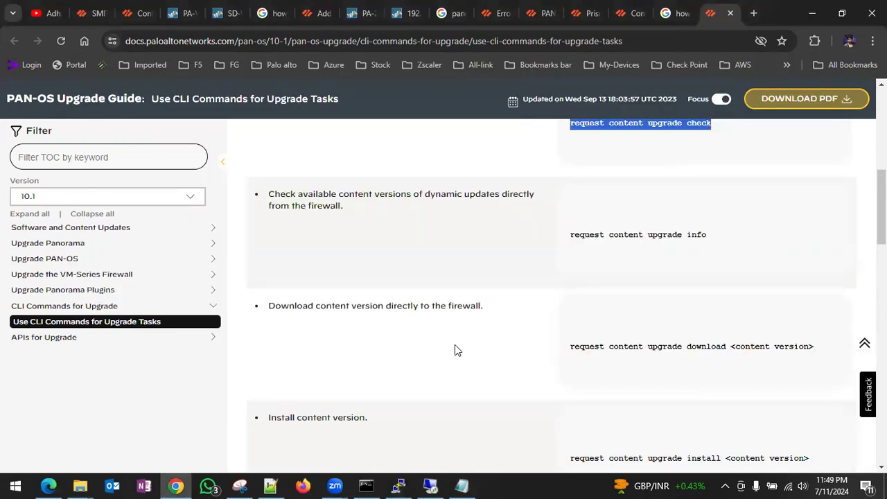
scroll(455, 351, "down", 2)
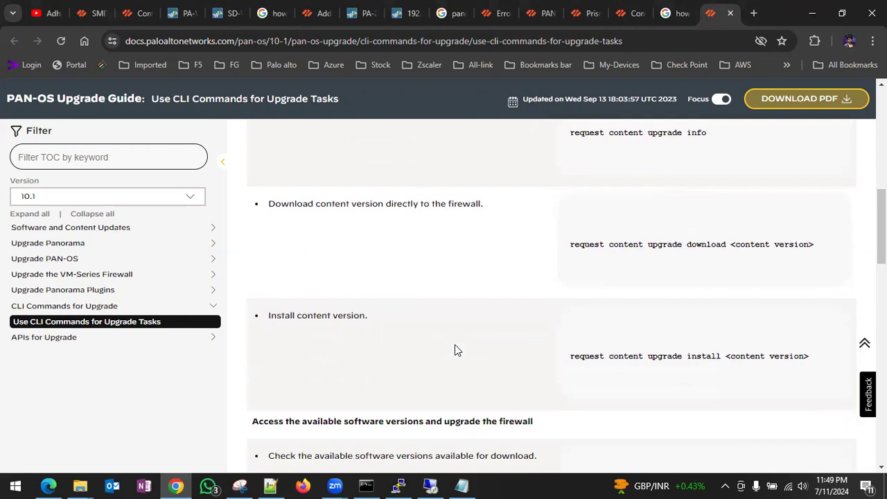
key("alt+Tab")
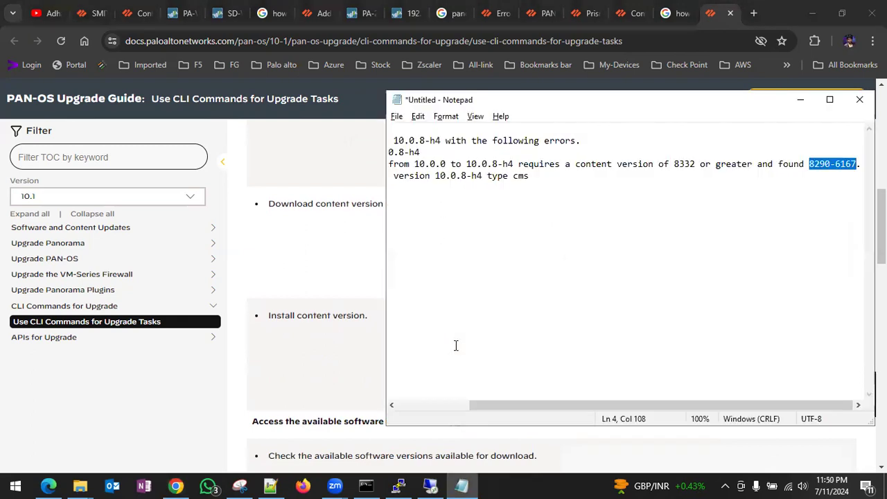
key("alt+Tab")
key("alt+Tab")
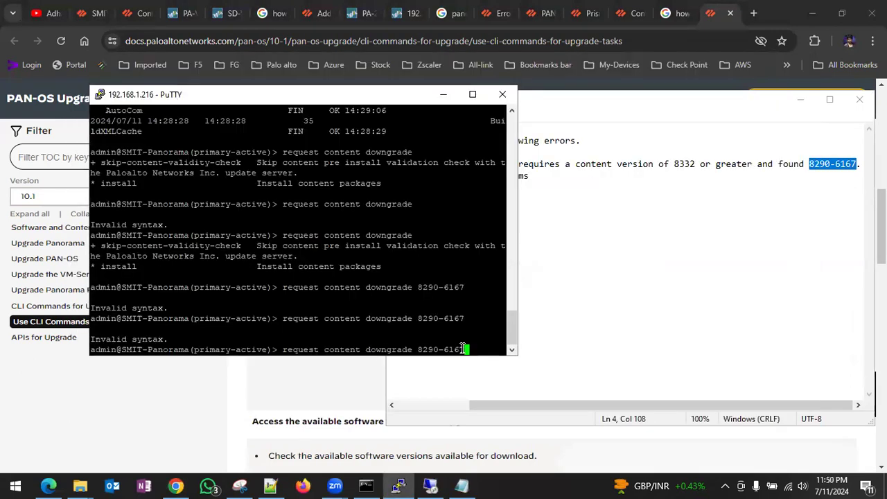
left_click(180, 13)
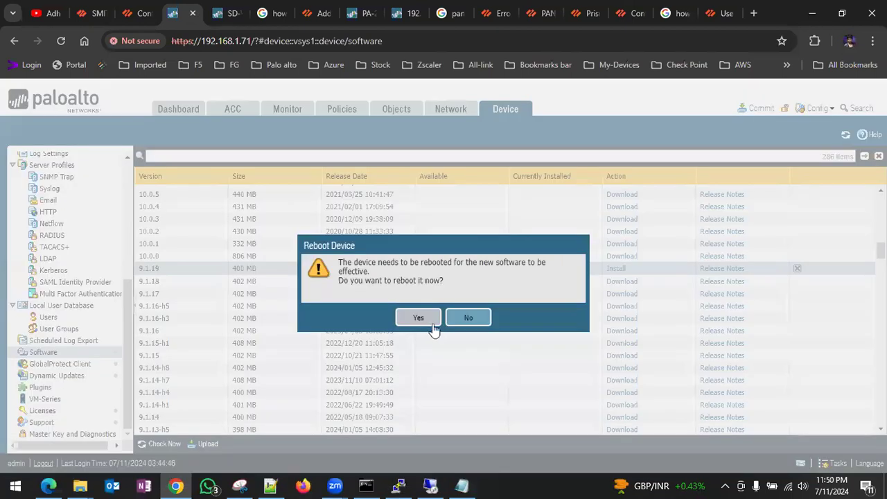
- Confirm the firewall reboot, close Panorama's failed 10.0.8-h4 install report, and return to PuTTY
left_click(424, 322)
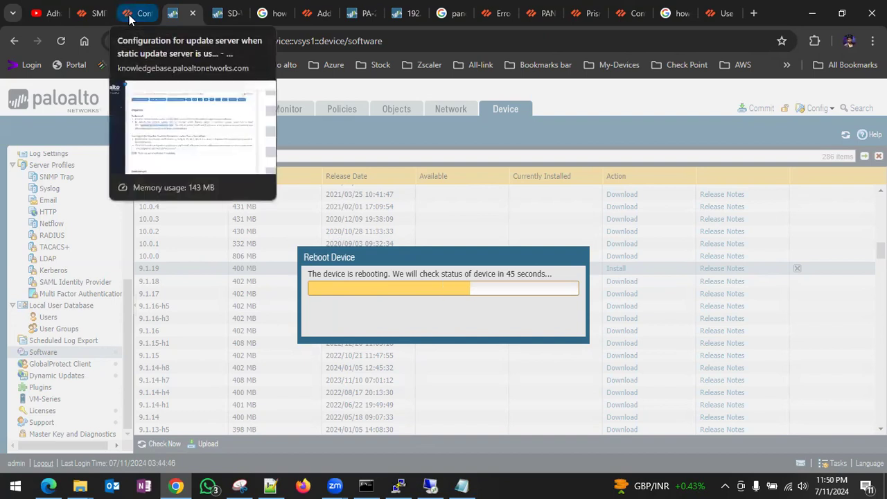
left_click(94, 13)
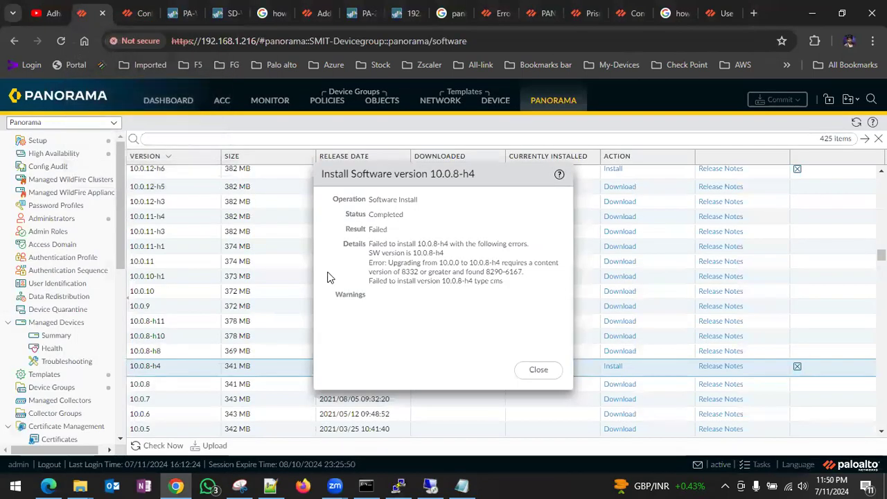
left_click(540, 372)
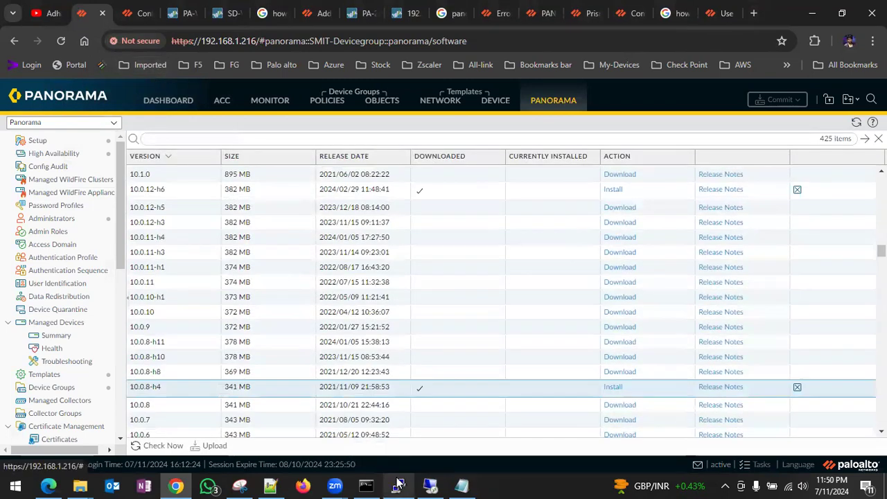
left_click(400, 484)
- Try content downgrade with 8332 and then with <8332>, both rejected
key("BackSpace")
key("BackSpace")
key("BackSpace")
key("BackSpace")
key("BackSpace")
key("BackSpace")
key("BackSpace")
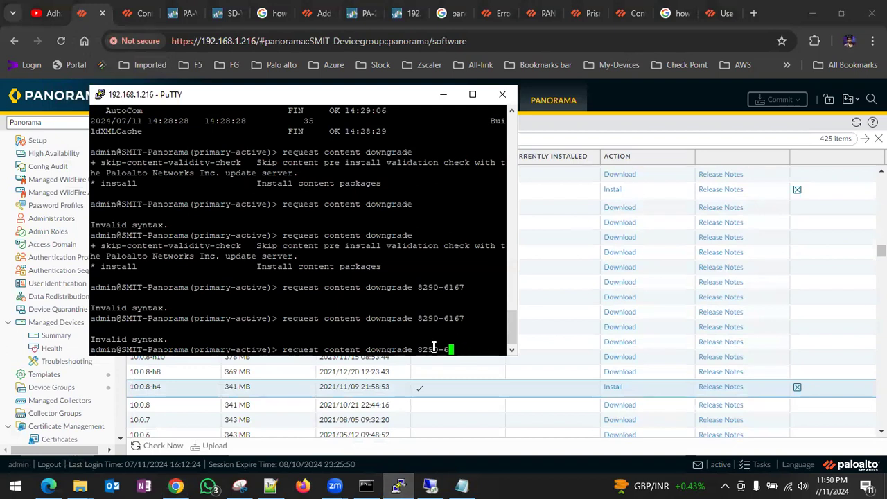
key("BackSpace")
type("833")
key("Return")
key("Up")
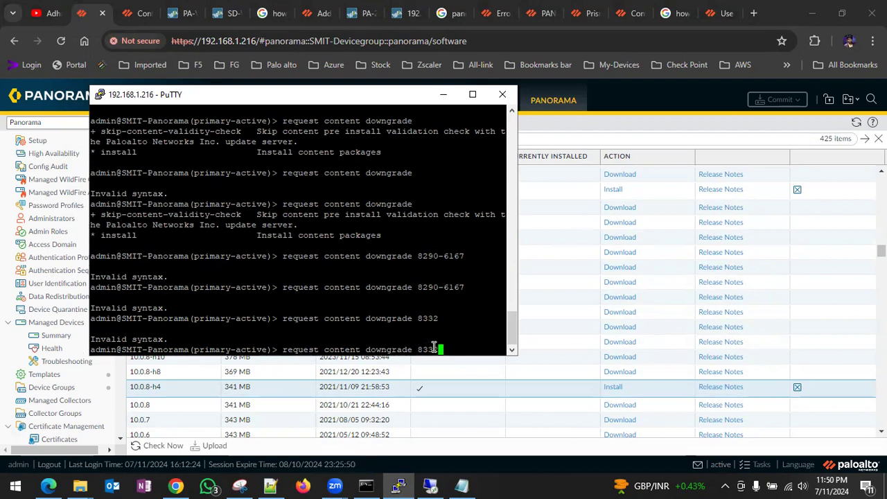
key("Left")
key("Left")
key("Left")
key("Left")
type("<")
key("Right")
key("Right")
key("Right")
key("Right")
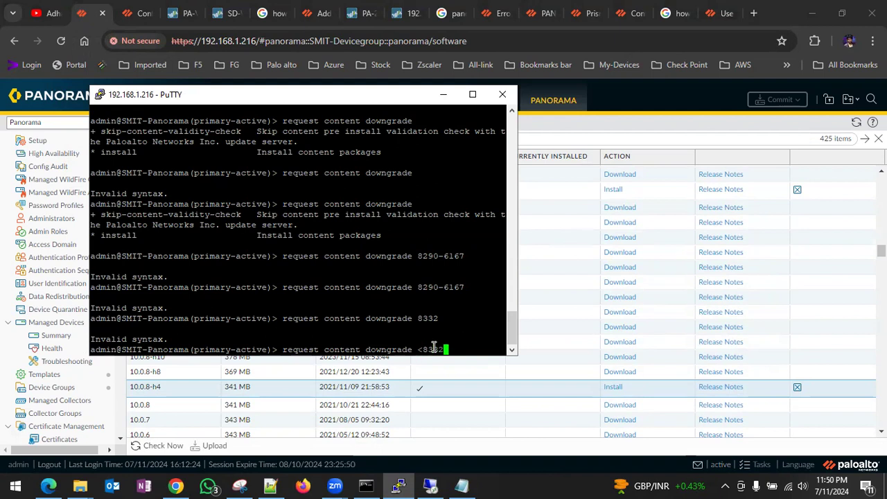
type(">")
key("Return")
- Copy 8866-8815 from the available content list and try downgrading to it
key("Up")
key("BackSpace")
key("BackSpace")
key("BackSpace")
key("BackSpace")
key("BackSpace")
key("BackSpace")
key("BackSpace")
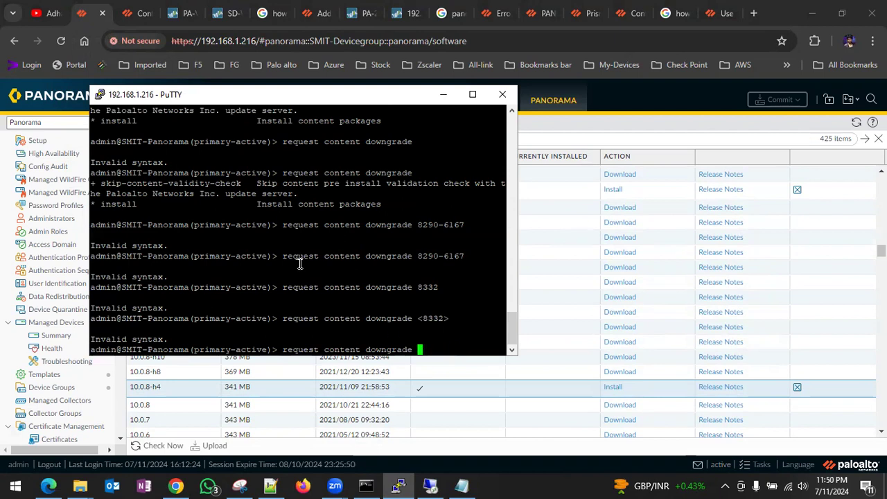
scroll(298, 261, "up", 15)
scroll(298, 261, "up", 5)
scroll(298, 261, "down", 20)
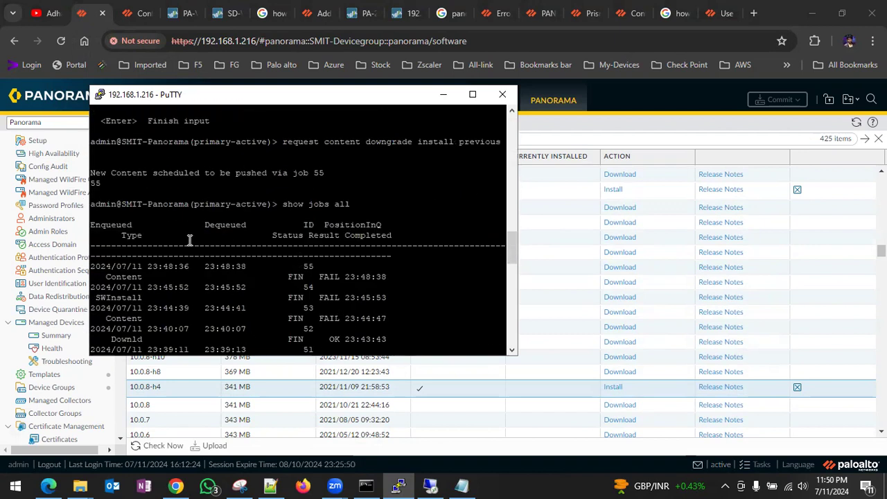
scroll(178, 224, "up", 10)
left_click_drag(139, 350, 91, 350)
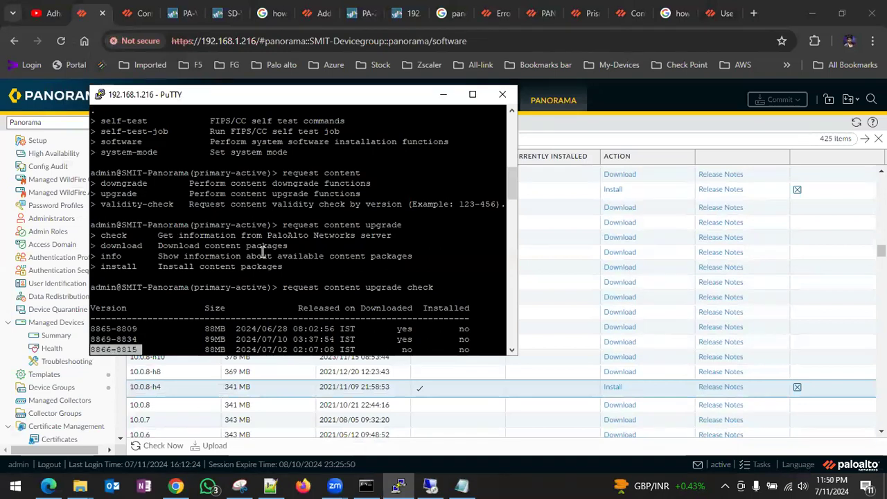
scroll(262, 253, "down", 10)
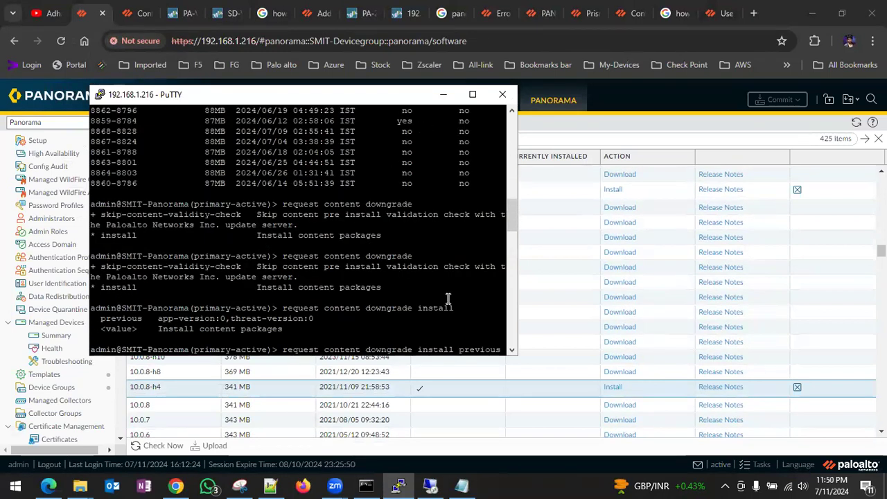
scroll(448, 298, "up", 2)
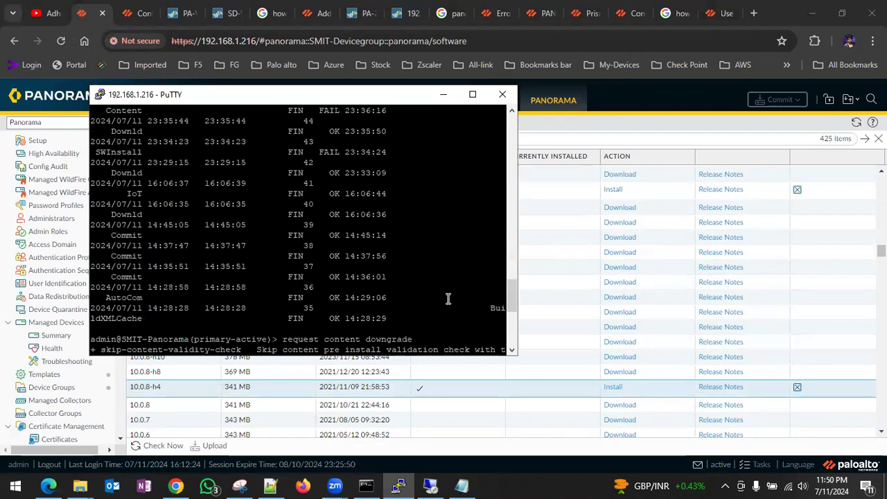
scroll(448, 299, "down", 5)
right_click(442, 351)
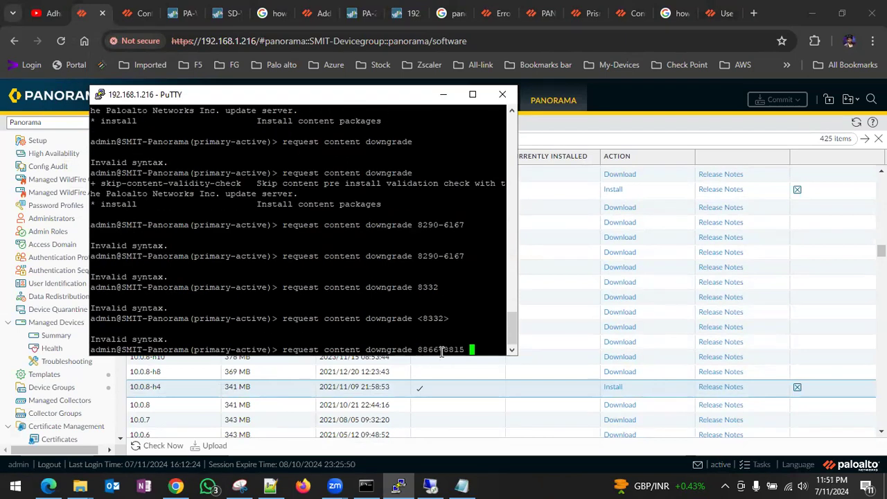
key("Return")
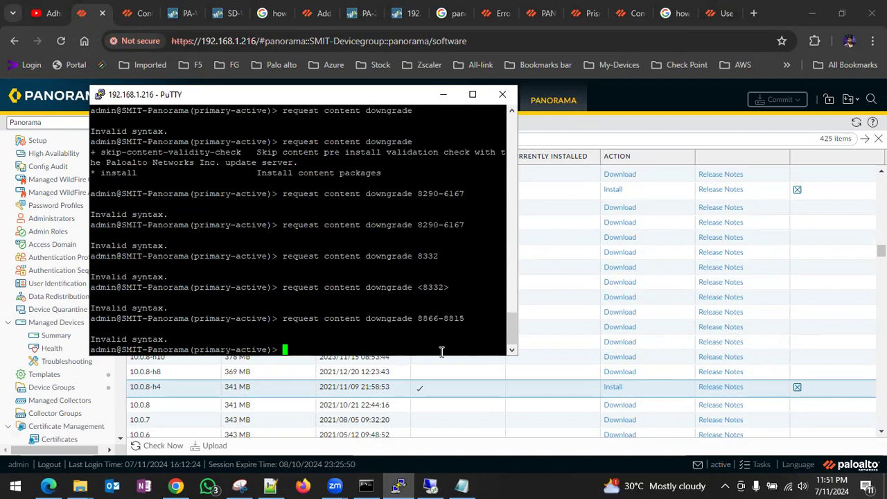
- Check the downgrade command's options with ? and consult the PAN-OS CLI commands documentation
key("Up")
key("BackSpace")
key("BackSpace")
key("BackSpace")
key("BackSpace")
key("BackSpace")
key("BackSpace")
key("BackSpace")
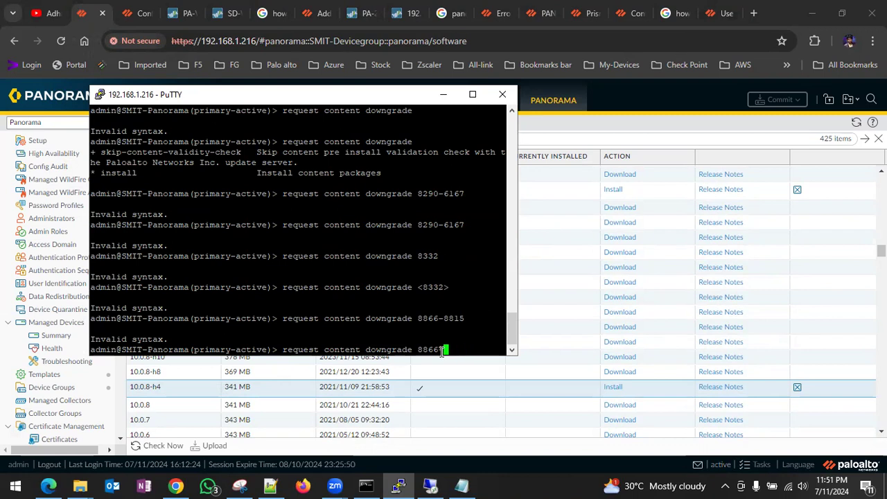
key("BackSpace")
key("BackSpace")
type("?")
type("v")
key("BackSpace")
type("?")
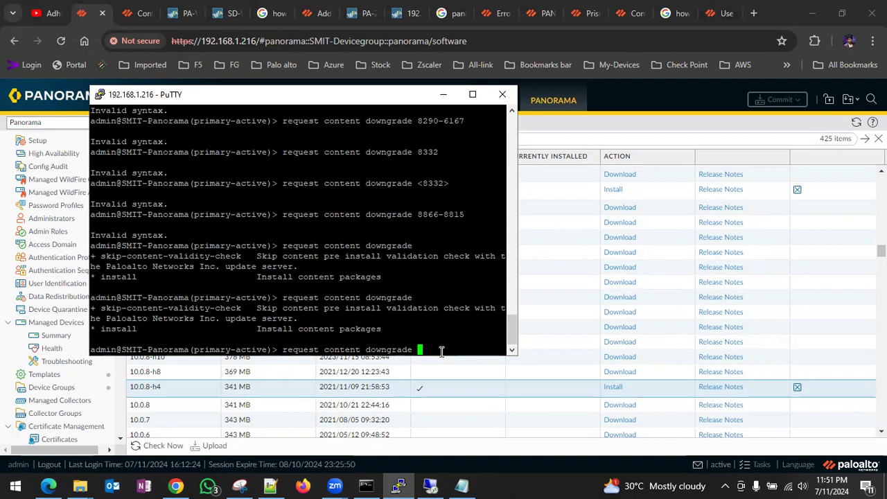
left_click(718, 12)
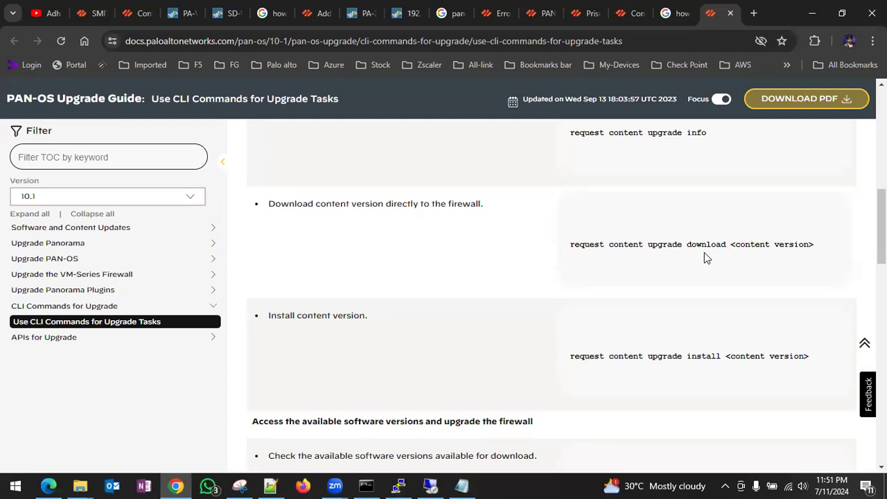
key("alt+Tab")
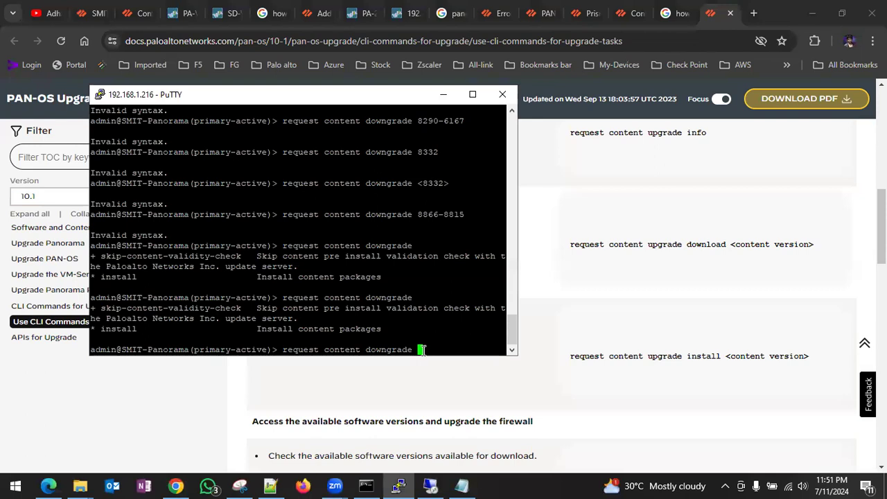
- Run 'request content upgrade download 8290-6167', pasting the version copied from Notepad
key("BackSpace")
key("BackSpace")
key("BackSpace")
key("BackSpace")
key("BackSpace")
key("BackSpace")
key("BackSpace")
key("BackSpace")
key("BackSpace")
key("BackSpace")
type("u")
key("Tab")
type("d")
key("Tab")
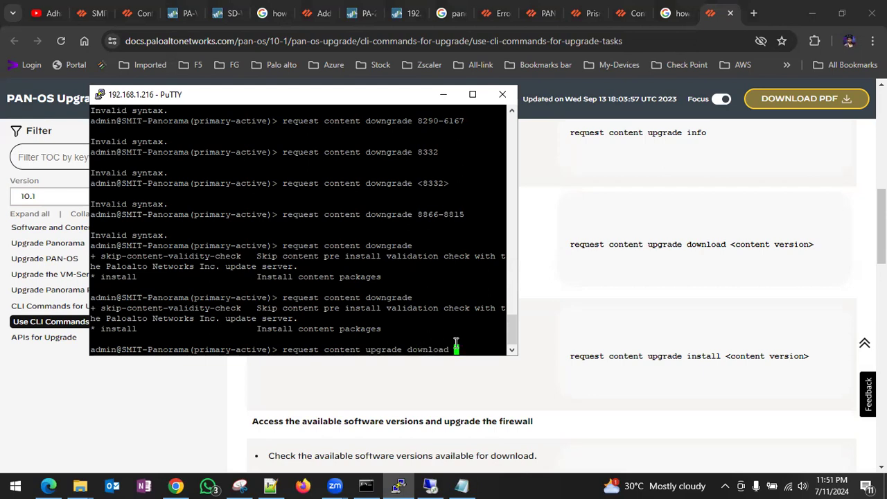
left_click(461, 485)
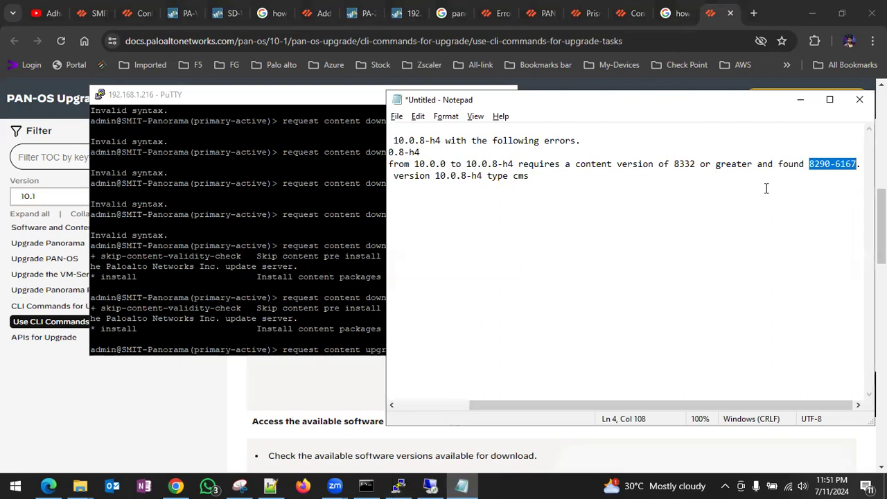
right_click(825, 172)
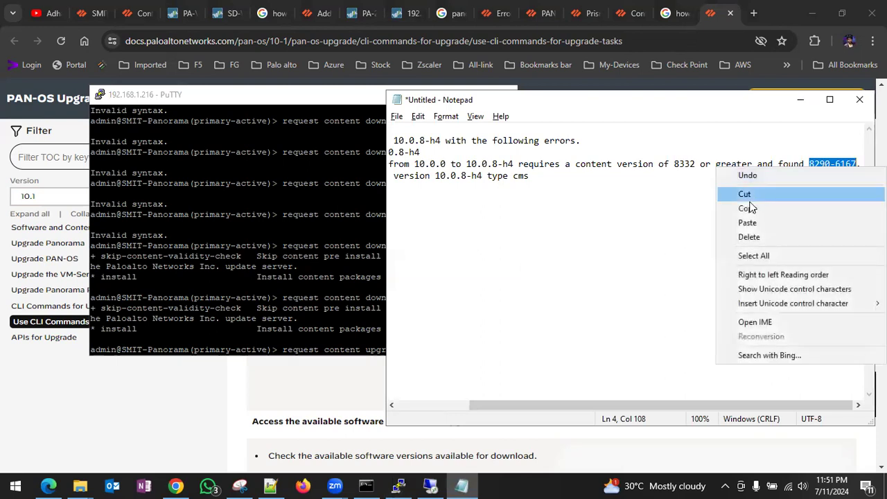
left_click(745, 207)
left_click(361, 286)
right_click(465, 347)
key("Return")
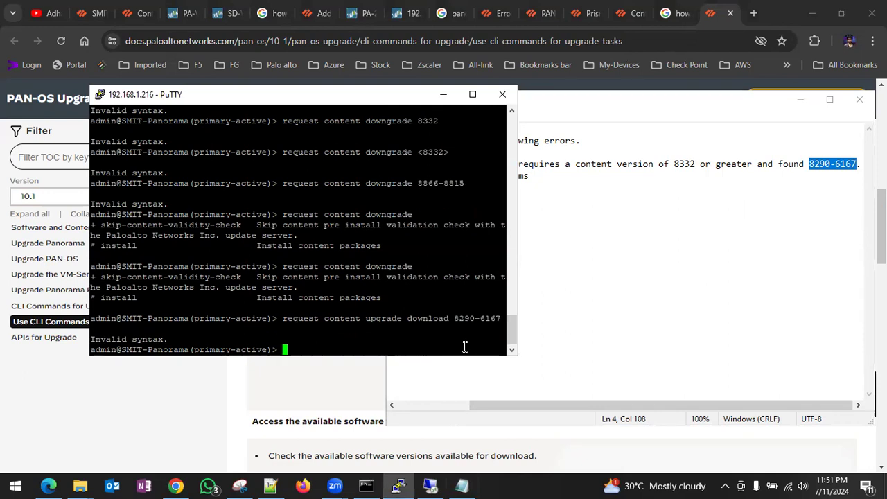
- Try 'request content upgrade download latest 8290-6167' after listing the download options
key("Up")
key("BackSpace")
key("BackSpace")
key("BackSpace")
key("BackSpace")
key("BackSpace")
key("BackSpace")
key("BackSpace")
key("BackSpace")
key("BackSpace")
key("question")
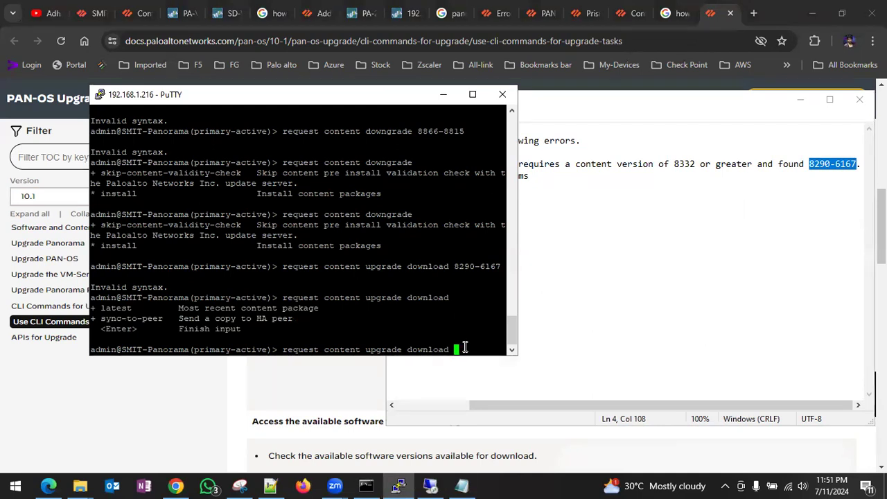
type("latest")
key("question")
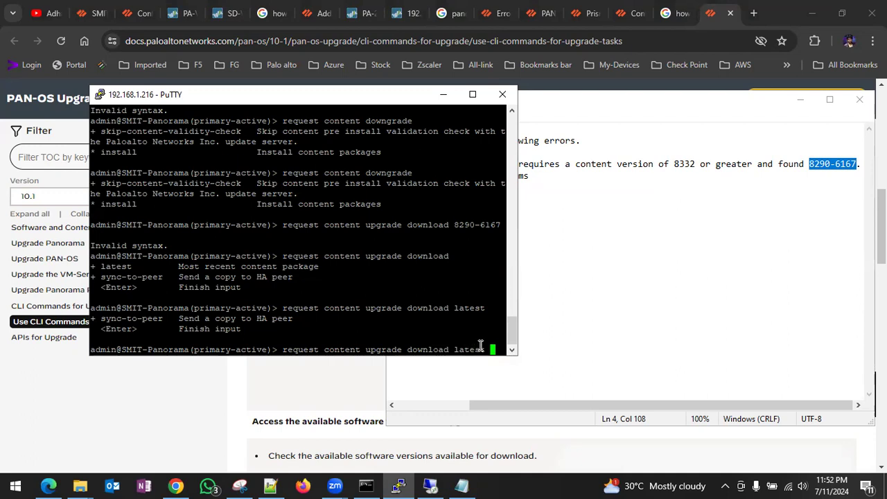
right_click(466, 347)
key("Return")
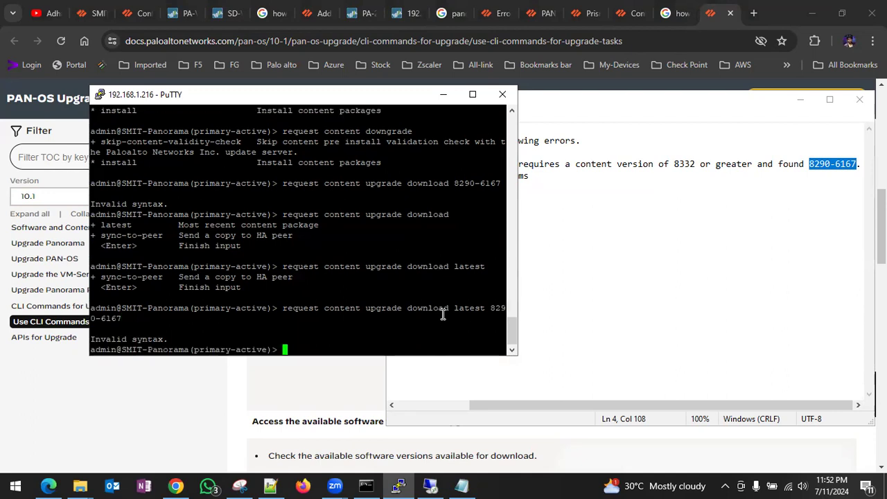
- Run 'request content upgrade download latest' to fetch the newest content package
key("Up")
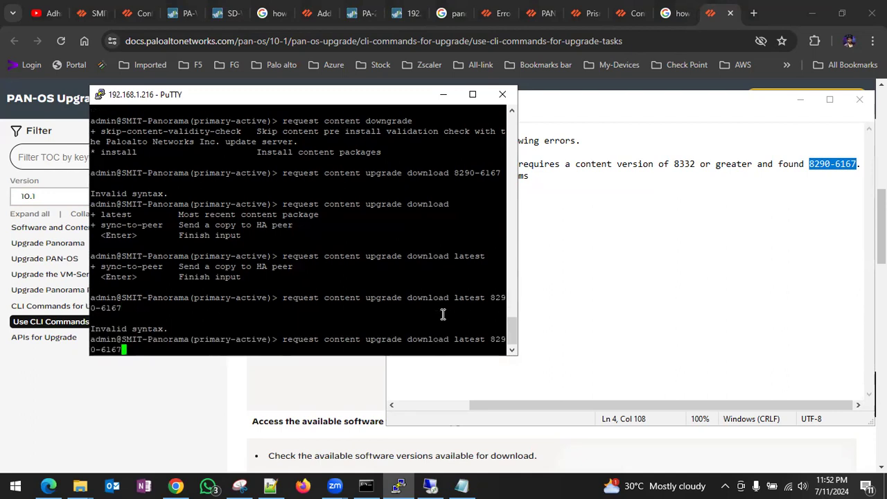
key("BackSpace")
key("BackSpace")
key("BackSpace")
key("BackSpace")
key("BackSpace")
key("BackSpace")
key("BackSpace")
key("BackSpace")
key("BackSpace")
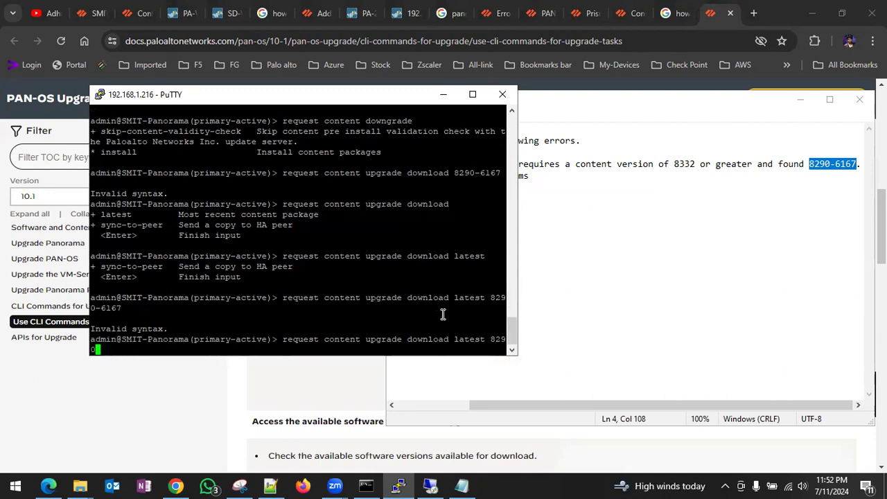
key("question")
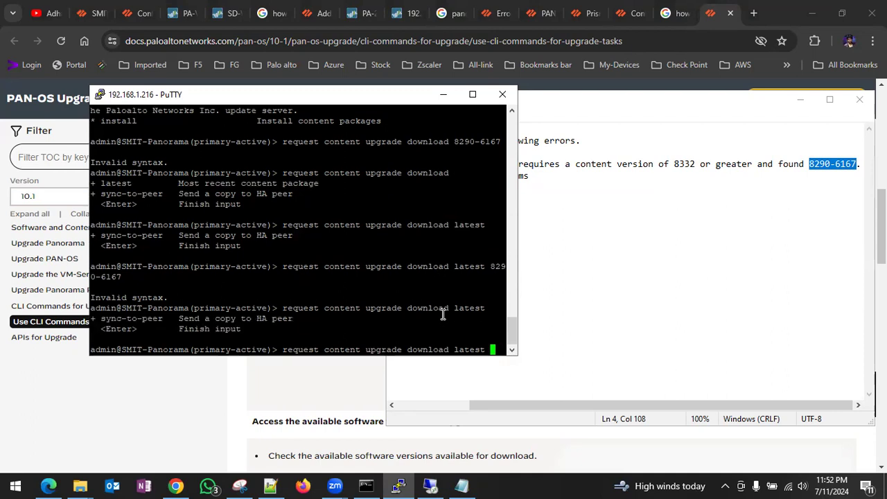
key("Return")
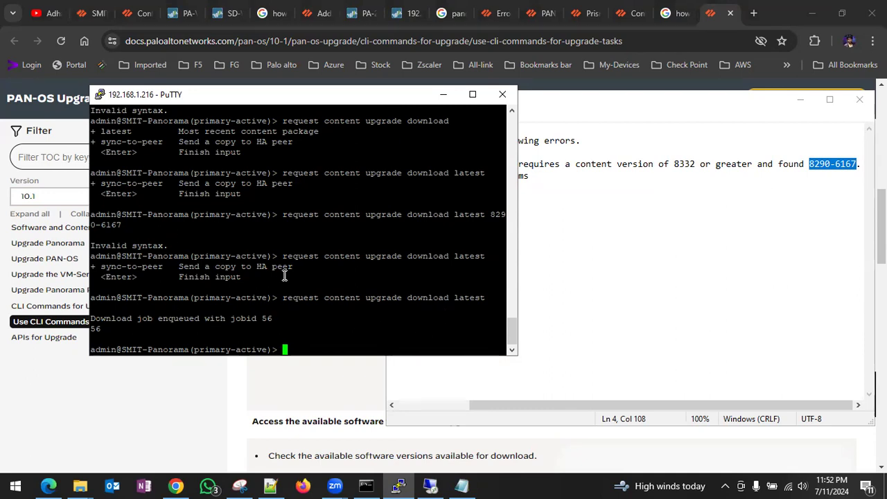
- Recall and run 'show jobs all' to list the jobs including download job 56
scroll(284, 275, "up", 8)
scroll(284, 276, "up", 2)
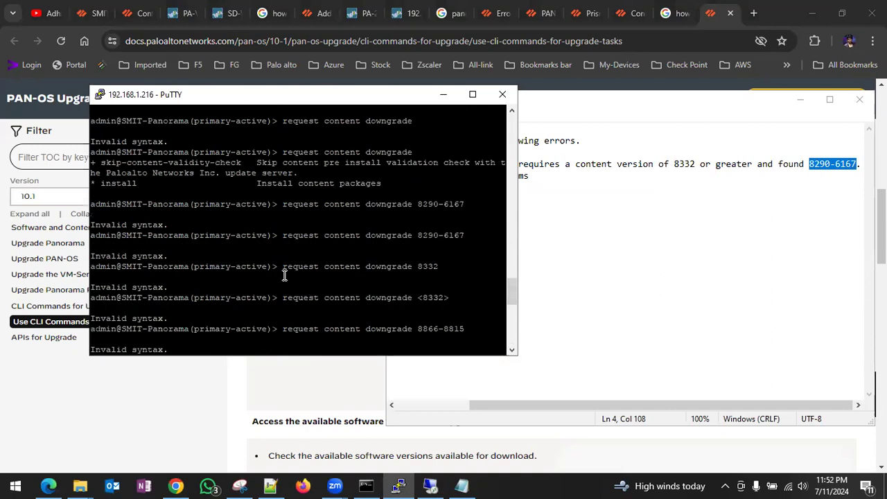
scroll(284, 275, "down", 10)
key("Up")
key("Up")
key("Up")
key("Up")
key("Up")
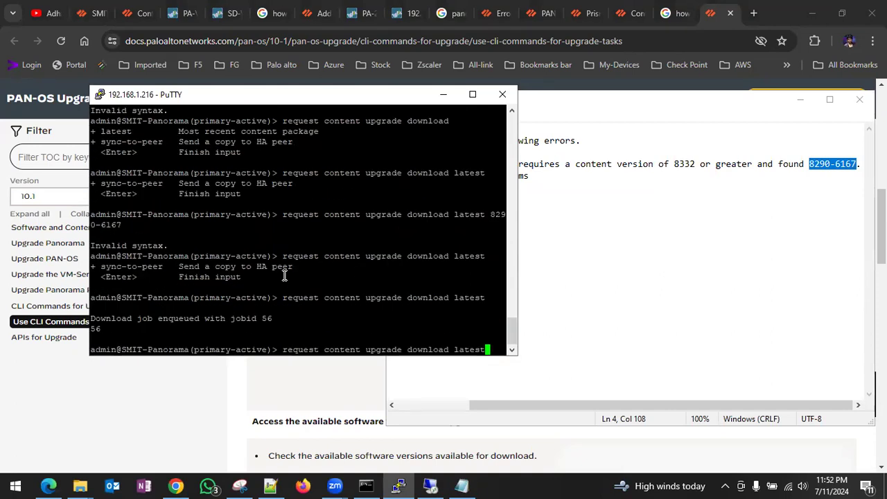
key("Up")
key("Up")
key("Up")
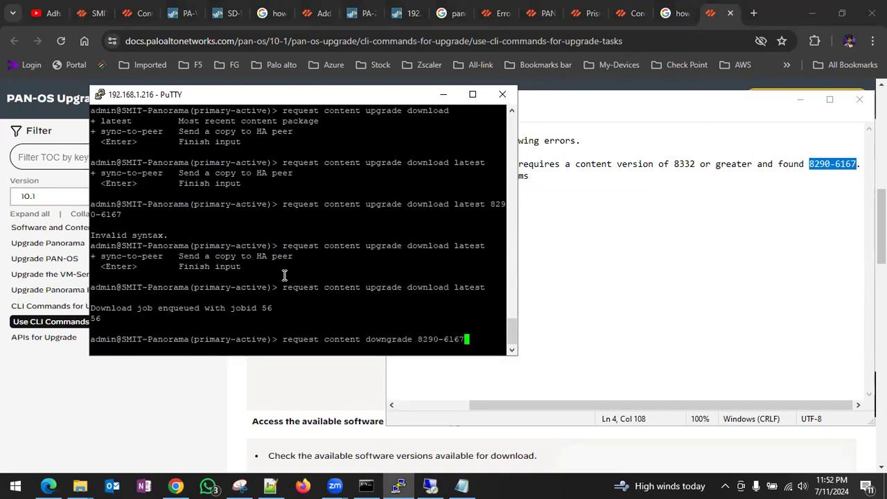
key("Return")
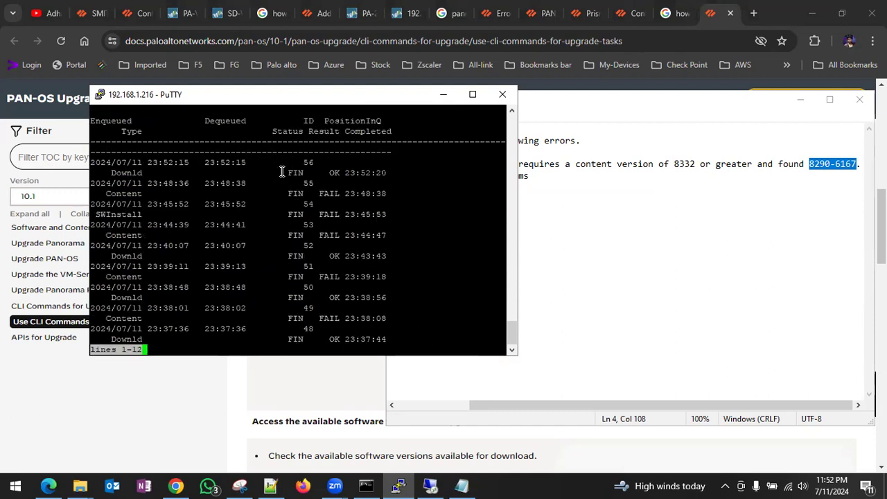
- Highlight job 56's OK result, leave the pager, and list 'request content upgrade download' options
left_click_drag(290, 172, 387, 174)
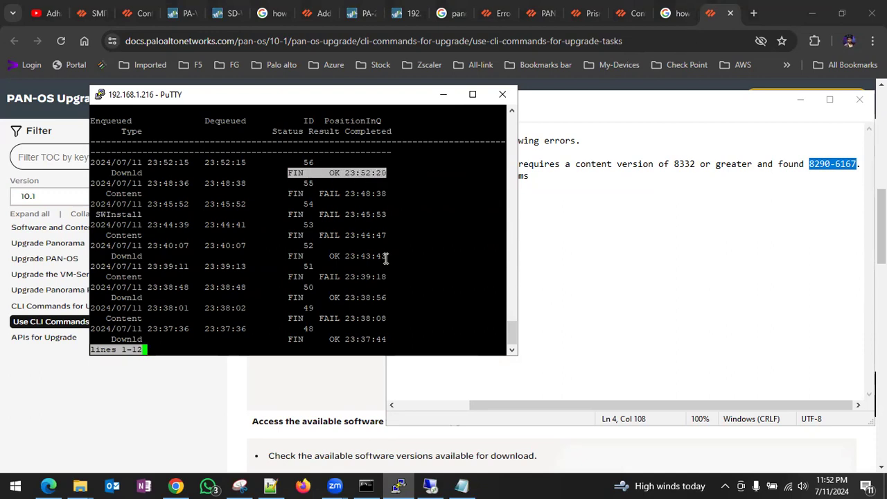
key("Return")
key("Return")
key("Return")
key("Return")
key("Return")
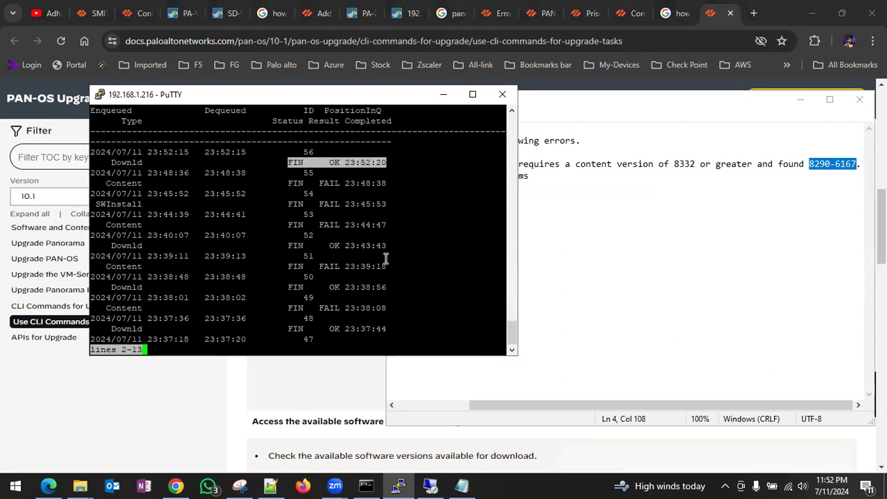
key("Return")
key("Return")
key("Return")
key("Return")
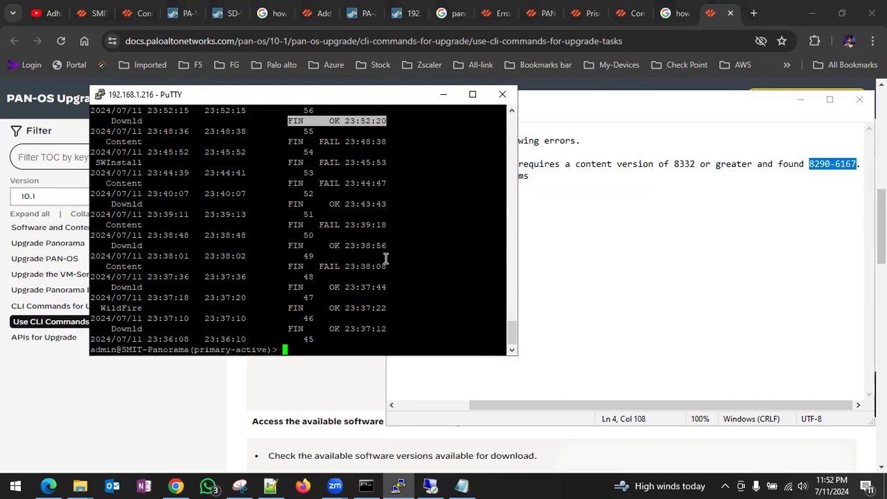
type("show jobs all")
key("Up")
key("BackSpace")
key("BackSpace")
key("BackSpace")
key("BackSpace")
key("BackSpace")
key("BackSpace")
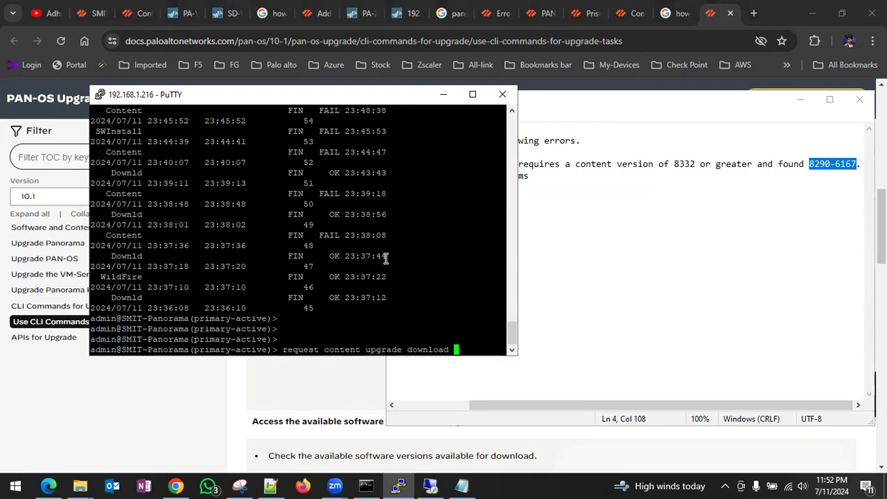
key("question")
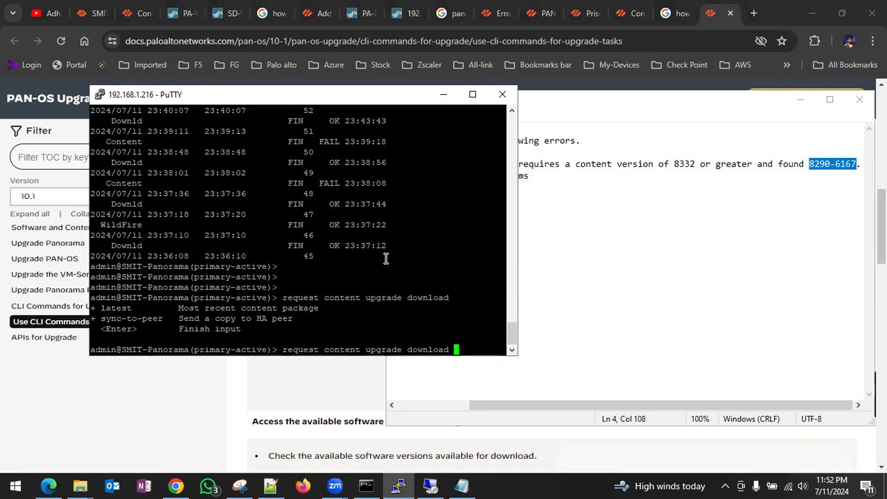
key("Return")
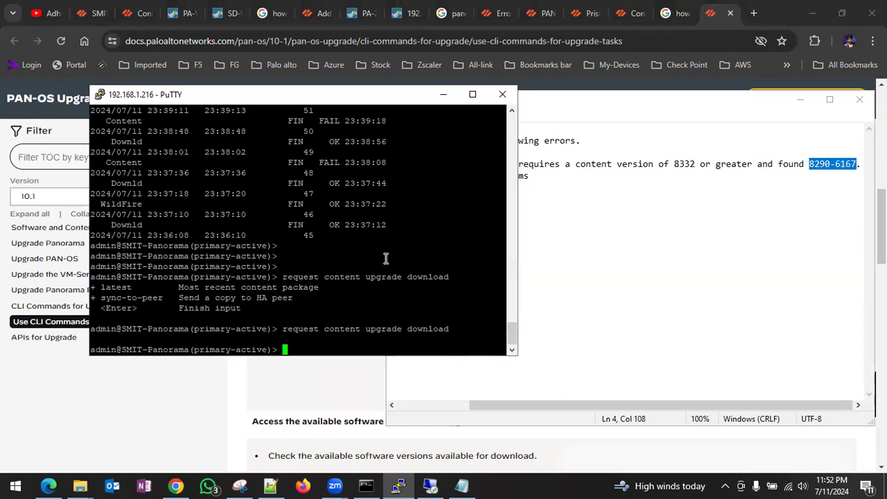
- Browse command history and retype the line as 'request content upgrade download'
key("Up")
key("Up")
key("Up")
key("Up")
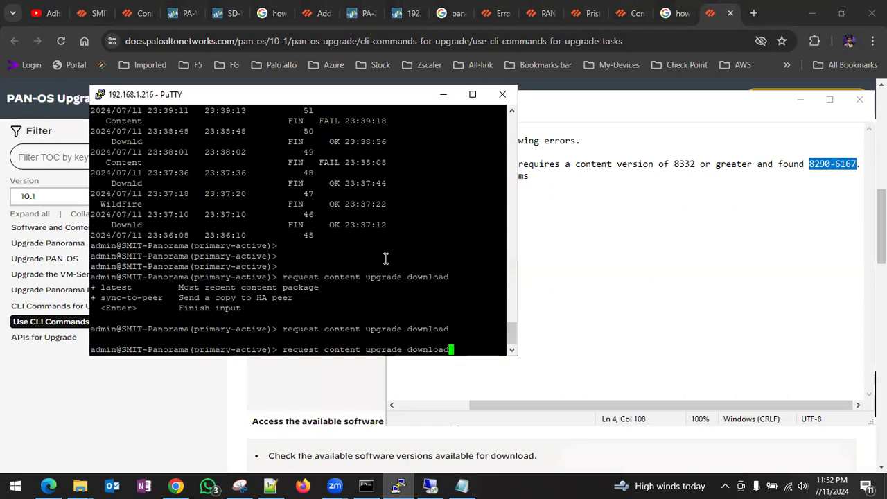
key("Up")
key("Up")
key("Up")
key("Up")
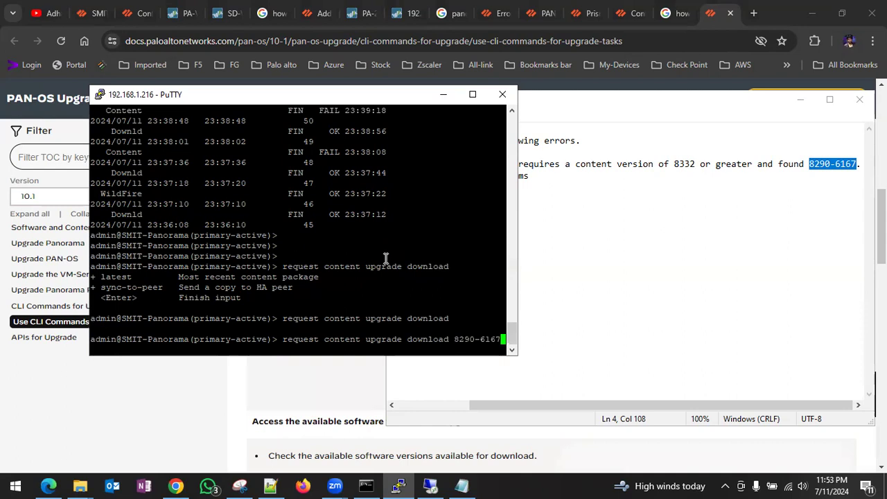
key("Up")
key("Up")
key("Up")
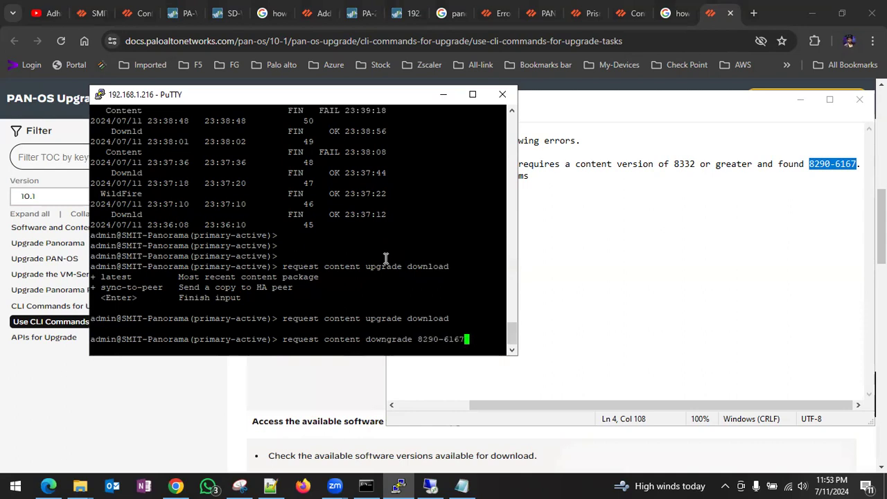
key("Up")
key("Up")
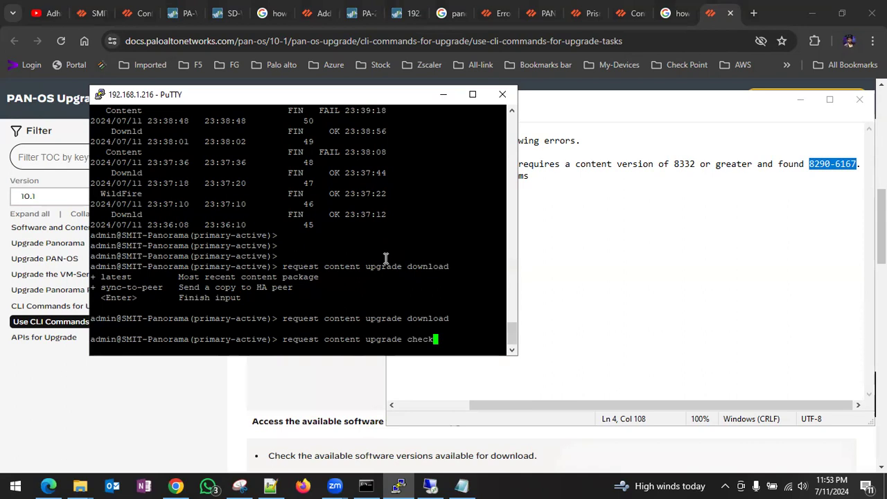
key("Down")
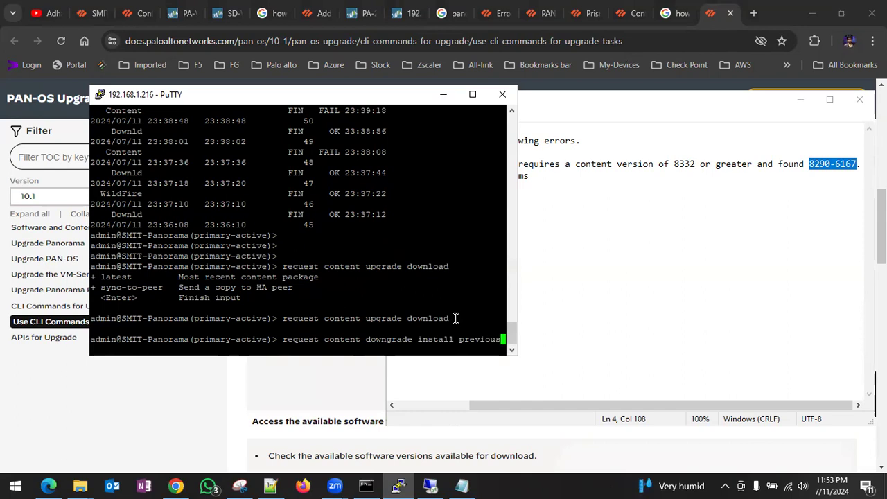
key("BackSpace")
key("BackSpace")
key("BackSpace")
key("BackSpace")
key("BackSpace")
key("BackSpace")
key("BackSpace")
key("BackSpace")
key("BackSpace")
key("BackSpace")
key("BackSpace")
key("BackSpace")
key("BackSpace")
key("BackSpace")
key("BackSpace")
key("BackSpace")
key("BackSpace")
key("BackSpace")
key("BackSpace")
key("BackSpace")
key("BackSpace")
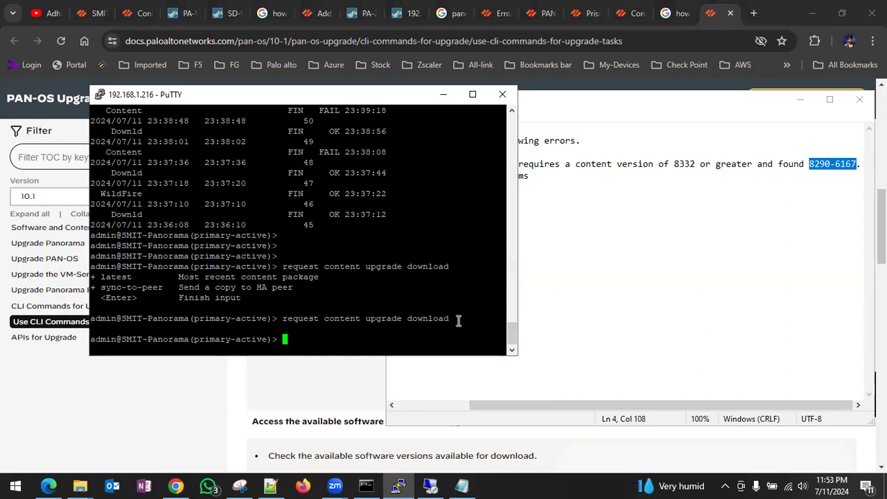
key("Up")
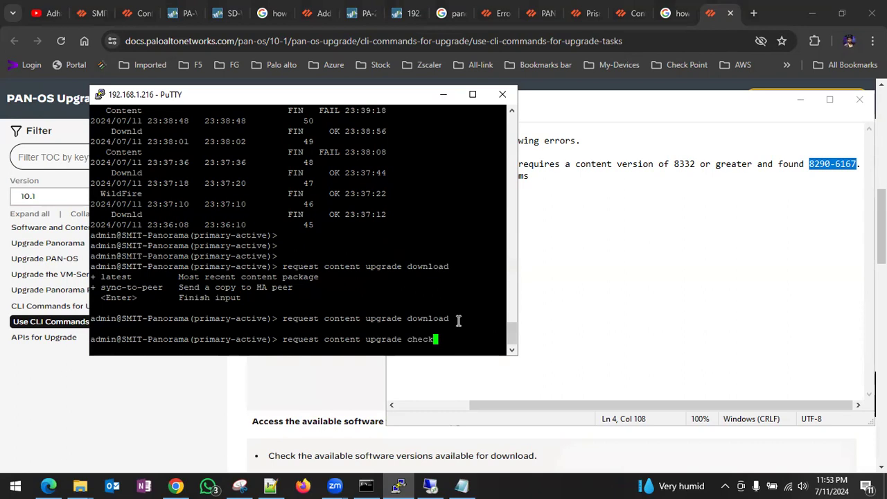
key("Up")
key("BackSpace")
key("BackSpace")
key("BackSpace")
key("BackSpace")
key("BackSpace")
key("BackSpace")
key("BackSpace")
key("BackSpace")
key("BackSpace")
key("BackSpace")
key("BackSpace")
key("BackSpace")
key("BackSpace")
key("BackSpace")
key("BackSpace")
key("BackSpace")
type("dow")
key("BackSpace")
key("BackSpace")
key("BackSpace")
key("BackSpace")
key("BackSpace")
key("BackSpace")
key("BackSpace")
key("BackSpace")
key("BackSpace")
key("BackSpace")
key("BackSpace")
key("BackSpace")
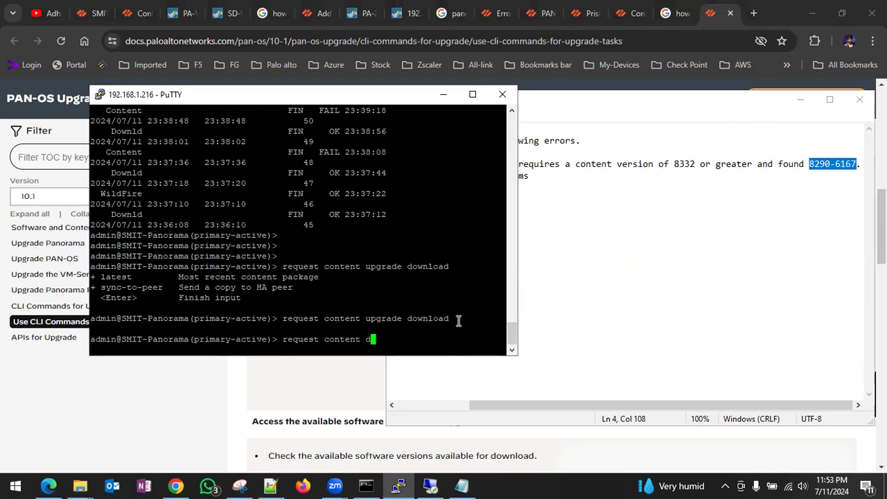
key("BackSpace")
type("upgrade download")
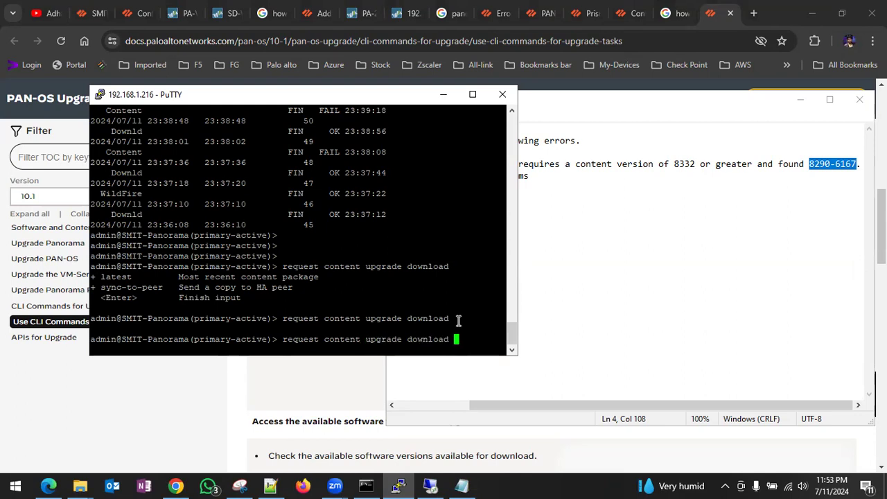
- Copy content version 8866-8815 and run 'request content upgrade download 8866-8815', which is rejected
scroll(317, 221, "up", 15)
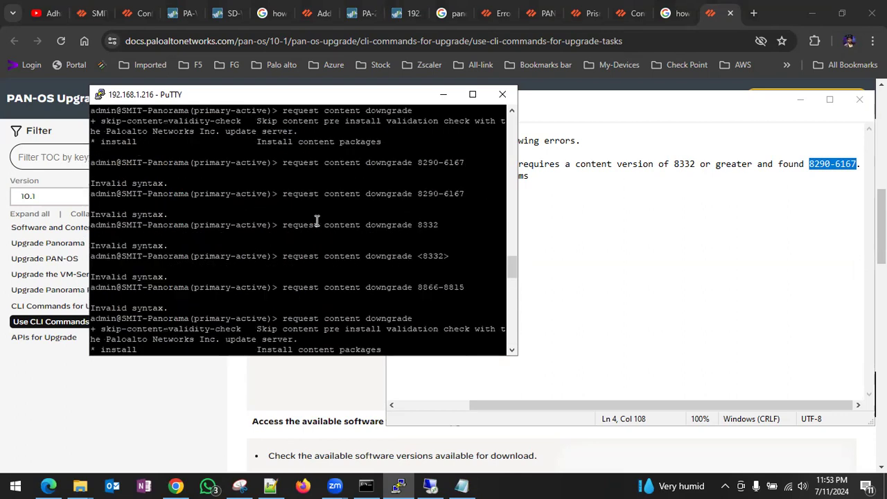
scroll(243, 263, "up", 5)
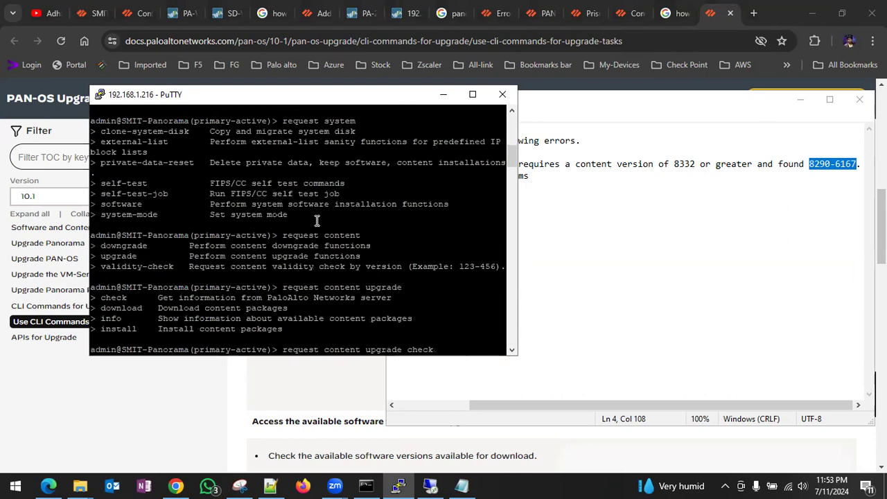
scroll(187, 276, "down", 3)
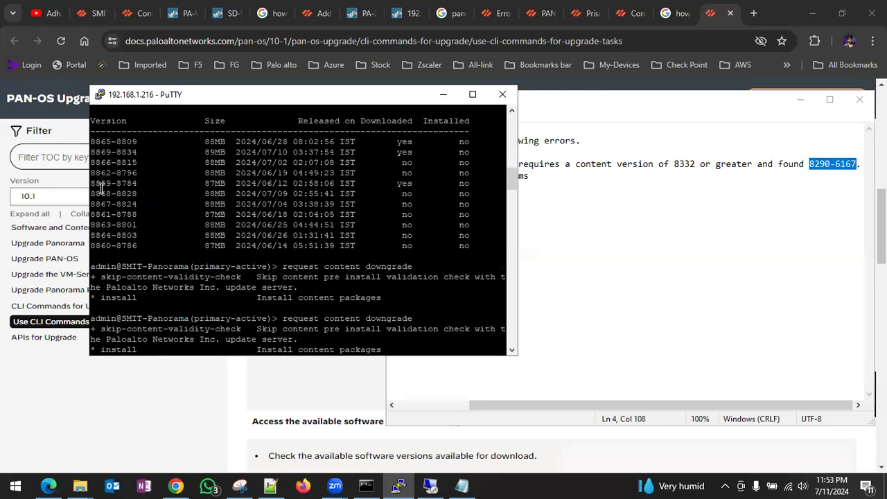
left_click_drag(91, 162, 137, 163)
scroll(373, 250, "down", 10)
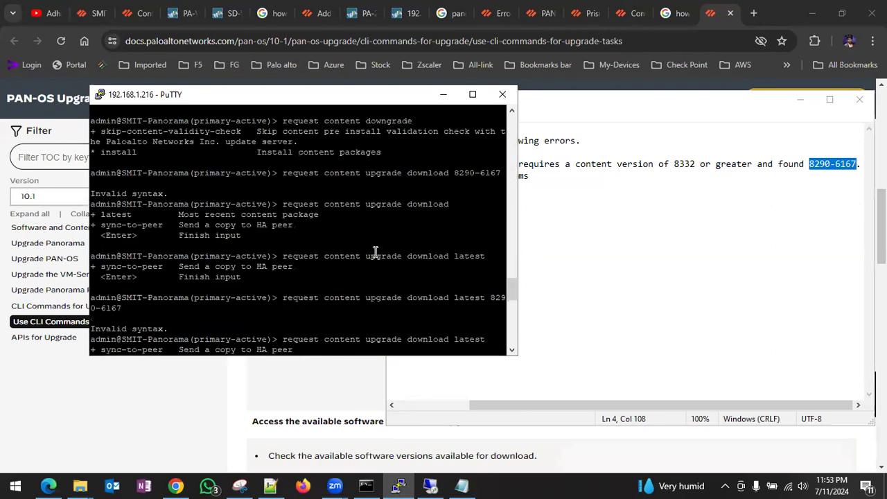
right_click(468, 327)
key("Return")
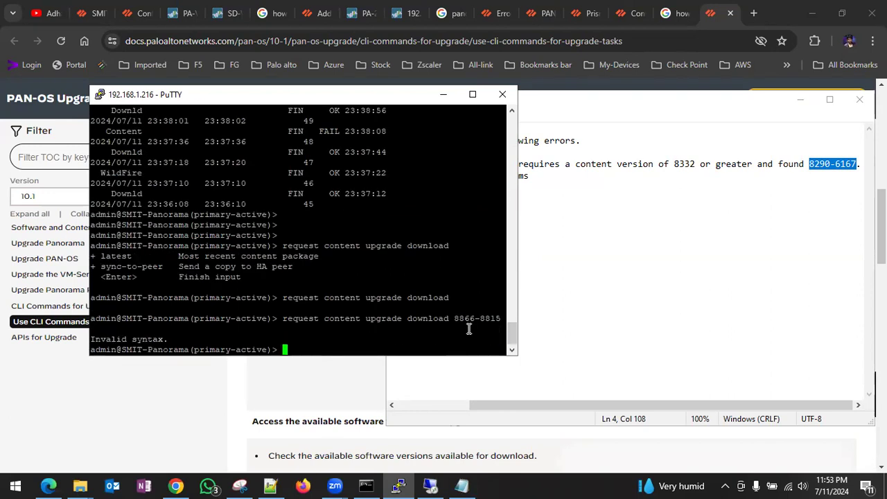
- Retry the download as 'download latest 8866-8815' after listing the command's options
key("Up")
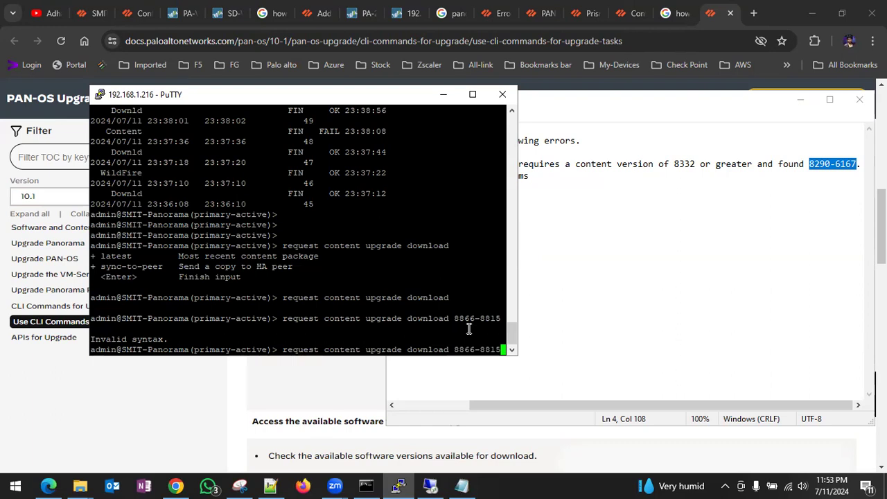
key("BackSpace")
key("BackSpace")
key("BackSpace")
key("BackSpace")
key("BackSpace")
key("BackSpace")
key("BackSpace")
key("BackSpace")
key("BackSpace")
key("question")
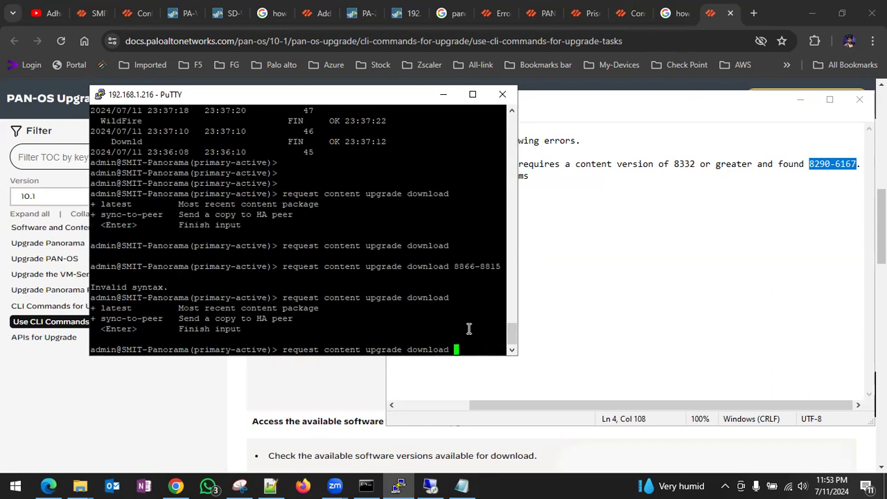
type("latest")
right_click(469, 329)
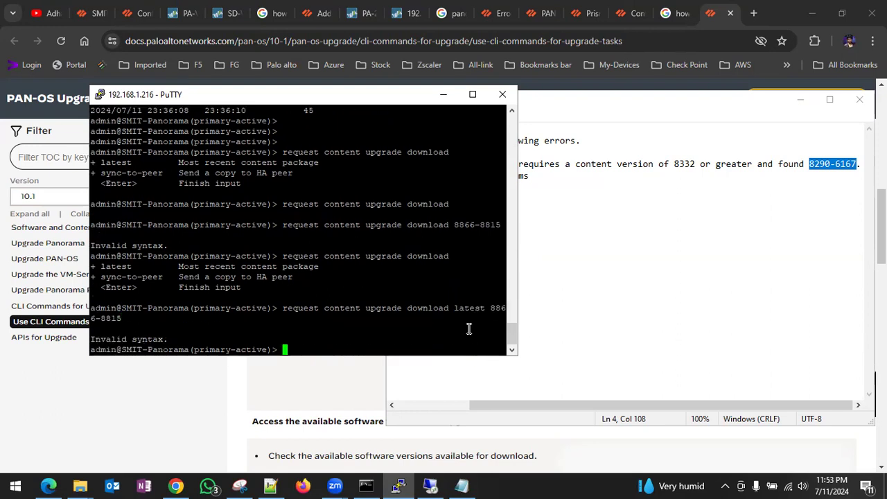
- Query the options after 'latest' with '?', then bring up the PAN-OS Upgrade Guide
key("Up")
key("BackSpace")
key("BackSpace")
key("BackSpace")
key("BackSpace")
key("BackSpace")
key("BackSpace")
key("BackSpace")
key("BackSpace")
key("BackSpace")
key("BackSpace")
key("BackSpace")
key("BackSpace")
key("BackSpace")
type("est ?")
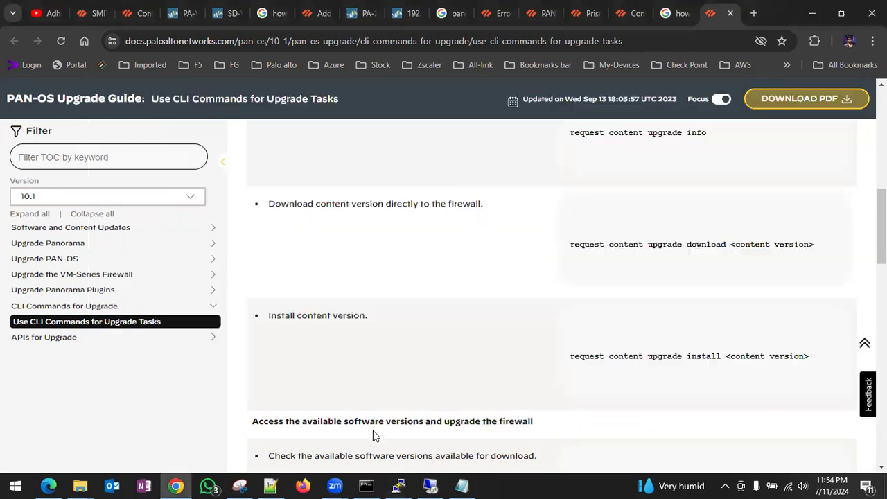
left_click(375, 435)
- Read the guide's CLI install and restart commands, then return to the rebooting firewall's tab
scroll(721, 361, "down", 3)
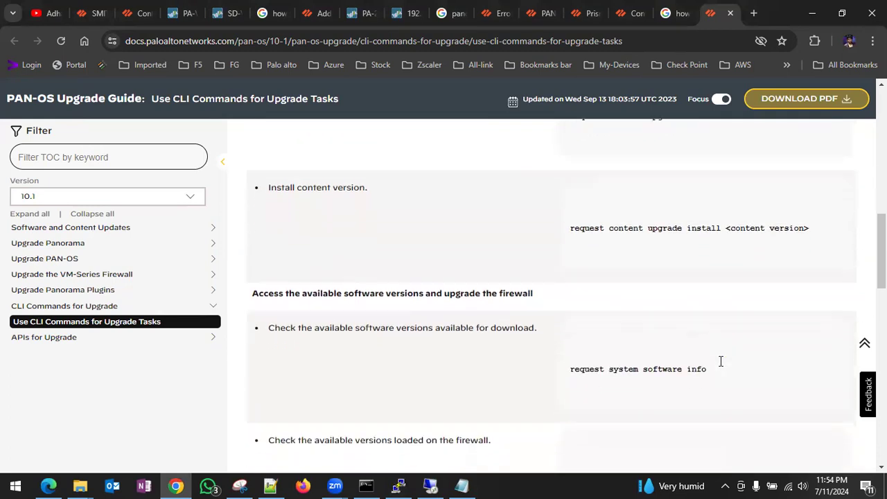
scroll(721, 366, "down", 2)
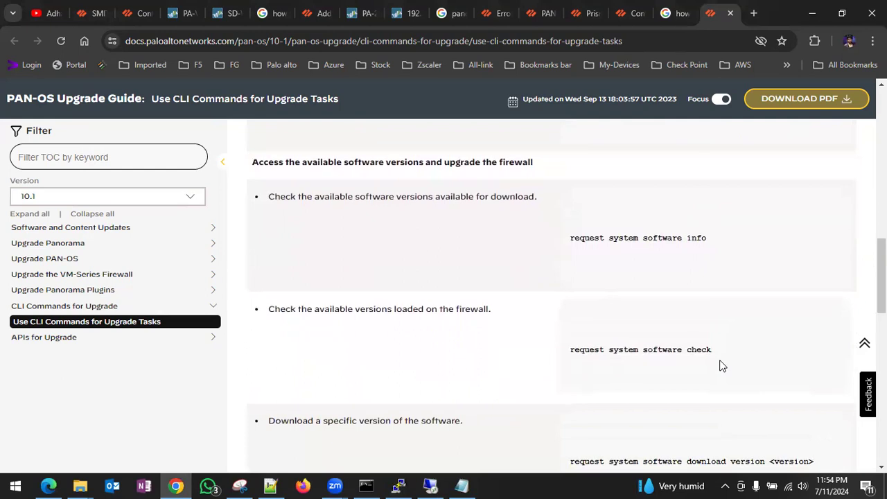
scroll(721, 364, "down", 6)
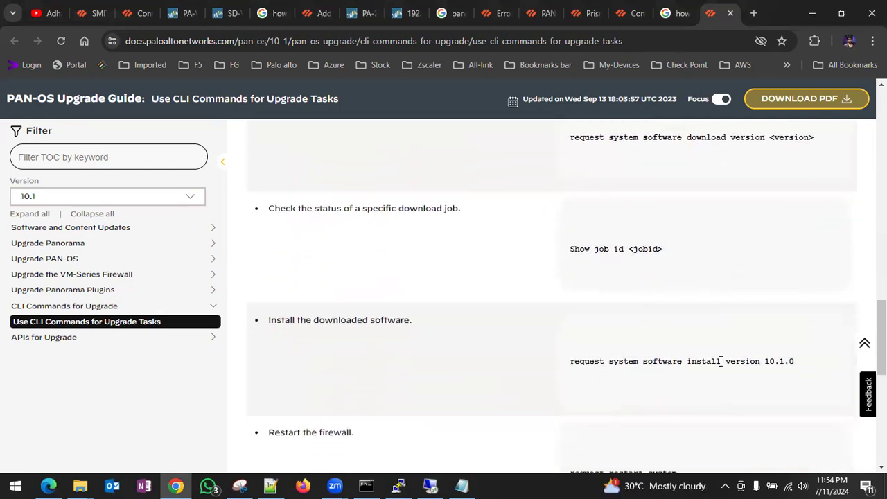
scroll(721, 361, "down", 2)
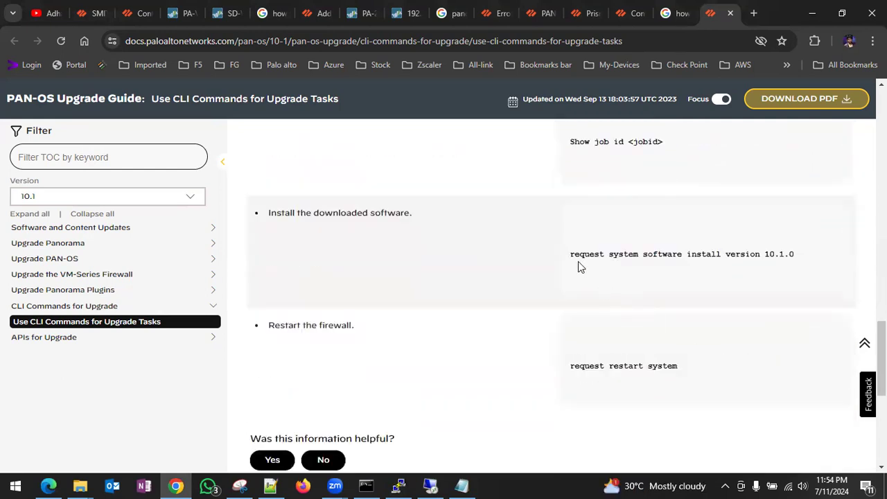
left_click(178, 14)
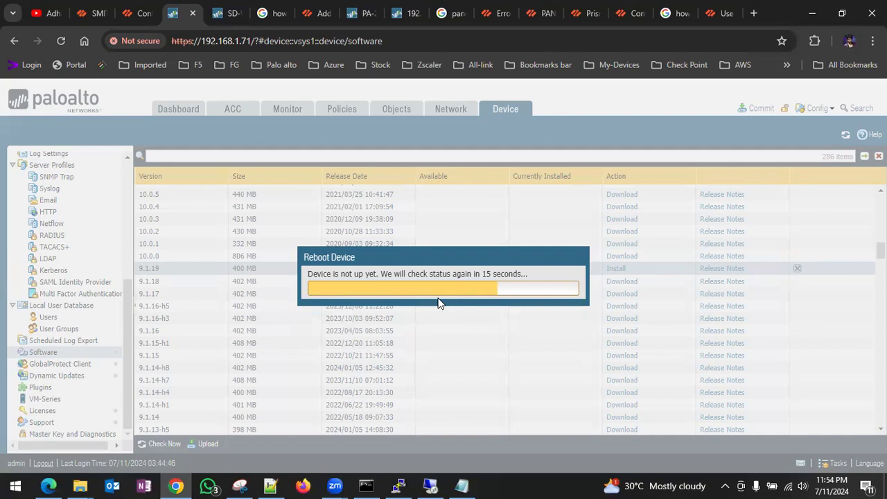
- Find PAN-OS 10.0.1 on Panorama's Software page and confirm its download
left_click(97, 13)
scroll(364, 312, "down", 3)
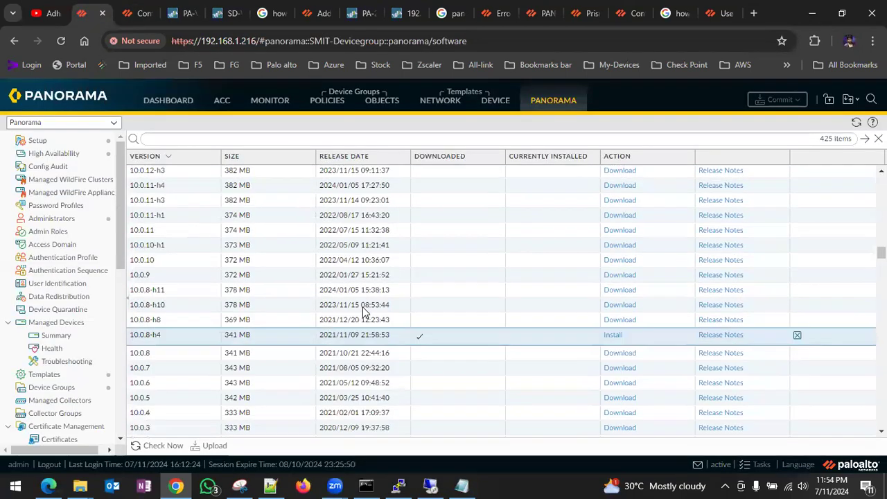
scroll(364, 312, "up", 5)
scroll(364, 312, "up", 10)
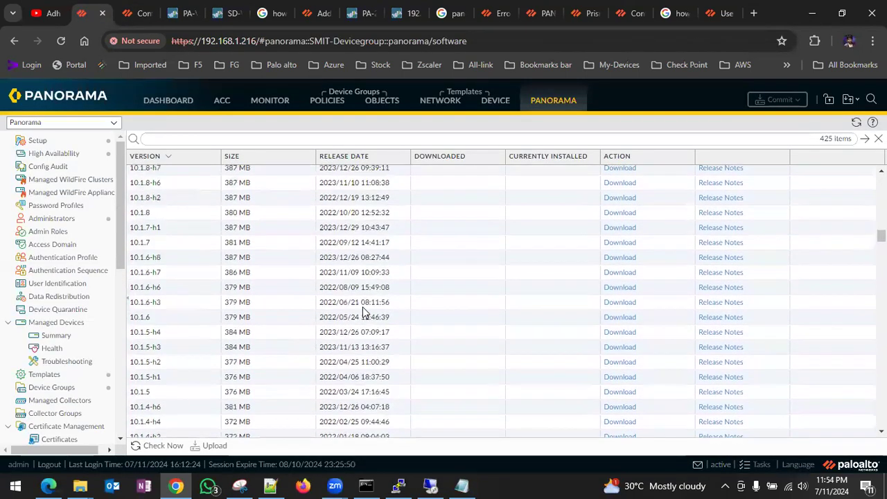
scroll(364, 312, "down", 15)
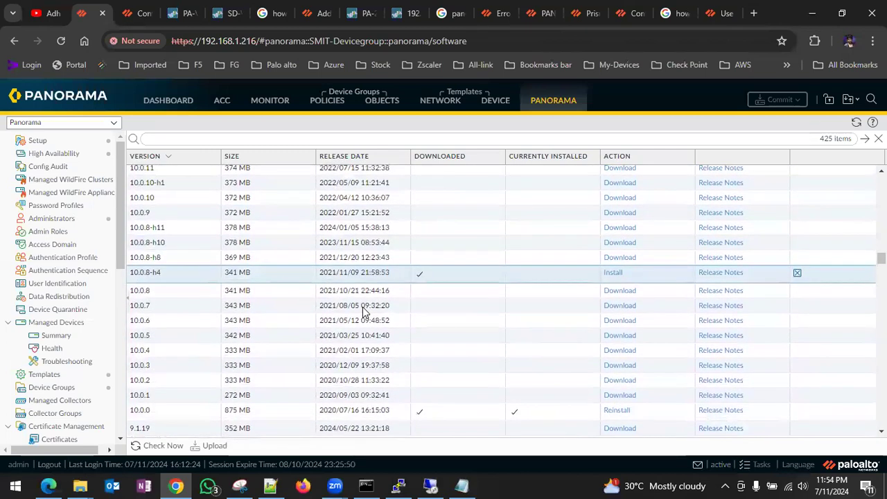
scroll(364, 312, "down", 3)
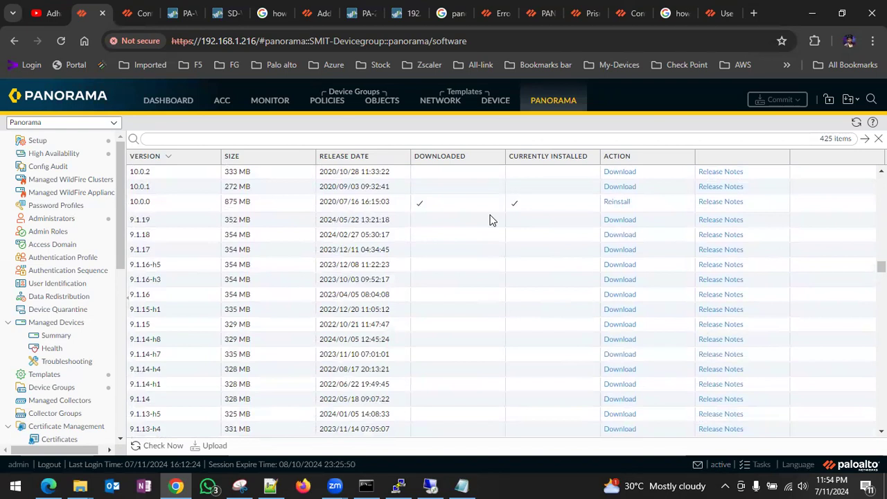
scroll(490, 220, "up", 1)
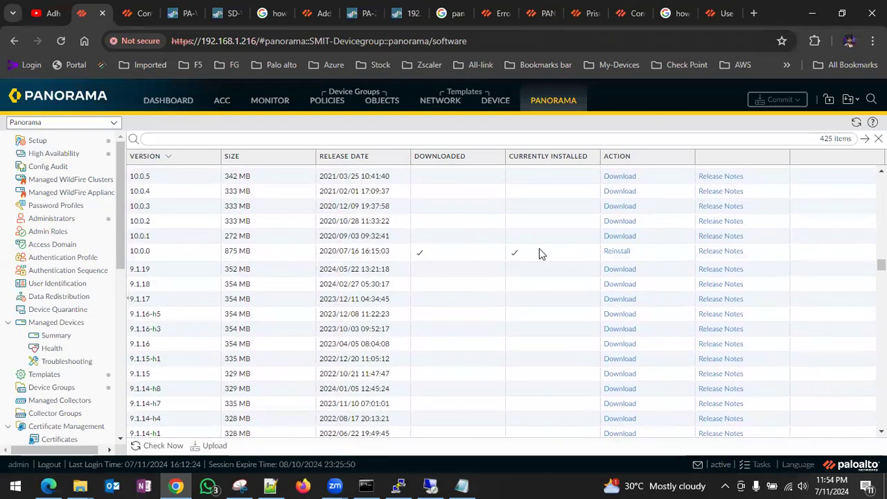
left_click(621, 236)
left_click(469, 296)
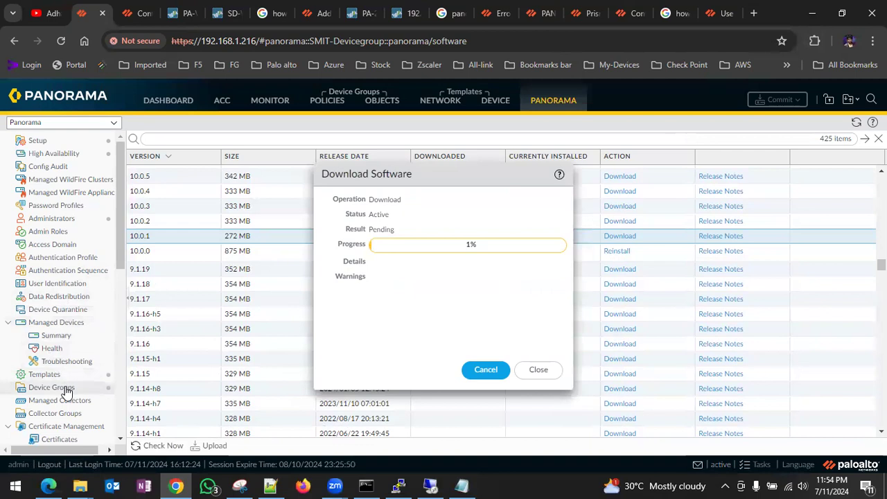
scroll(62, 355, "down", 4)
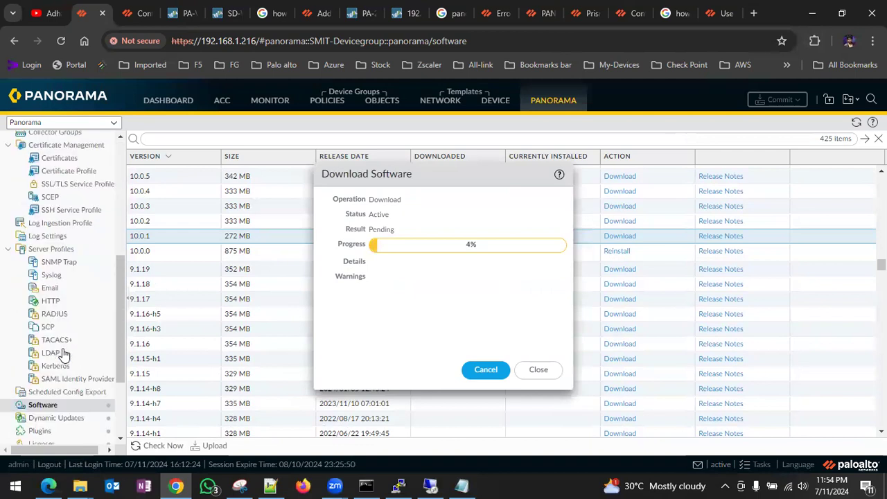
scroll(62, 355, "down", 2)
- Browse Panorama's Plugins and Dynamic Updates pages, opening then dismissing Install From File
left_click(76, 297)
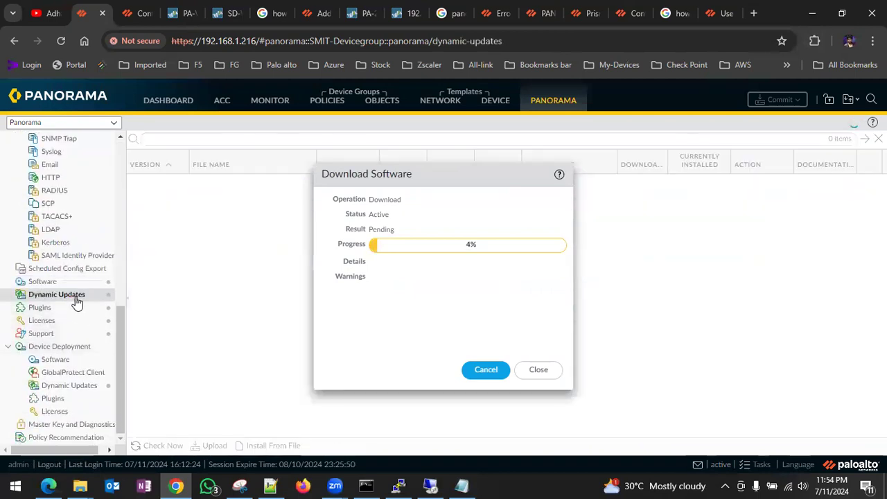
left_click(52, 309)
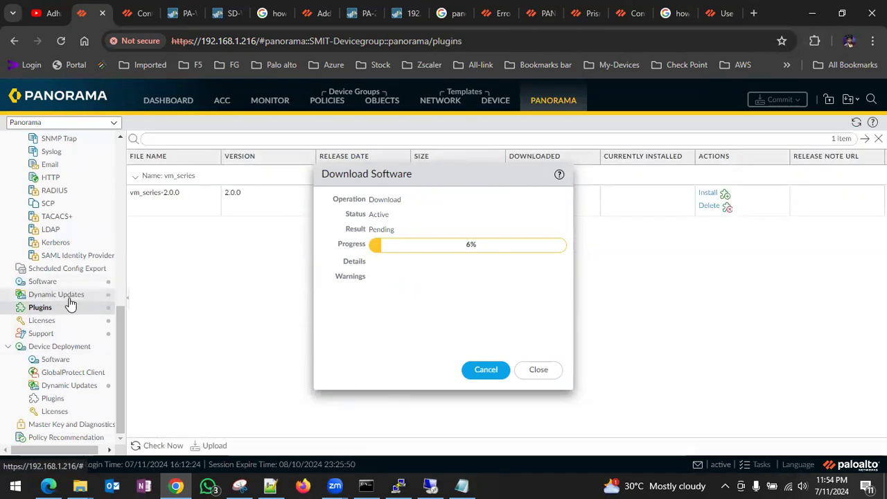
left_click(70, 298)
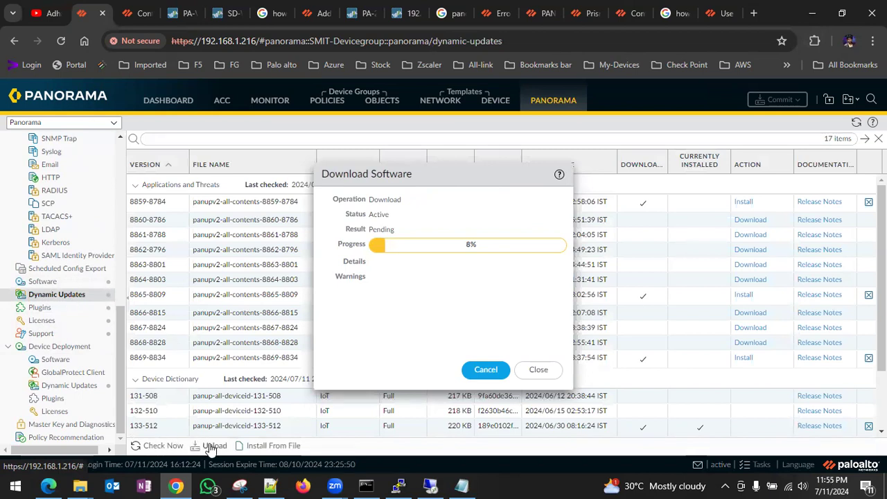
left_click(264, 449)
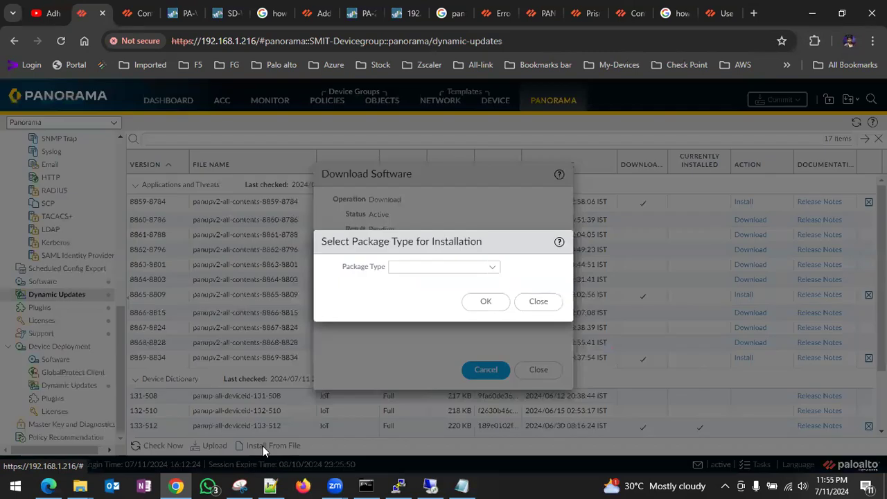
left_click(545, 307)
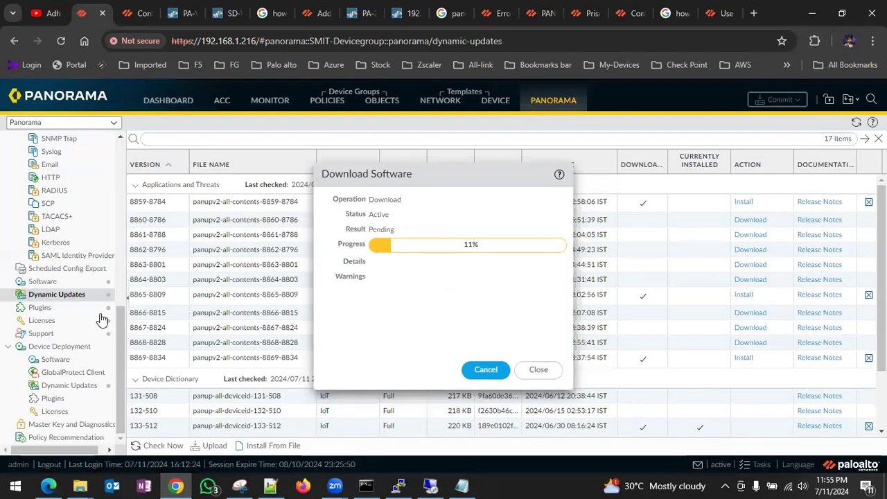
- Run Check Now under Device Deployment > Dynamic Updates and dismiss the upgrade info error
left_click(59, 387)
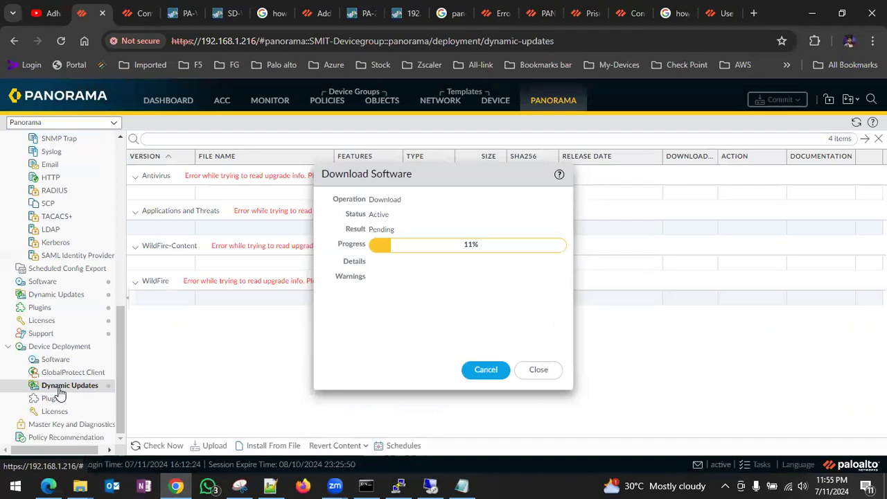
left_click(162, 446)
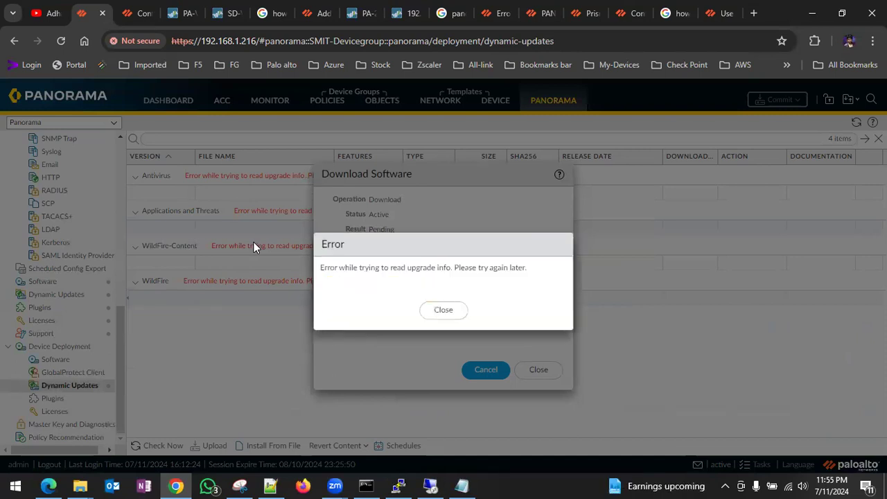
left_click(441, 311)
scroll(66, 258, "up", 6)
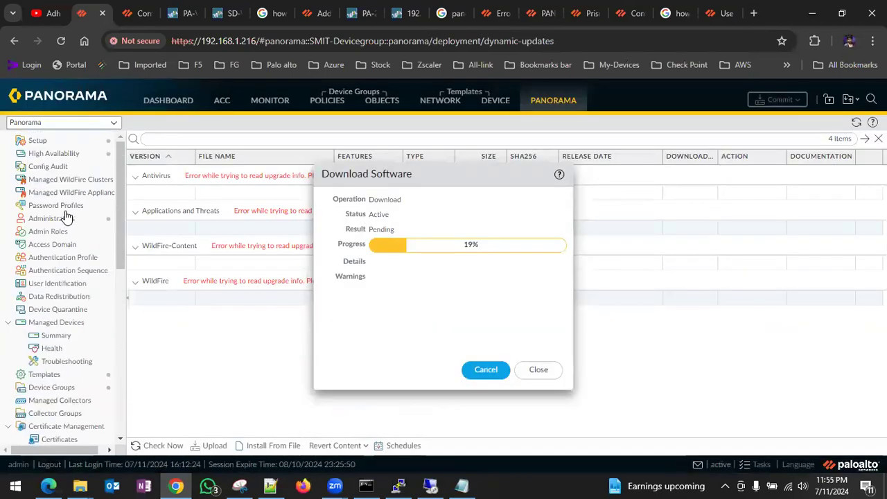
scroll(65, 217, "down", 6)
- Review Panorama's Licenses and Software pages, ending on Scheduled Config Export
left_click(64, 322)
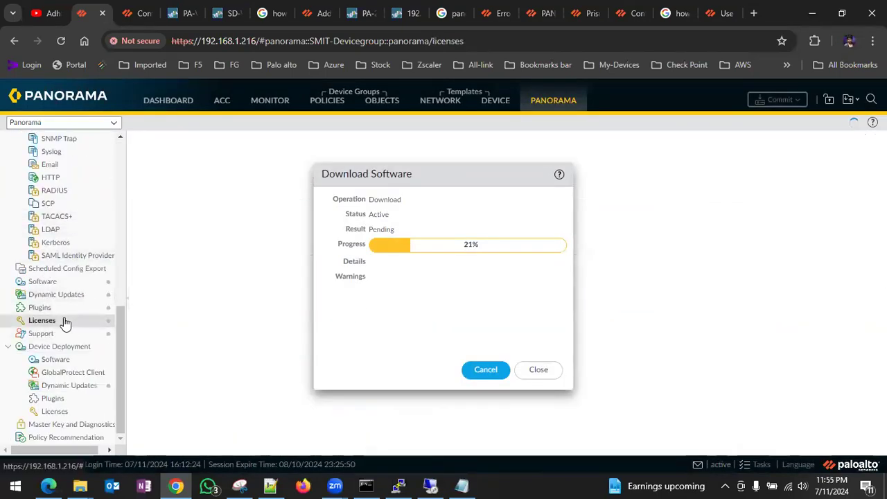
scroll(185, 276, "down", 5)
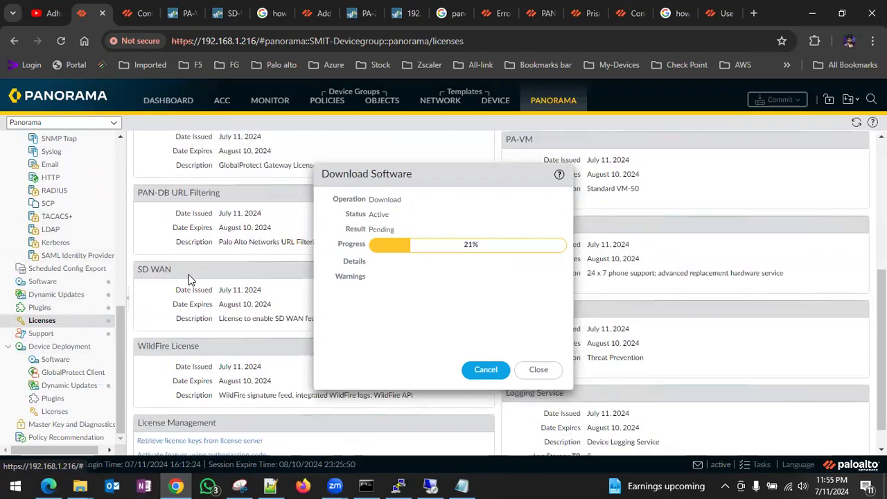
scroll(189, 275, "down", 1)
scroll(188, 275, "up", 4)
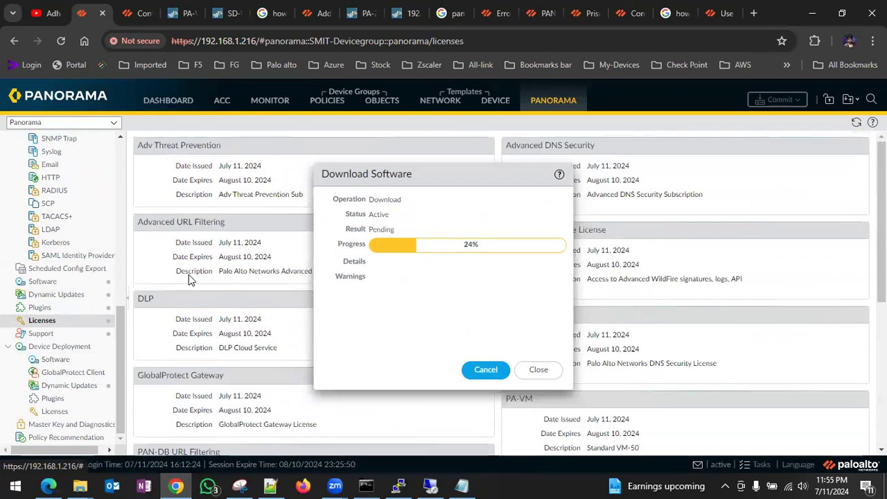
left_click(70, 295)
left_click(51, 283)
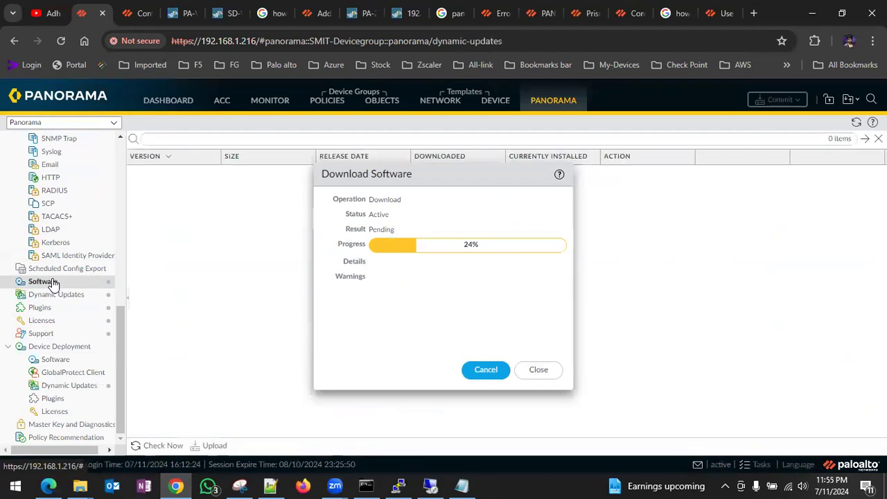
left_click(67, 268)
scroll(75, 271, "up", 10)
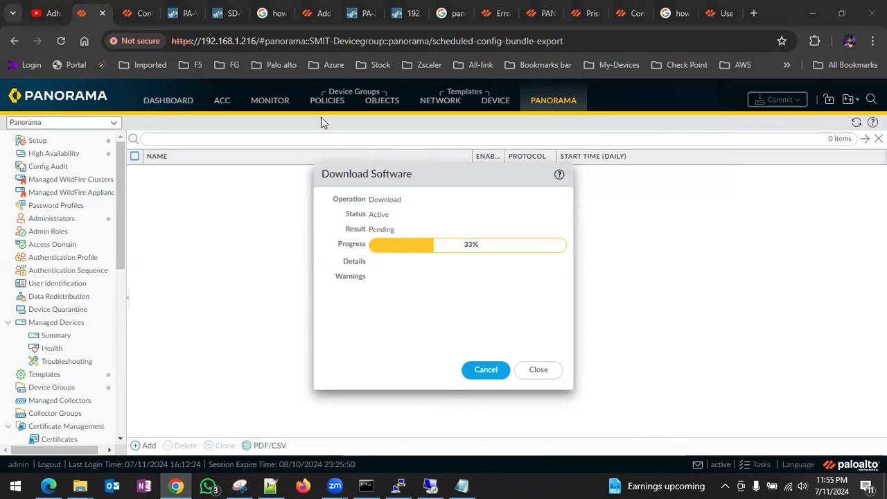
- Sign in to the rebooted firewall's web UI with the admin username and password
left_click(182, 13)
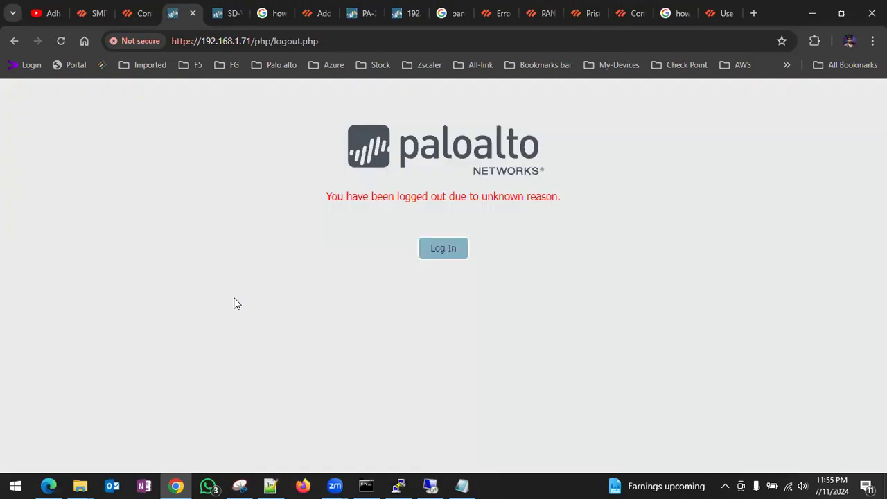
left_click(449, 254)
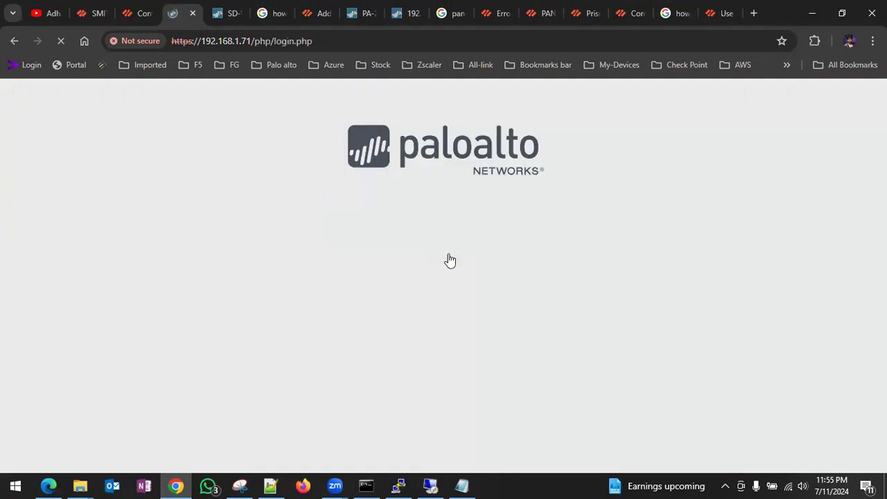
left_click(416, 212)
type("admin")
key("Tab")
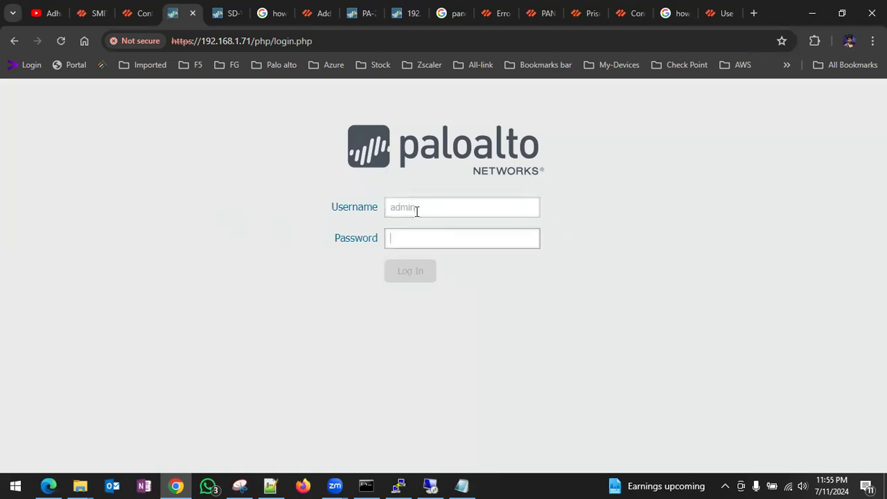
type("ad")
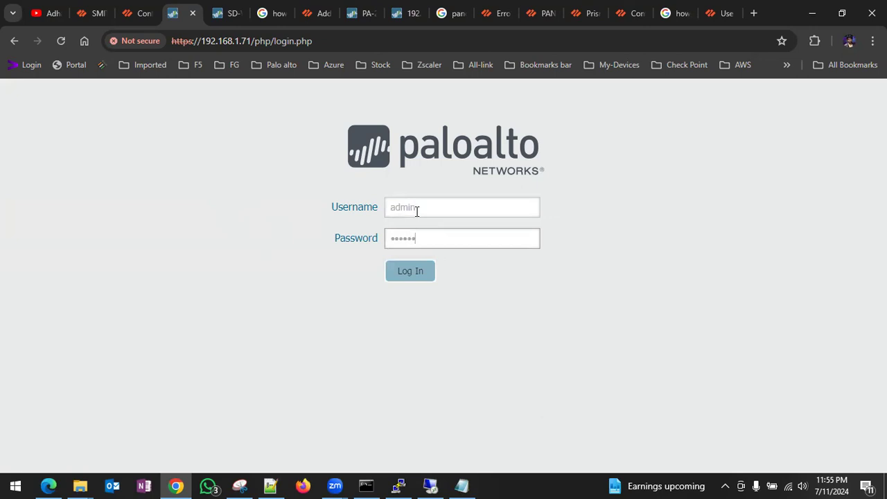
left_click(407, 281)
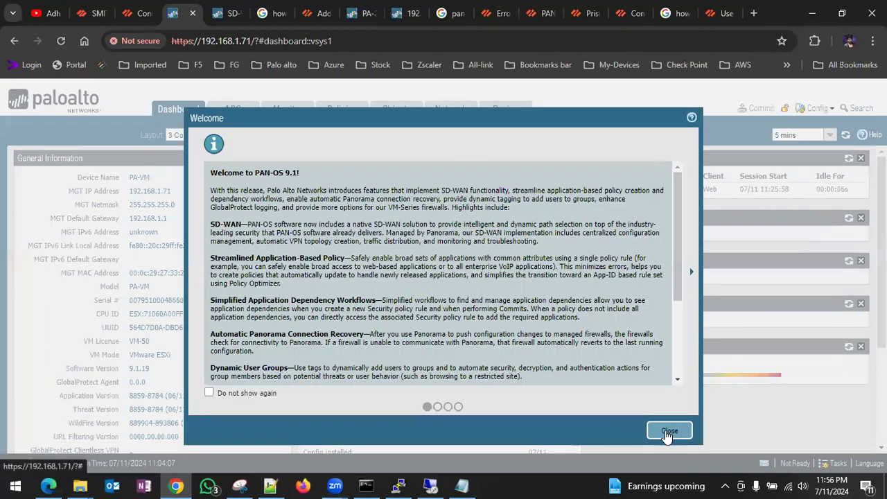
- Dismiss the Welcome dialog and view Device > Software, confirming 9.1.19 is installed
left_click(671, 430)
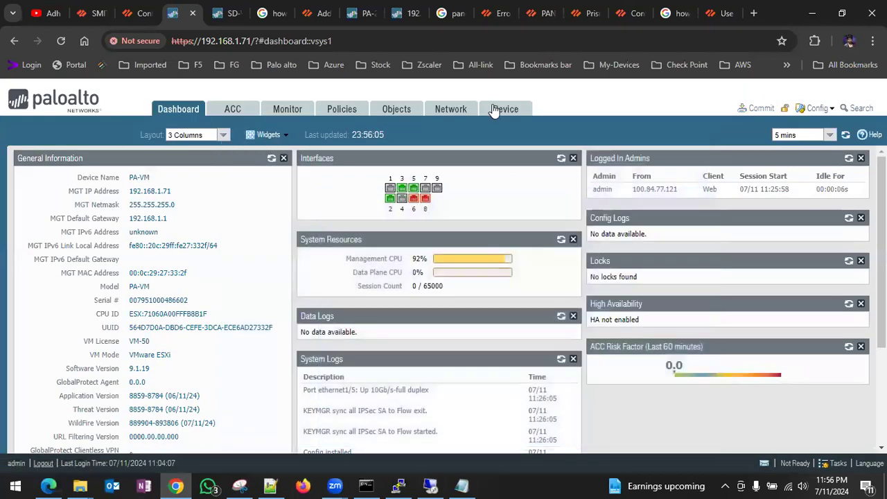
left_click(494, 112)
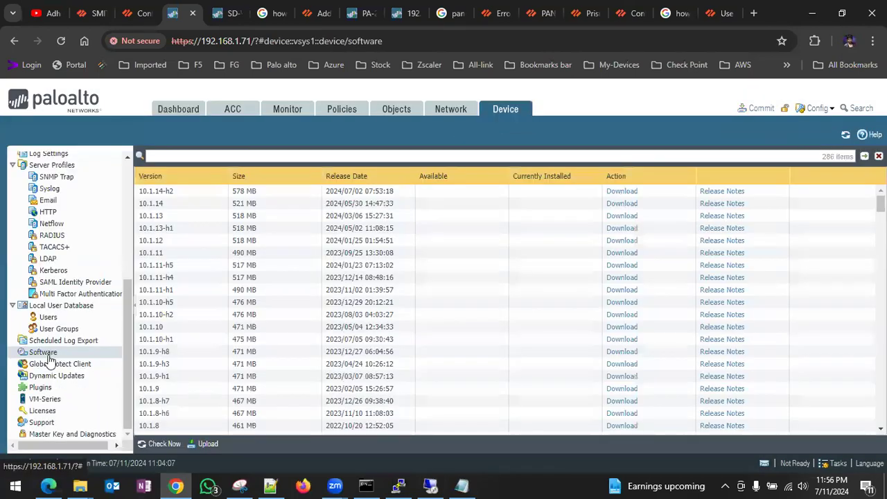
left_click(43, 354)
scroll(240, 351, "down", 12)
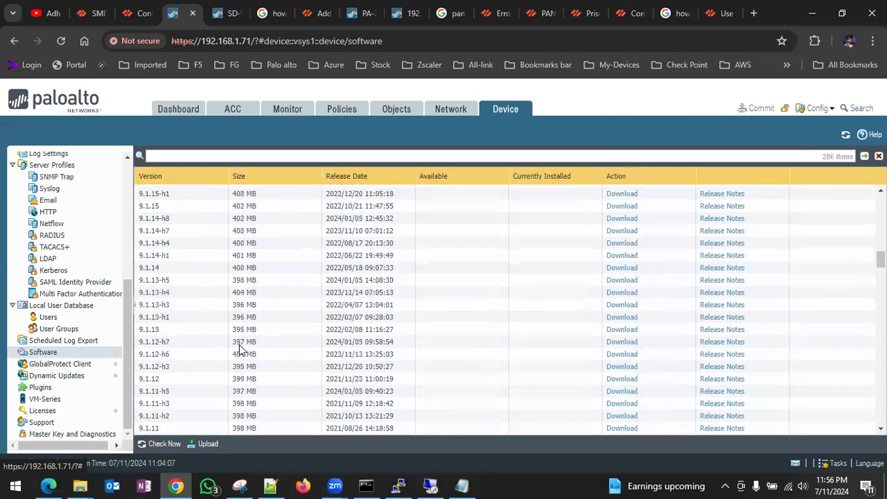
scroll(239, 350, "up", 3)
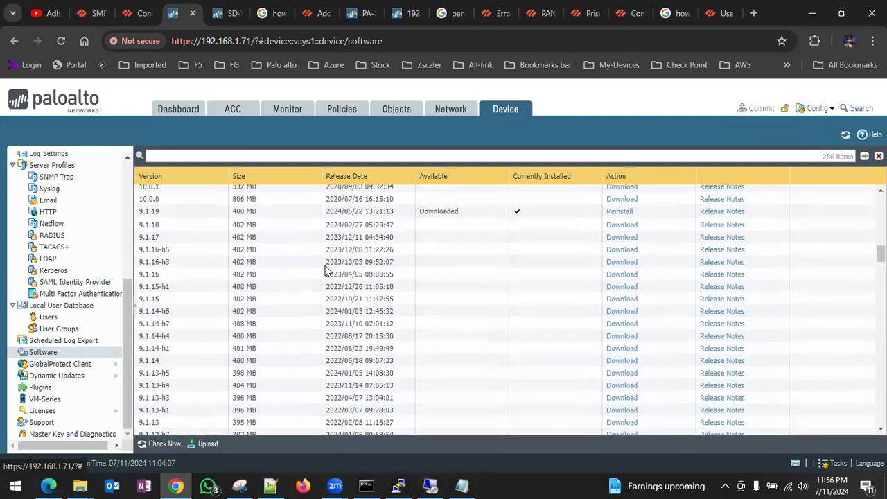
left_click(178, 110)
scroll(264, 319, "down", 3)
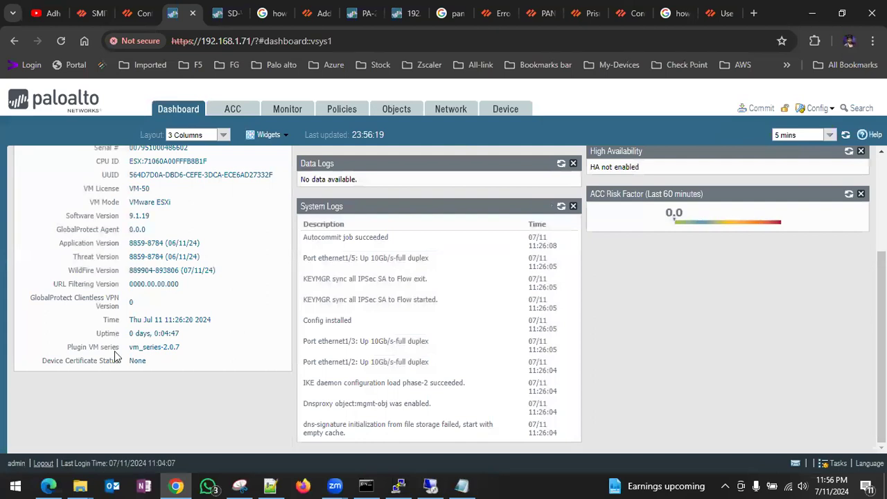
left_click(505, 109)
scroll(282, 355, "down", 10)
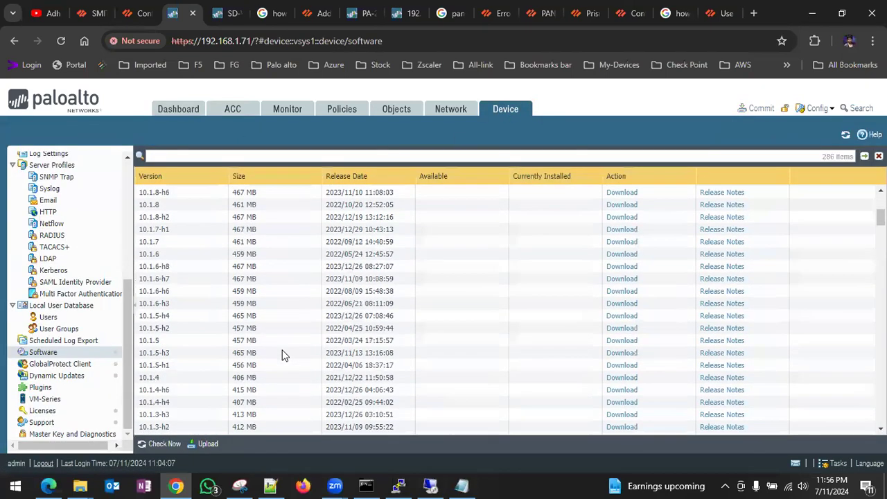
scroll(282, 355, "up", 2)
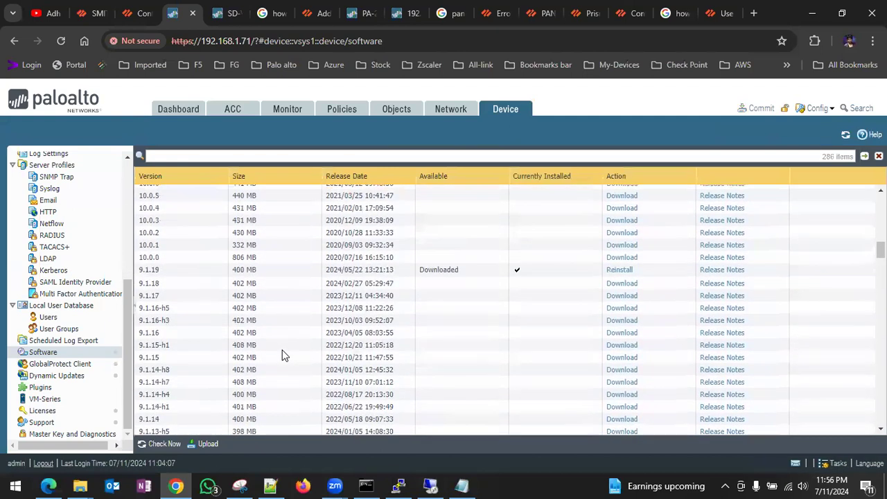
- Download PAN-OS 10.0.0 on the firewall while checking Panorama's 10.0.1 download progress
left_click(621, 258)
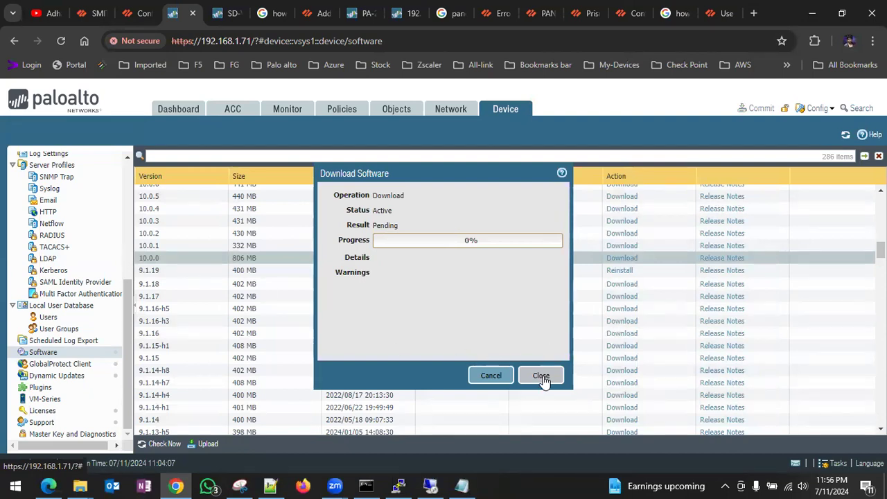
scroll(243, 263, "up", 3)
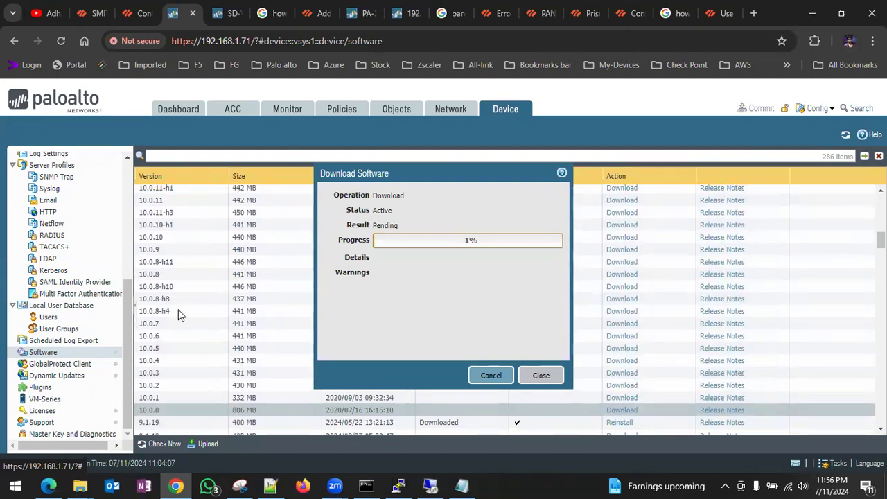
scroll(182, 297, "up", 2)
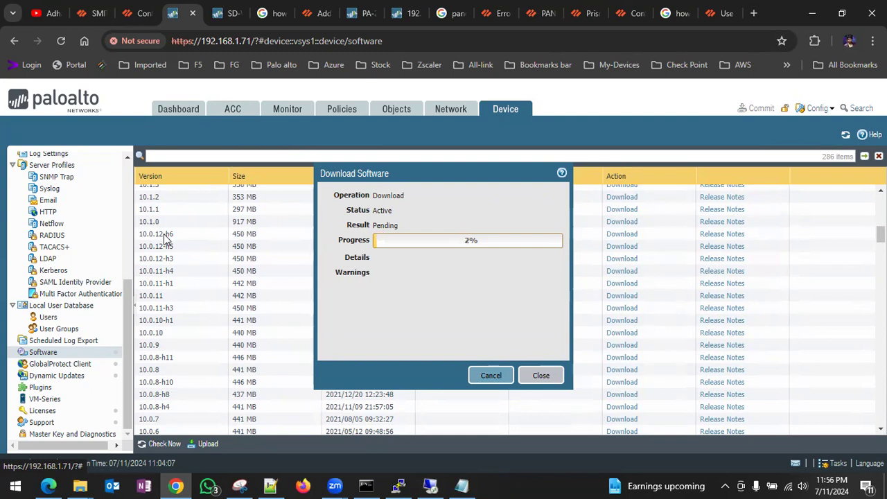
scroll(179, 307, "down", 5)
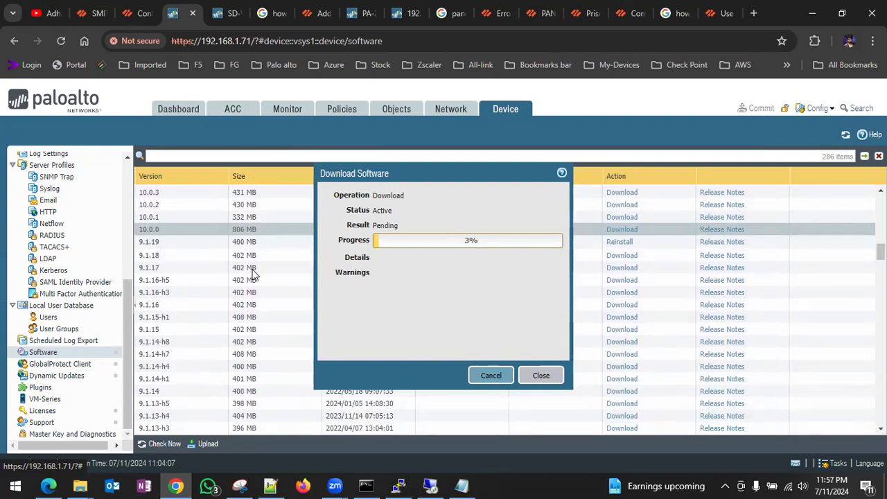
left_click(83, 13)
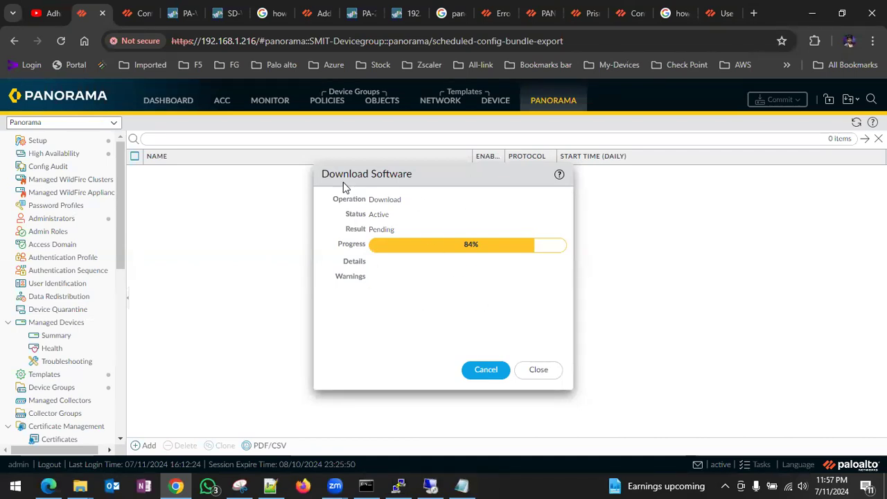
left_click(184, 15)
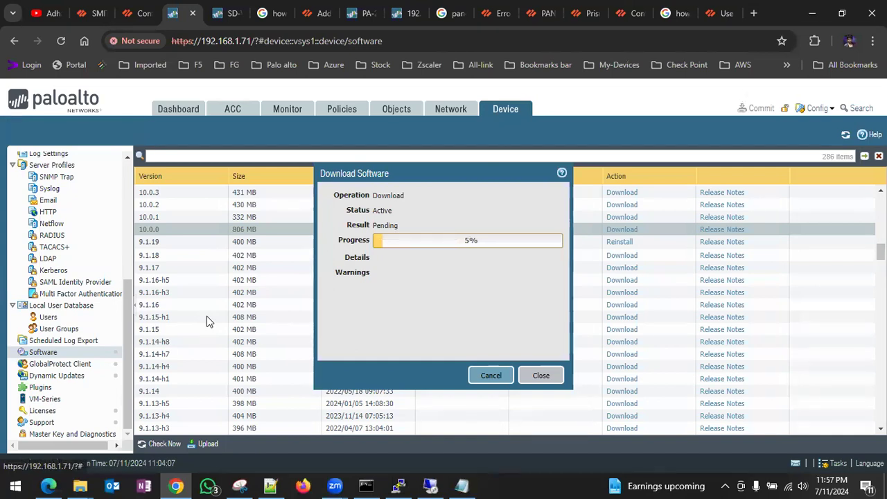
scroll(54, 208, "up", 3)
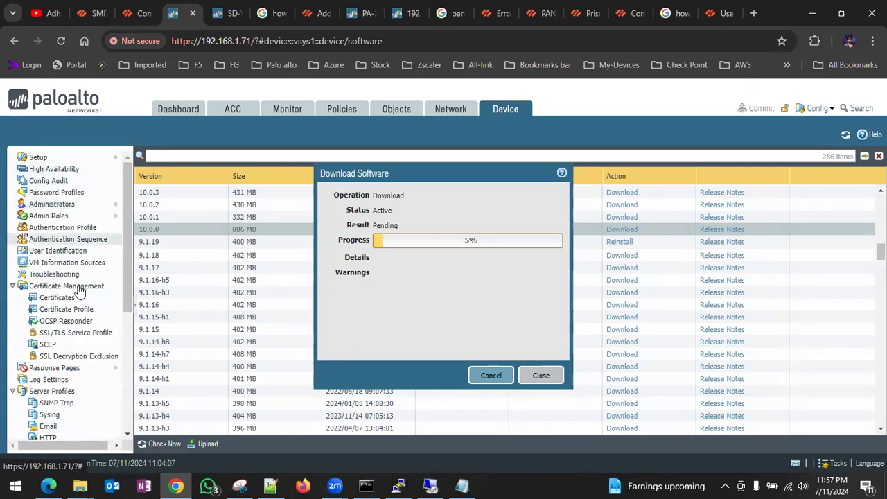
scroll(89, 403, "down", 3)
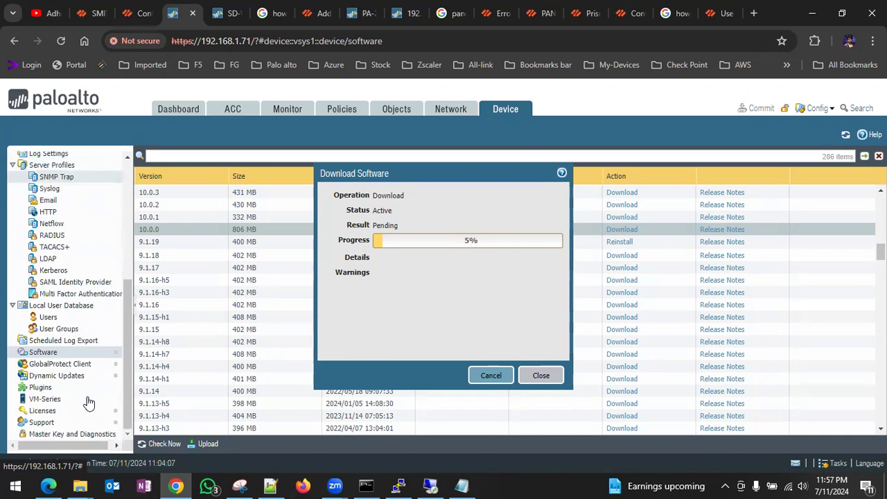
- Open the firewall's Device > Dynamic Updates list
left_click(73, 379)
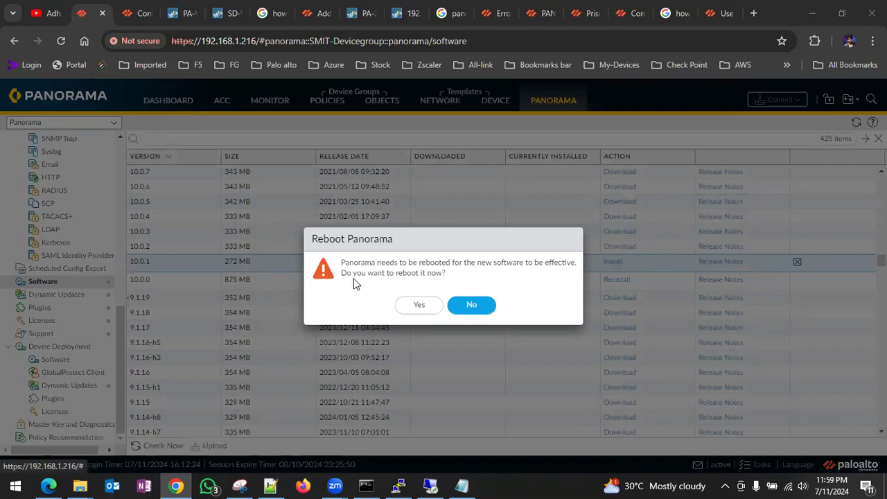
- Confirm the Panorama reboot, monitor the firewall's download, then dismiss the connection error
left_click(418, 306)
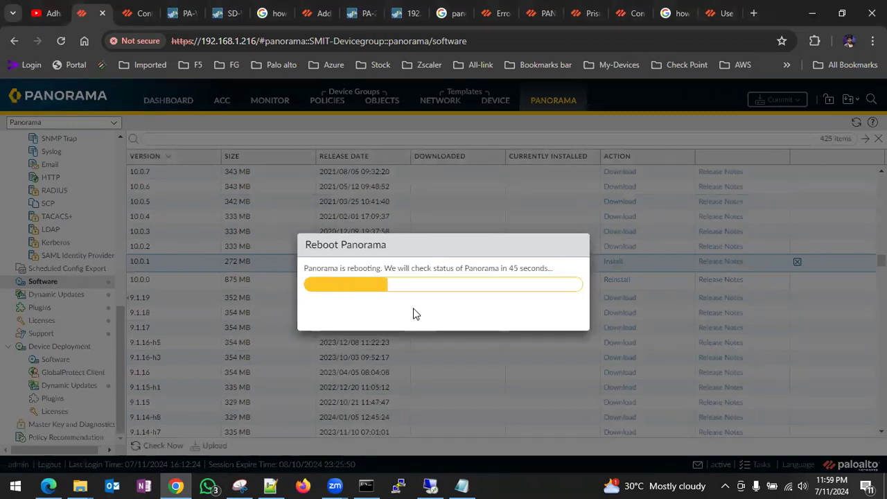
left_click(186, 15)
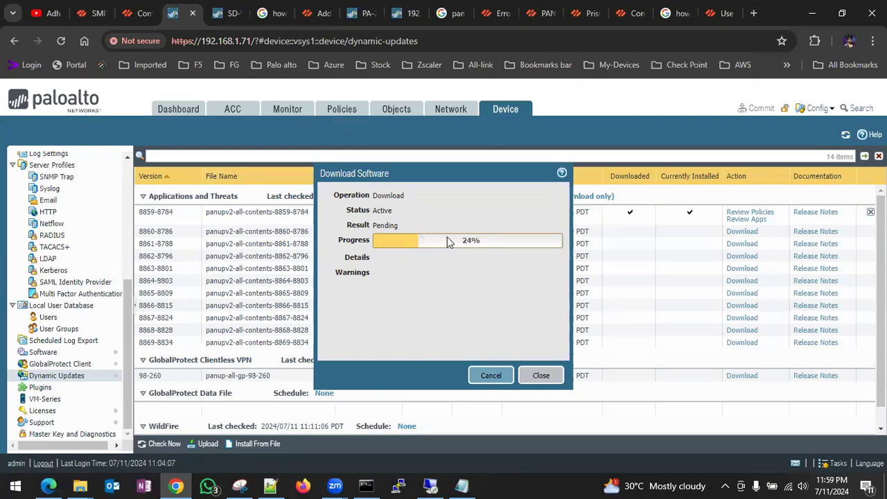
left_click(94, 15)
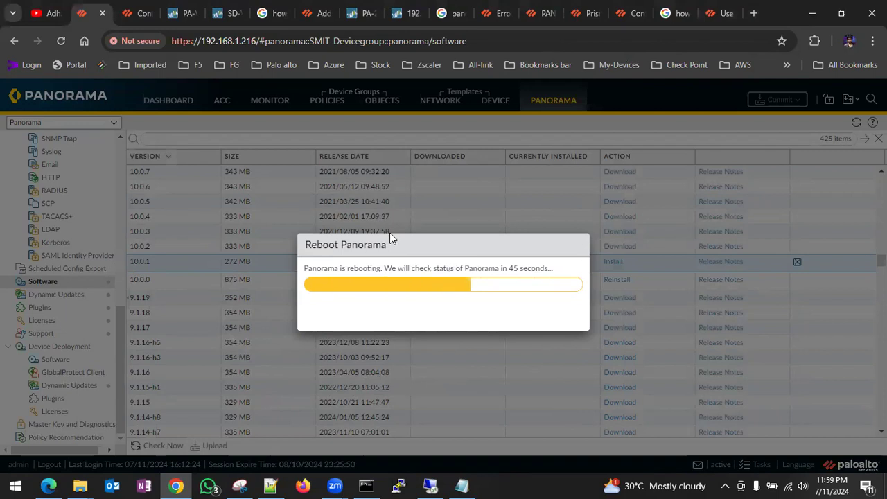
left_click(181, 14)
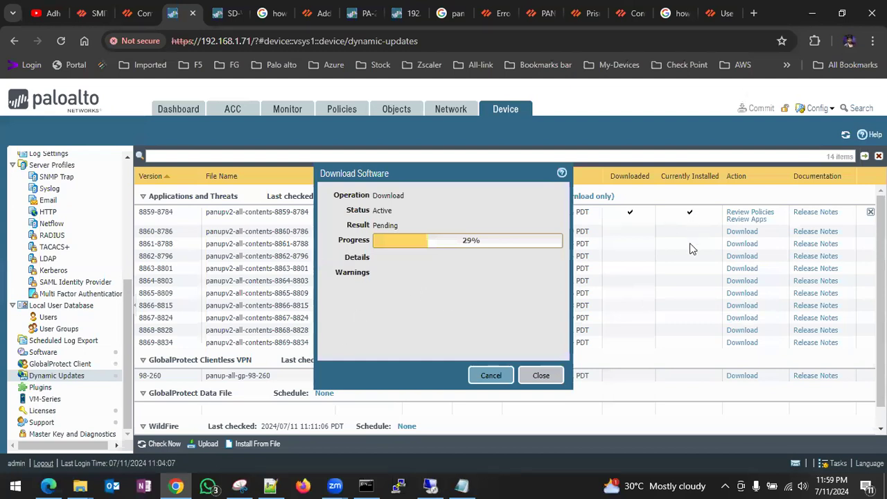
scroll(678, 342, "down", 1)
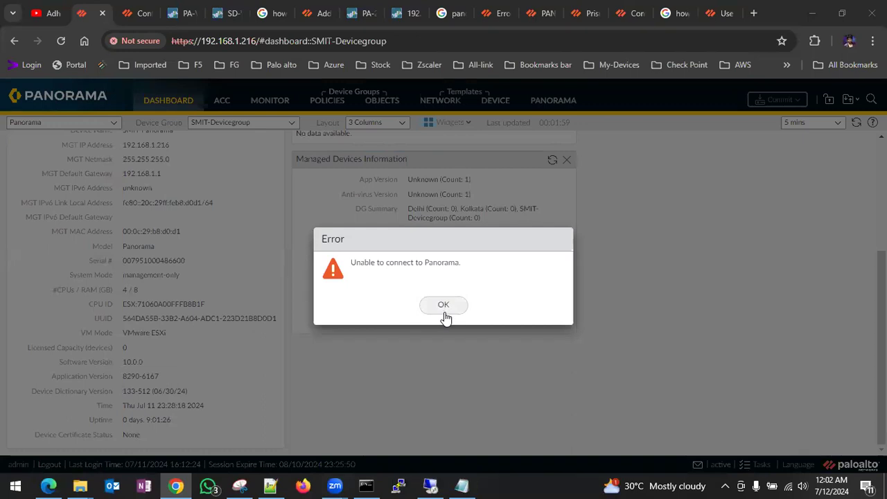
left_click(446, 312)
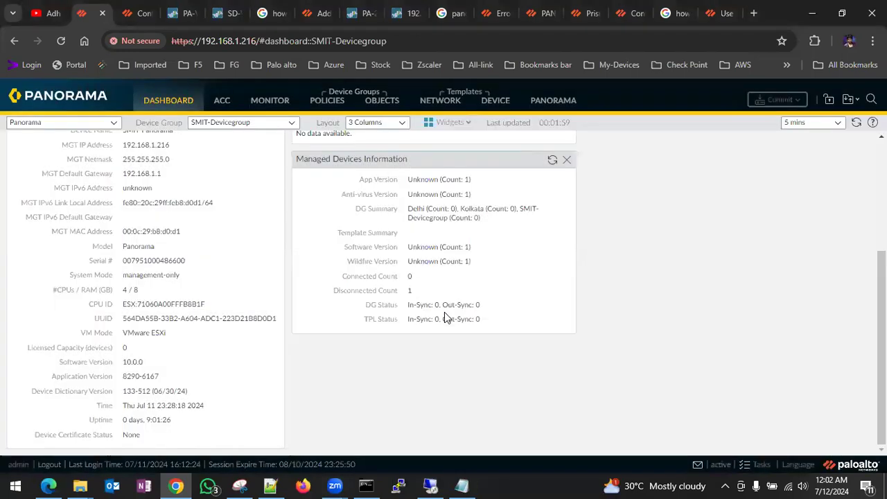
- Run 'ping 192.168.1.216 -t' in Command Prompt until Panorama replies, then minimize it
left_click(366, 485)
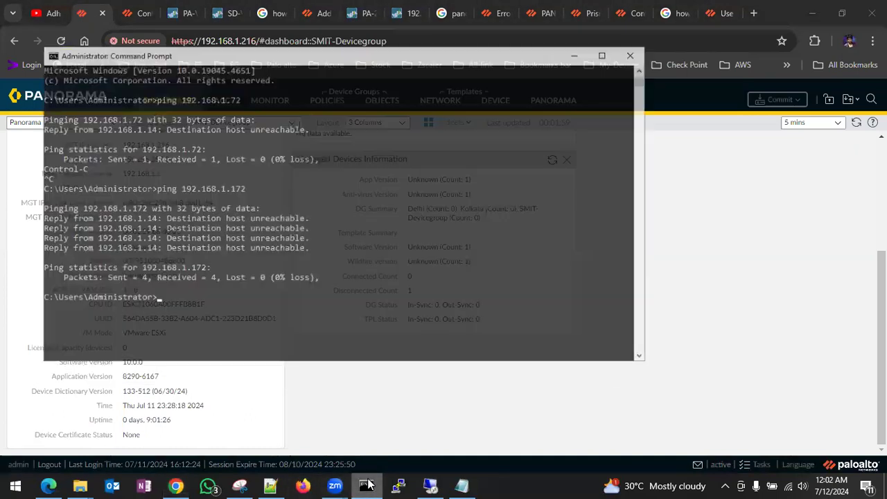
type("ping")
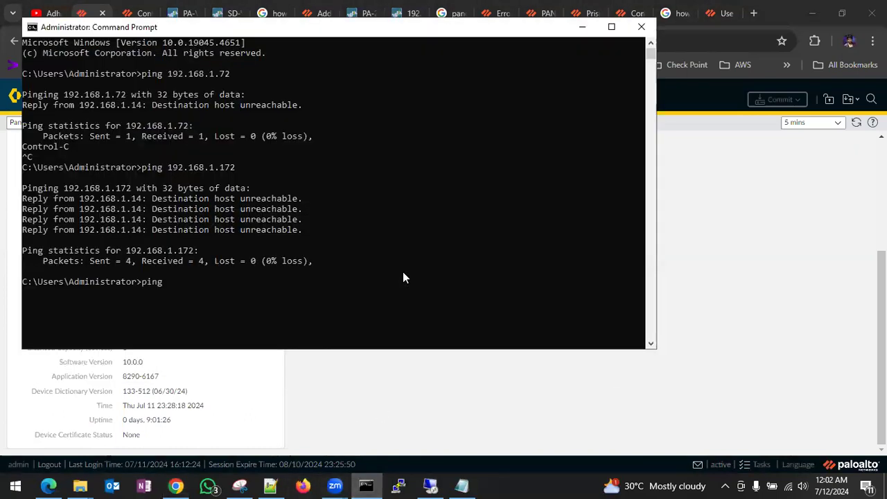
type(" 192.168.1.216 -t")
key("Return")
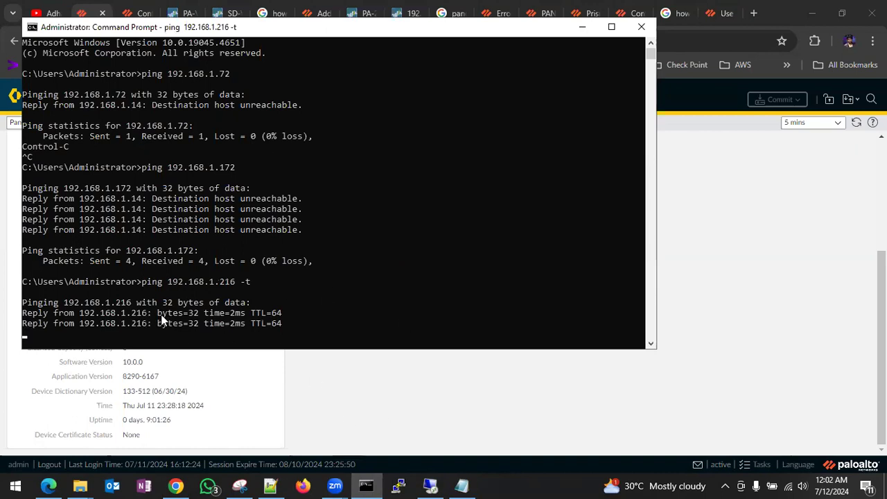
left_click(583, 33)
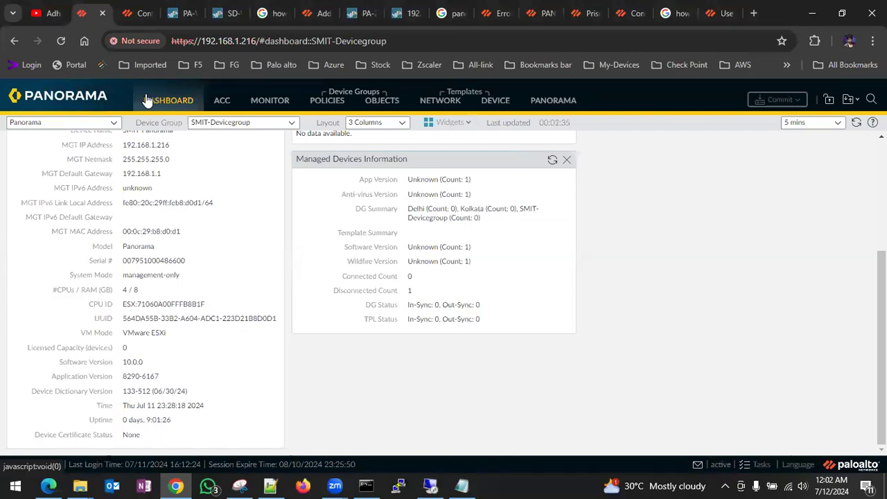
- Reload Panorama and trim the address back to its base login URL
left_click(60, 42)
left_click(60, 41)
left_click_drag(257, 40, 444, 41)
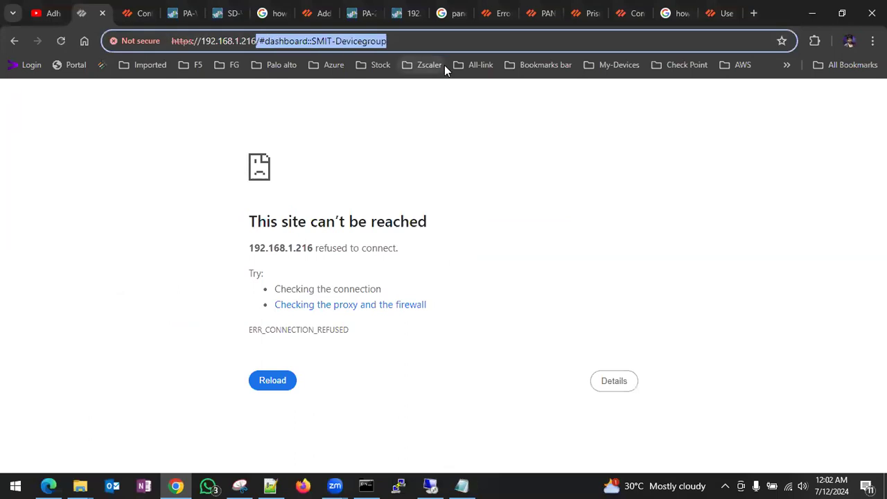
key("BackSpace")
key("Return")
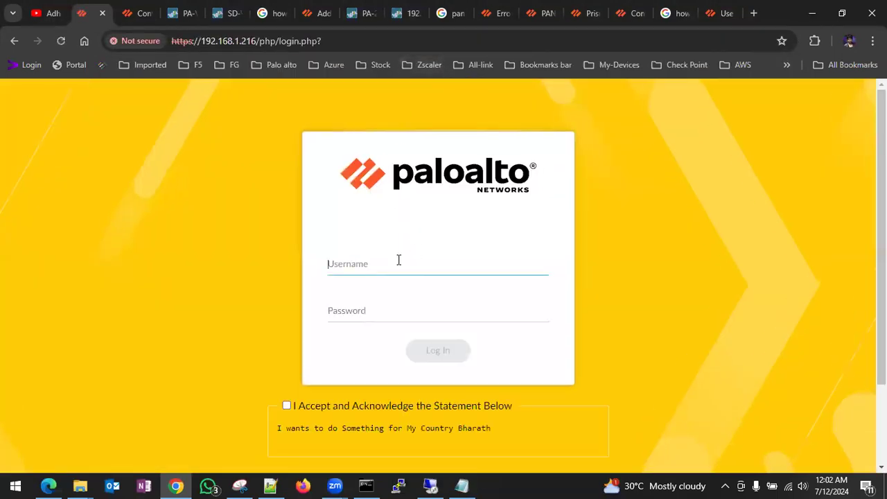
- Enter the admin username and password, accept the acknowledgement statement, and log in
type("admin")
key("Tab")
type("ad•••••••")
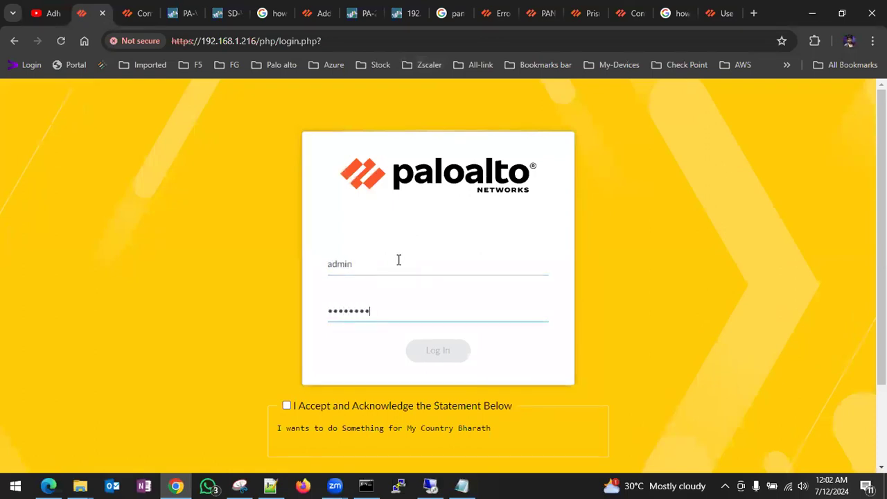
left_click(287, 405)
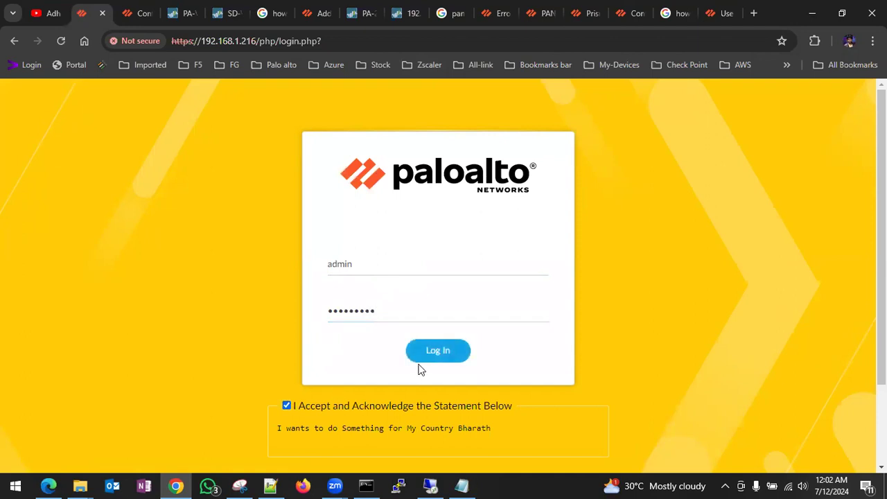
left_click(425, 357)
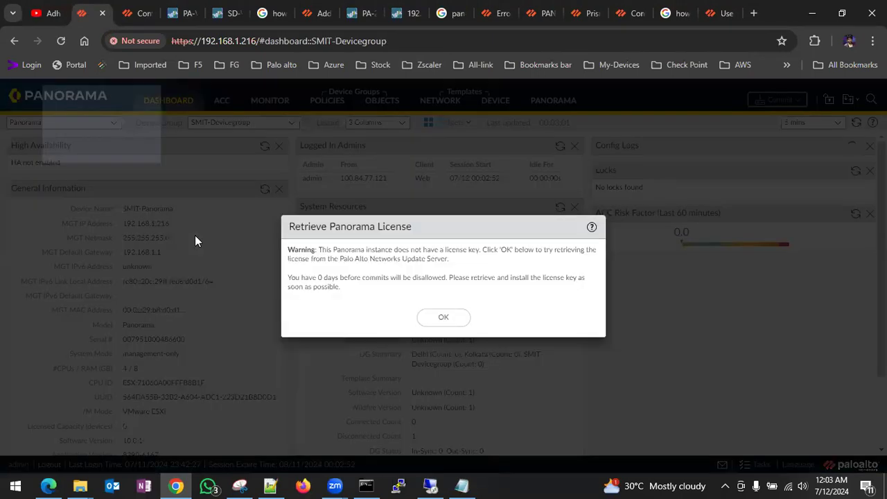
- Dismiss the Welcome and license notices, confirm version 10.0.1, and go to Panorama > Software
left_click(437, 317)
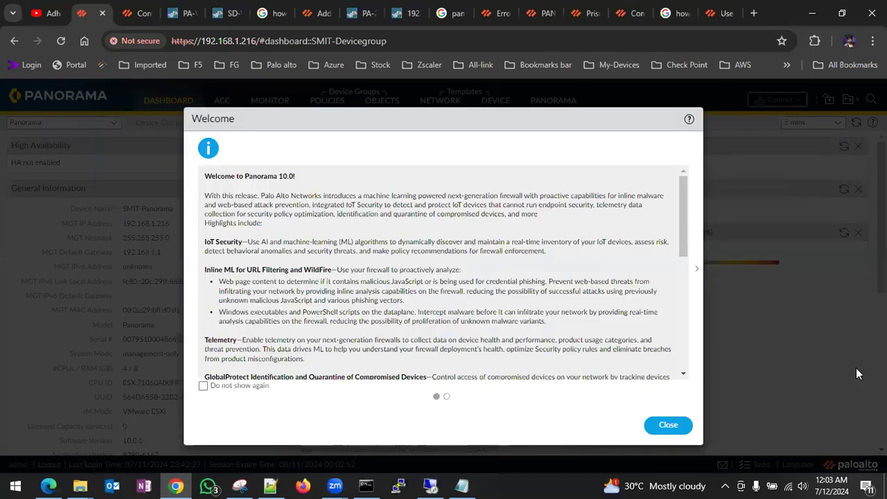
left_click(678, 424)
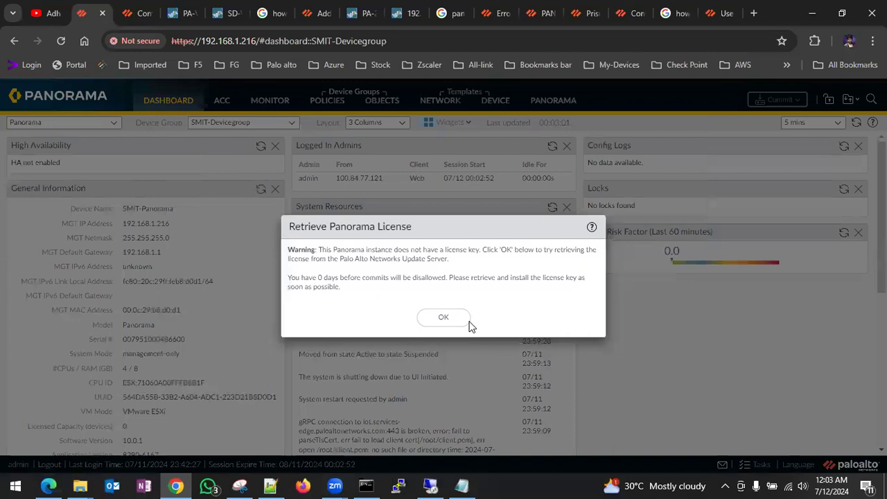
left_click(443, 319)
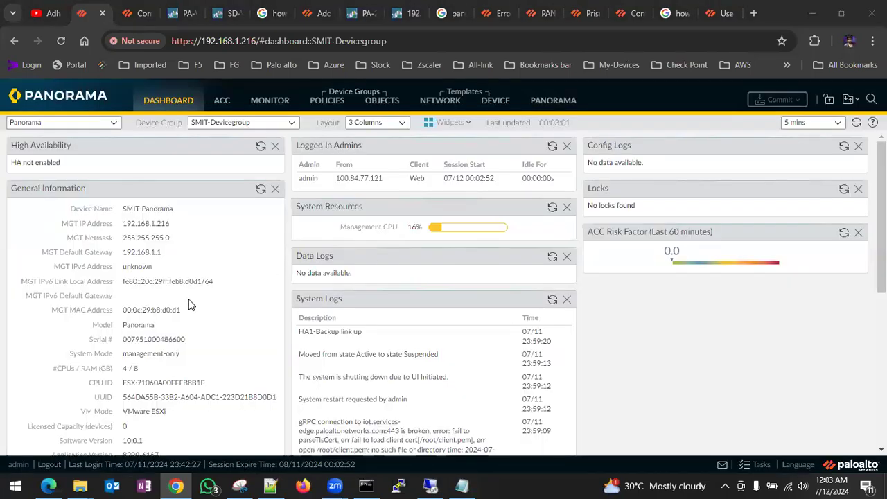
scroll(143, 252, "down", 5)
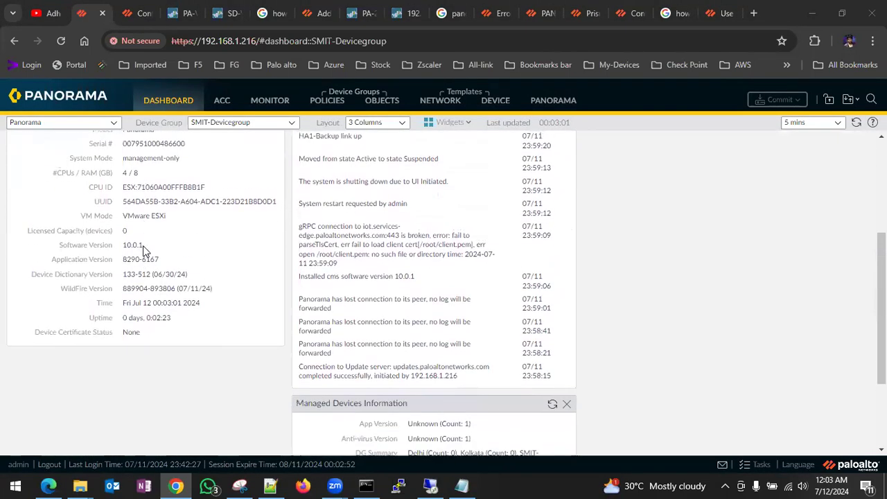
left_click(559, 100)
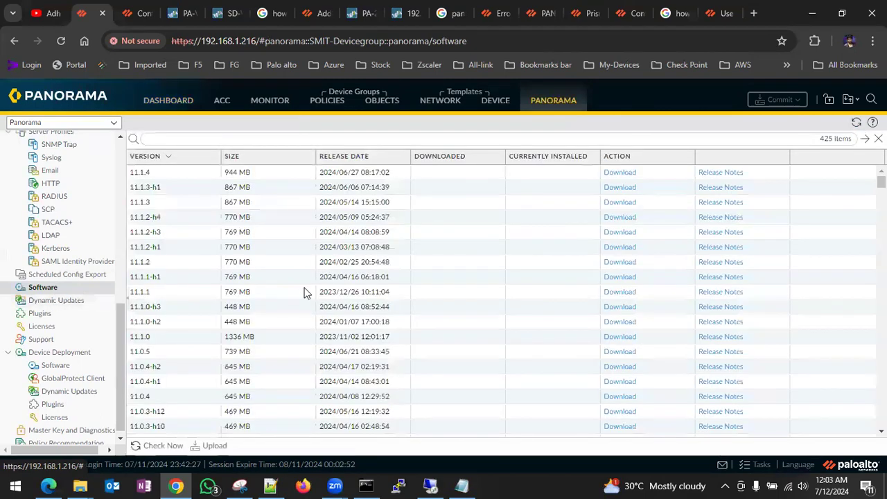
- Try installing 10.0.8-h4 on Panorama and dismiss the content-version failure report
scroll(317, 296, "down", 8)
scroll(317, 297, "down", 10)
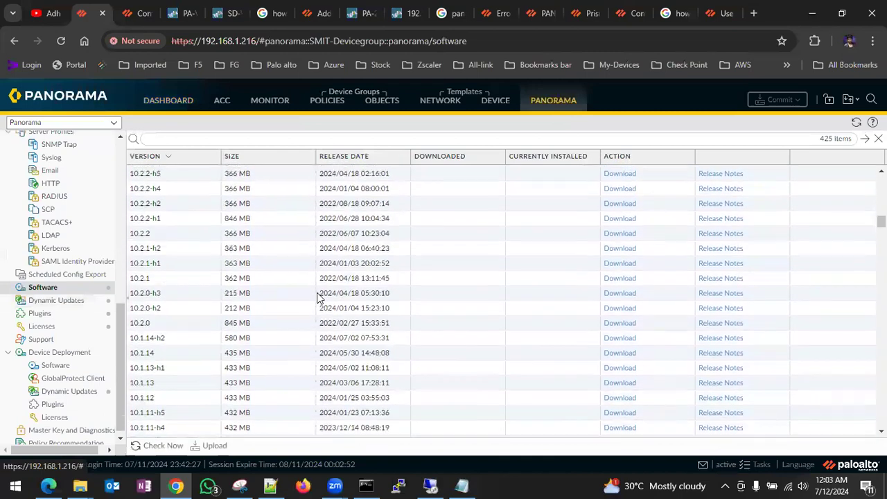
scroll(317, 296, "down", 10)
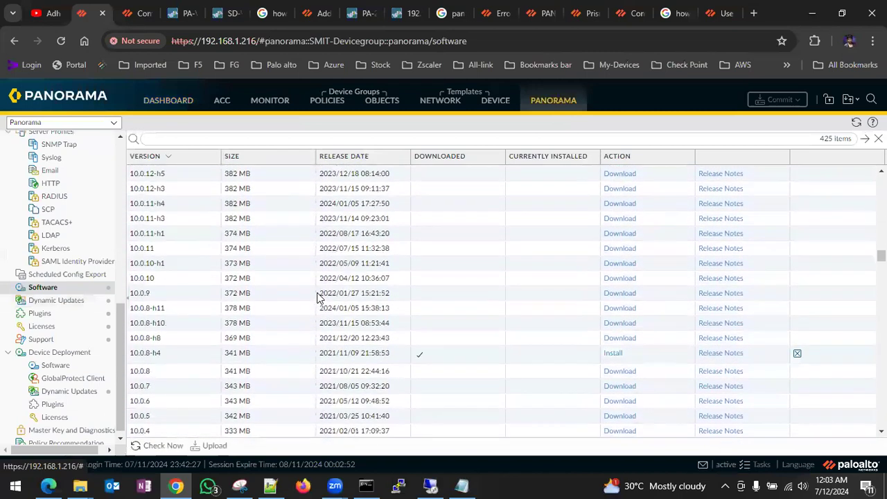
scroll(317, 296, "down", 3)
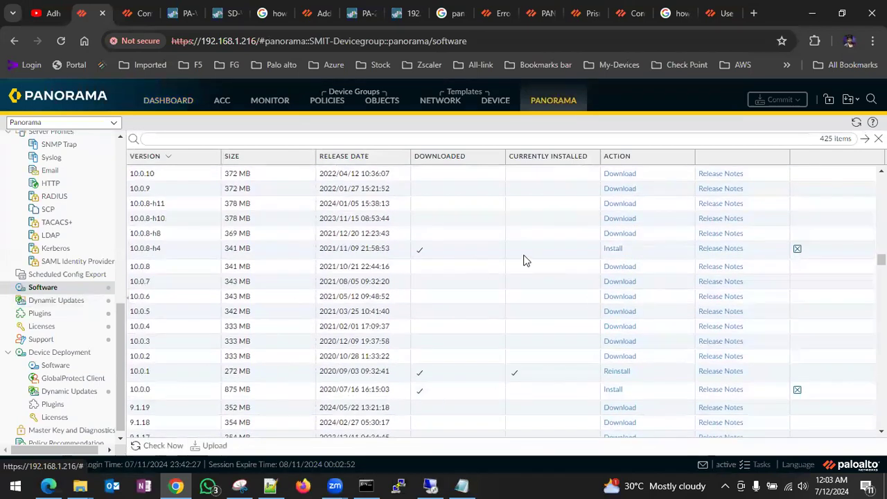
left_click(613, 248)
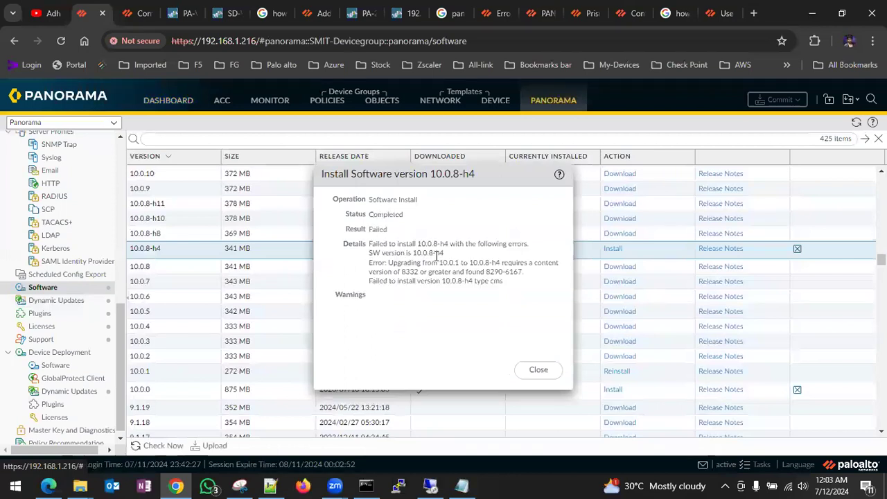
left_click(538, 369)
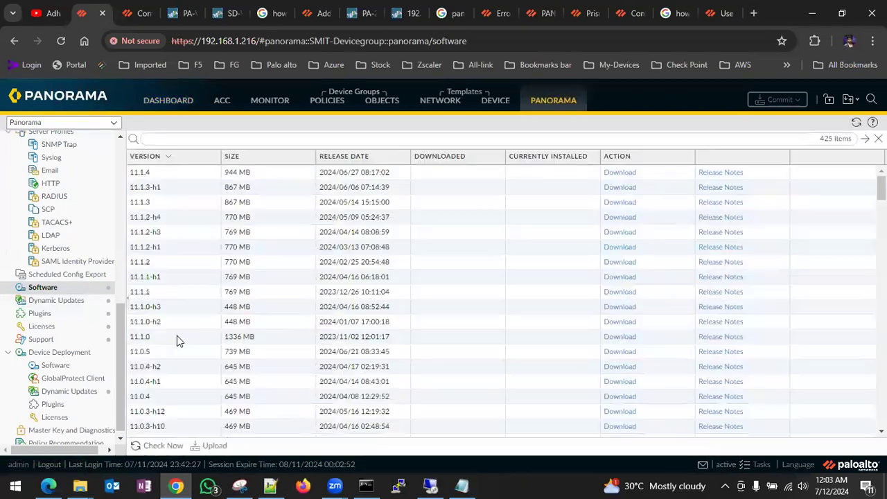
- Check Dynamic Updates, return to Software, and start downloading version 10.0.5
left_click(69, 302)
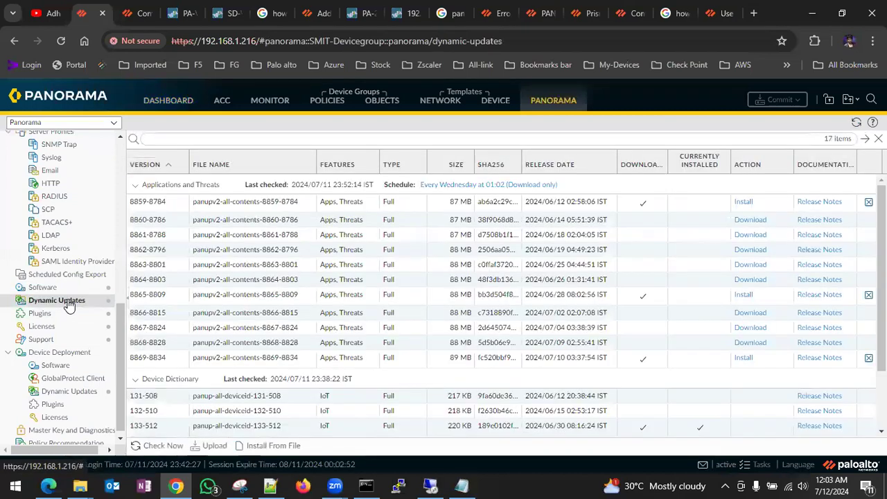
left_click(58, 289)
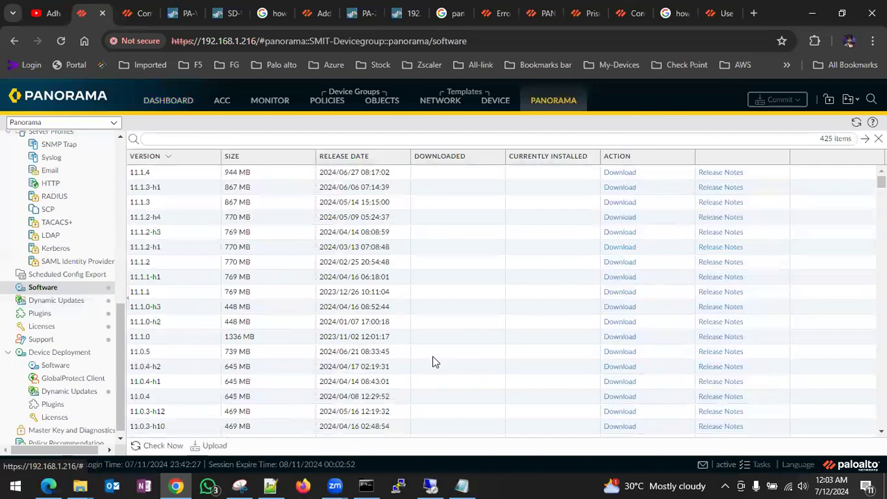
scroll(433, 362, "down", 15)
scroll(433, 362, "down", 15)
scroll(433, 362, "down", 5)
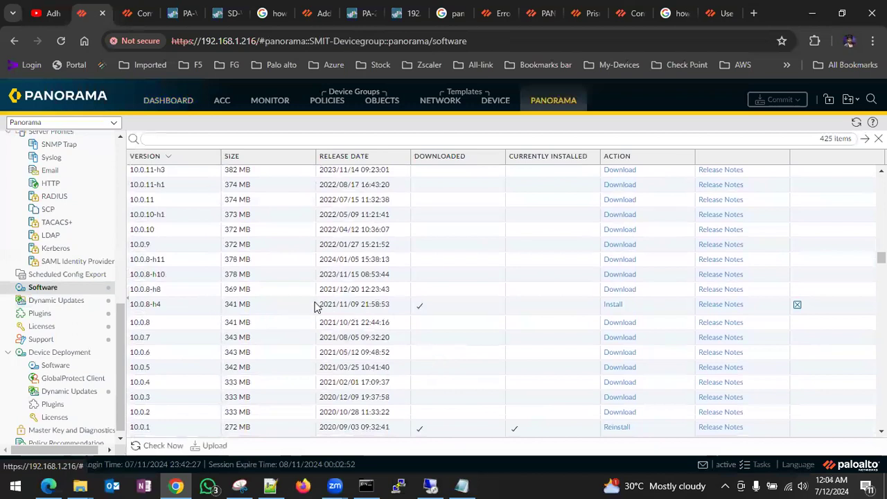
scroll(420, 321, "down", 1)
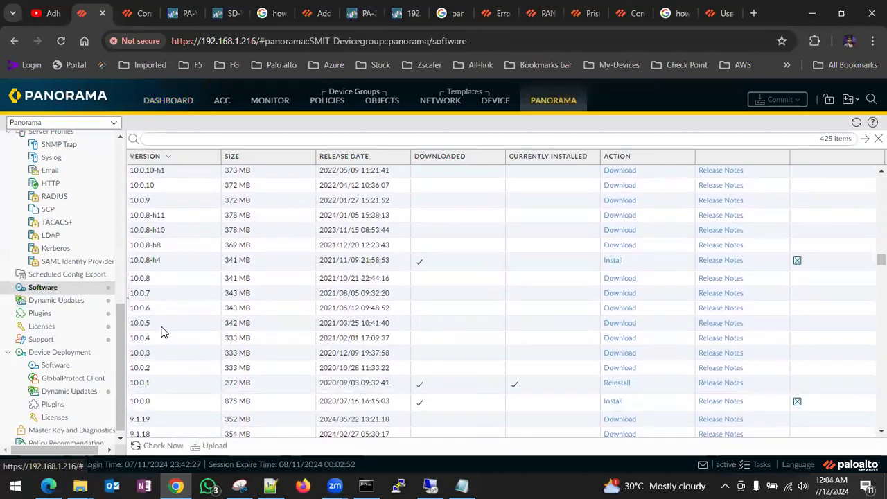
left_click(620, 324)
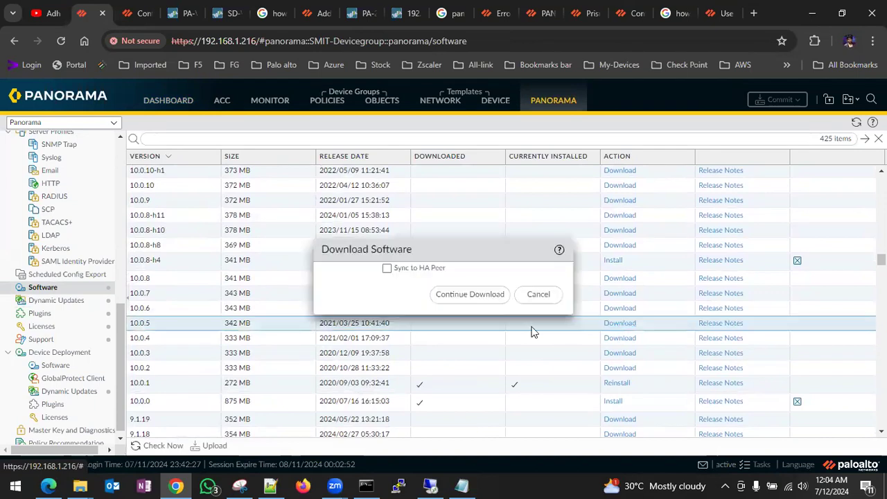
- Confirm the 10.0.5 download and switch to the 192.168.1.71 firewall's dashboard
left_click(471, 296)
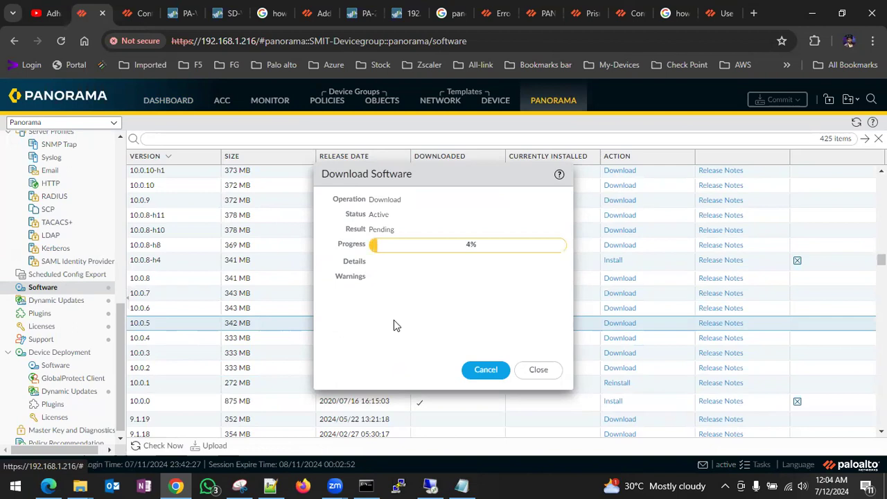
left_click(187, 19)
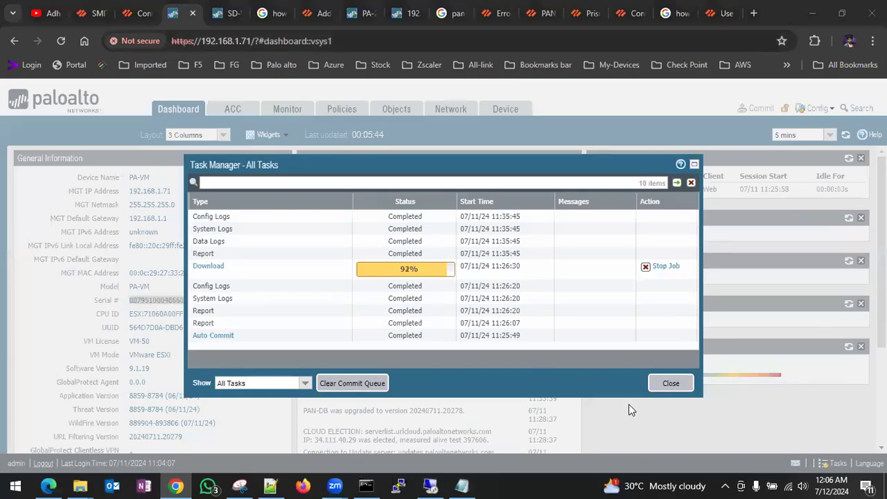
- Close the firewall's task list and go to Device > Setup > Management
left_click(672, 388)
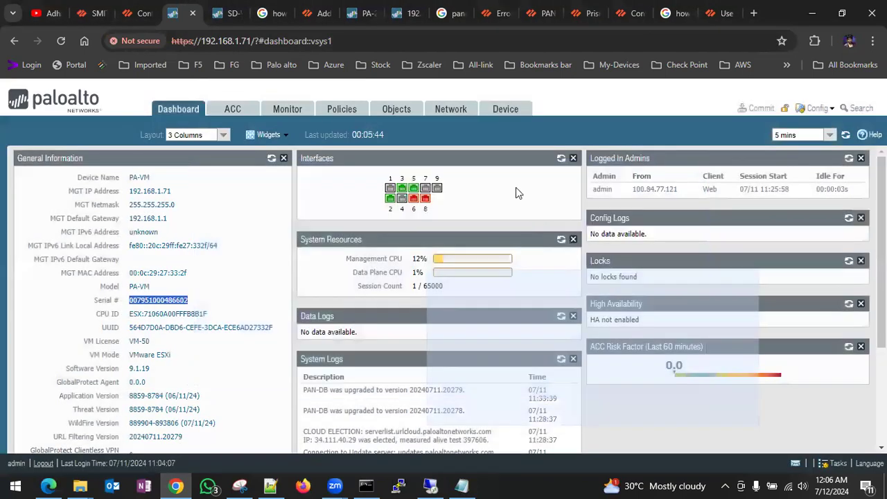
left_click(506, 109)
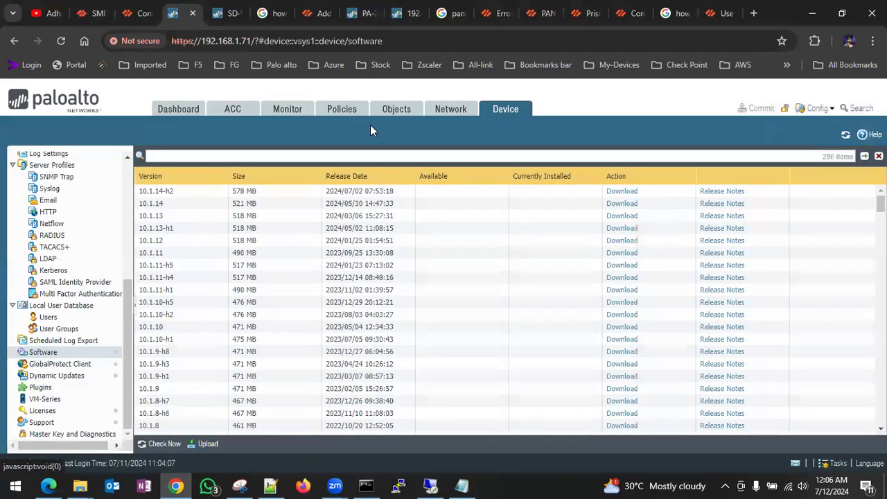
scroll(78, 201, "up", 5)
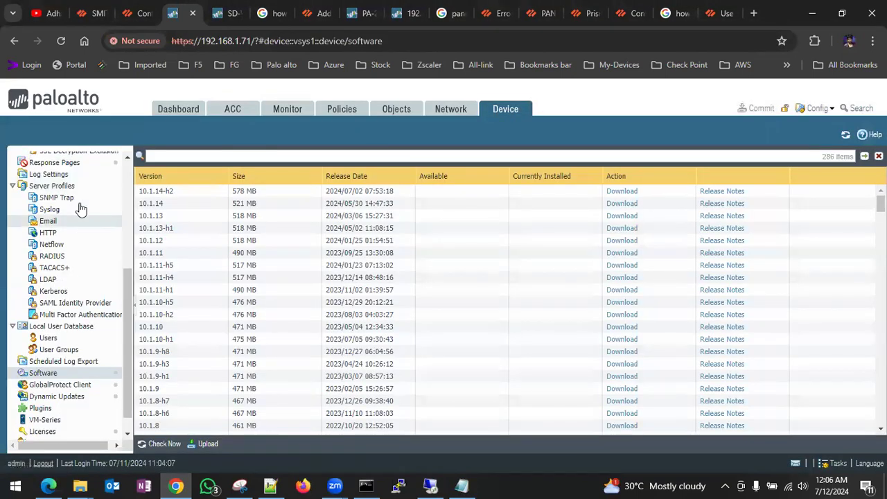
left_click(46, 159)
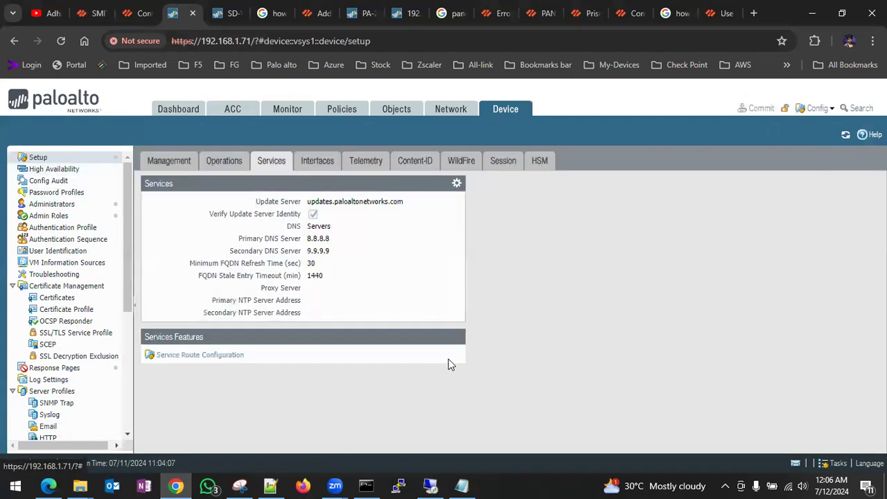
left_click(176, 160)
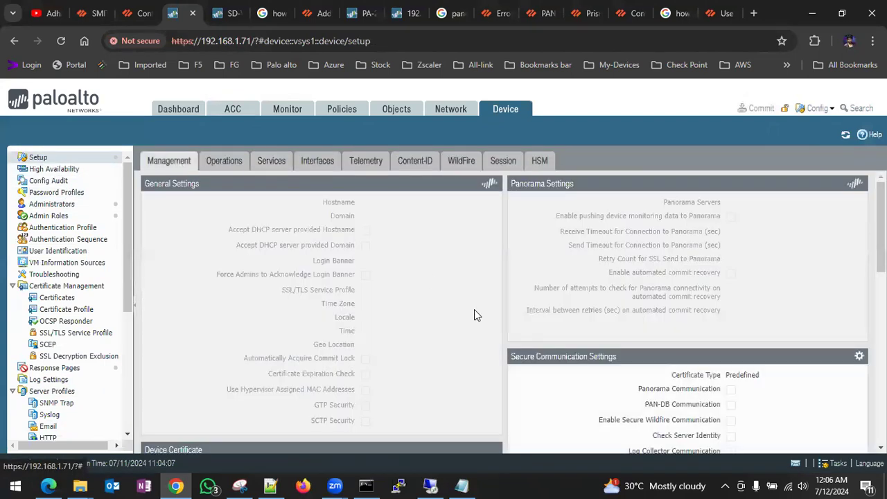
scroll(489, 332, "down", 2)
scroll(492, 340, "down", 5)
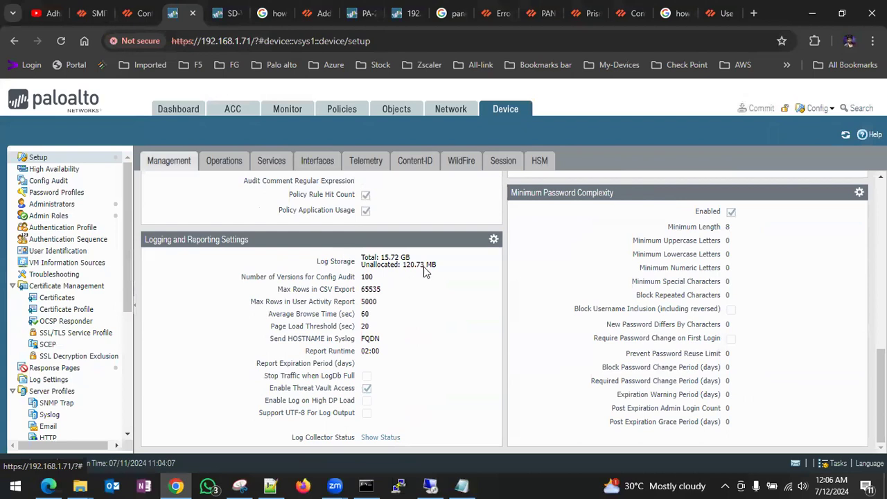
- Review the Logging and Reporting Settings tabs, cancel them, and see the download at 99% in Tasks
left_click(494, 240)
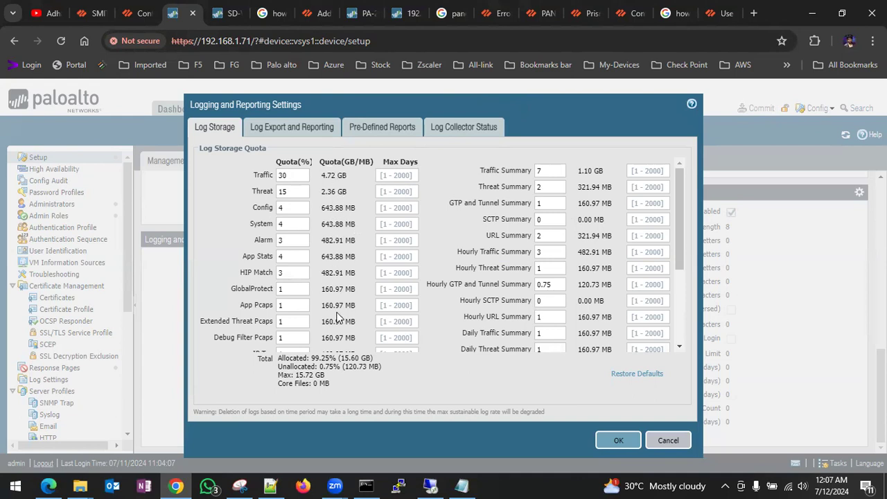
scroll(338, 313, "down", 2)
scroll(337, 313, "up", 3)
left_click(297, 131)
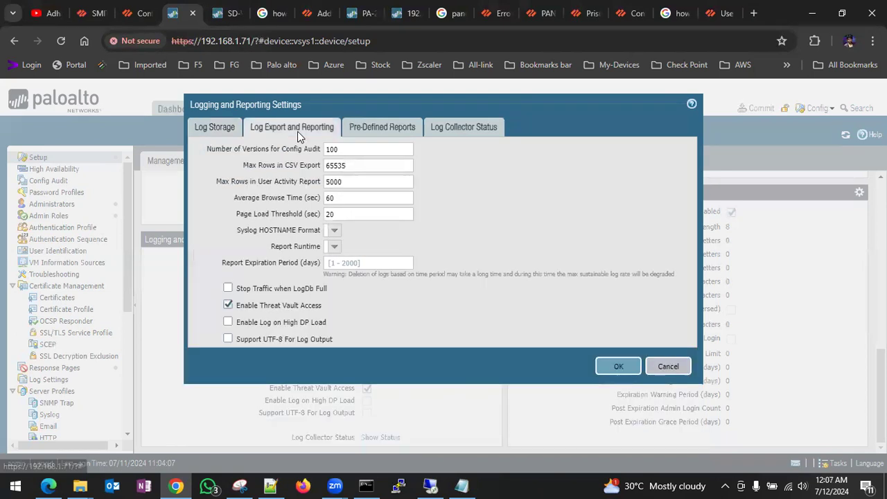
left_click(383, 133)
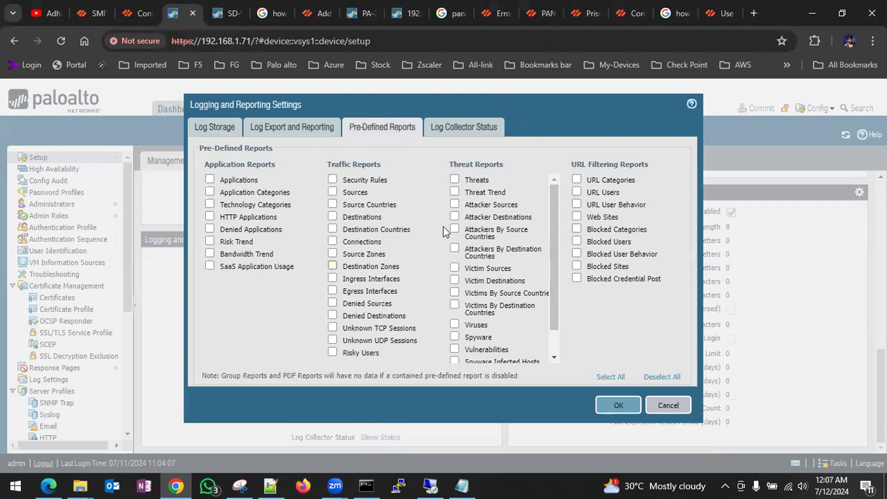
left_click(217, 130)
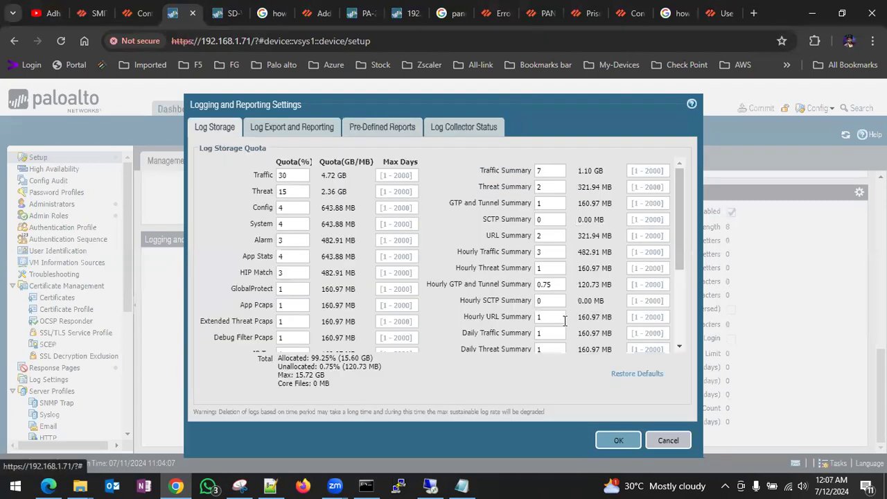
left_click(676, 442)
scroll(433, 352, "up", 5)
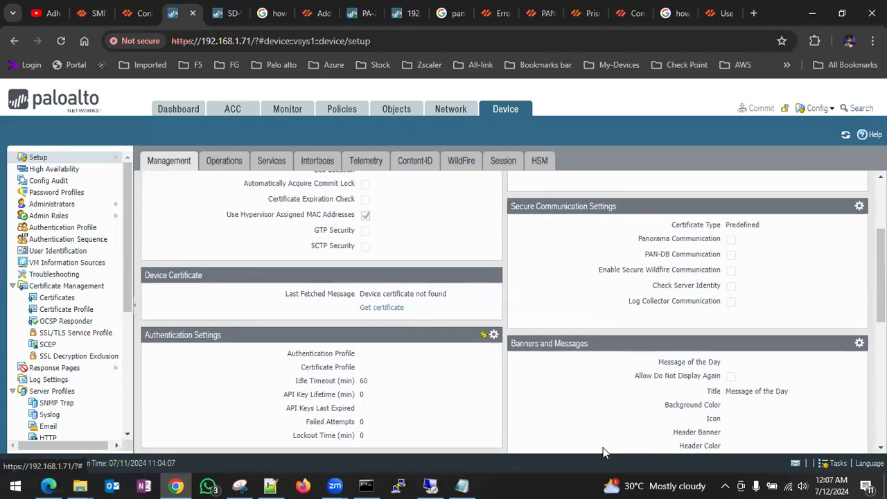
left_click(835, 464)
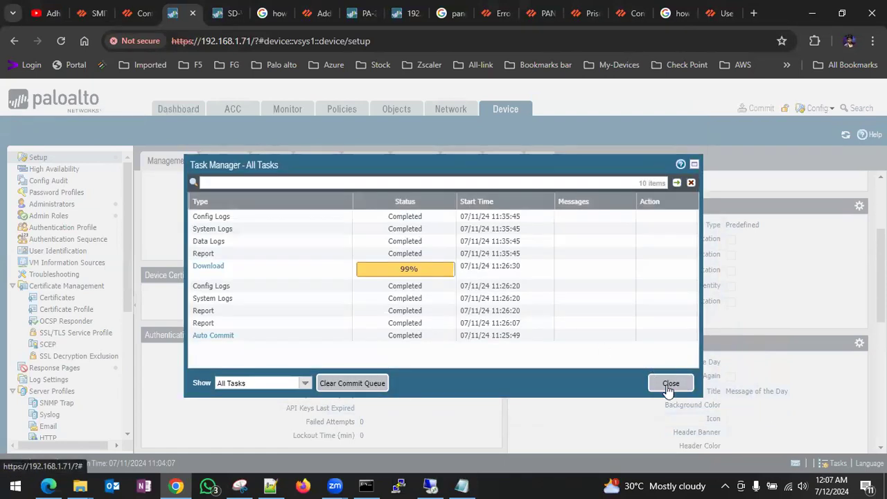
- Verify the firewall's software download completed in Task Manager, then reopen Device > Software
left_click(669, 384)
left_click(89, 17)
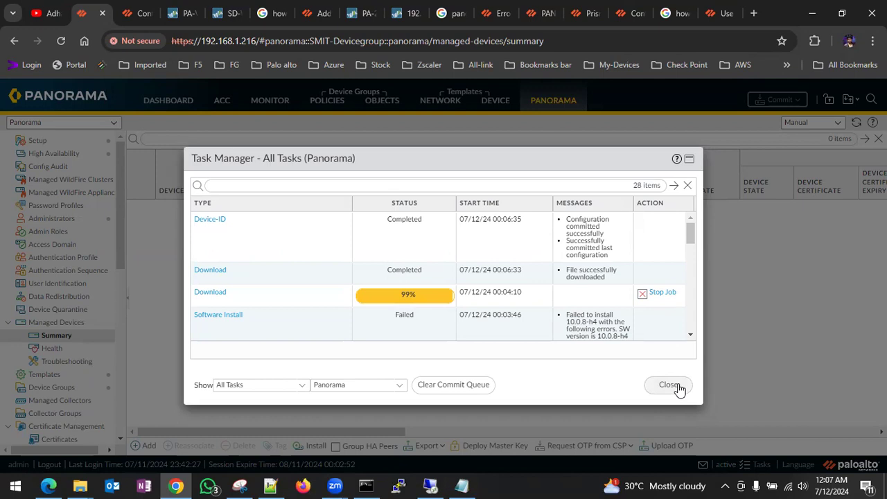
left_click(181, 13)
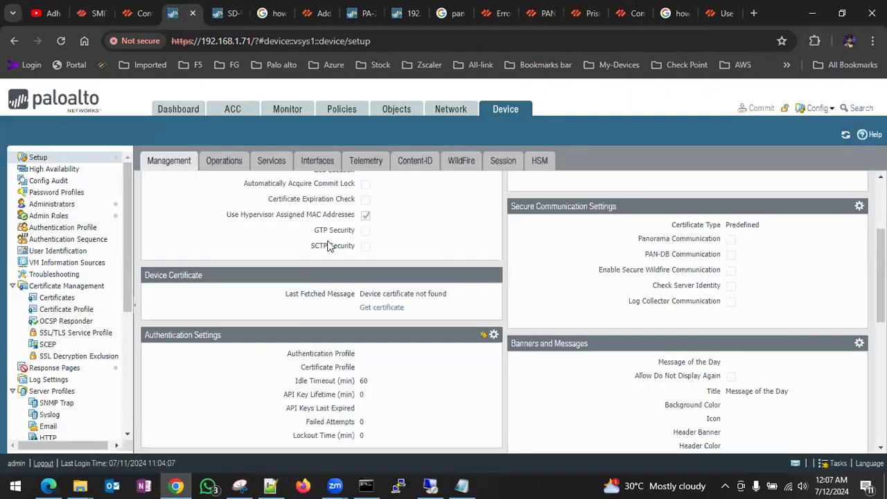
left_click(836, 467)
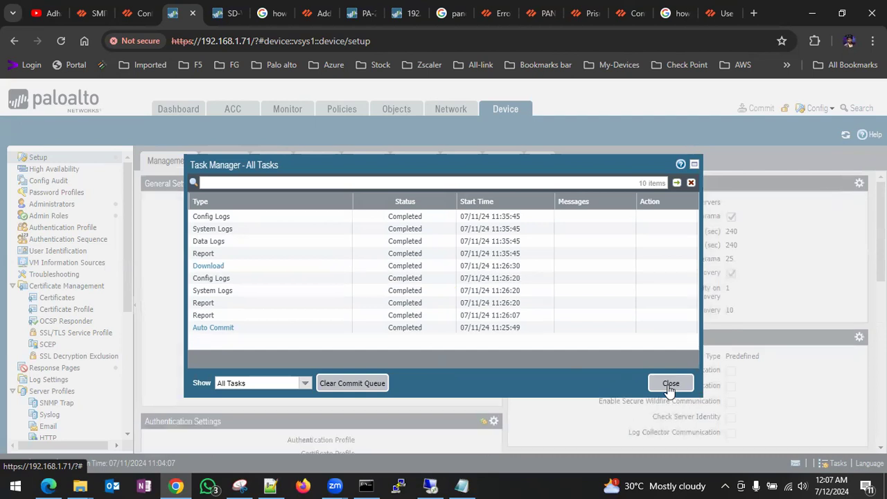
left_click(670, 388)
scroll(62, 291, "down", 3)
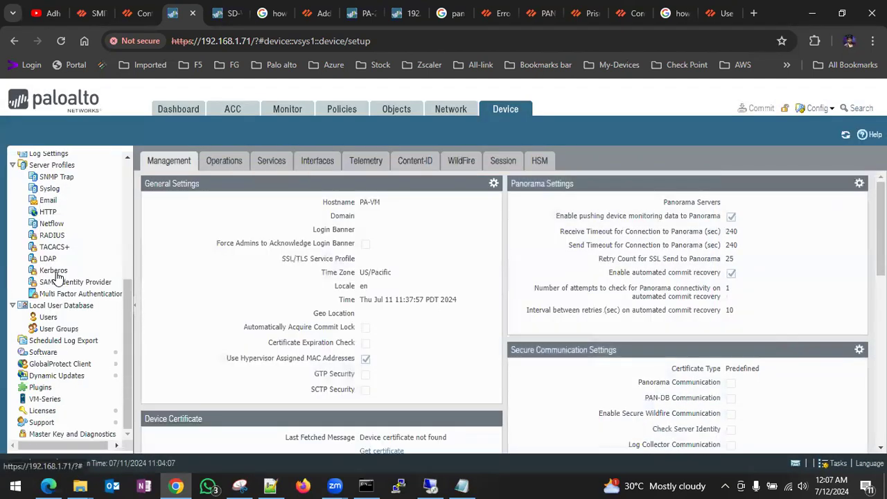
left_click(16, 352)
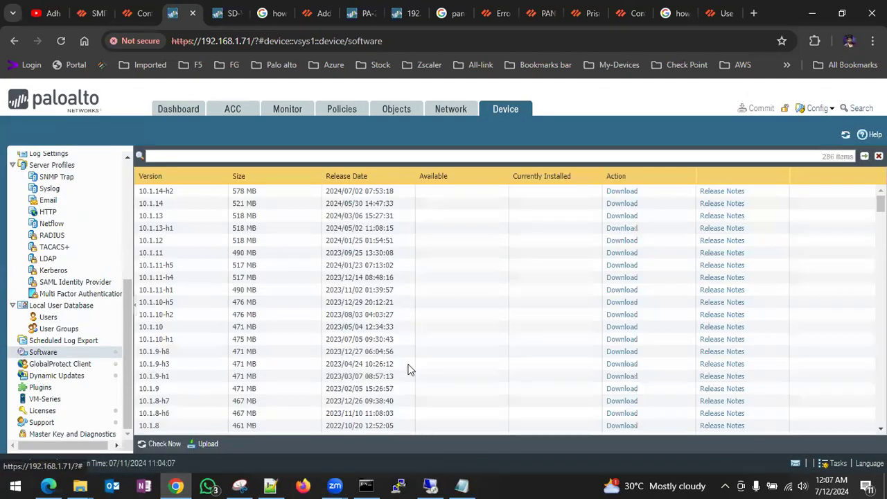
- Download PAN-OS 10.0.12-h6 on the firewall from Device > Software
scroll(409, 369, "down", 8)
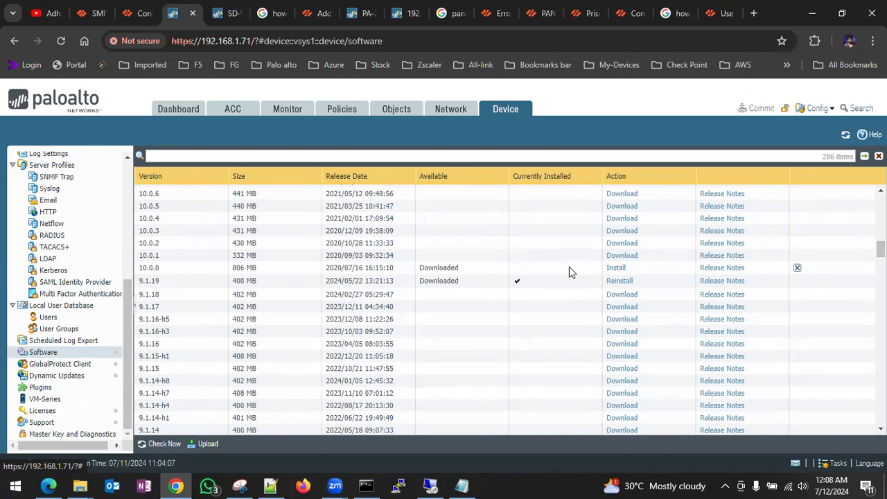
scroll(527, 278, "up", 4)
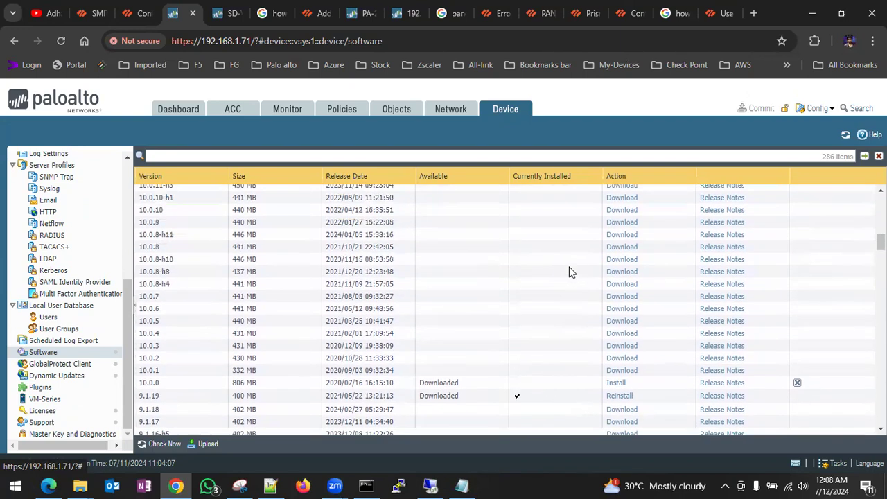
scroll(245, 301, "up", 2)
scroll(228, 291, "up", 3)
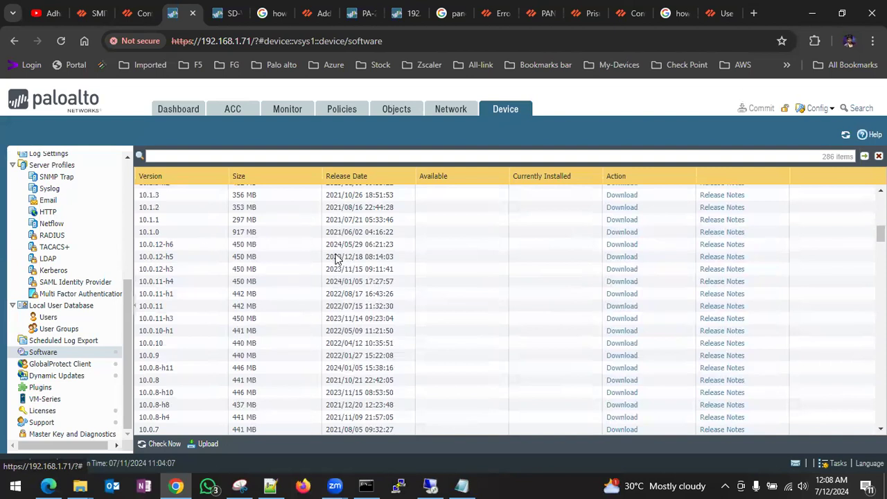
left_click(622, 245)
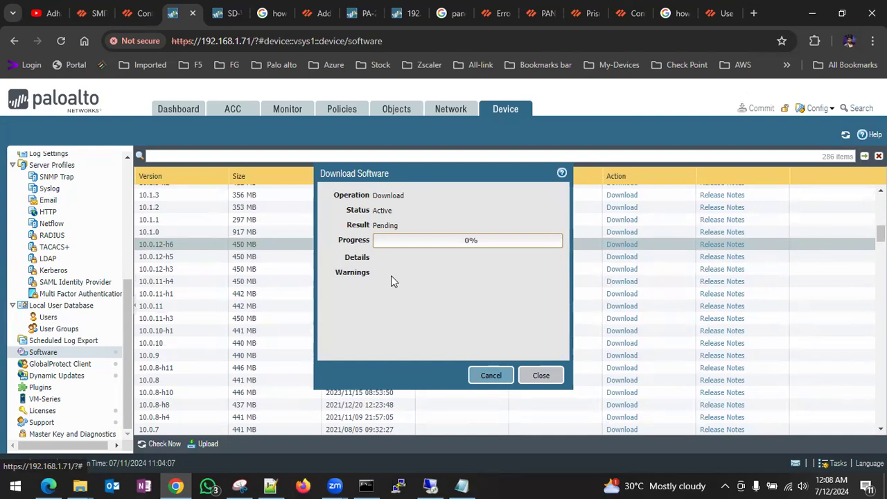
- Scroll through the firewall's version list and switch to the Panorama browser tab
scroll(645, 387, "down", 4)
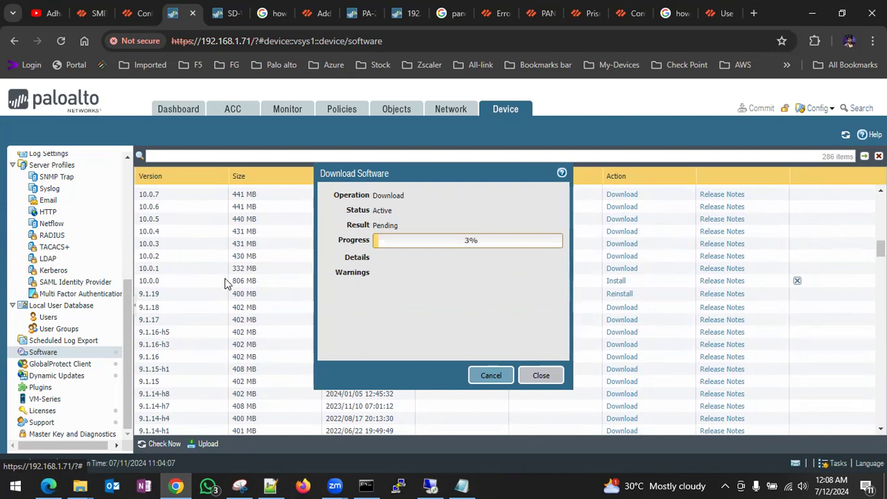
scroll(200, 231, "up", 3)
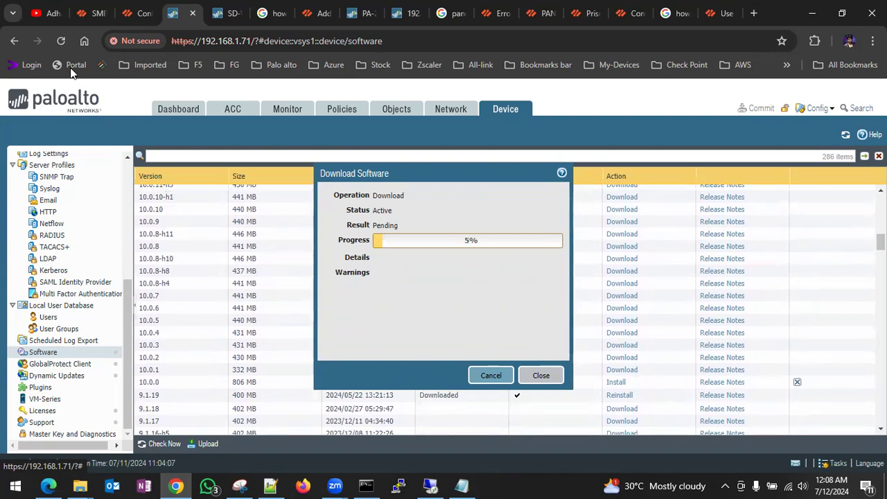
left_click(87, 20)
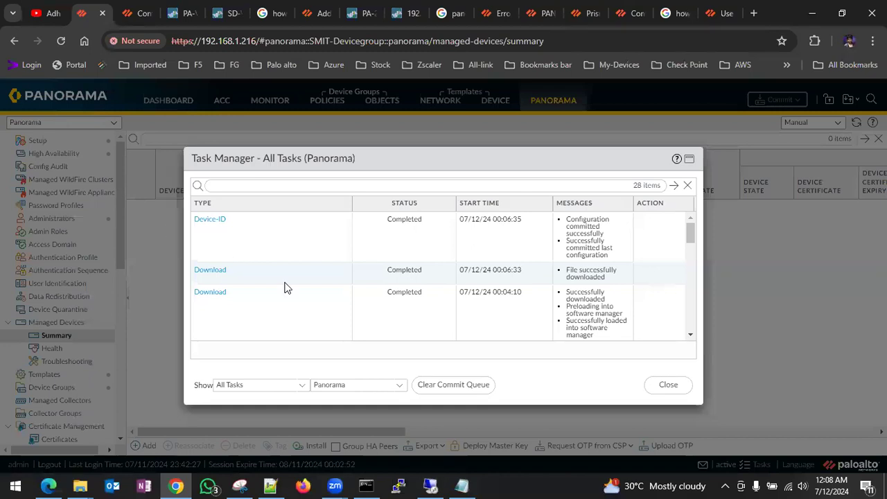
- Close Panorama's task list and open the Panorama Software page
left_click(674, 385)
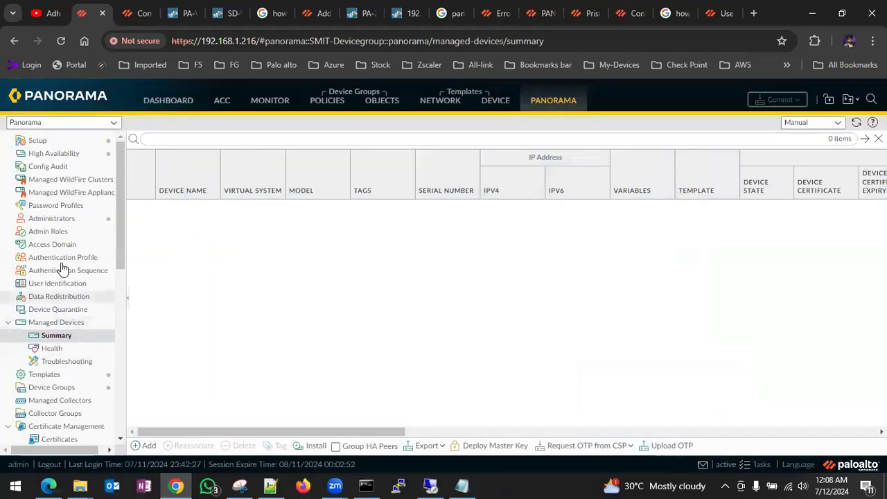
scroll(71, 248, "down", 5)
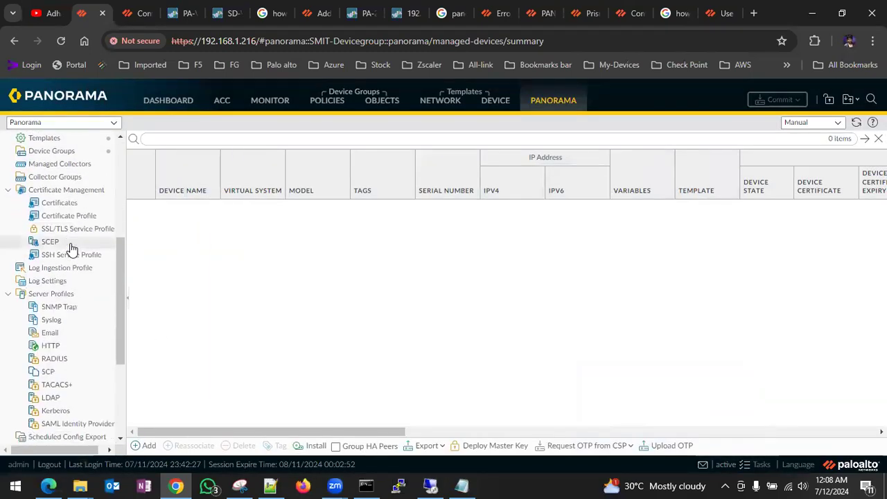
scroll(72, 248, "down", 2)
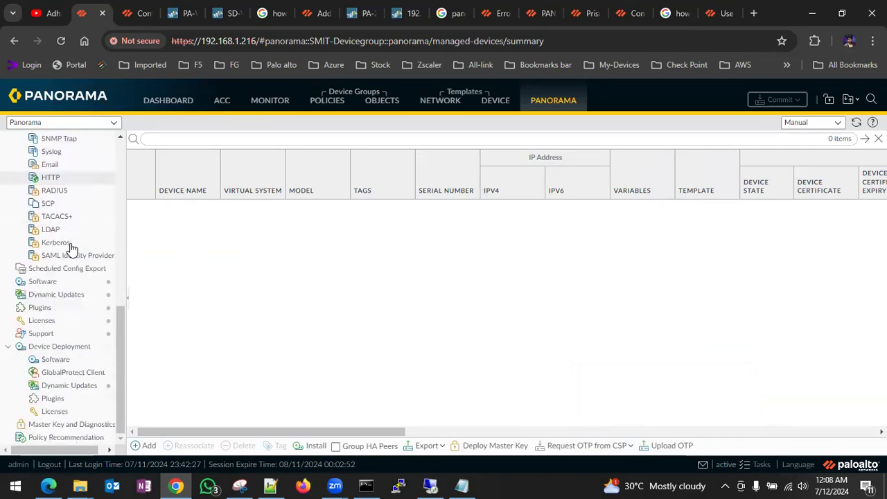
left_click(30, 287)
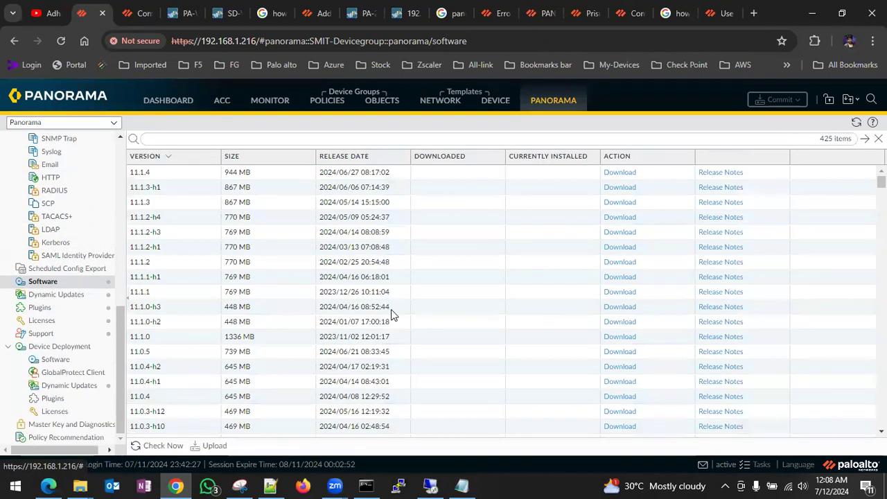
- Try installing 10.0.5, note the required content version 8332 or later, and close the error
scroll(391, 312, "down", 5)
scroll(391, 314, "down", 10)
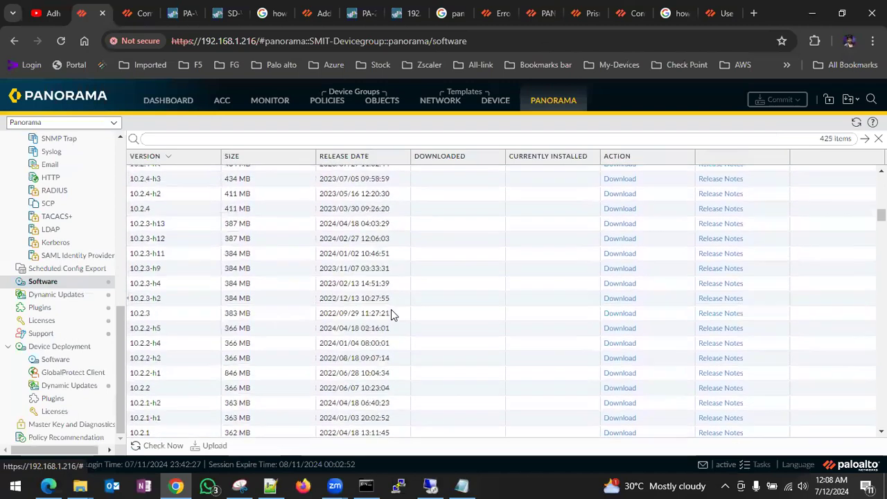
scroll(391, 309, "down", 10)
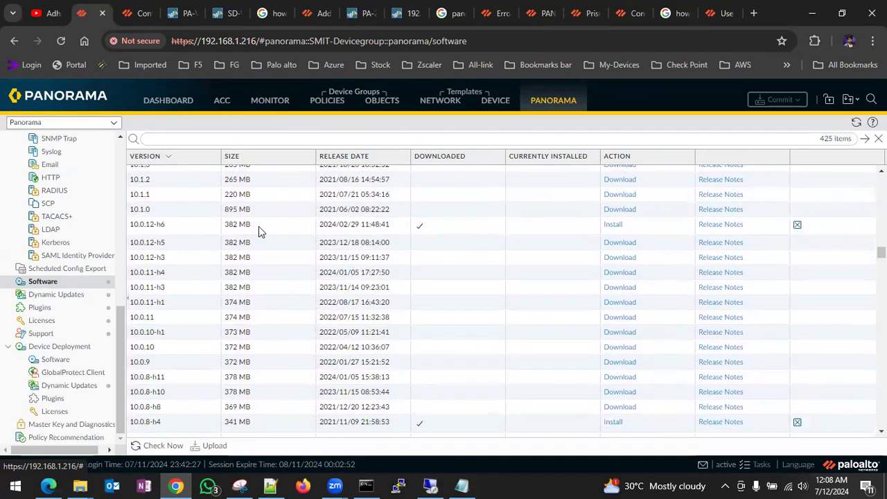
scroll(486, 246, "down", 5)
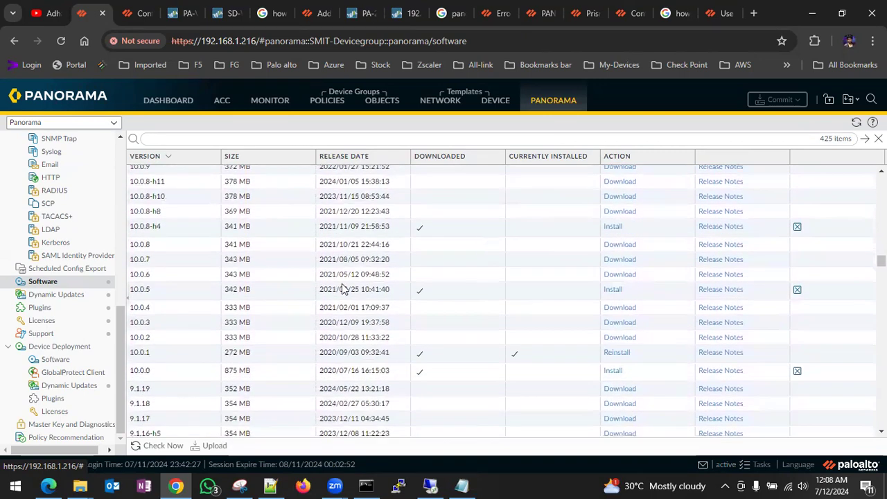
left_click(614, 291)
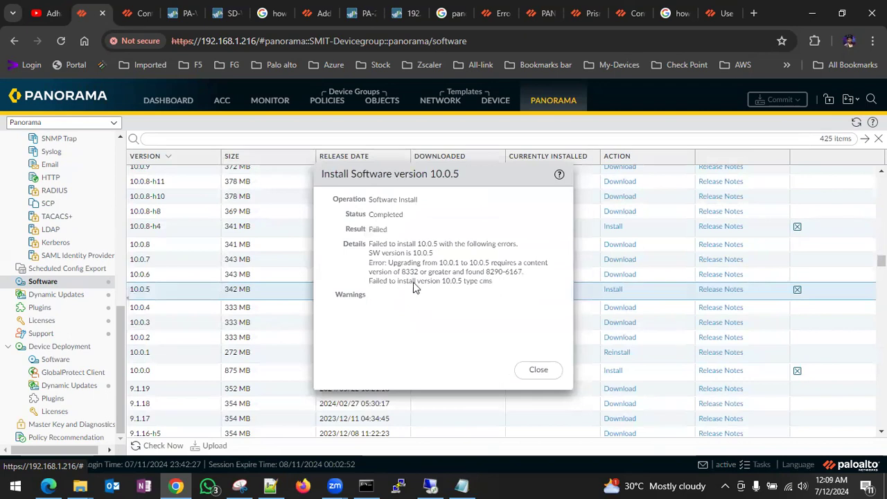
left_click_drag(403, 271, 418, 274)
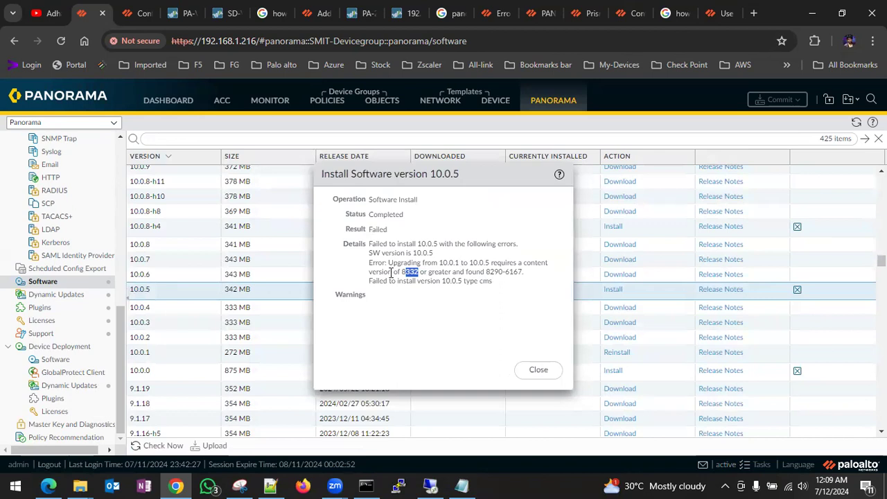
left_click(539, 370)
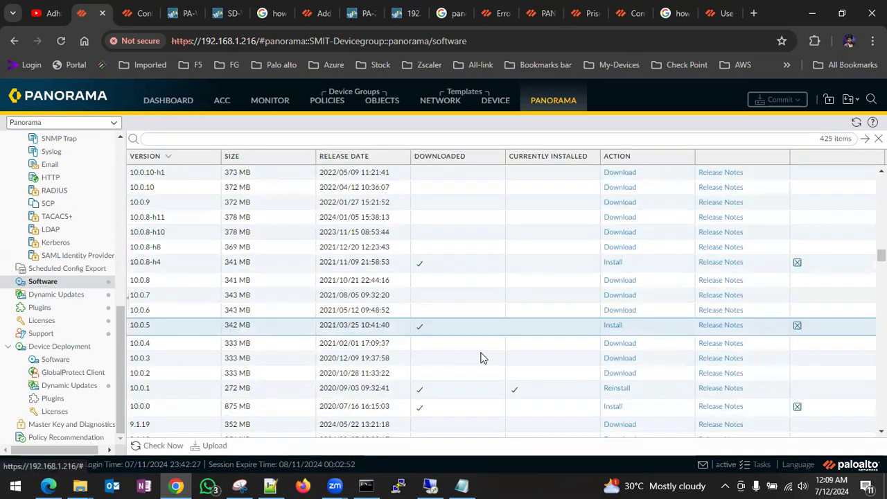
- Cancel deleting the downloaded 10.0.8-h4 image, keeping it, and move to the firewall's tab
scroll(483, 358, "down", 2)
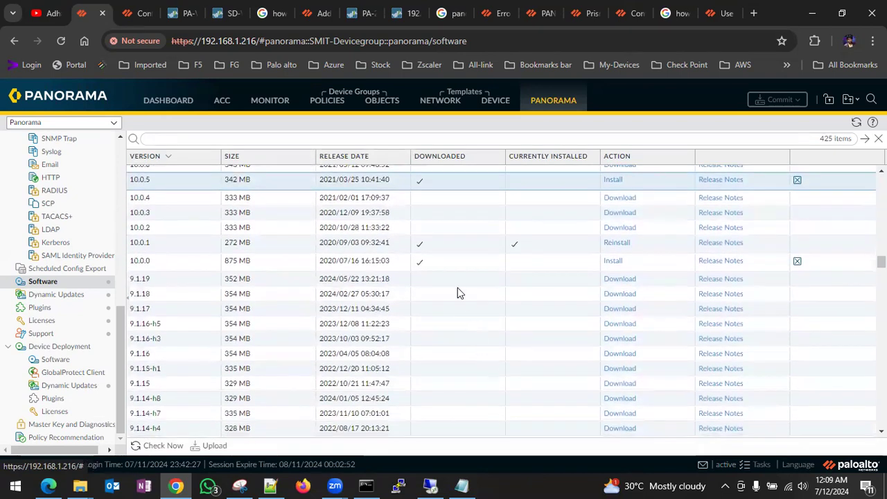
scroll(509, 368, "down", 10)
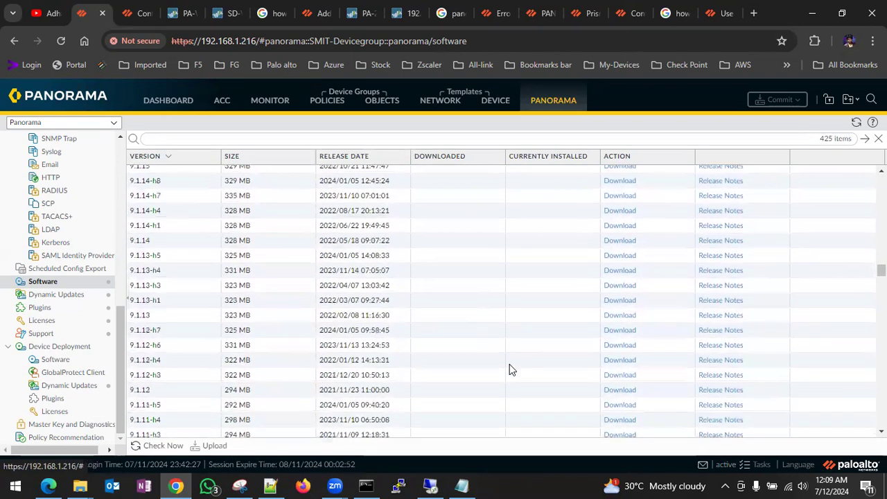
scroll(509, 369, "down", 15)
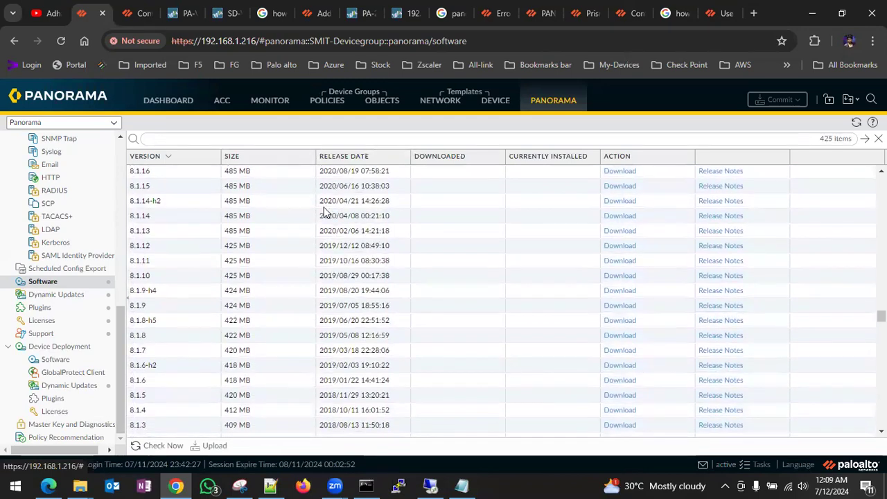
scroll(575, 364, "up", 3)
scroll(574, 363, "up", 15)
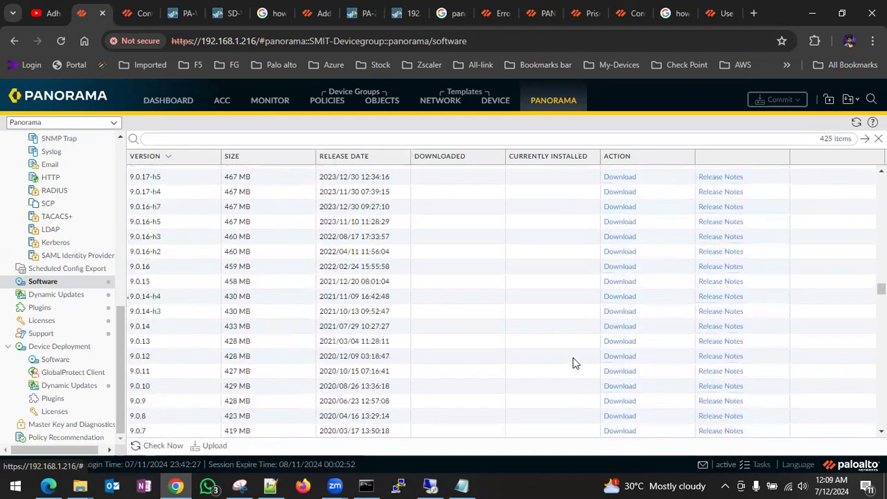
scroll(574, 363, "up", 5)
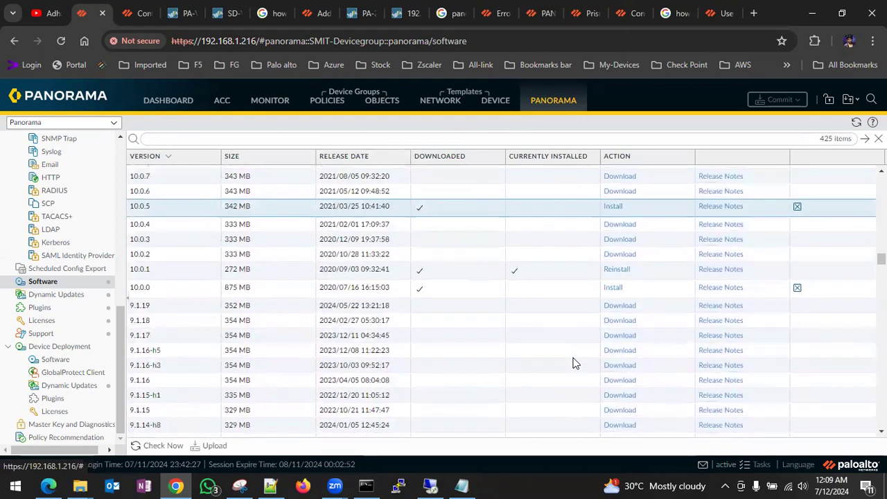
scroll(455, 326, "up", 2)
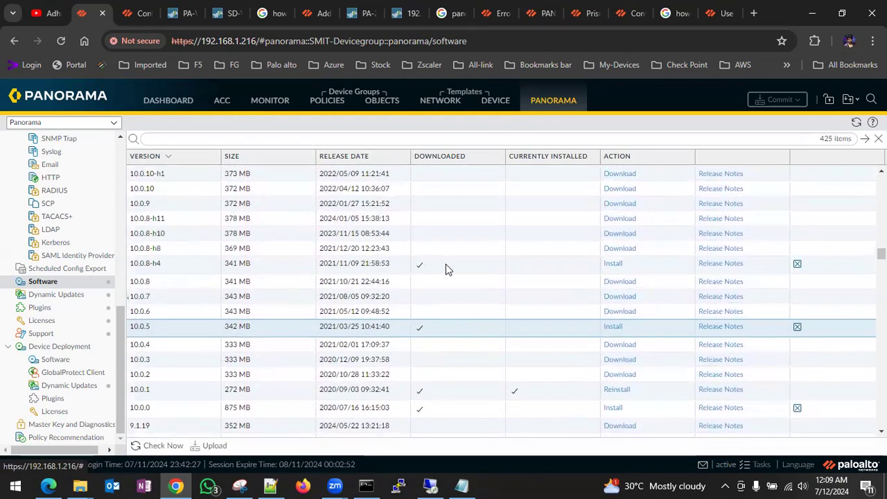
left_click(797, 265)
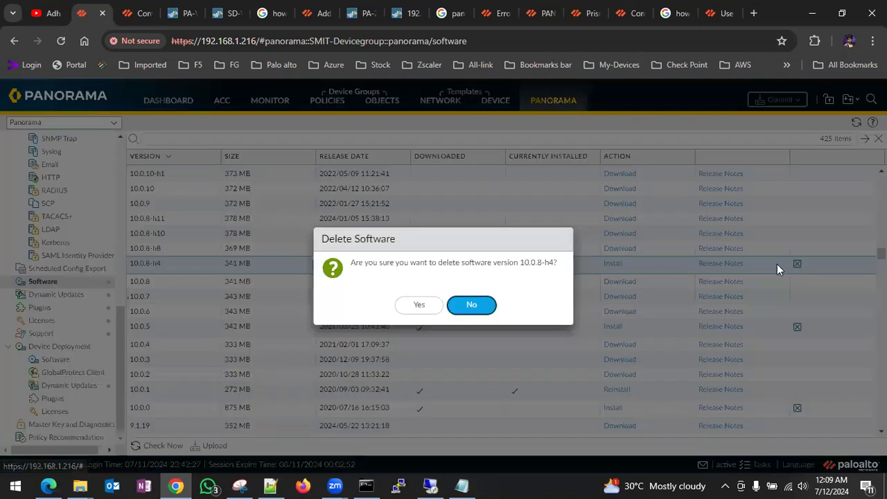
left_click(478, 306)
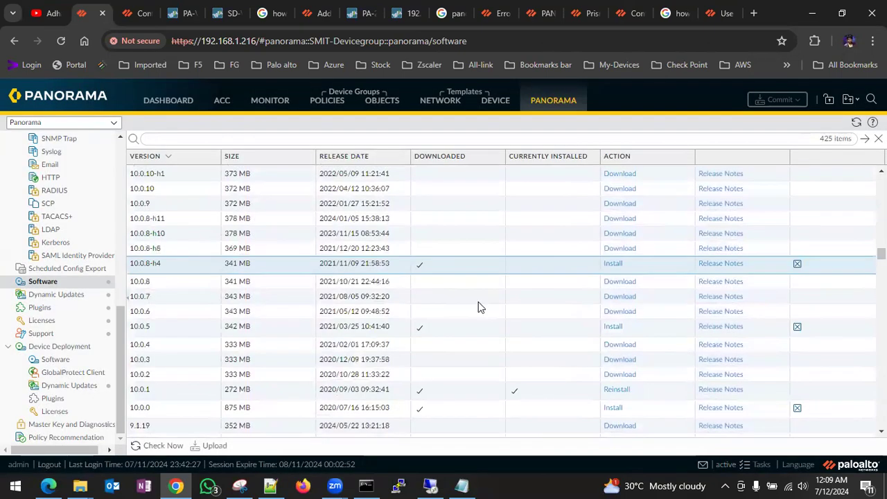
left_click(182, 12)
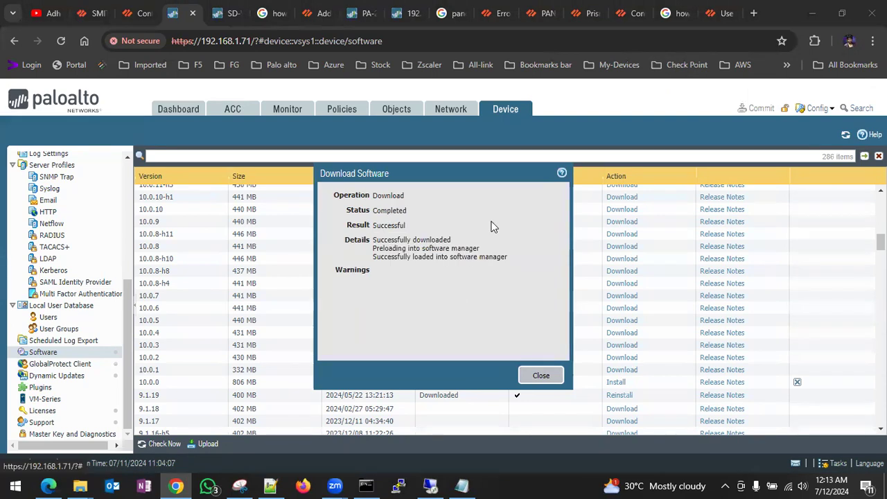
- Dismiss the completed download result and start installing PAN-OS 10.0.12-h6 on the firewall
left_click(530, 375)
left_click(534, 376)
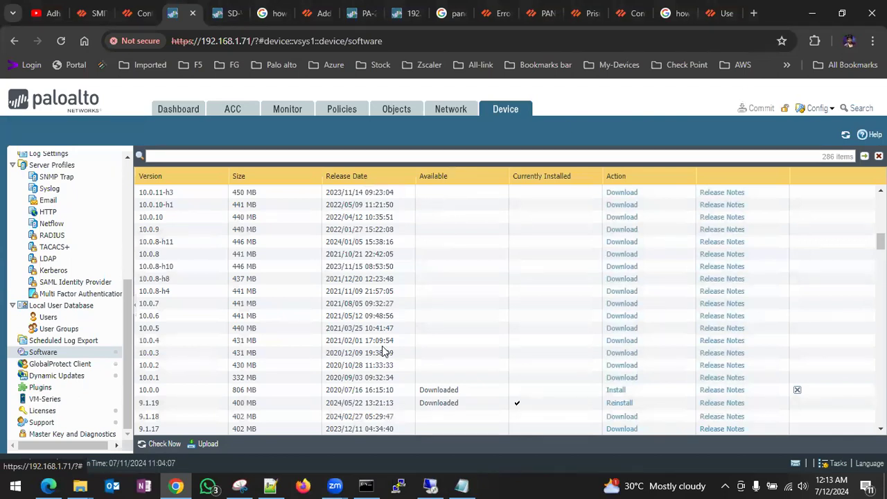
scroll(384, 350, "up", 5)
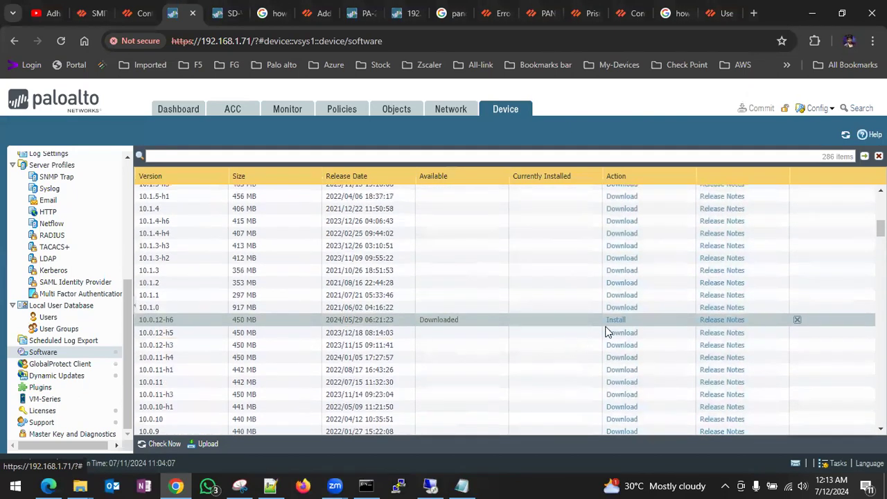
left_click(616, 321)
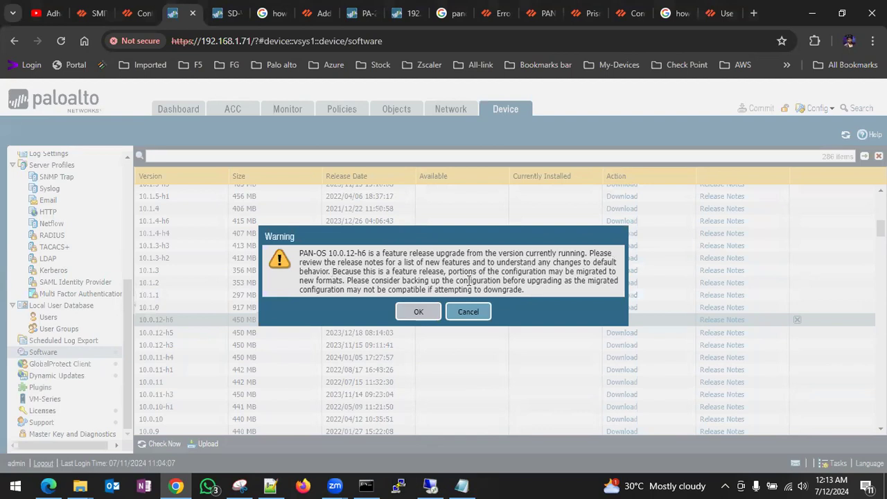
- Accept the feature-release warning so PAN-OS 10.0.12-h6 starts installing on the firewall
left_click(407, 310)
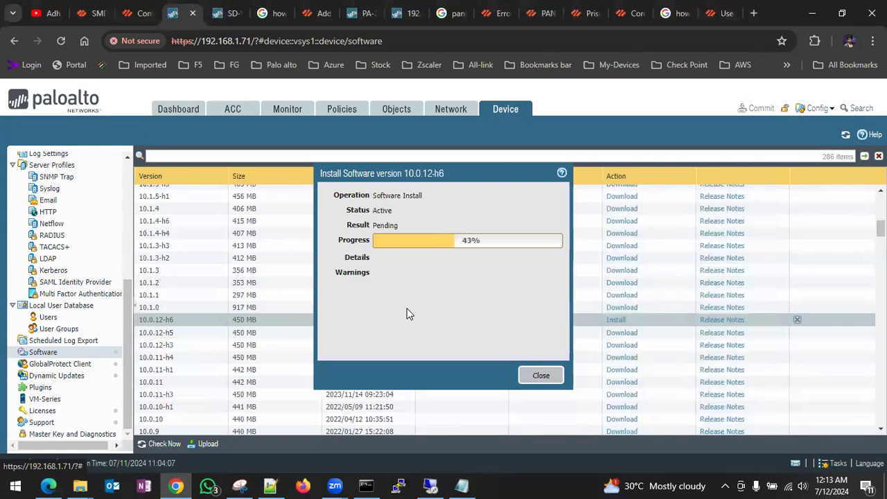
scroll(194, 375, "down", 3)
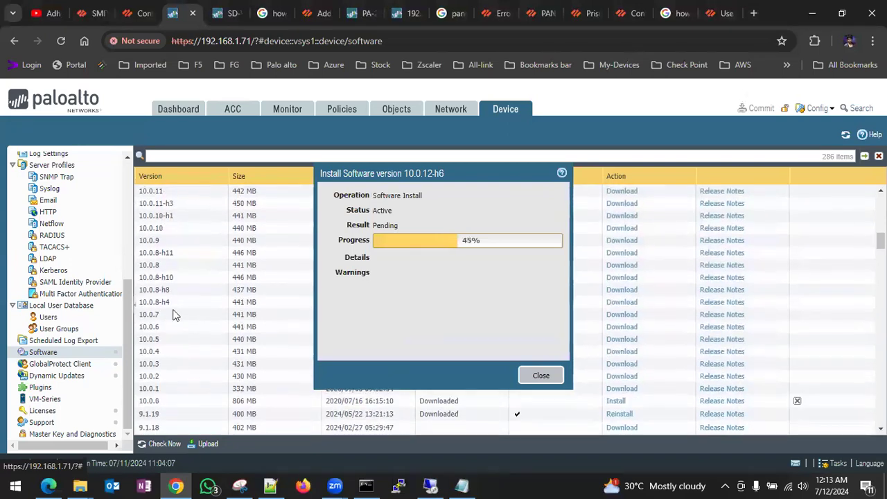
scroll(198, 367, "down", 1)
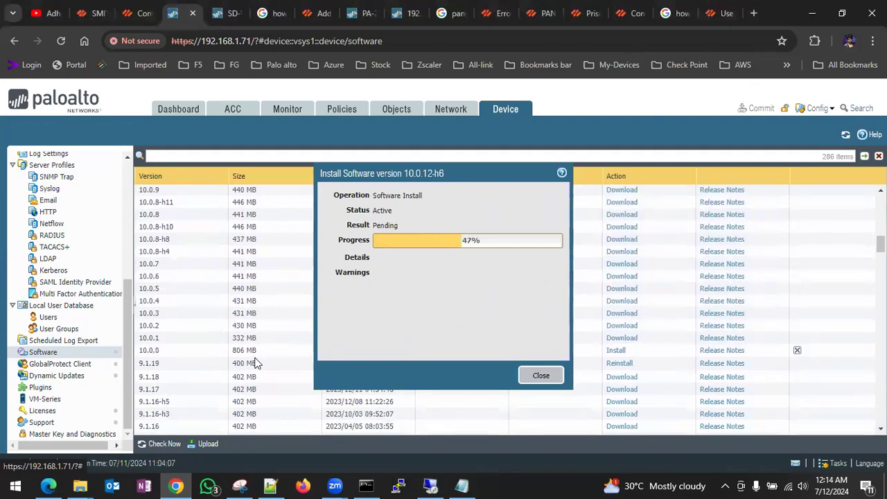
- While it installs, browse the Security policy rules, address objects and regions list
left_click(340, 113)
scroll(87, 191, "up", 2)
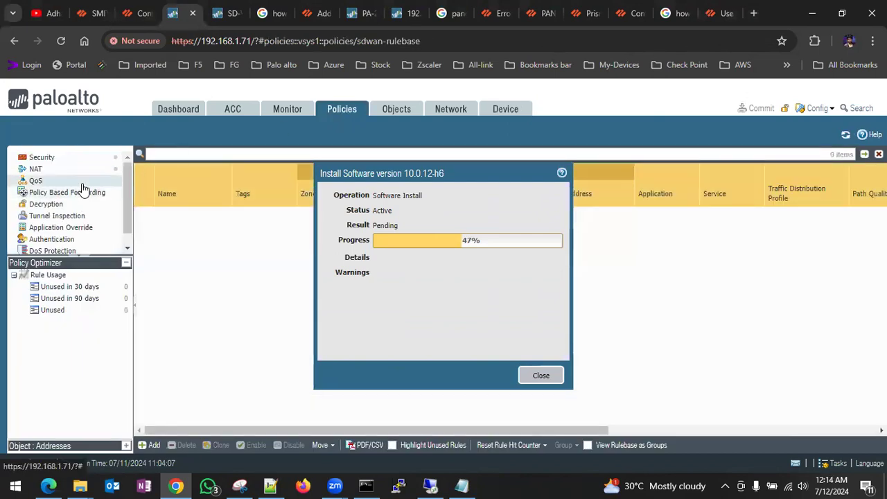
left_click(56, 161)
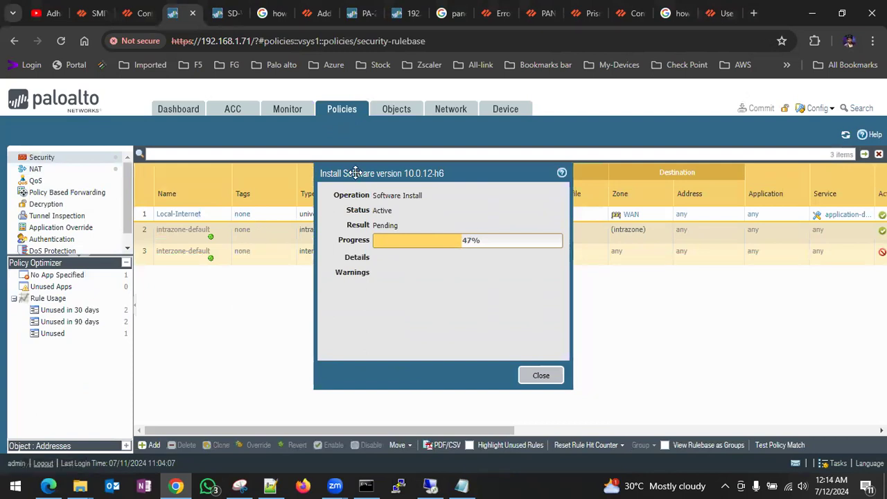
left_click(398, 117)
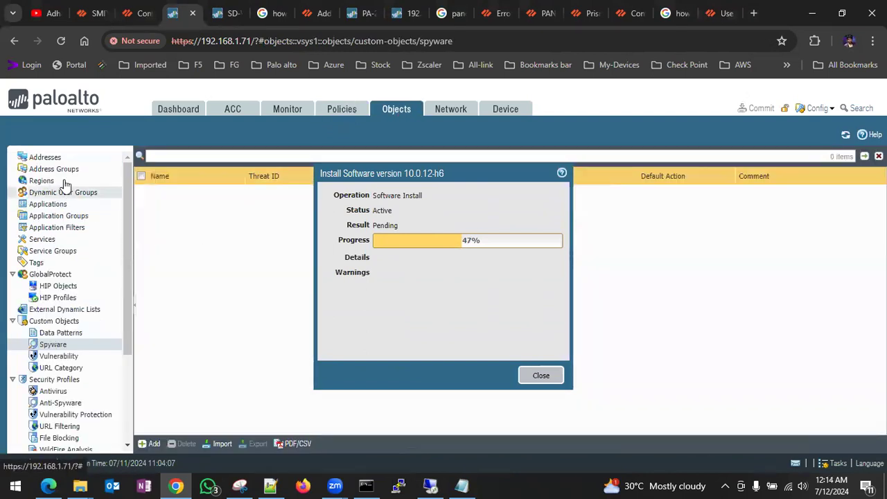
left_click(56, 159)
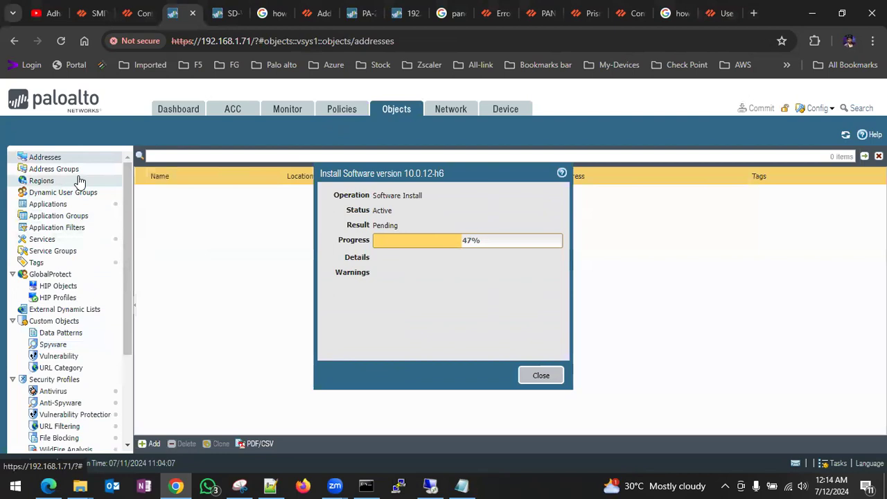
left_click(77, 182)
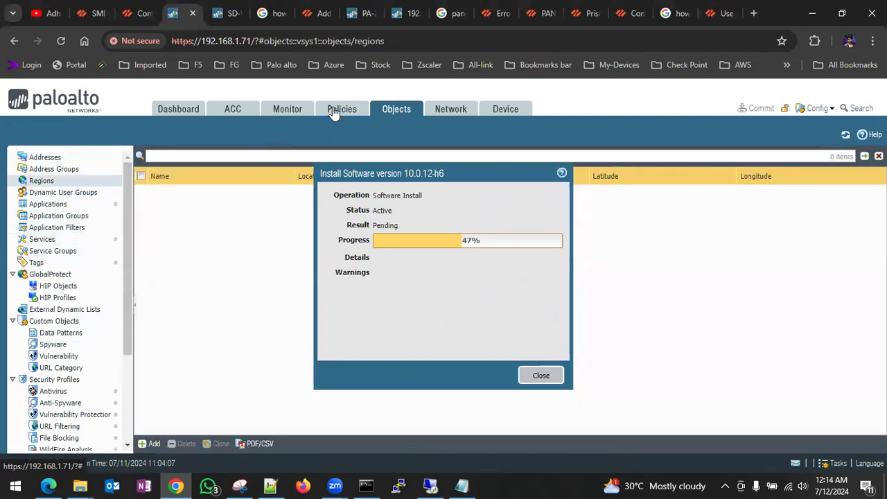
- Look through the traffic log, the dashboard and the network configuration during the install
left_click(275, 114)
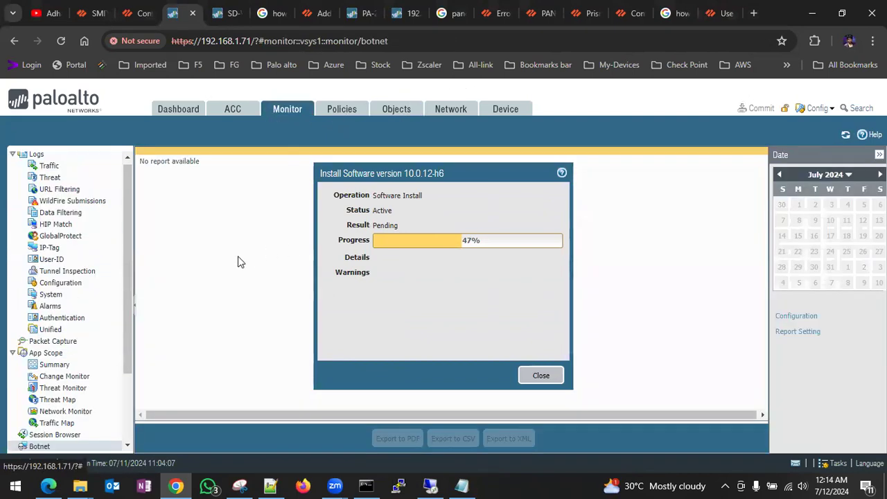
left_click(51, 167)
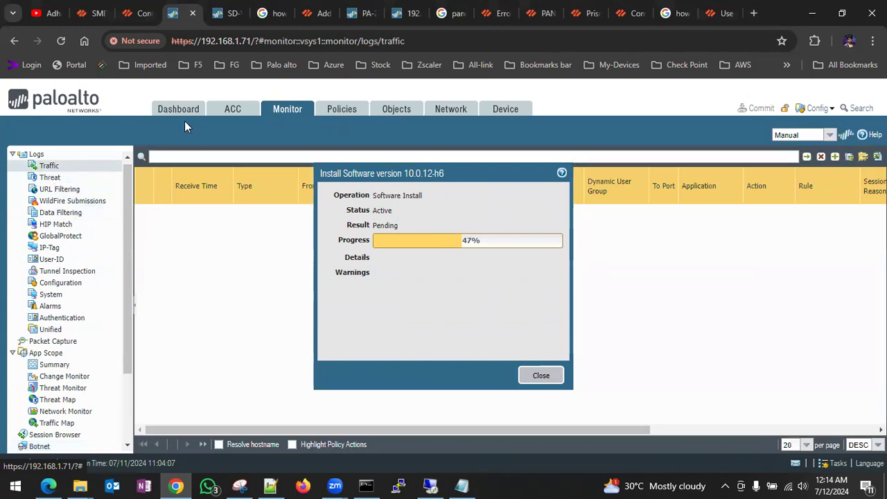
left_click(177, 113)
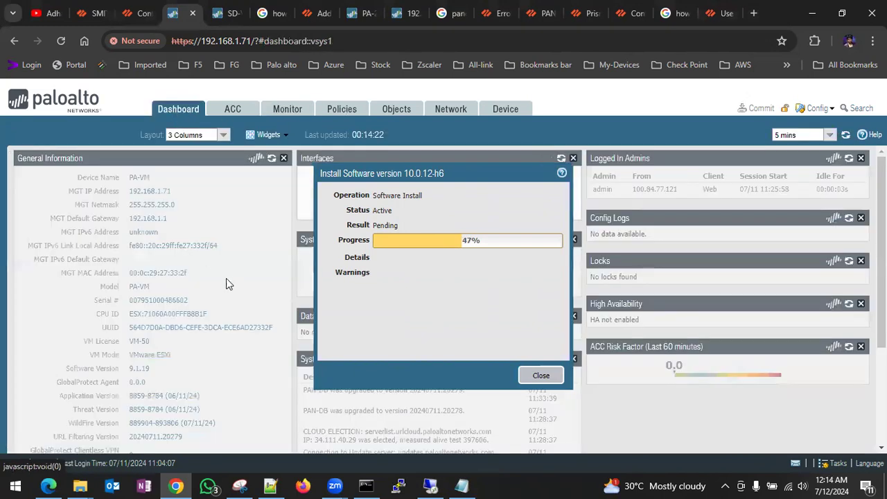
scroll(217, 368, "down", 3)
scroll(217, 368, "up", 3)
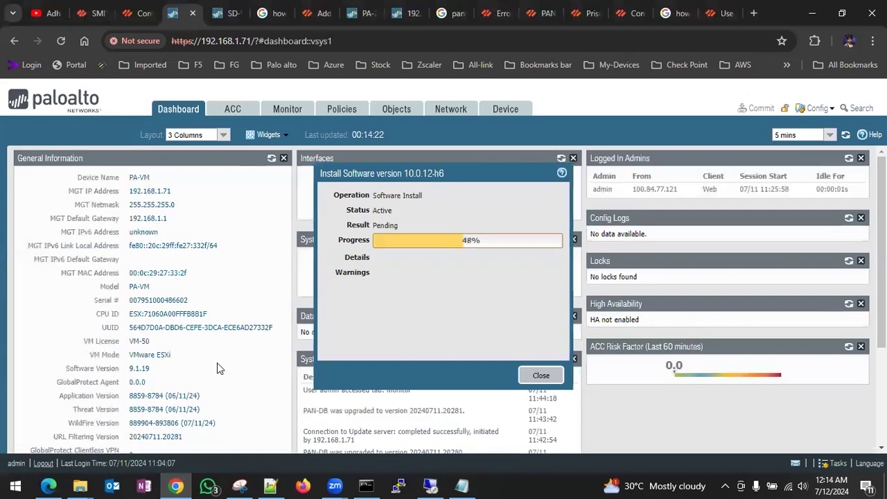
left_click(451, 110)
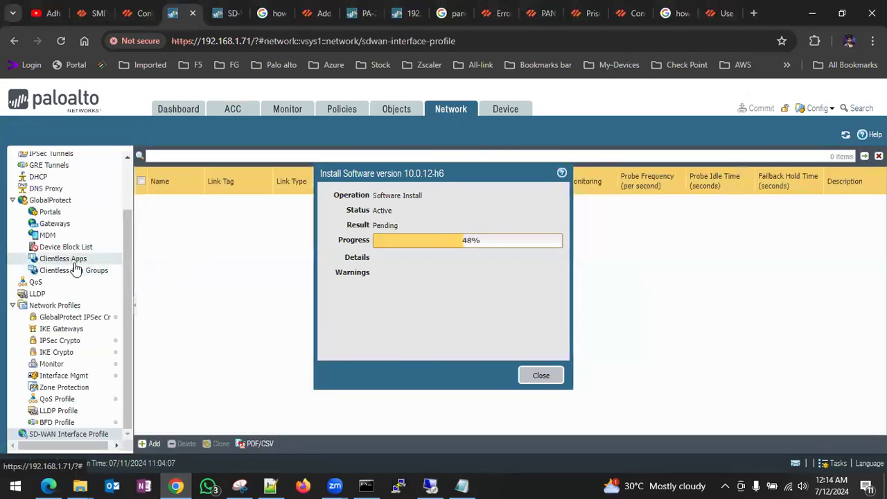
- Return to the software list and check the install progress, now at 57%, and Panorama's download
left_click(508, 109)
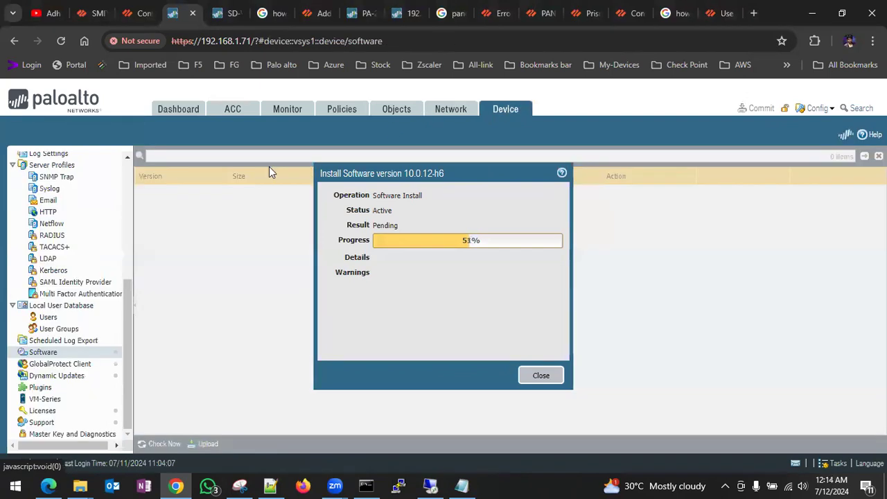
scroll(187, 385, "down", 3)
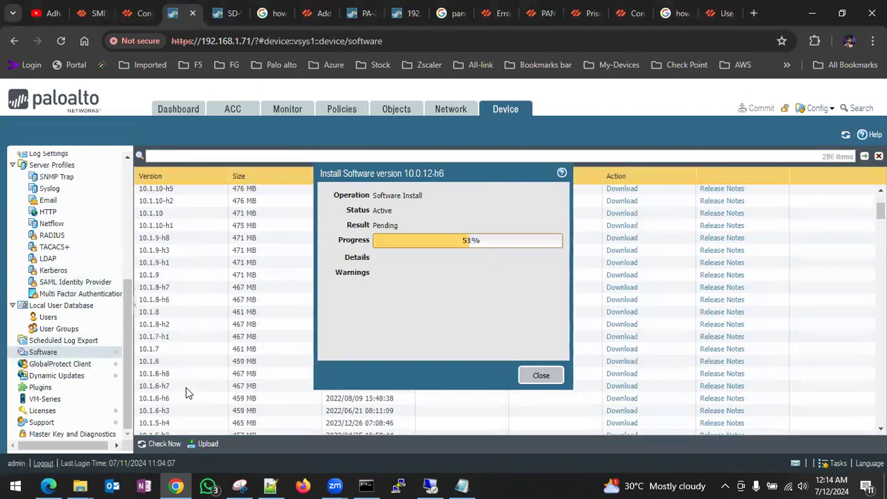
scroll(174, 354, "down", 3)
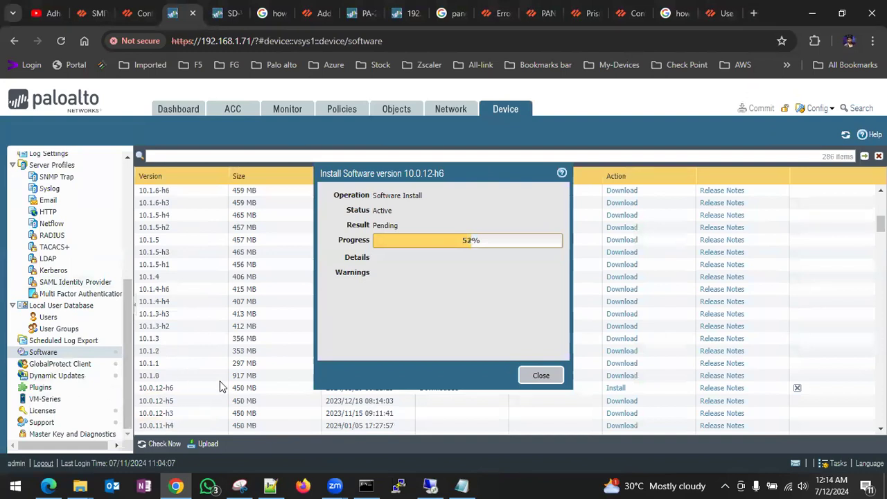
scroll(219, 386, "down", 3)
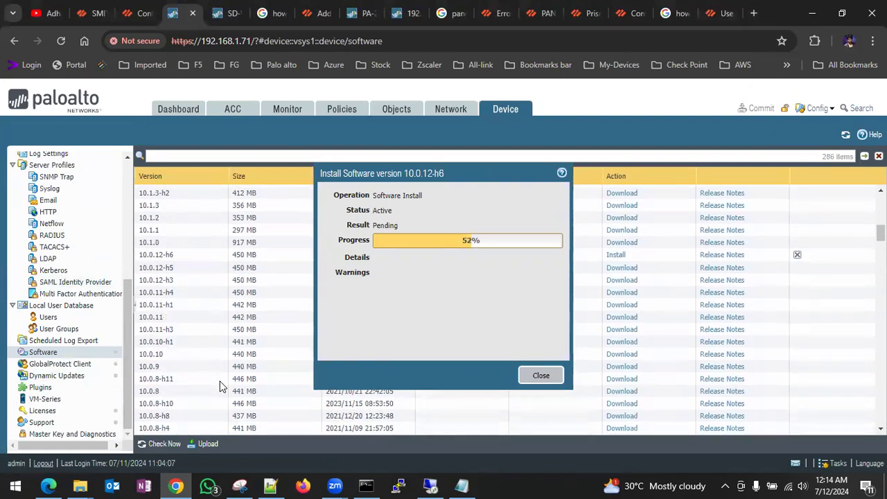
scroll(232, 382, "down", 3)
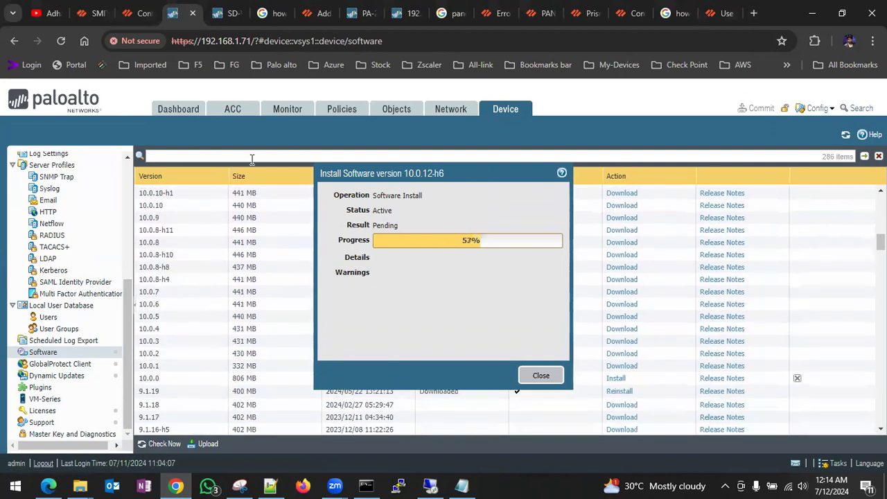
left_click(92, 18)
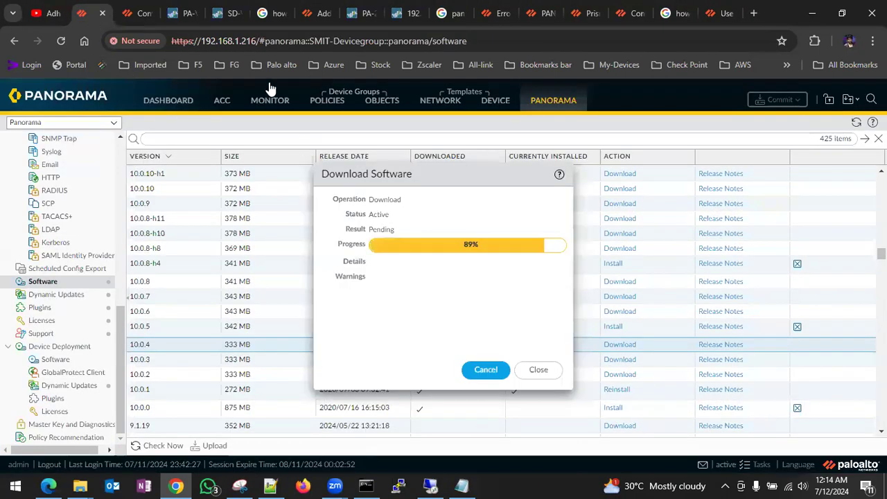
left_click(185, 15)
scroll(198, 370, "down", 3)
scroll(197, 374, "down", 2)
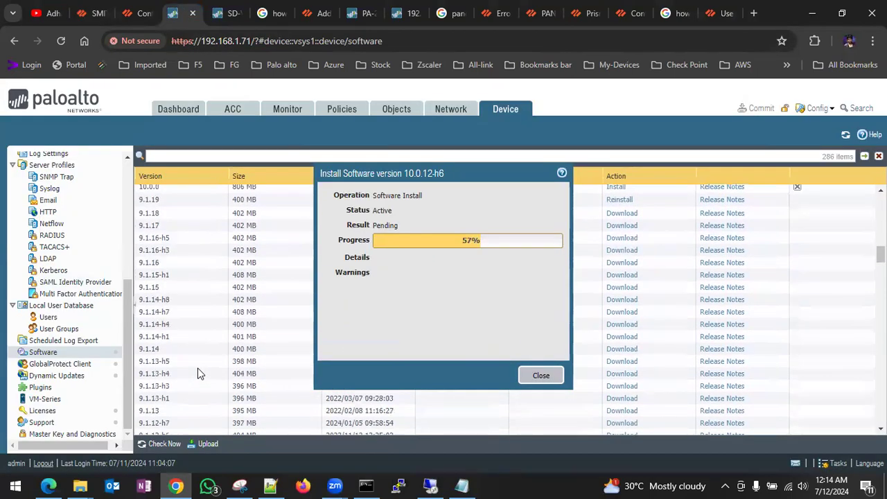
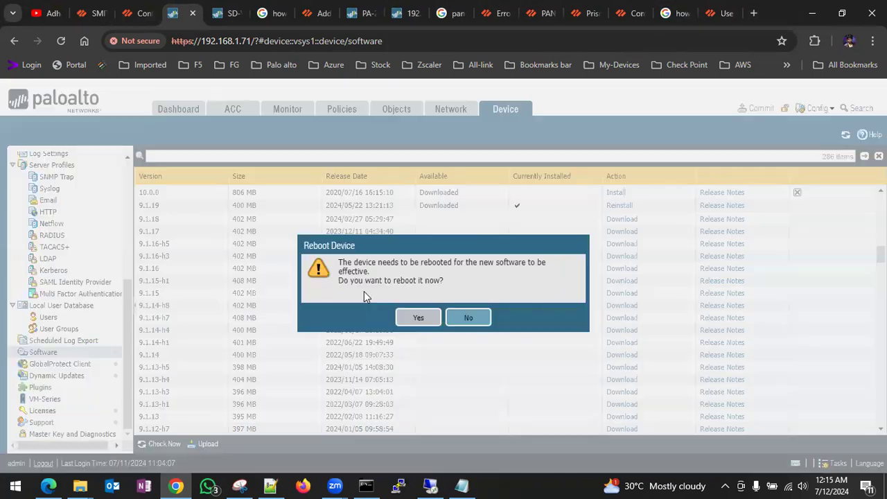
- Confirm the firewall reboot, then check Panorama's software download, now completed
left_click(411, 318)
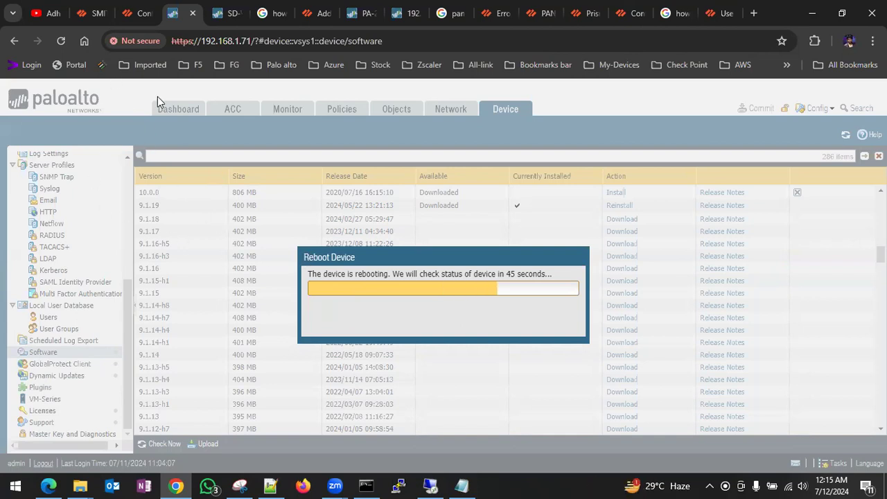
left_click(101, 19)
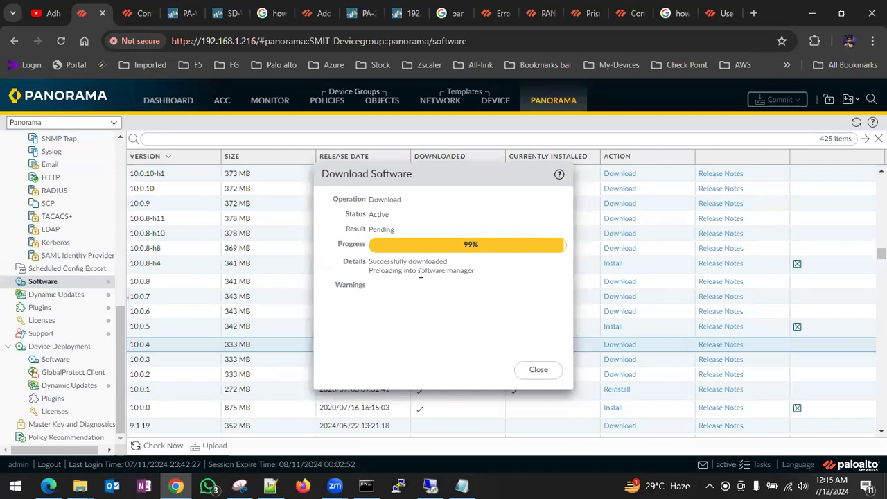
- Attempt installing 10.0.4 and read the error: content 8332+ required, 8290-6167 present
left_click(532, 374)
scroll(327, 361, "down", 1)
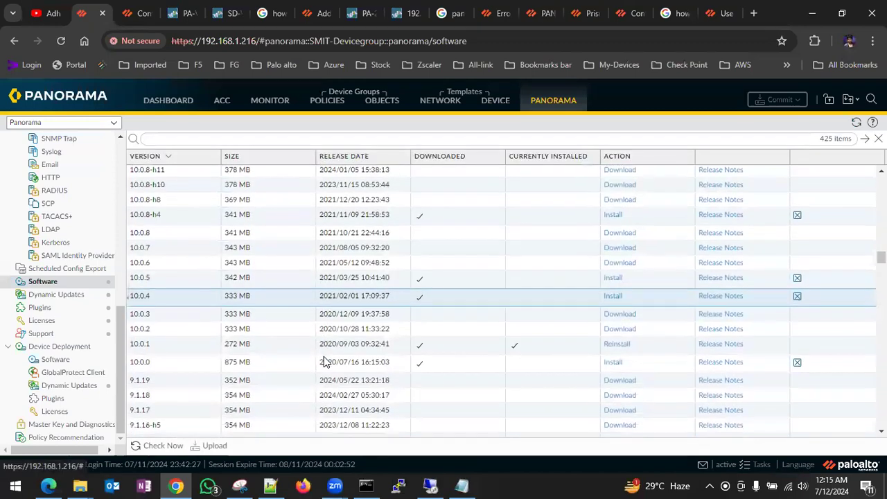
left_click(614, 294)
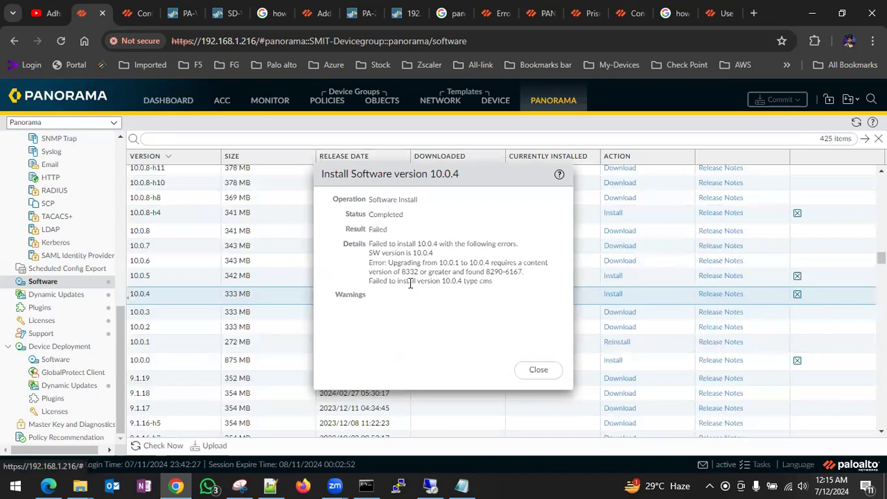
double_click(375, 244)
left_click_drag(527, 278, 484, 272)
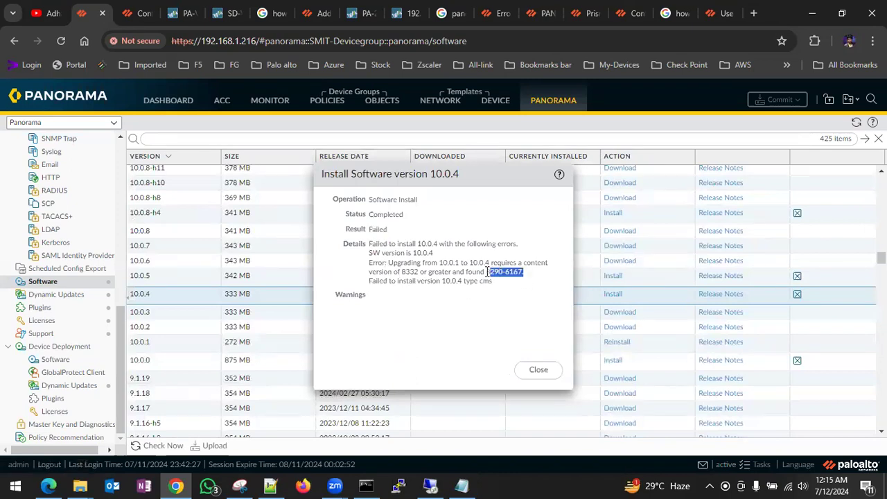
left_click(545, 375)
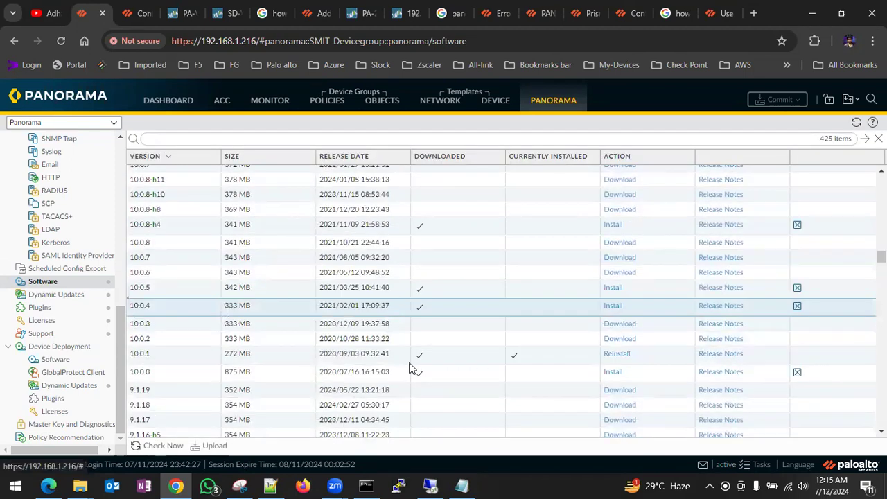
- Refresh the Panorama plugins list and start downloading the vm_series-3.0.6 plugin
left_click(60, 310)
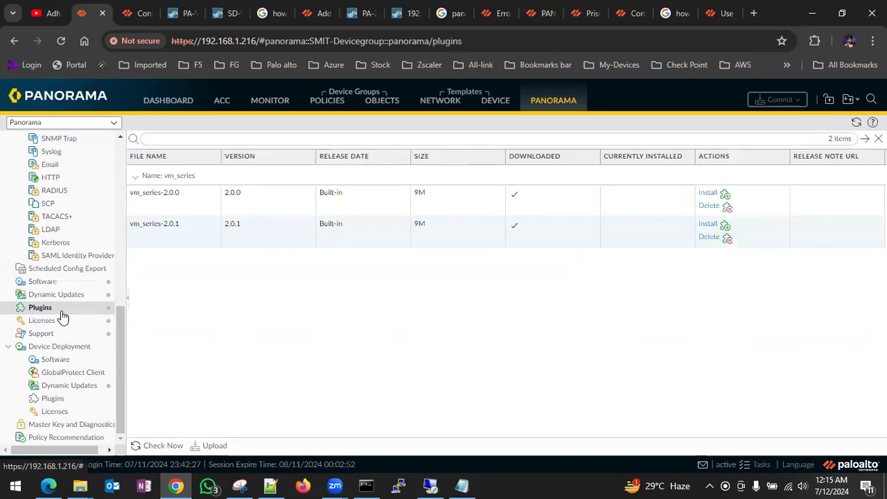
left_click(138, 447)
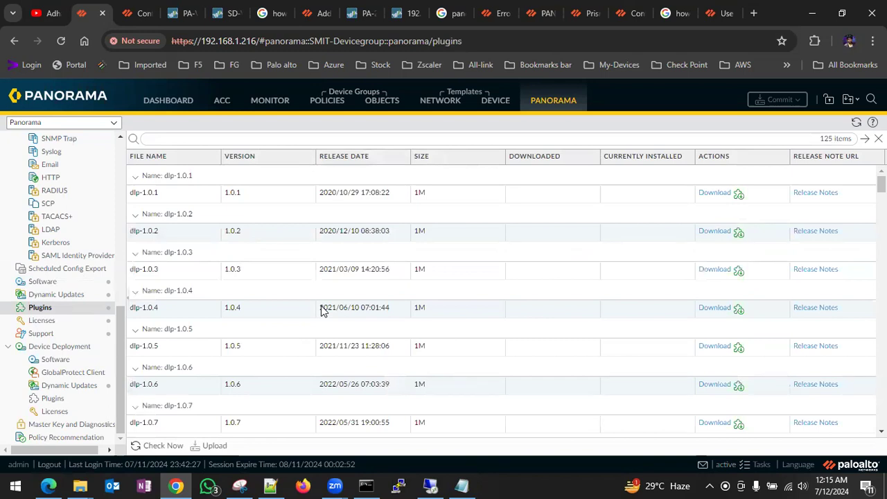
scroll(321, 310, "down", 3)
scroll(321, 310, "up", 3)
scroll(302, 318, "down", 20)
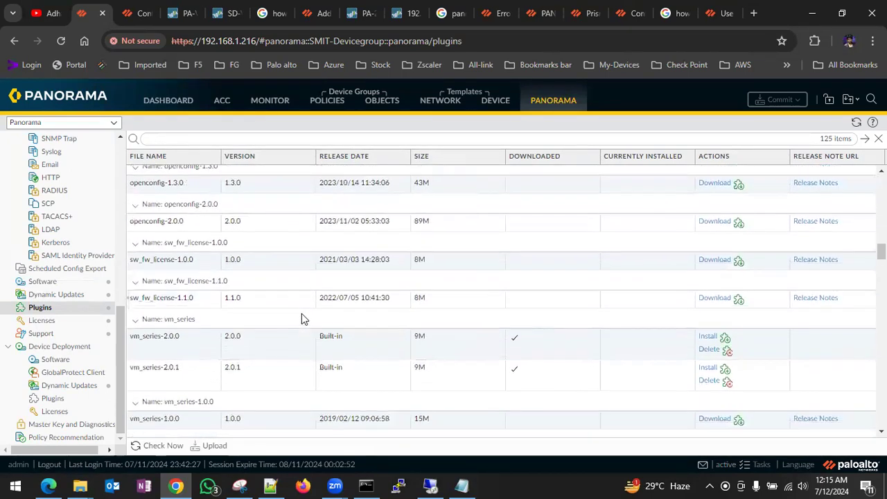
scroll(301, 319, "down", 1)
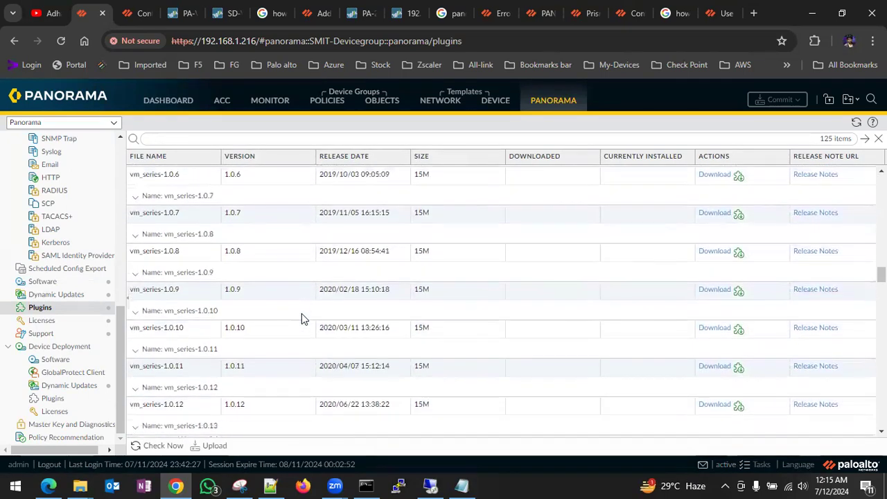
scroll(302, 319, "down", 15)
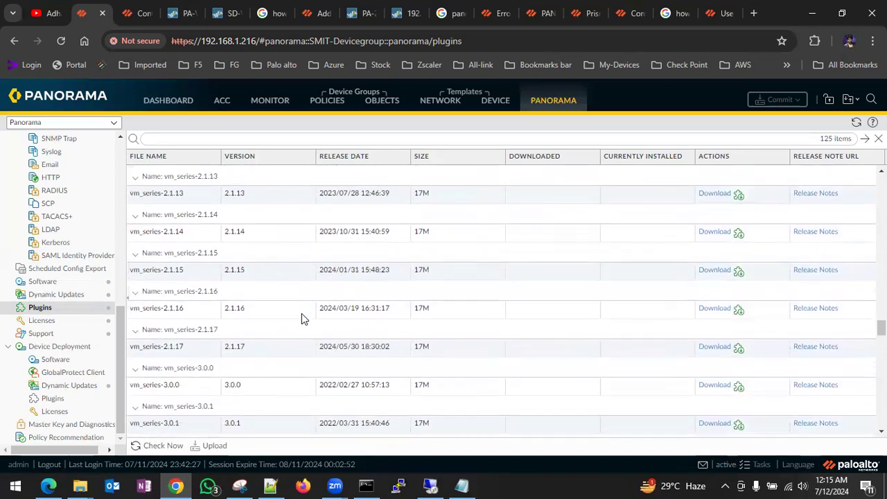
scroll(301, 319, "up", 2)
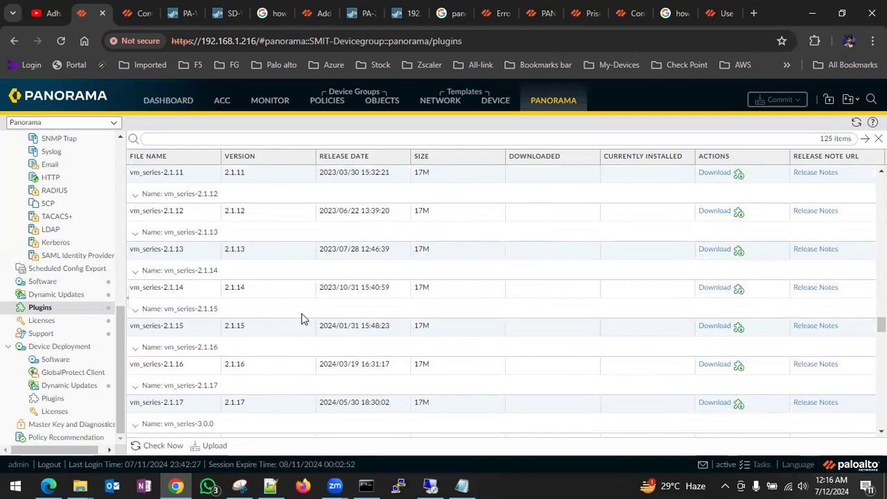
scroll(309, 380, "down", 5)
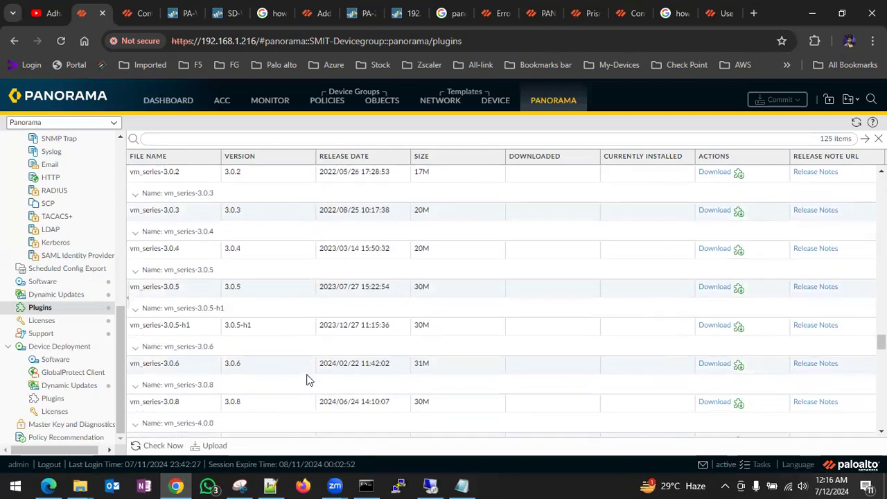
scroll(309, 380, "down", 2)
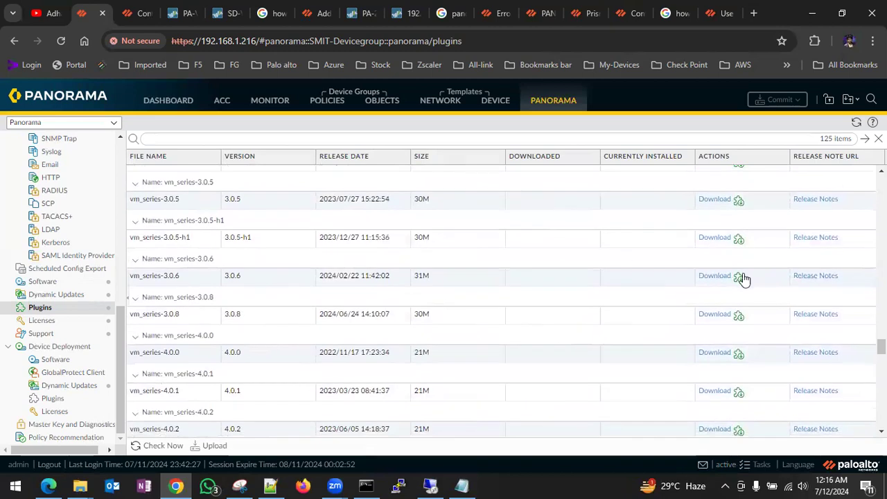
left_click(742, 280)
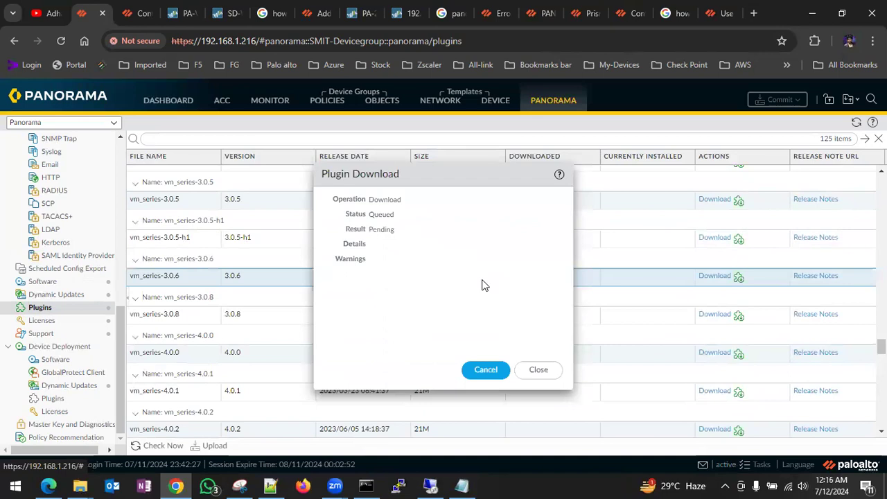
left_click(539, 370)
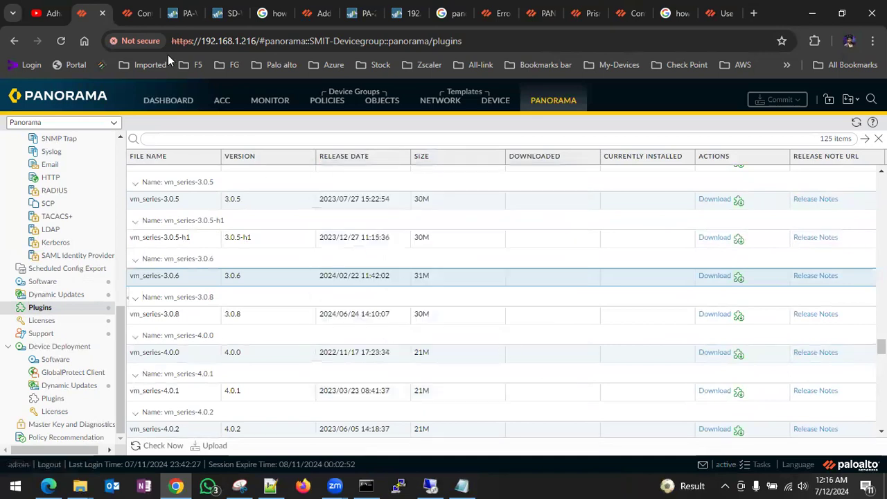
- Switch to the firewall tab and flip between its Dashboard and ACC views
left_click(179, 12)
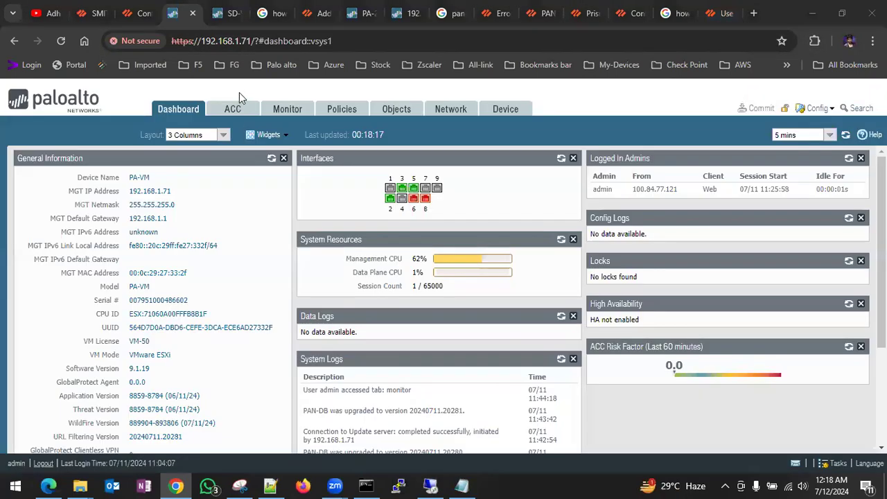
left_click(185, 111)
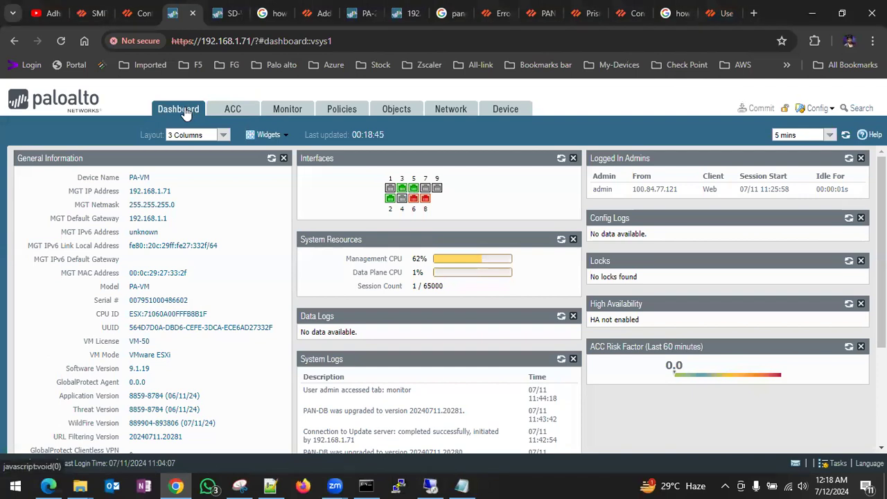
left_click(228, 111)
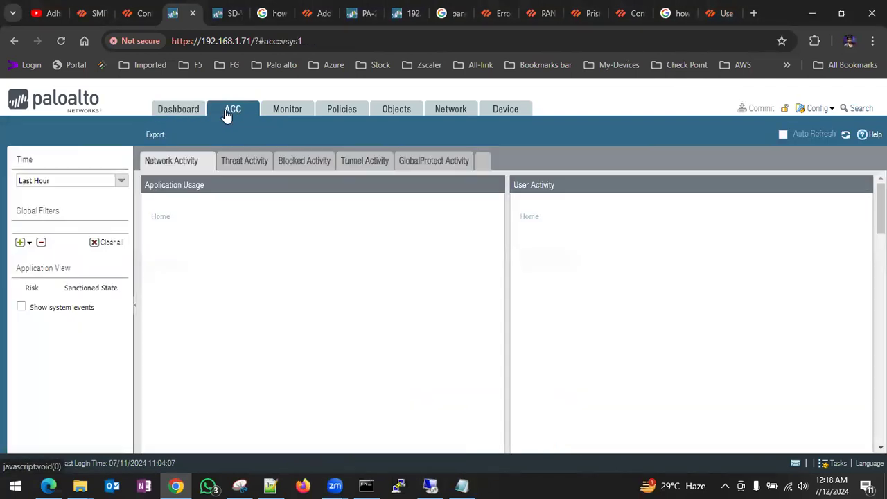
left_click(184, 112)
- Reload the firewall at its bare address 192.168.1.71, which refuses the connection
left_click(56, 46)
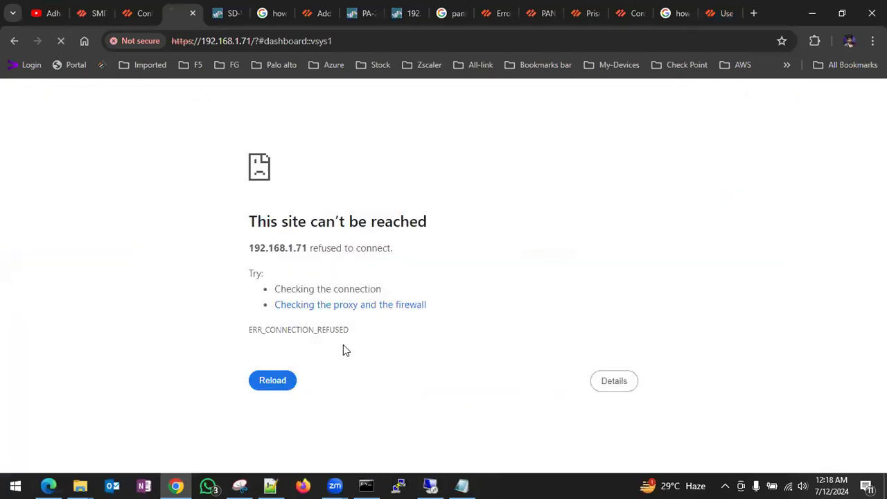
left_click(257, 41)
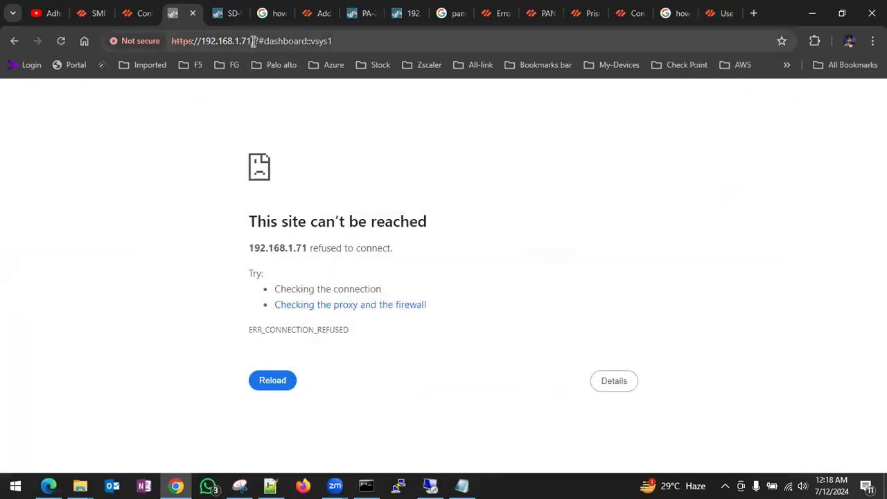
left_click_drag(251, 41, 333, 41)
key("BackSpace")
key("Return")
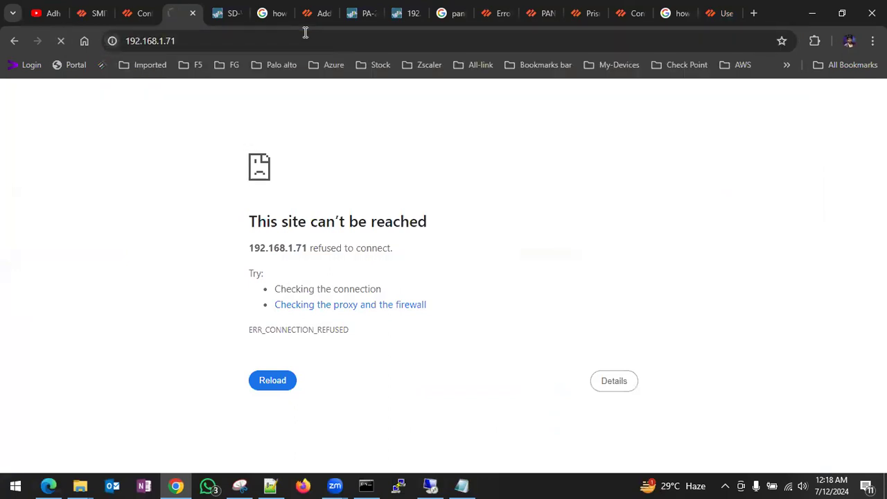
left_click(369, 485)
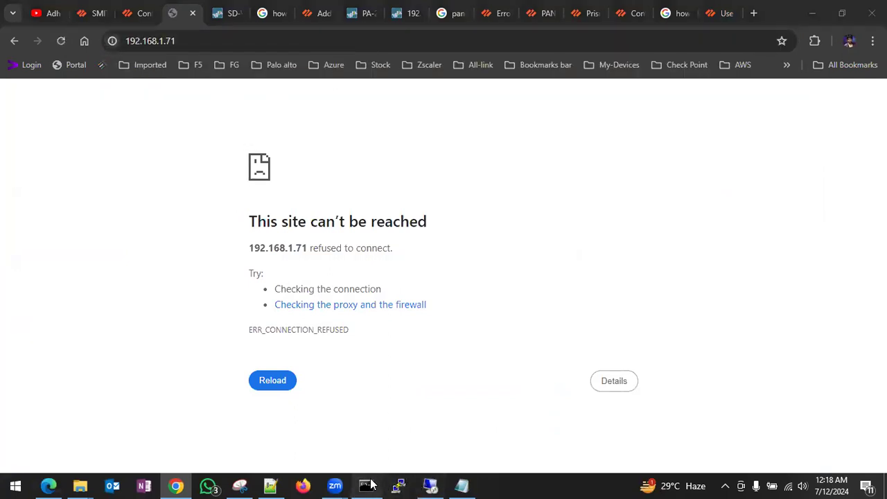
- Change the running ping from Panorama to the firewall at 192.168.1.71 and see replies
key("ctrl+c")
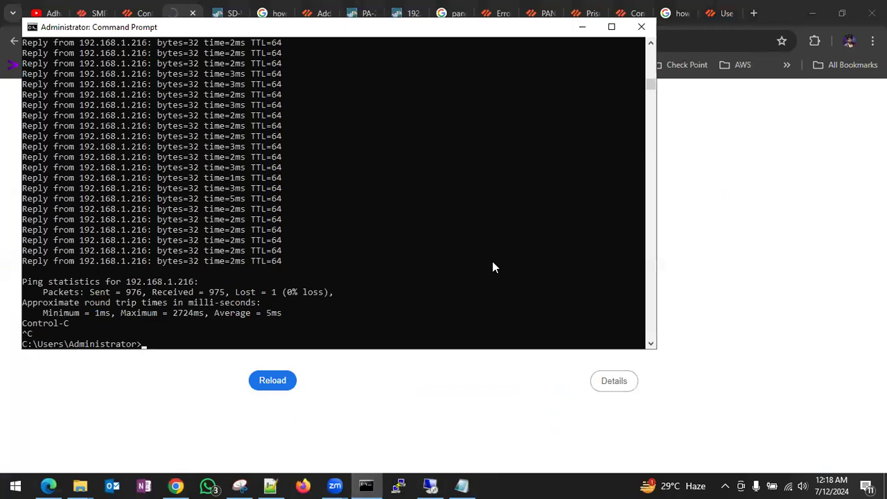
key("Up")
key("Left")
key("Left")
key("Left")
key("BackSpace")
key("BackSpace")
key("BackSpace")
type("71")
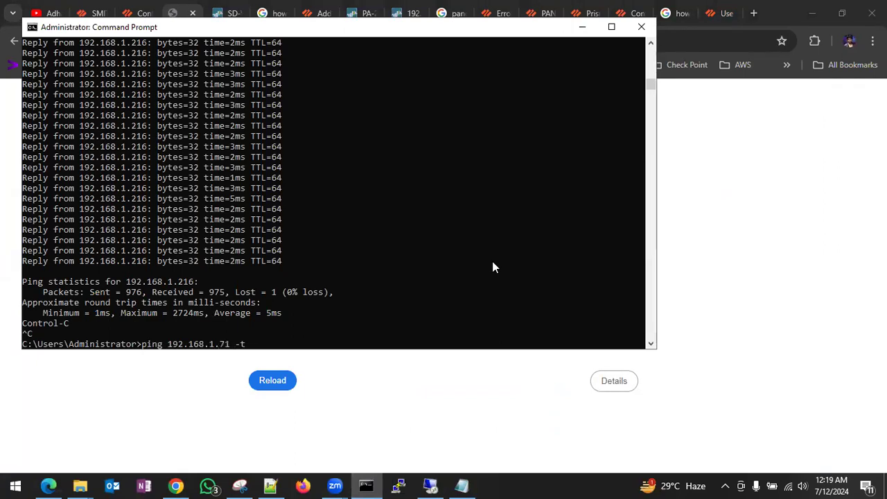
key("Return")
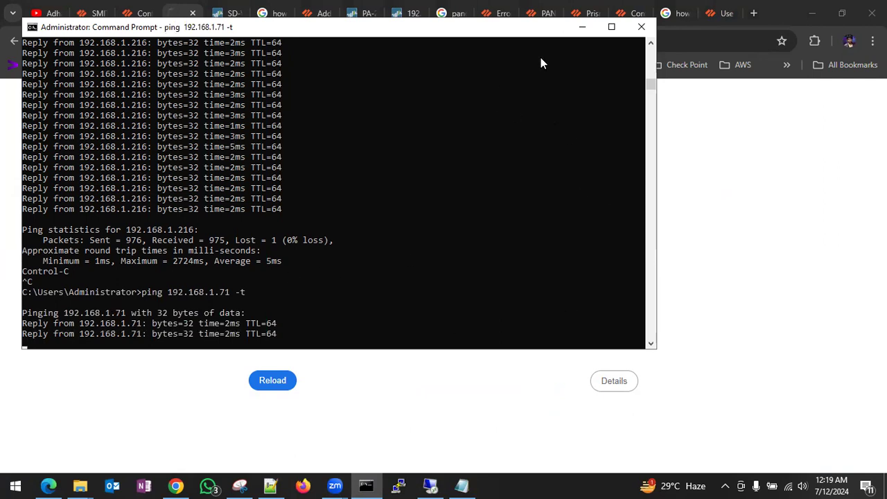
left_click(799, 274)
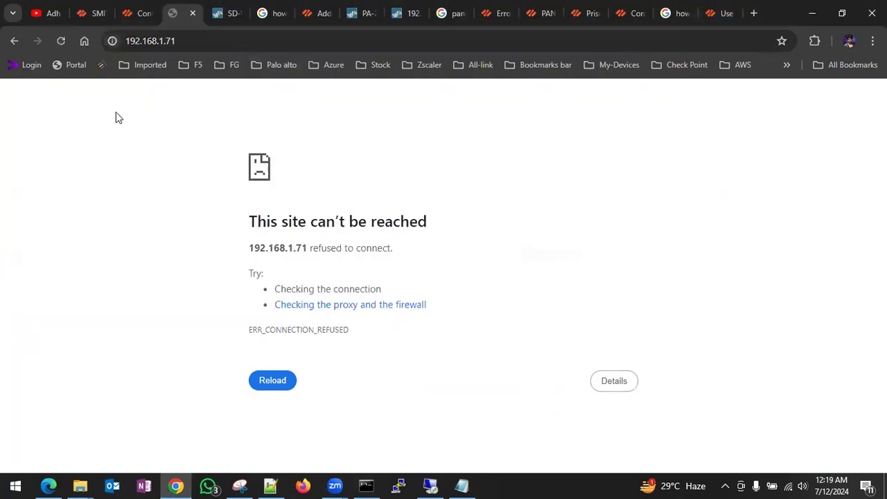
left_click(217, 43)
key("Home")
type("https://")
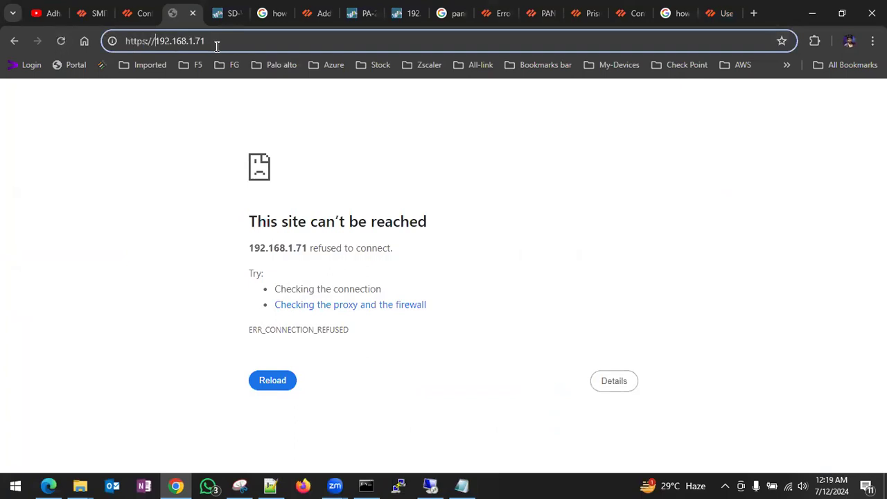
key("Return")
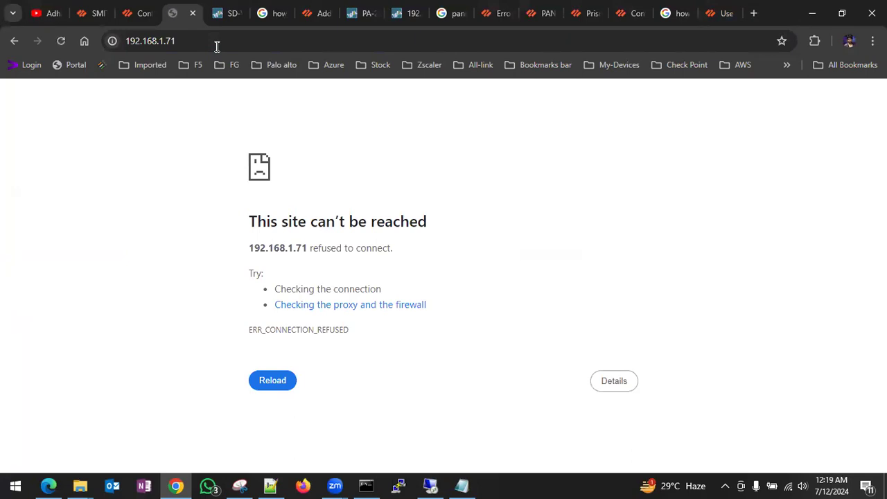
left_click(399, 486)
- SSH to 192.168.1.71 in PuTTY and try logging in as admin; both password attempts are denied
type("192.168.1.71")
key("Return")
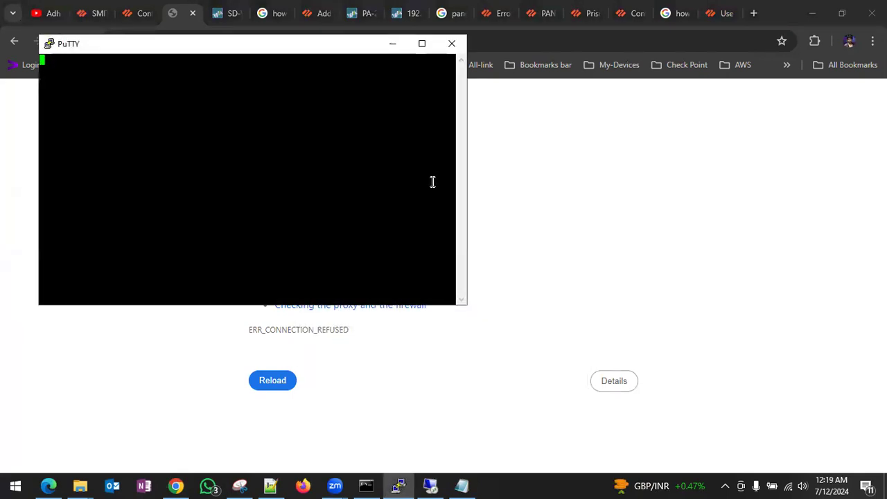
type("admin")
key("Return")
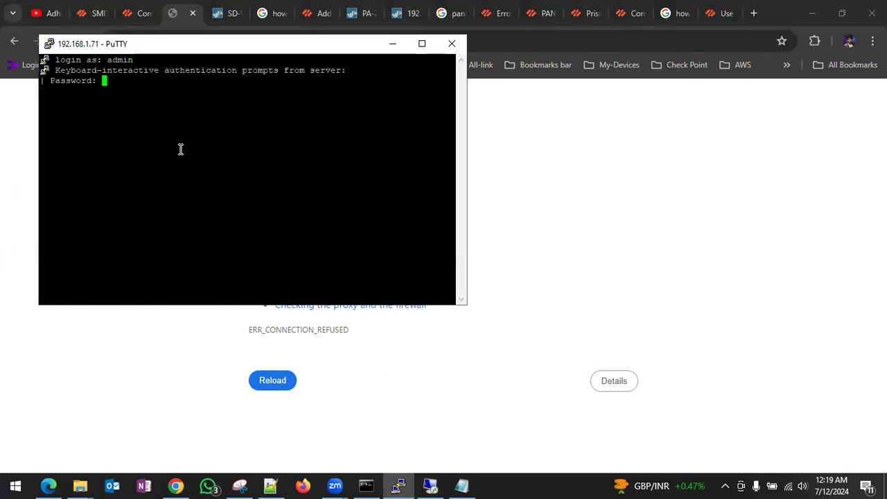
key("Return")
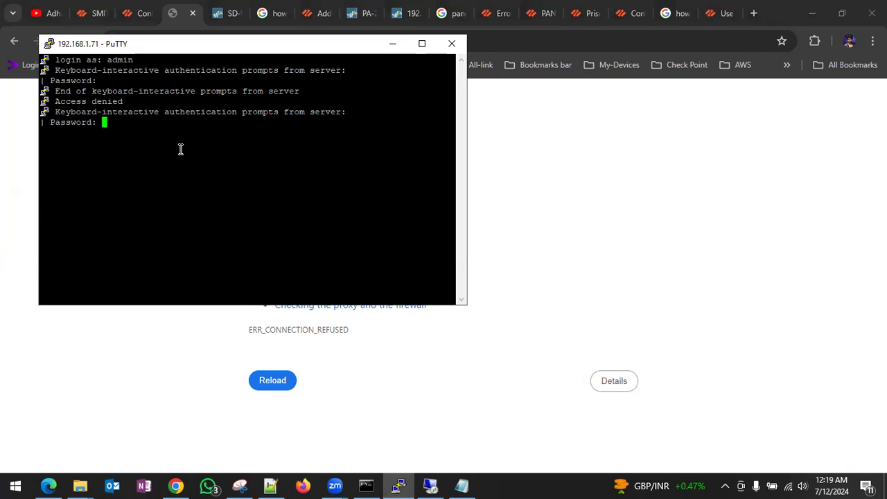
key("Return")
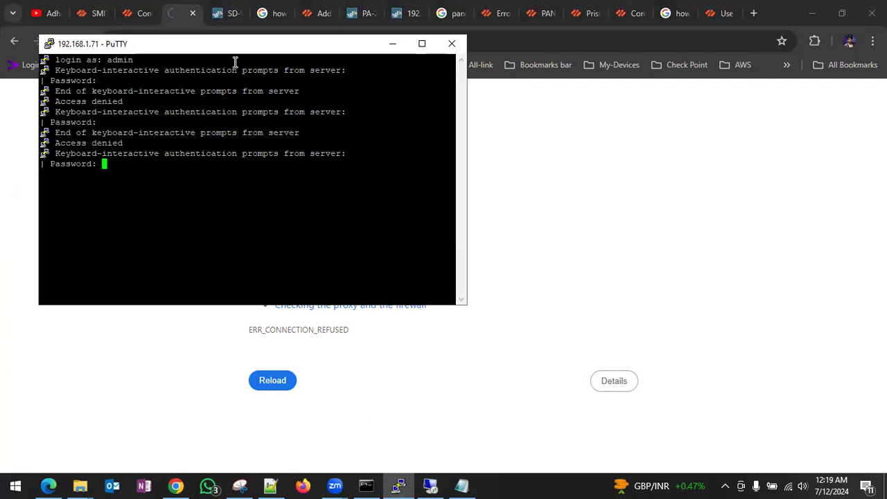
left_click_drag(241, 52, 493, 159)
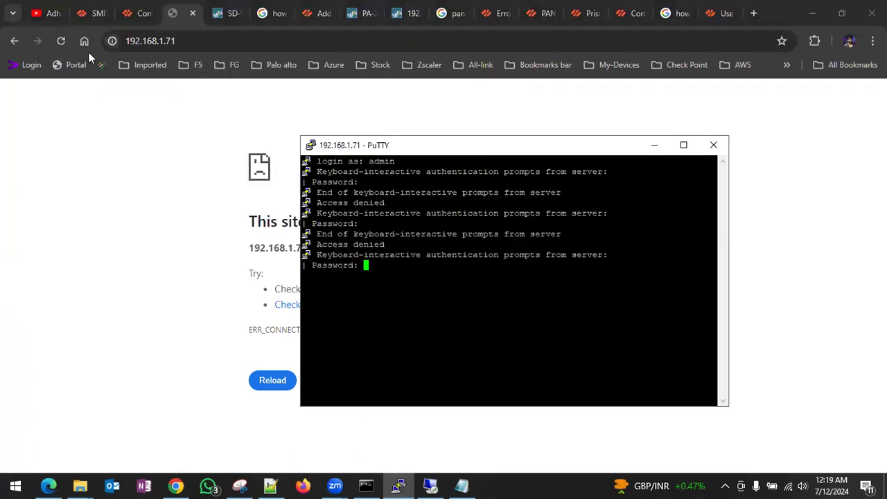
left_click(61, 41)
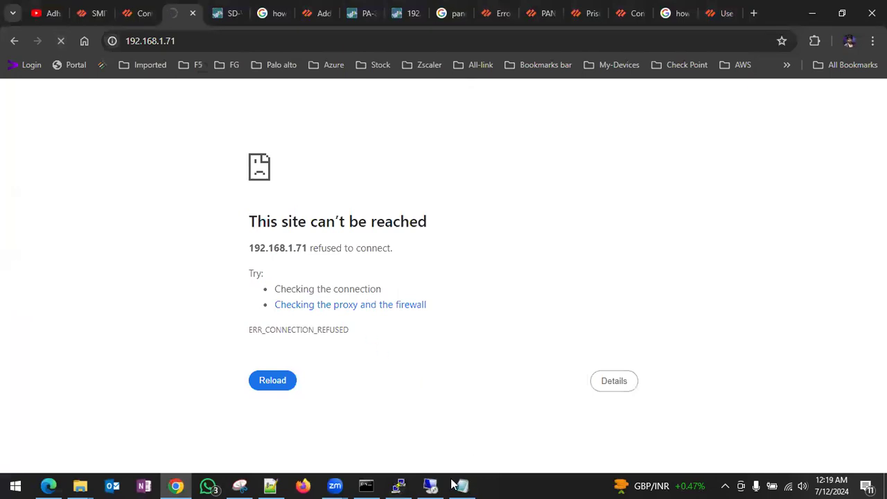
left_click(365, 485)
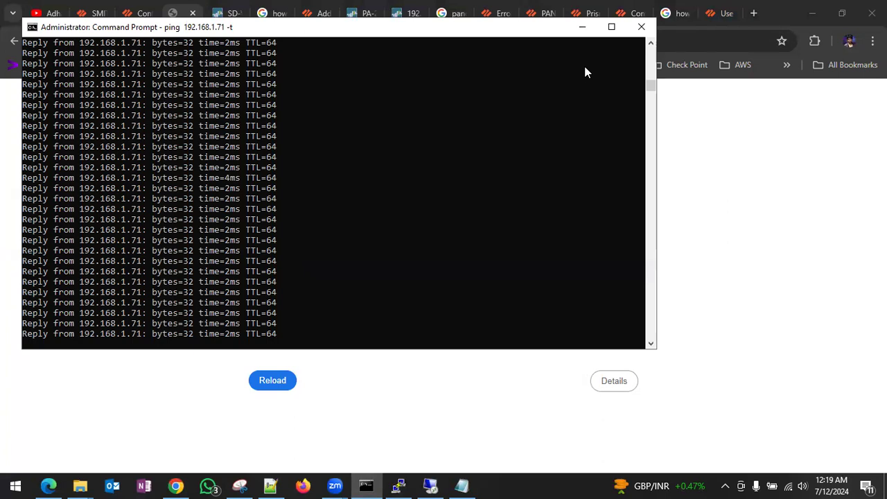
left_click(378, 68)
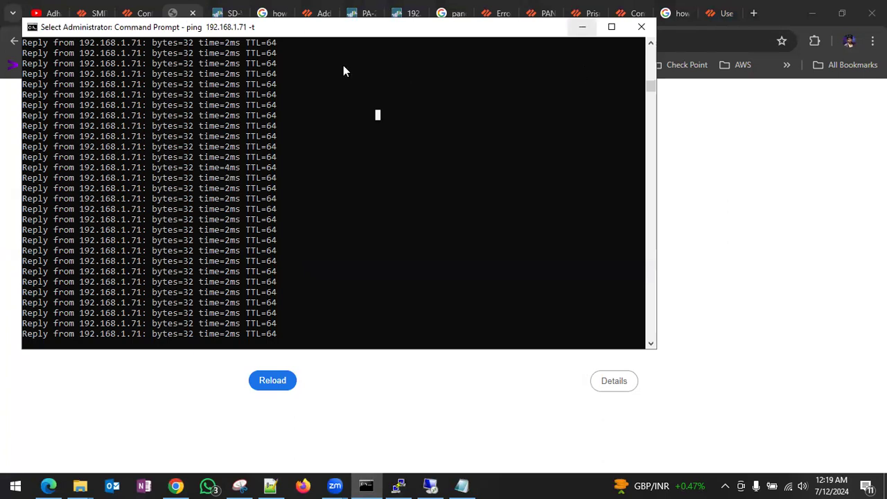
key("alt+Tab")
left_click(62, 42)
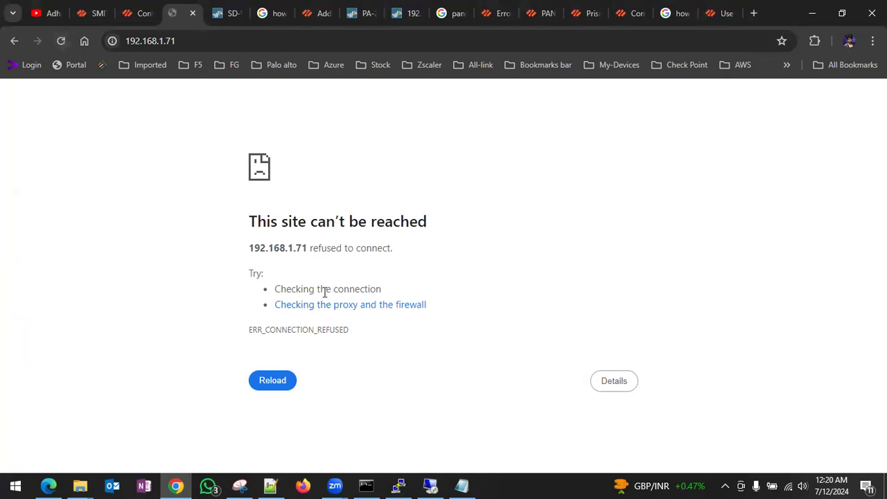
- Close the failed PuTTY session and open a fresh SSH connection to 192.168.1.71
left_click(400, 485)
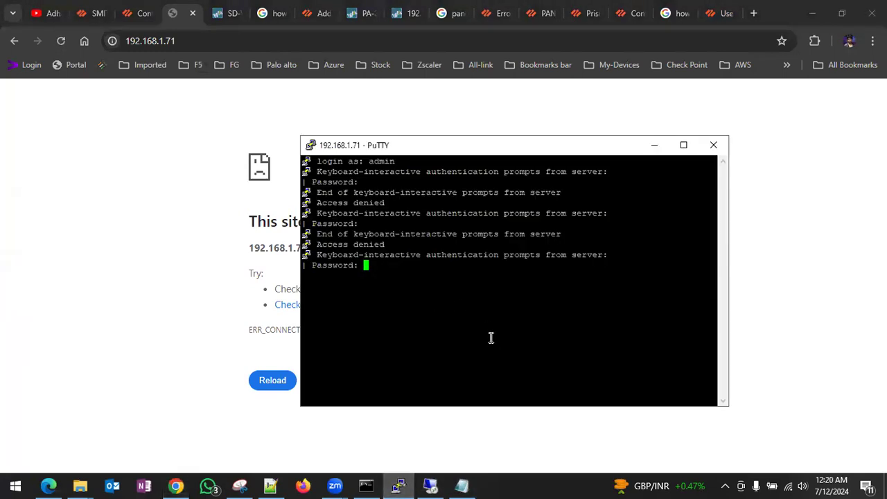
key("ctrl+d")
left_click(400, 485)
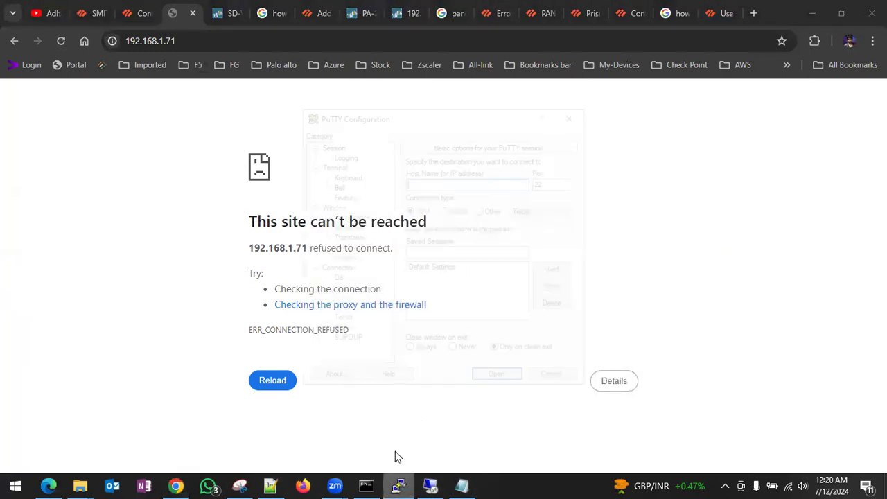
type("192.168.")
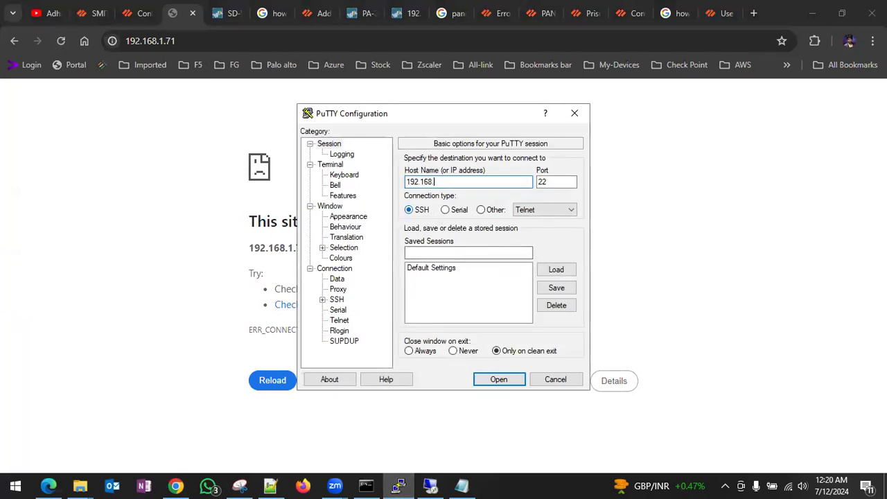
type("1.71")
key("Return")
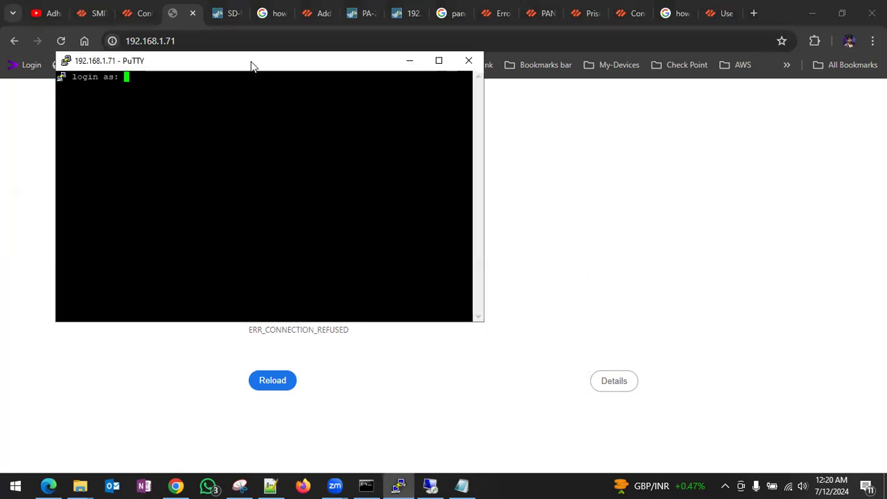
- Log in as admin on the new session; the password is denied again
left_click_drag(251, 65, 539, 189)
type("adm")
type("in")
key("Return")
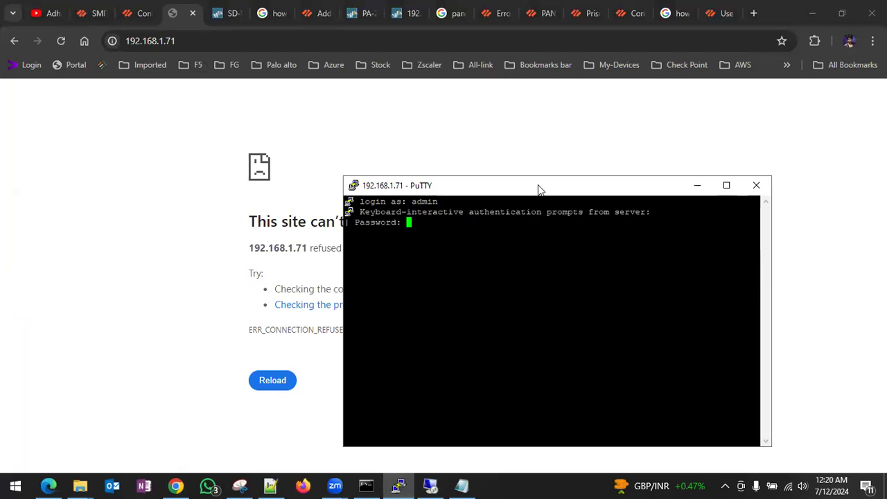
key("Return")
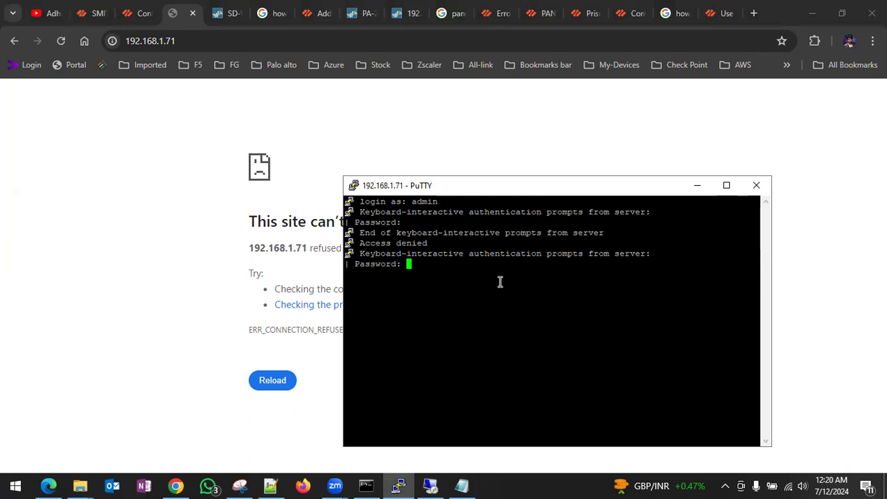
left_click(62, 39)
left_click(217, 35)
key("Home")
type("https://")
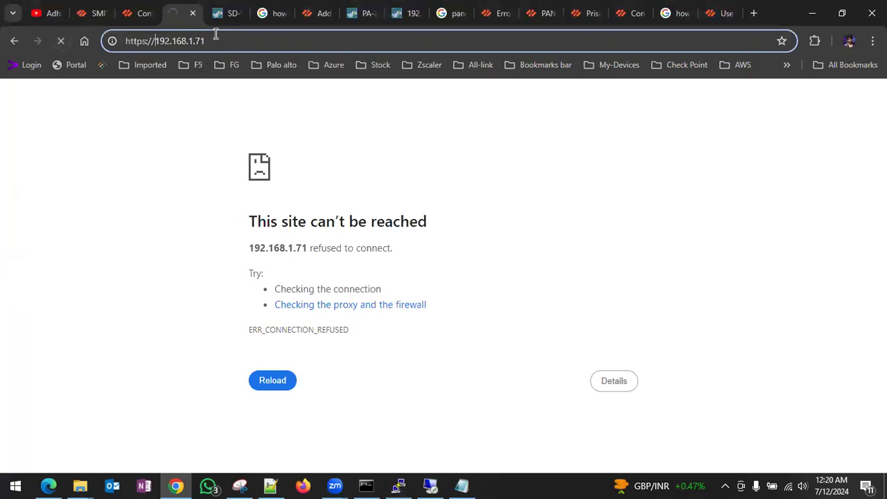
key("BackSpace")
key("BackSpace")
key("BackSpace")
key("BackSpace")
key("BackSpace")
key("BackSpace")
key("BackSpace")
key("BackSpace")
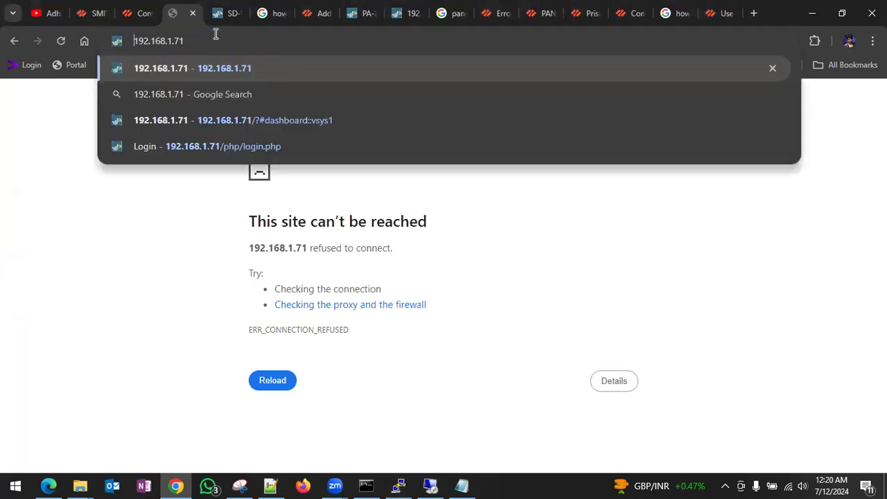
type("https://")
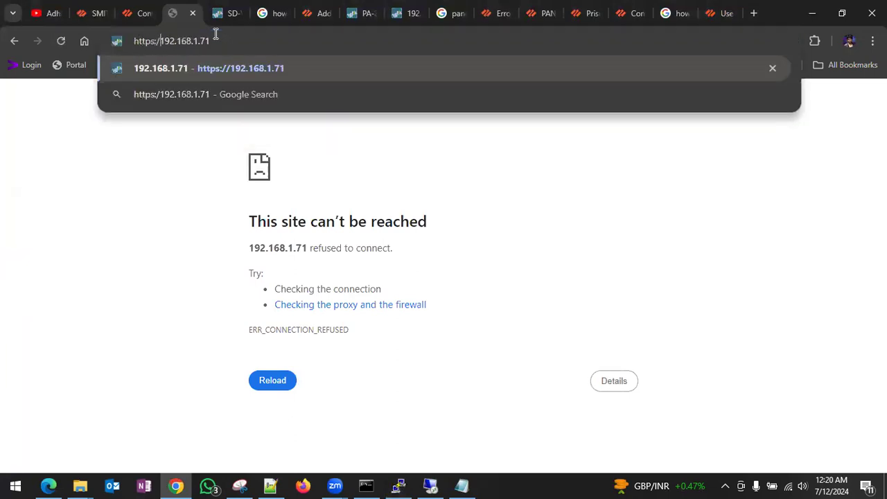
key("Return")
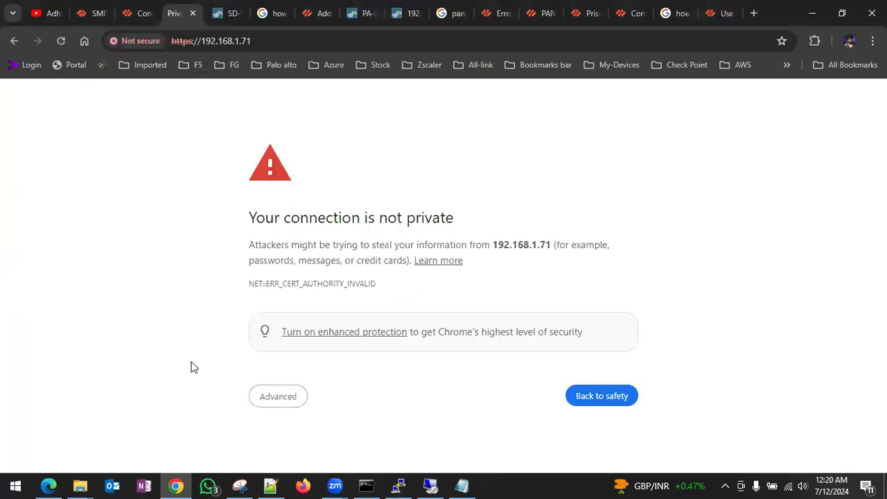
left_click(294, 391)
scroll(294, 392, "down", 2)
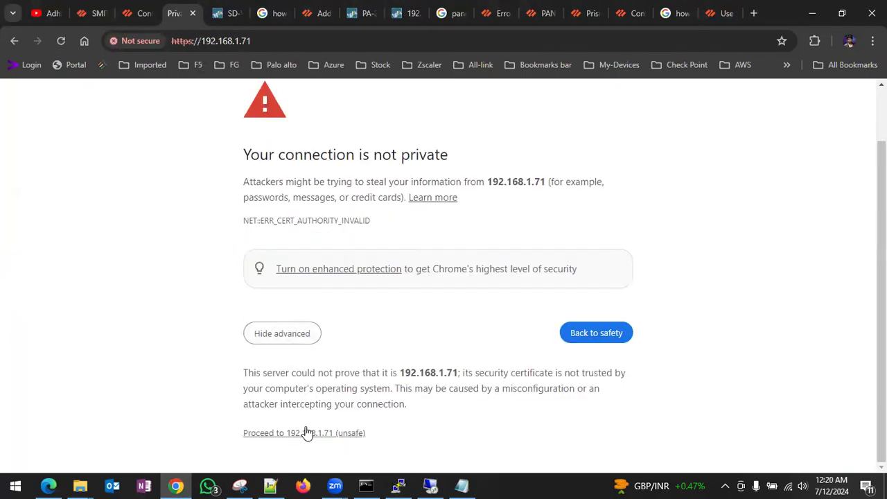
left_click(308, 434)
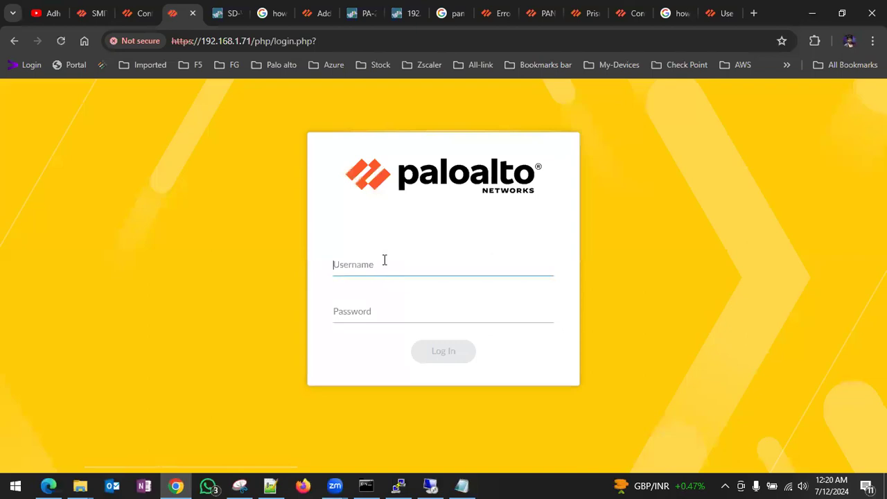
- Sign in with username admin and the account password
left_click(363, 262)
type("admin")
key("Tab")
type("admin@123")
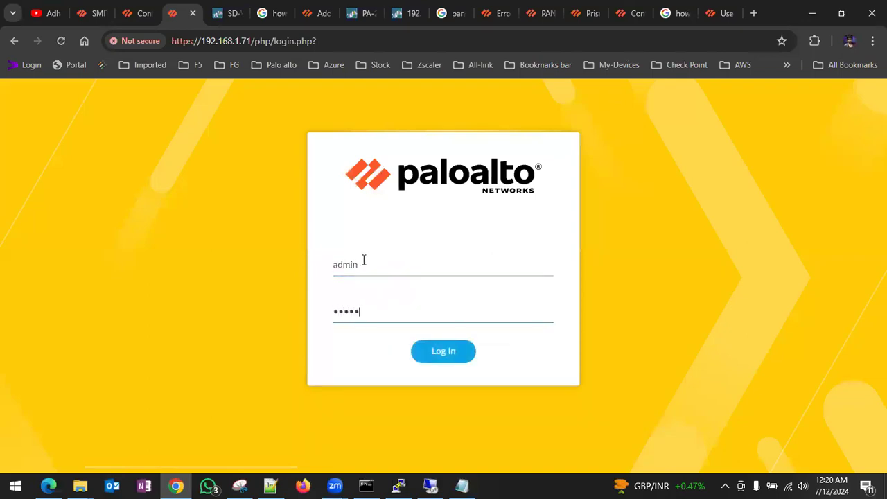
key("Return")
- Glance at Panorama's software page and the SSH session while the firewall login completes
left_click(102, 19)
left_click(180, 17)
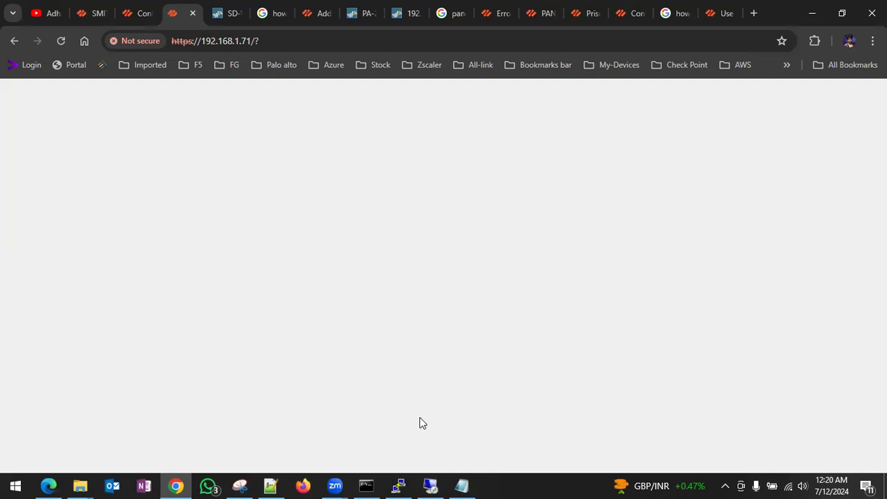
left_click(397, 483)
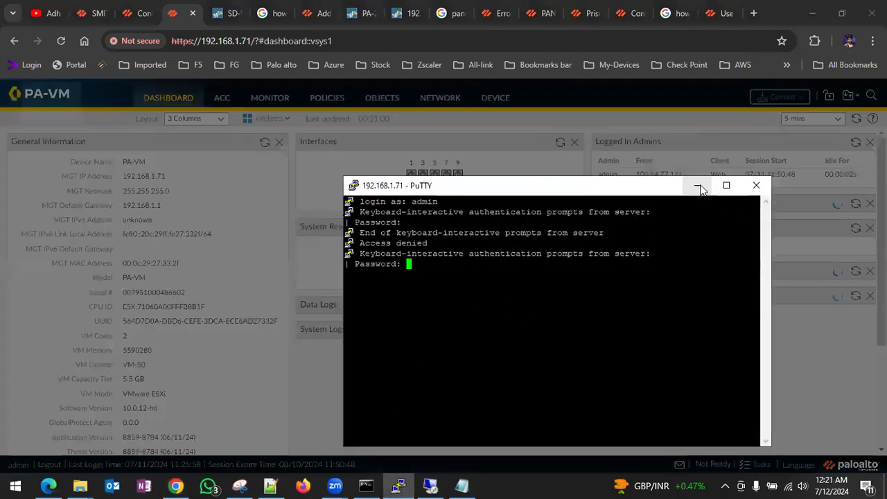
left_click(697, 185)
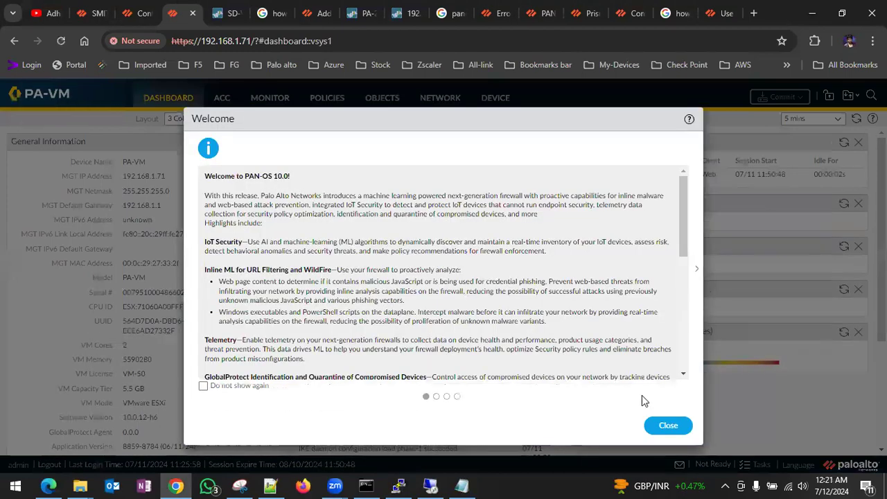
- Dismiss the welcome and telemetry prompts and confirm software version 10.0.12-h6 on the dashboard
left_click(668, 424)
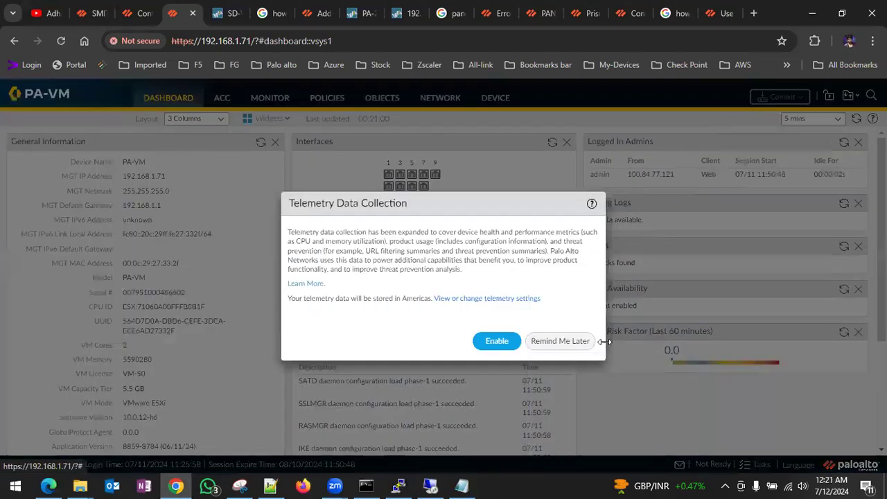
left_click(567, 341)
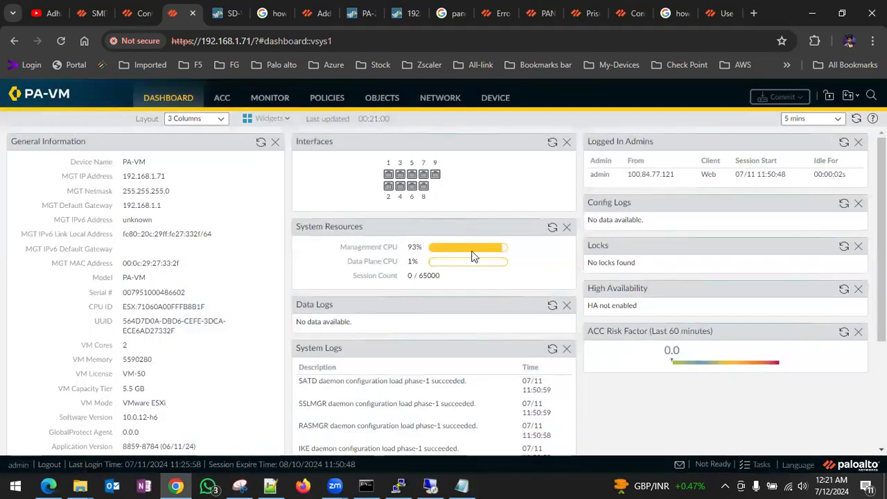
scroll(213, 275, "down", 5)
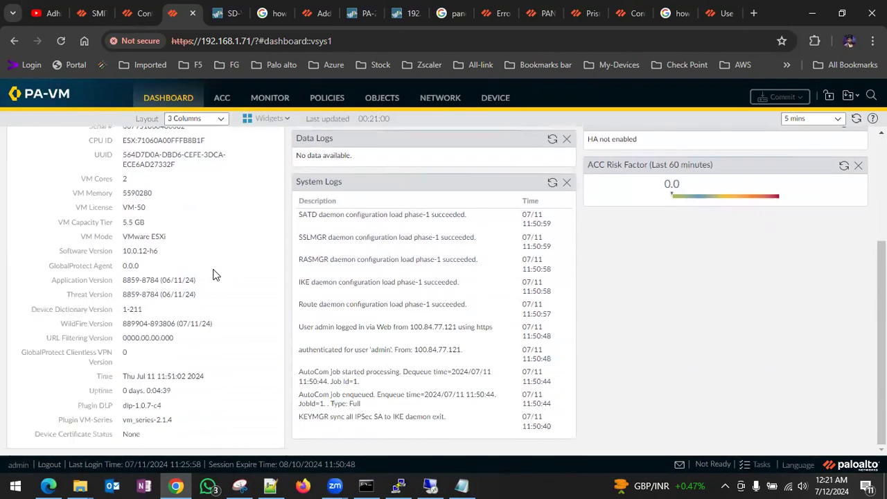
left_click_drag(125, 251, 158, 253)
scroll(149, 402, "up", 5)
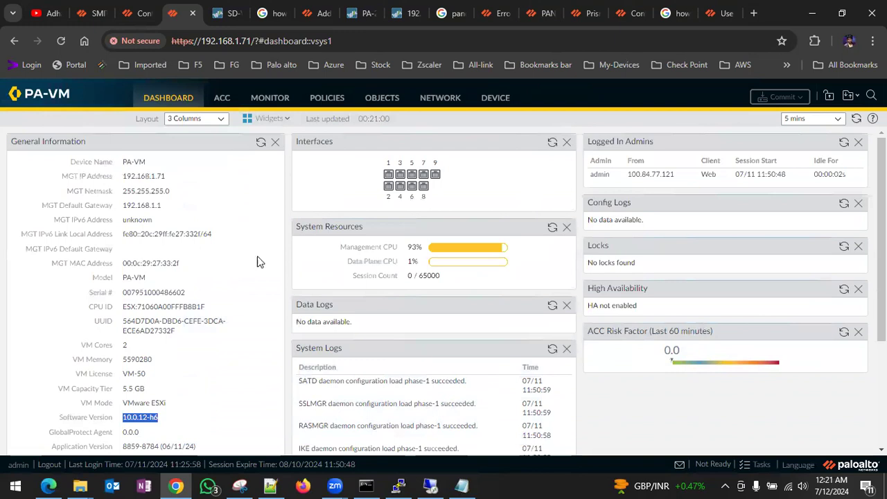
- Delete the downloaded 9.1.0 image from the firewall's Device > Software list
left_click(487, 103)
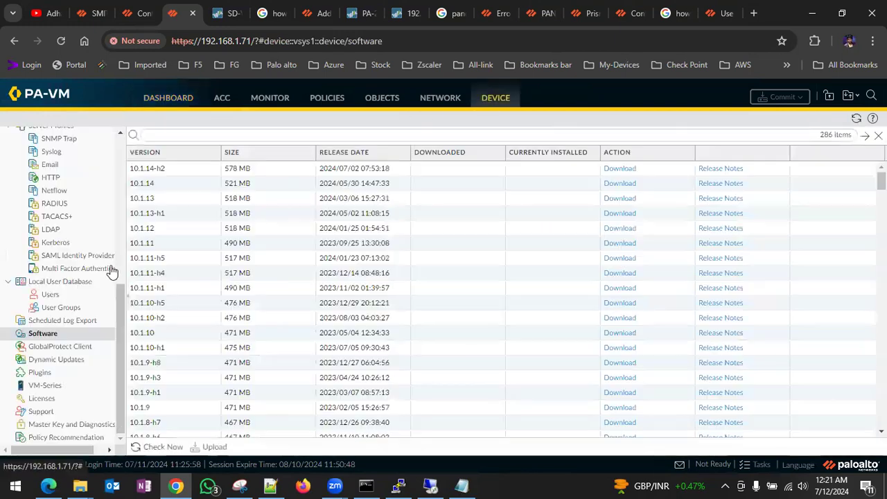
scroll(321, 299, "down", 13)
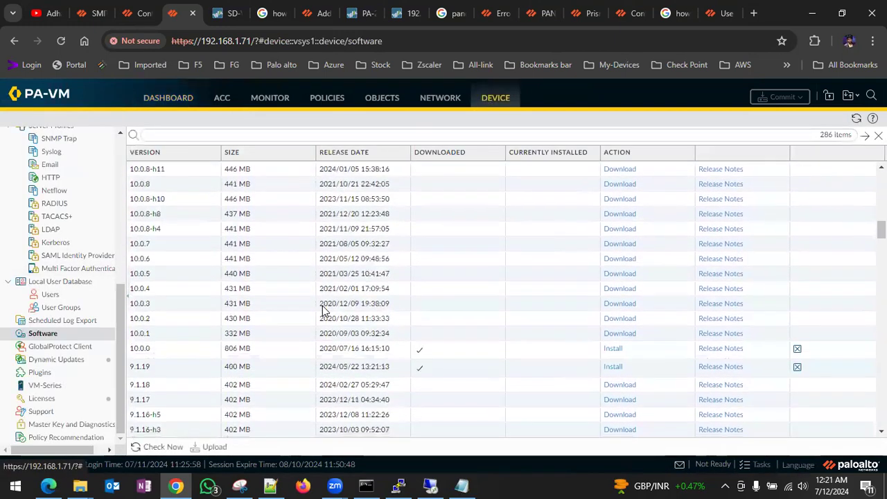
scroll(322, 311, "down", 1)
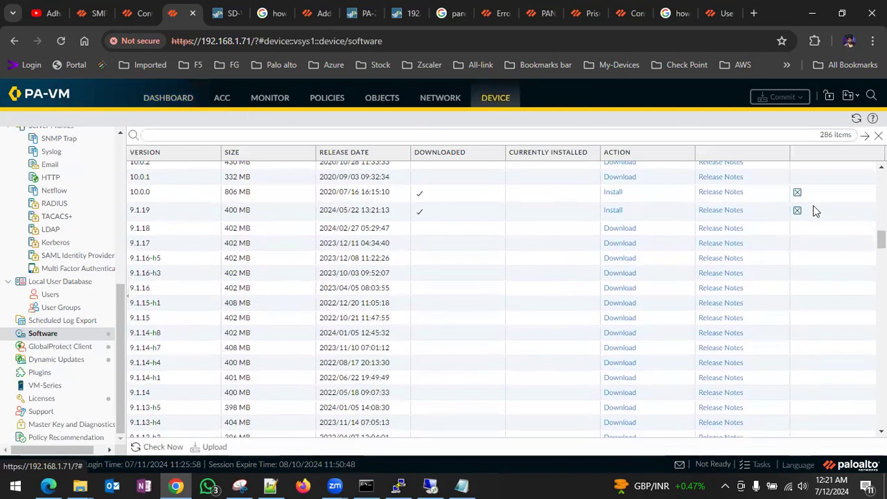
scroll(527, 273, "down", 10)
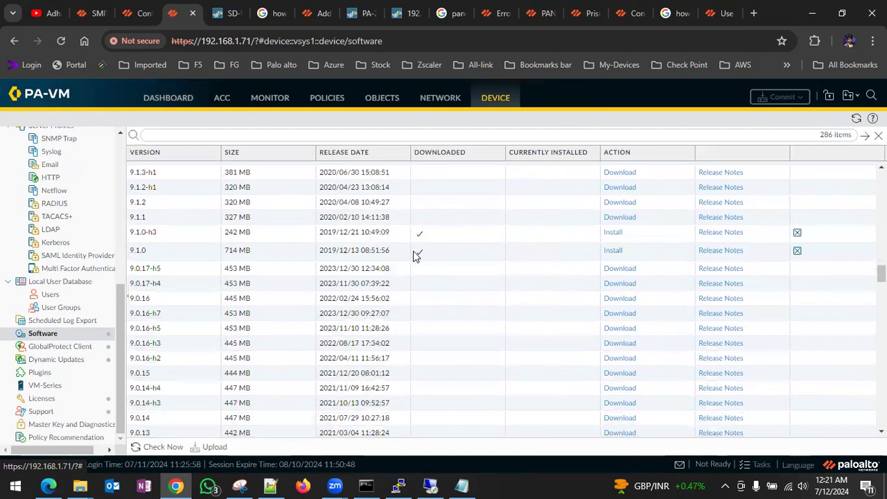
left_click(798, 252)
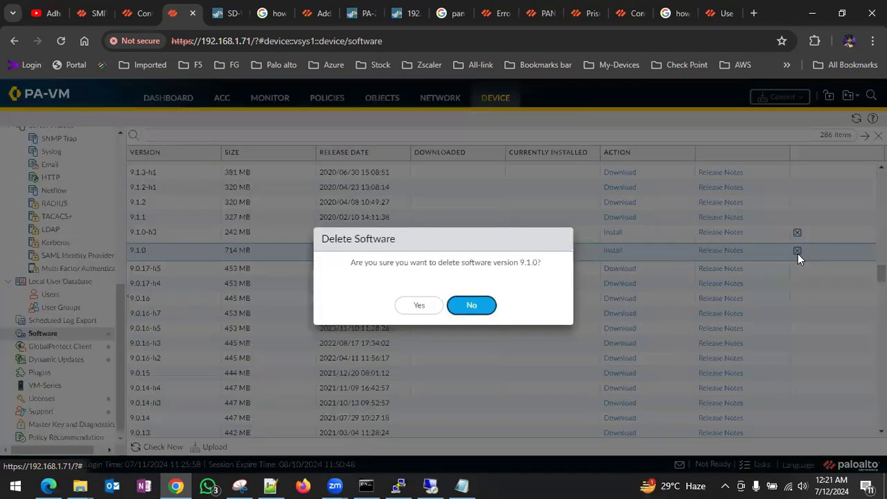
left_click(452, 308)
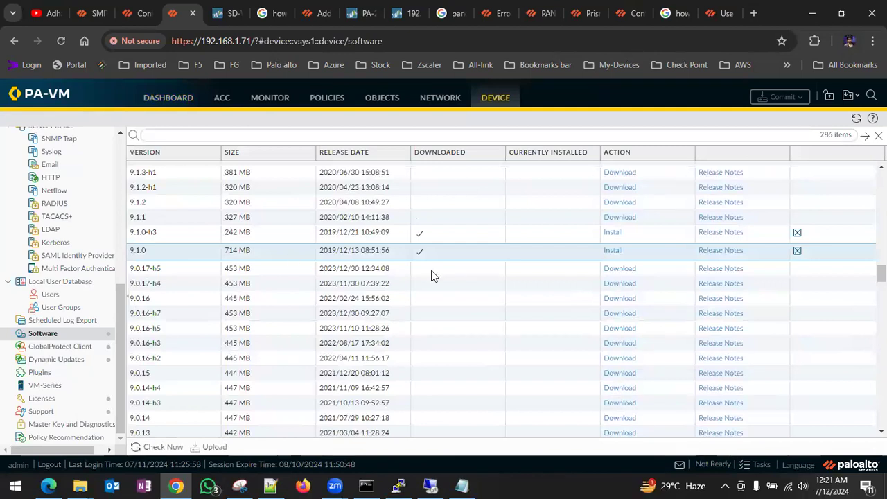
left_click(798, 251)
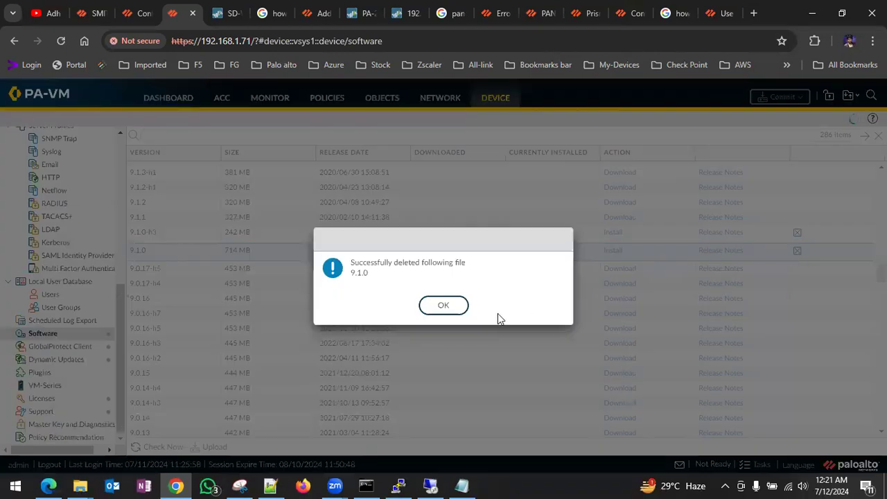
left_click(463, 310)
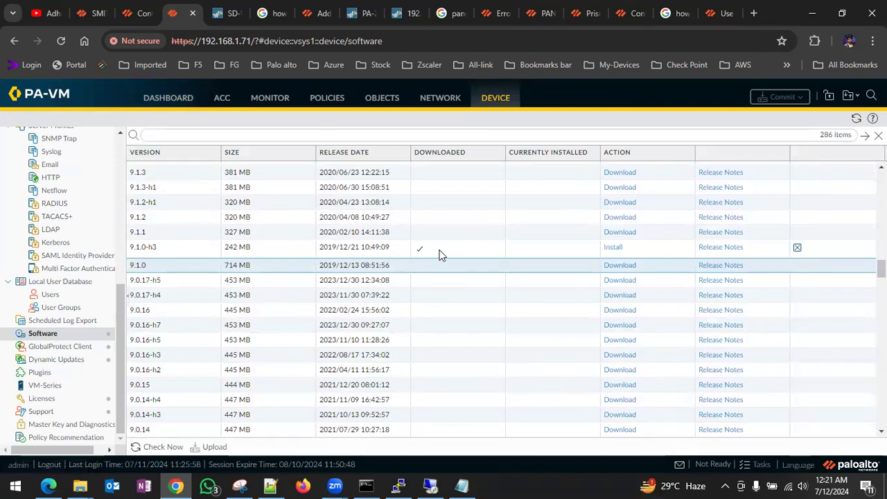
- Delete the 9.1.0-h3 image, try a commit with no pending changes, and return to the dashboard
left_click(798, 247)
left_click(413, 309)
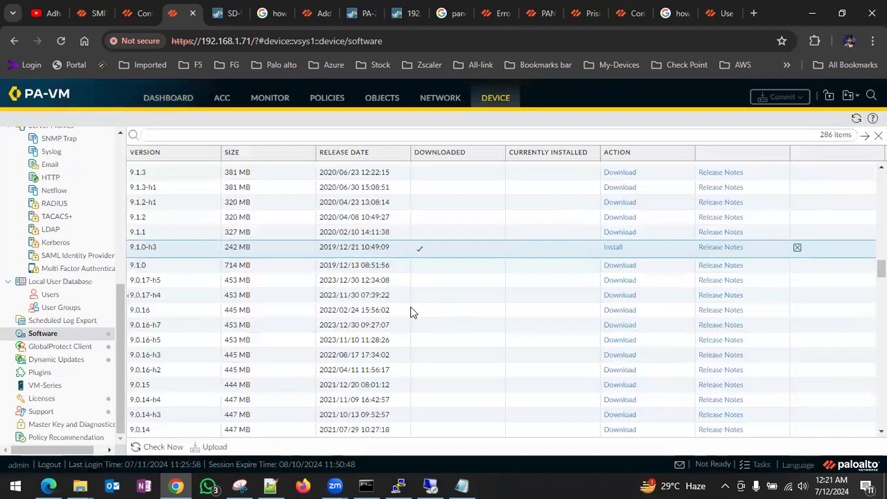
left_click(449, 311)
left_click(778, 97)
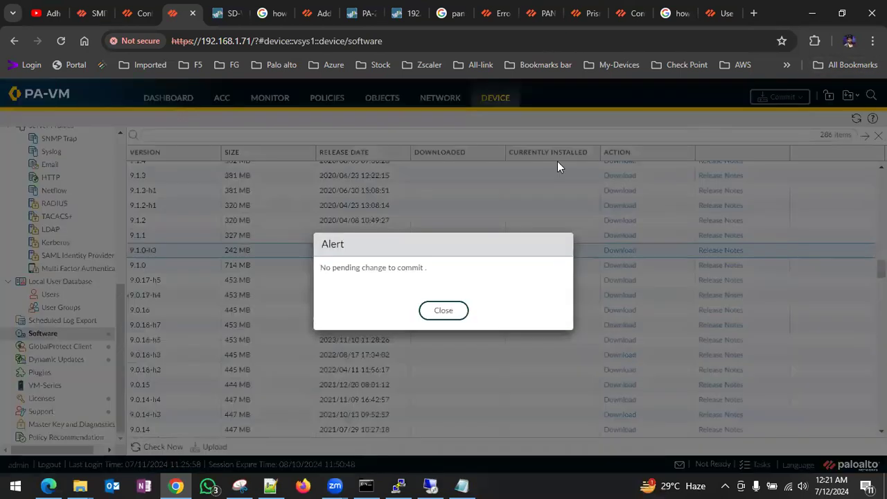
left_click(445, 313)
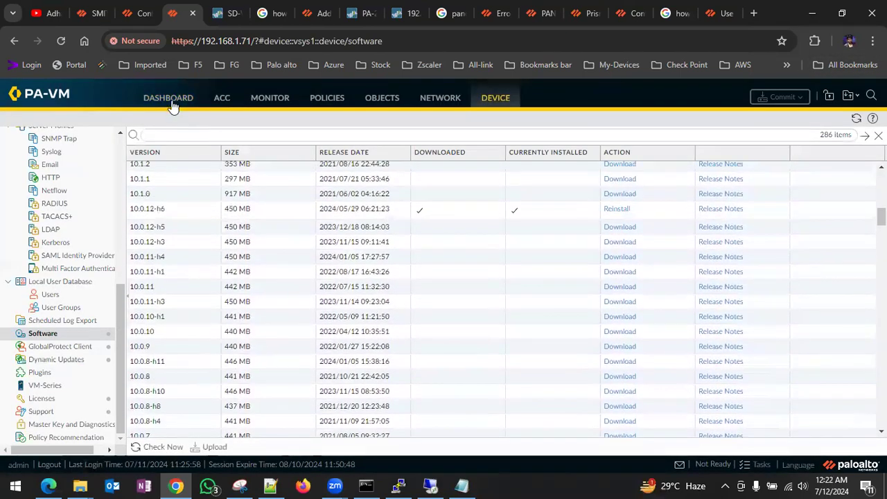
left_click(171, 99)
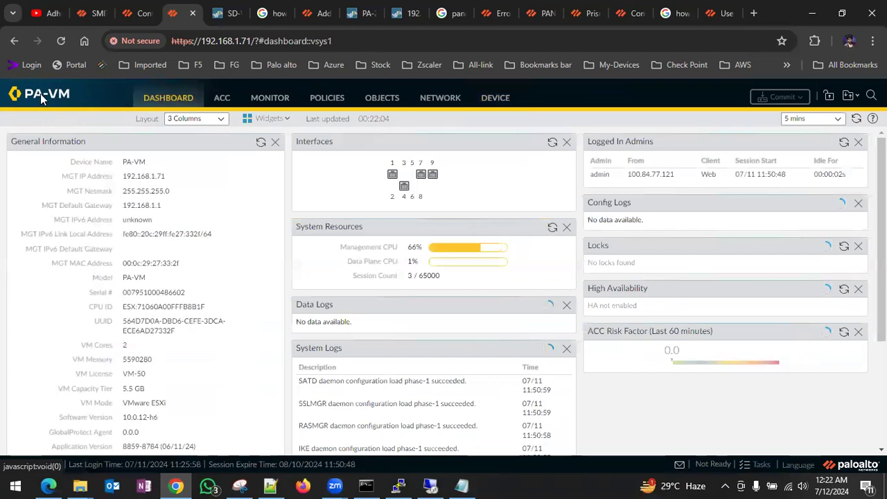
- From Panorama's Software page, show Dynamic Updates, with Applications and Threats 8859-8784, 8865-8809 and 8869-8834 downloaded
left_click(81, 22)
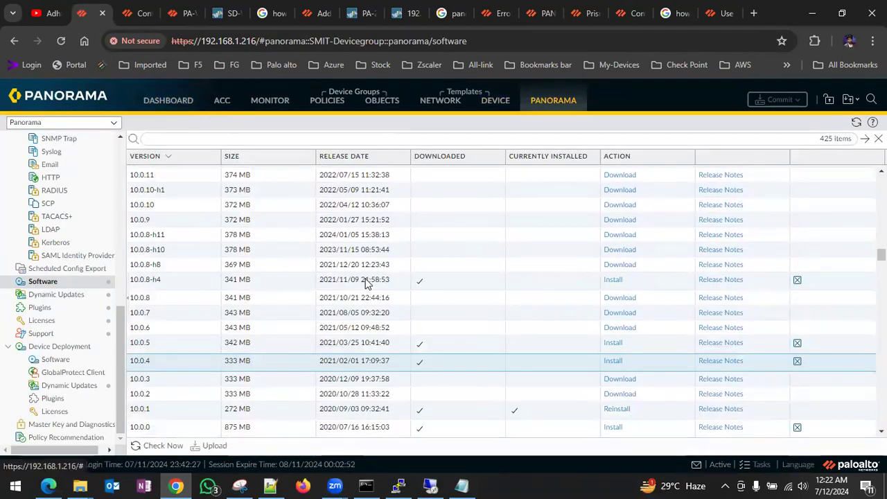
scroll(368, 284, "down", 4)
scroll(367, 285, "up", 2)
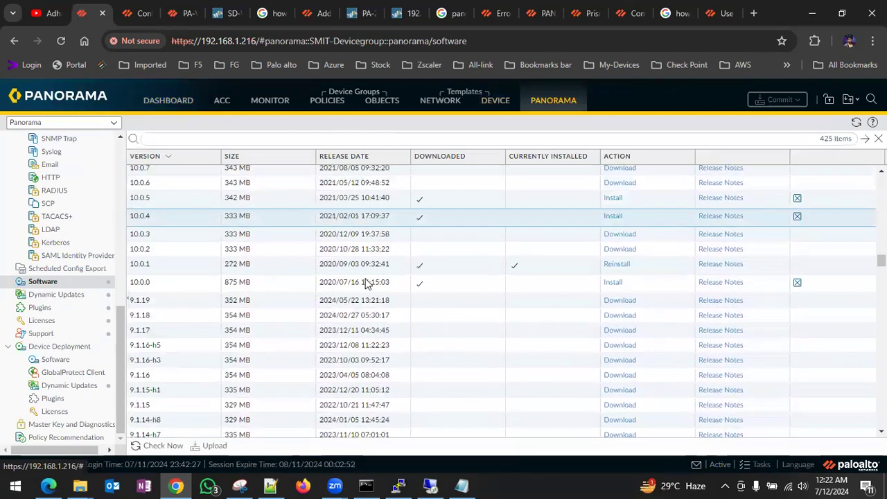
left_click(70, 296)
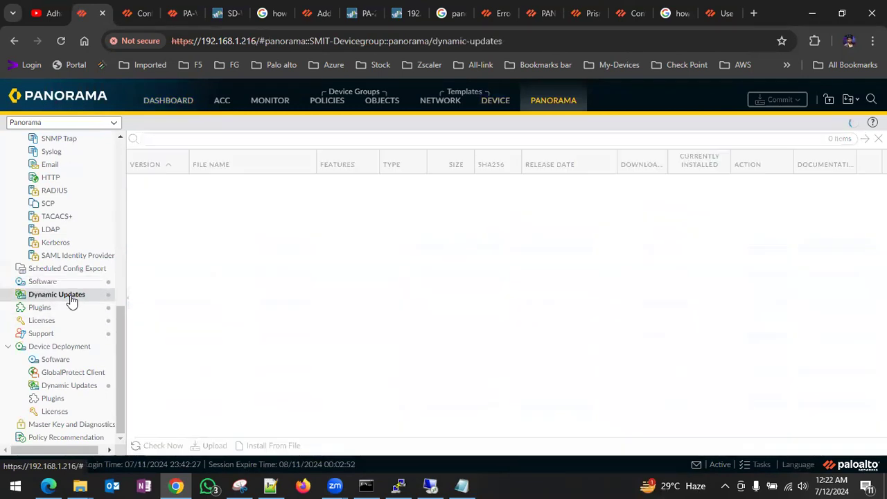
scroll(309, 357, "down", 2)
scroll(309, 358, "up", 2)
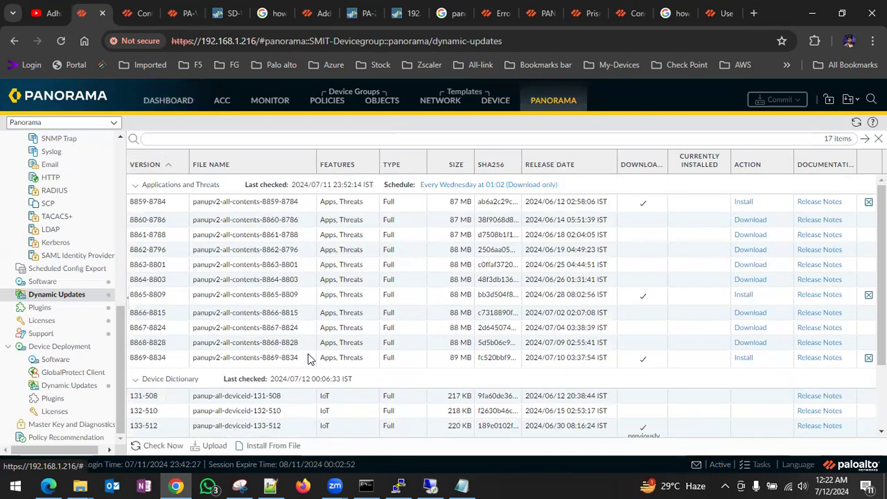